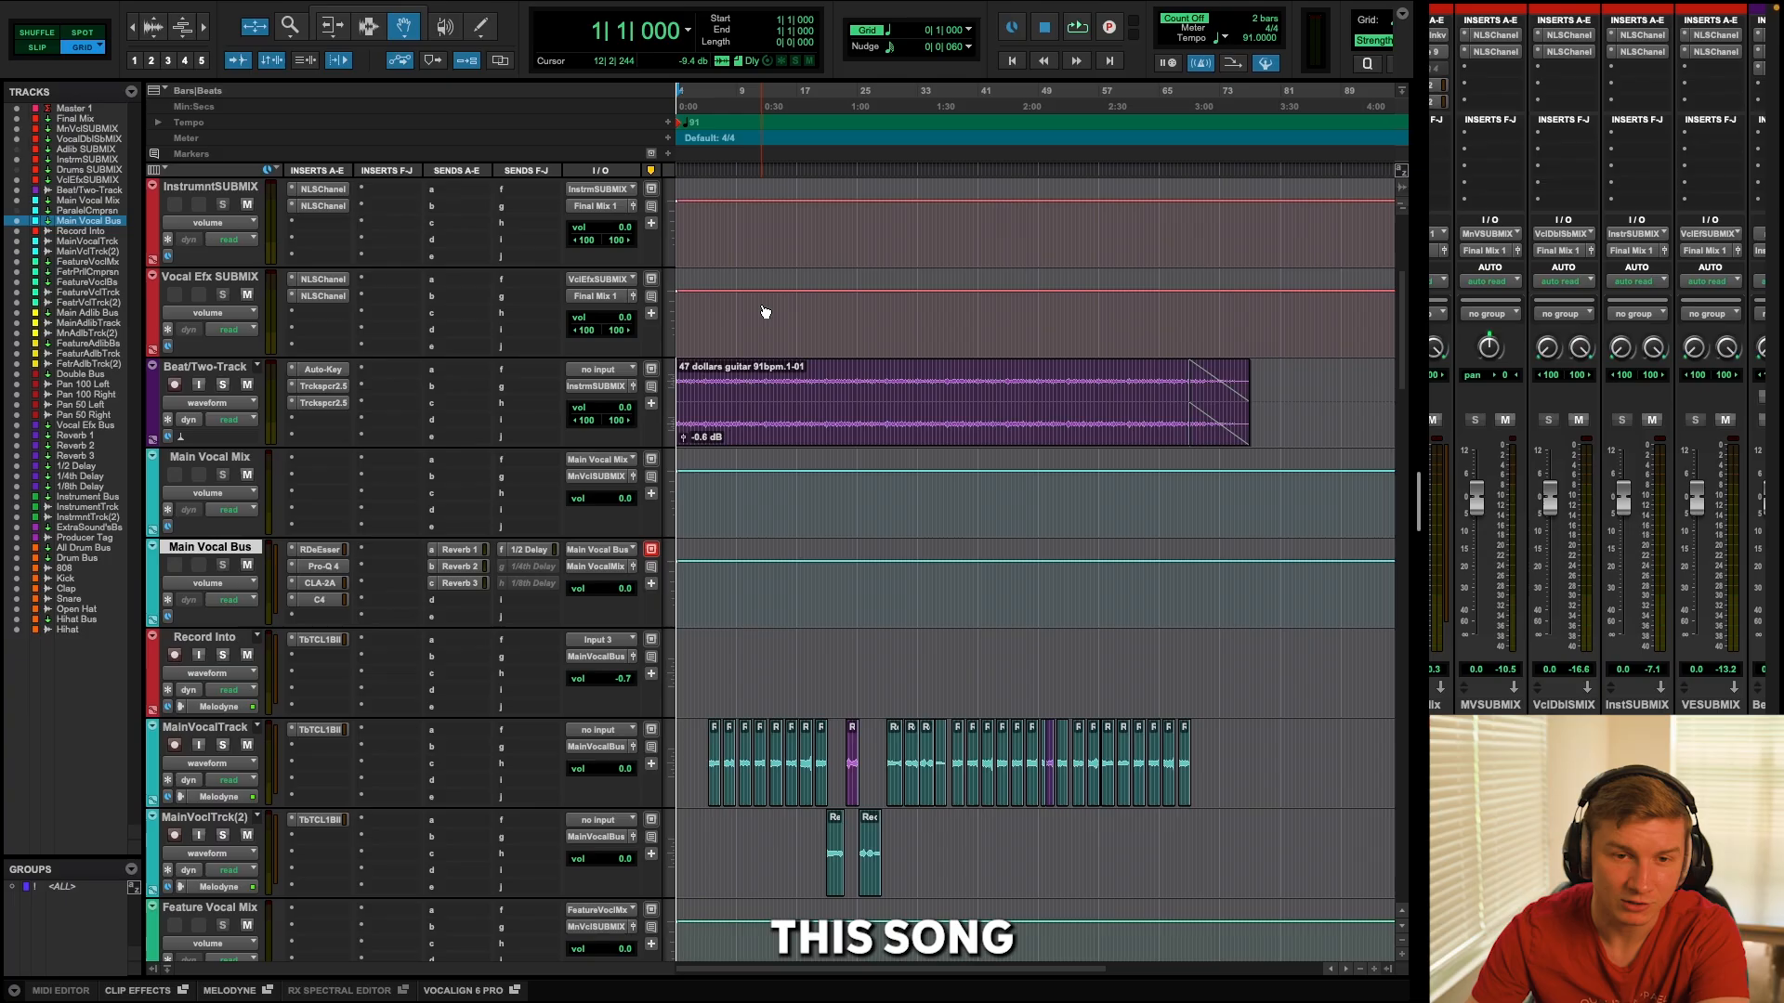
Look through the song's beat, main vocal, feature, adlib and double tracks to survey how the session is laid out.
scroll(767, 315, "down", 3)
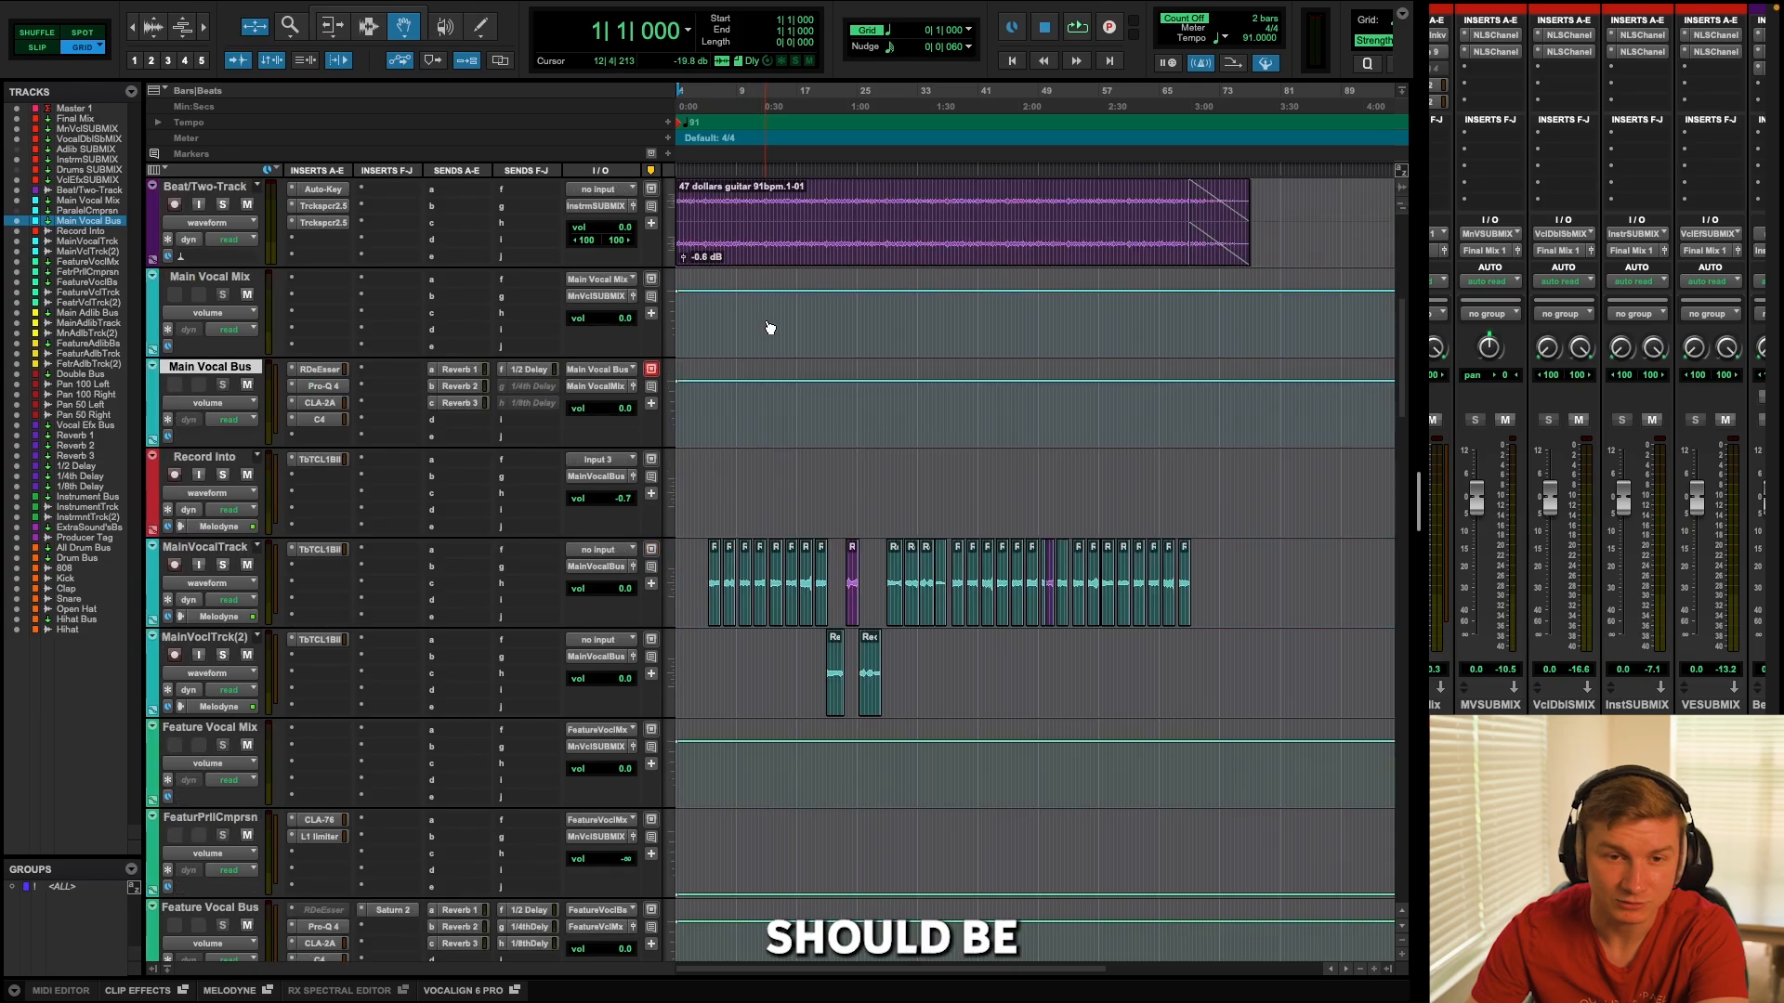
scroll(769, 326, "up", 2)
scroll(768, 303, "up", 2)
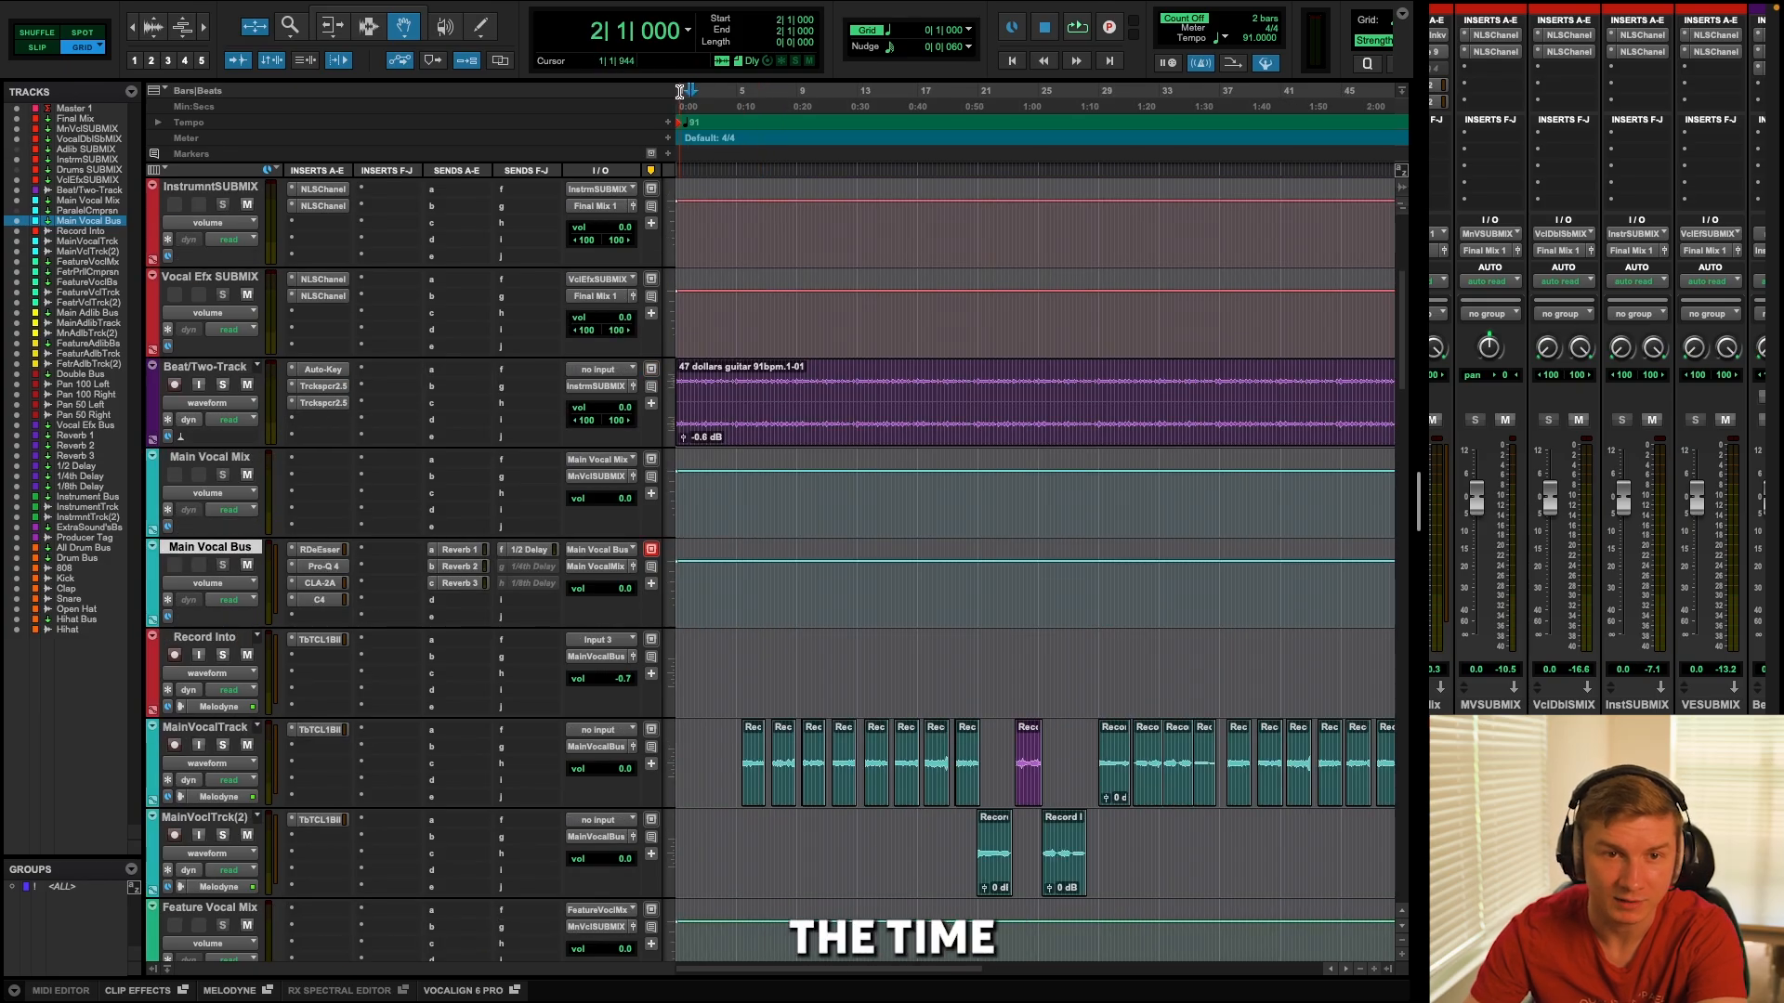
scroll(805, 405, "down", 3)
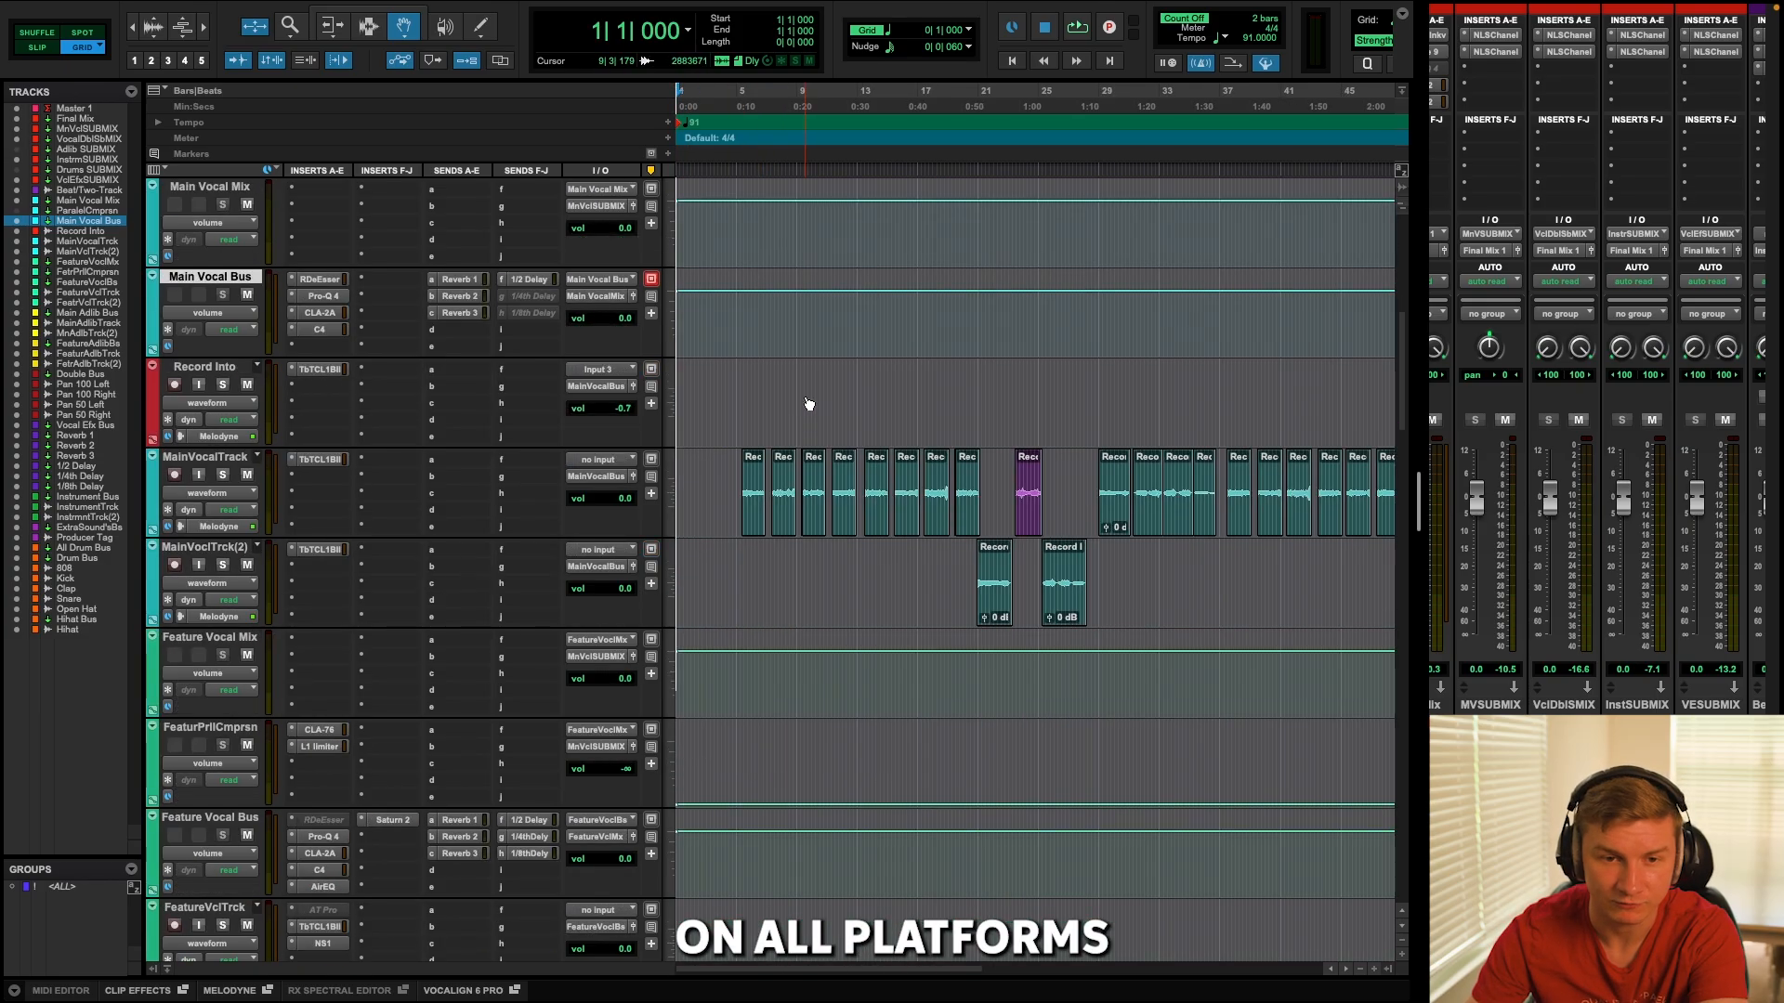
scroll(809, 402, "up", 4)
scroll(808, 403, "up", 2)
scroll(740, 292, "down", 4)
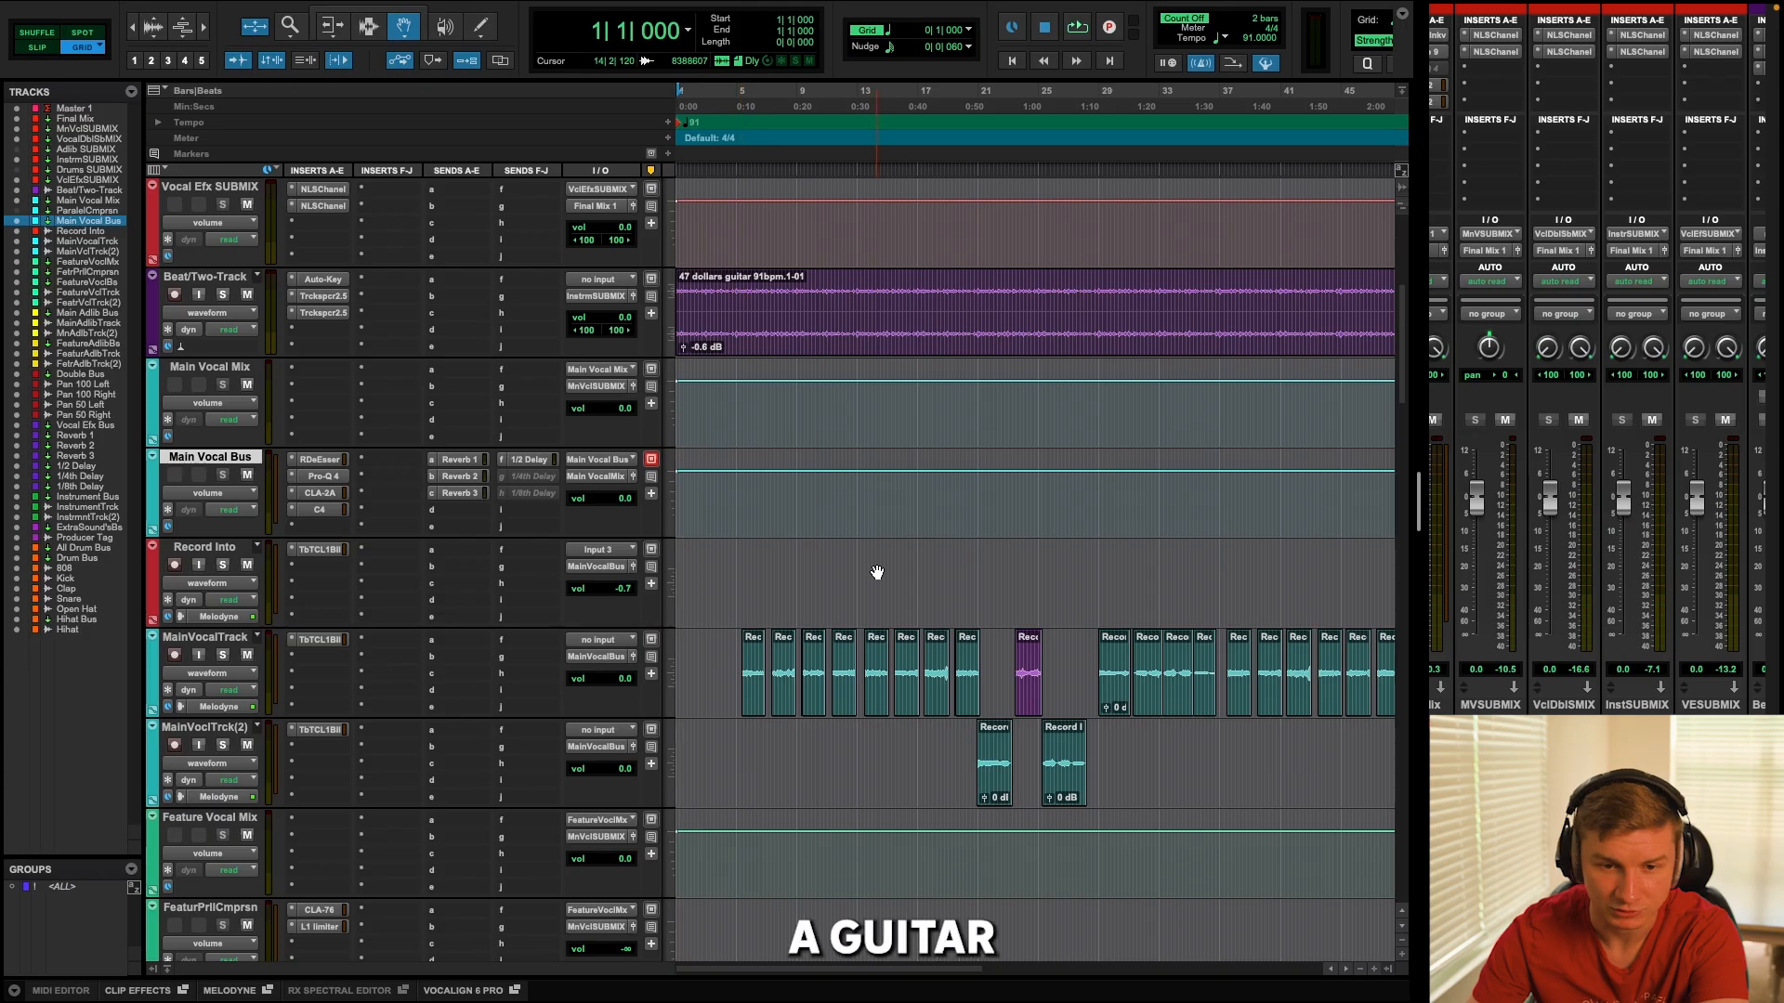
scroll(877, 572, "down", 3)
scroll(848, 649, "down", 2)
scroll(816, 529, "up", 1)
scroll(904, 562, "down", 4)
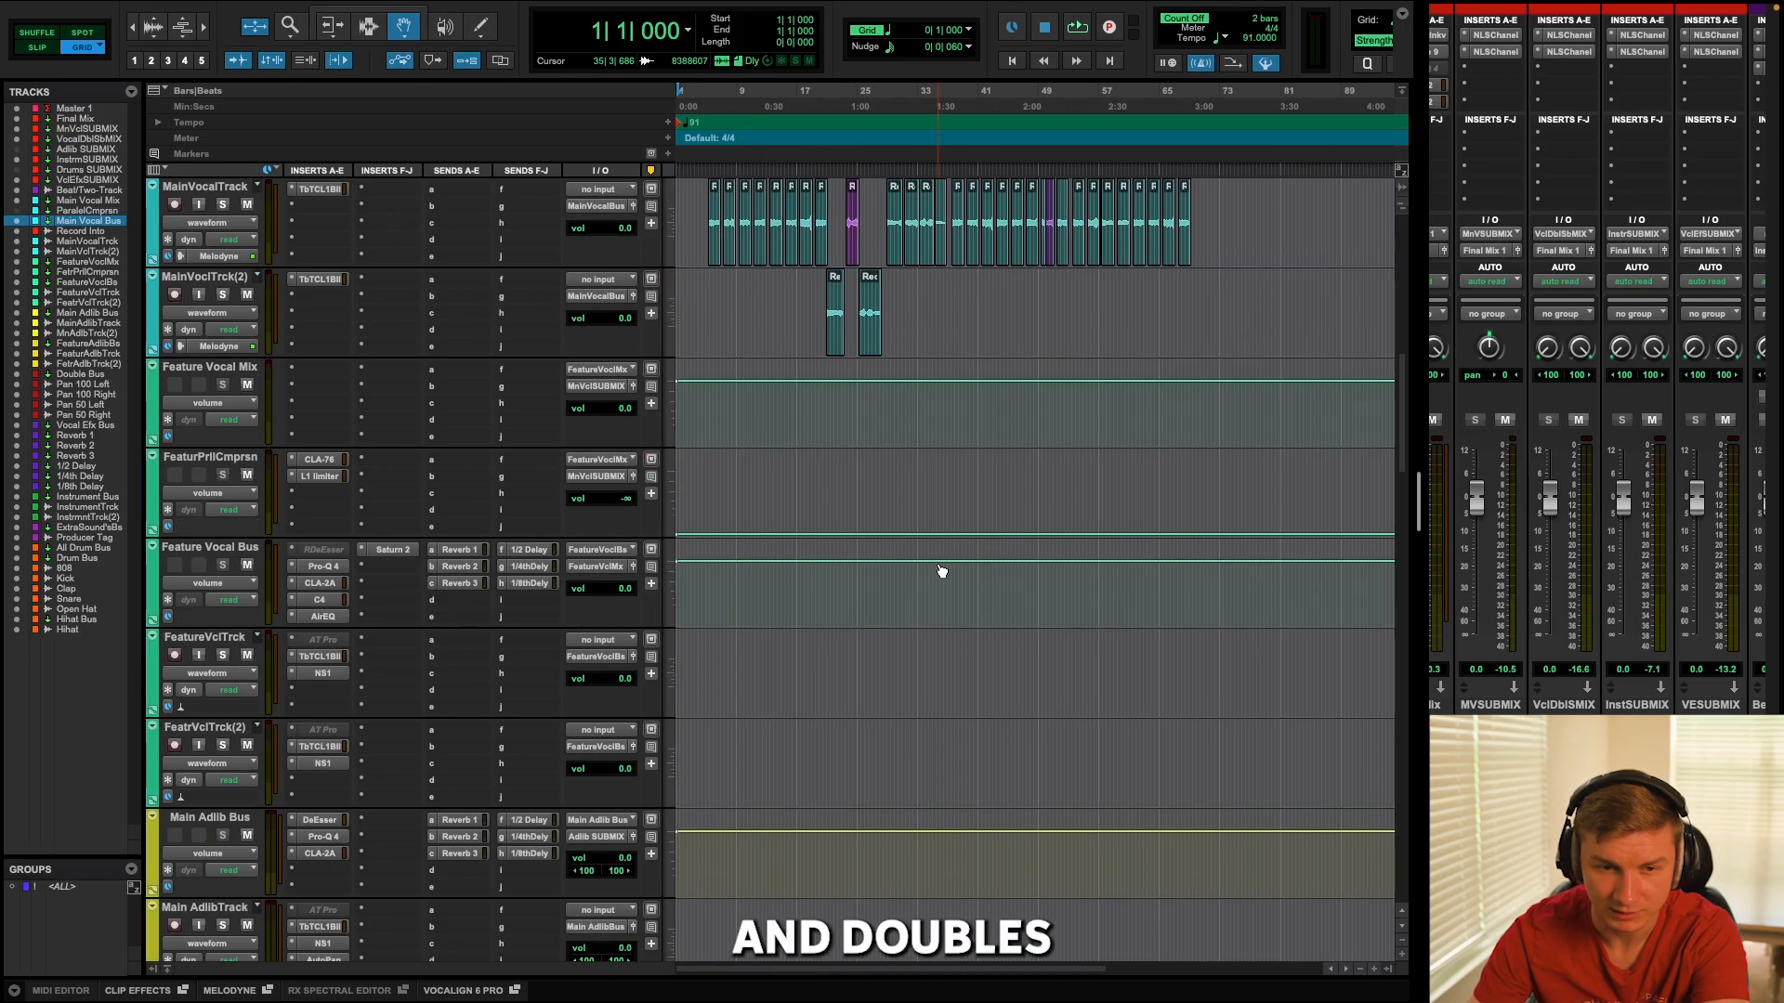
scroll(941, 571, "down", 6)
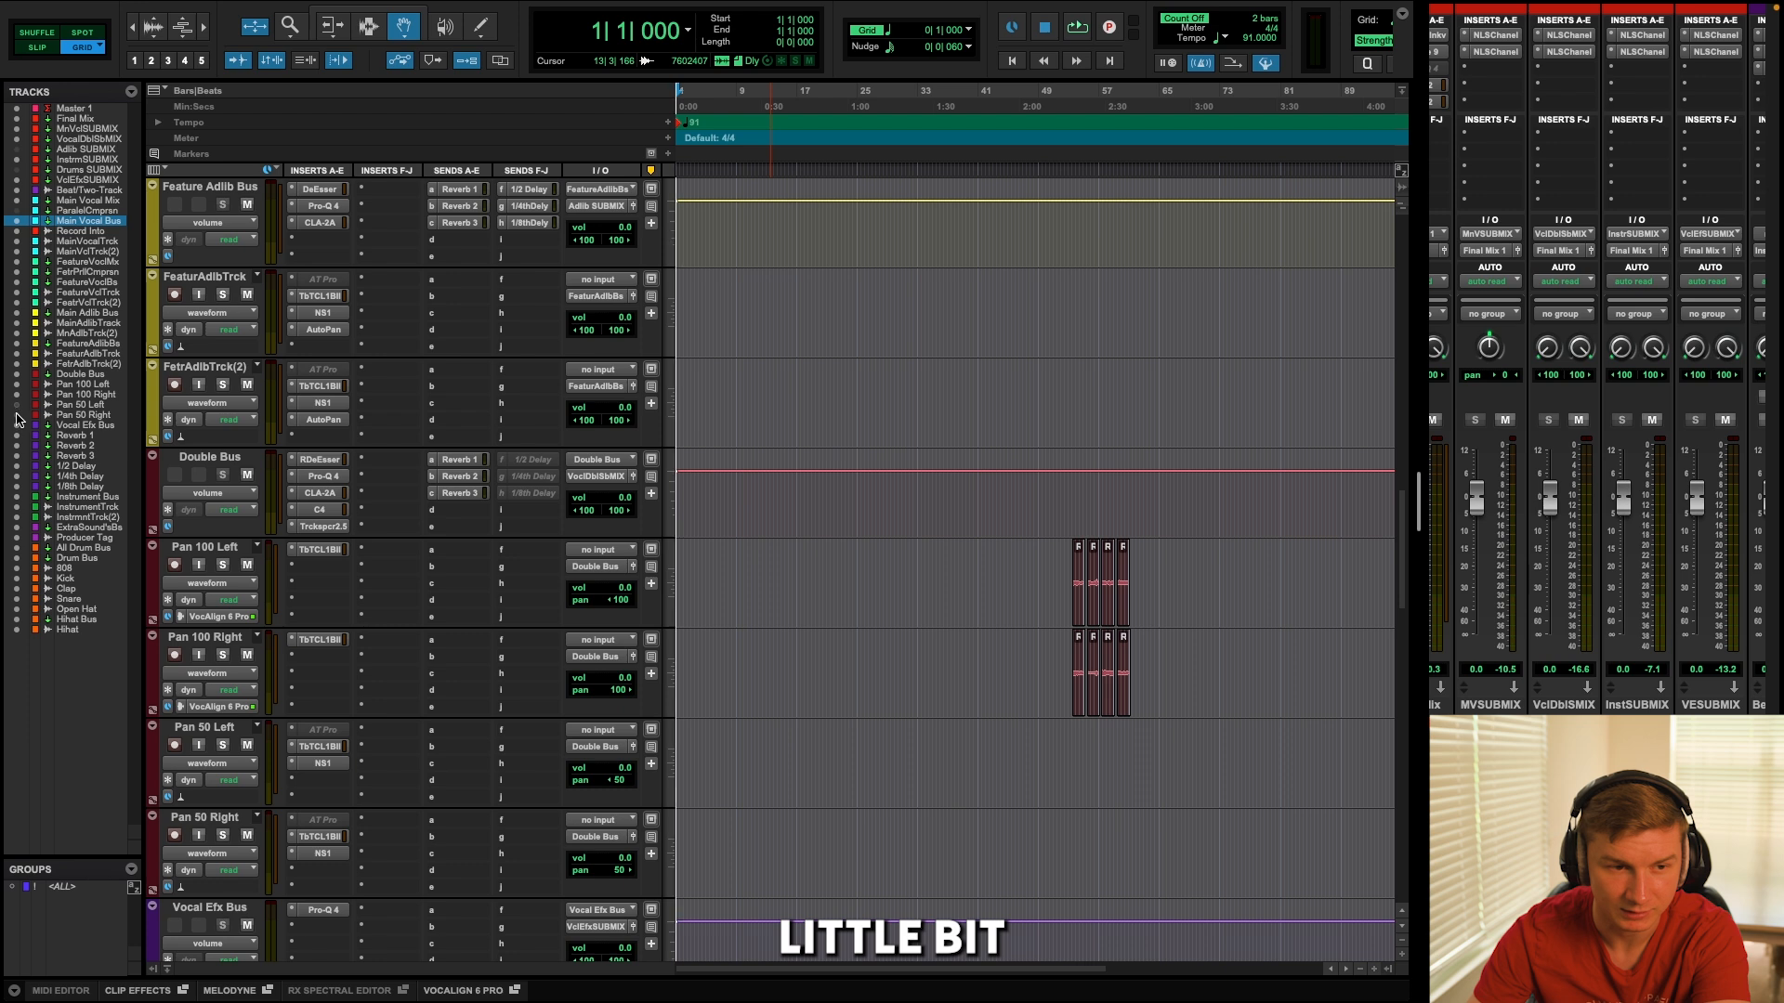
Hide the unused feature vocal, adlib, Pan 50, instrument, drum and Record Into tracks, then review the remaining tracks.
left_click(17, 415)
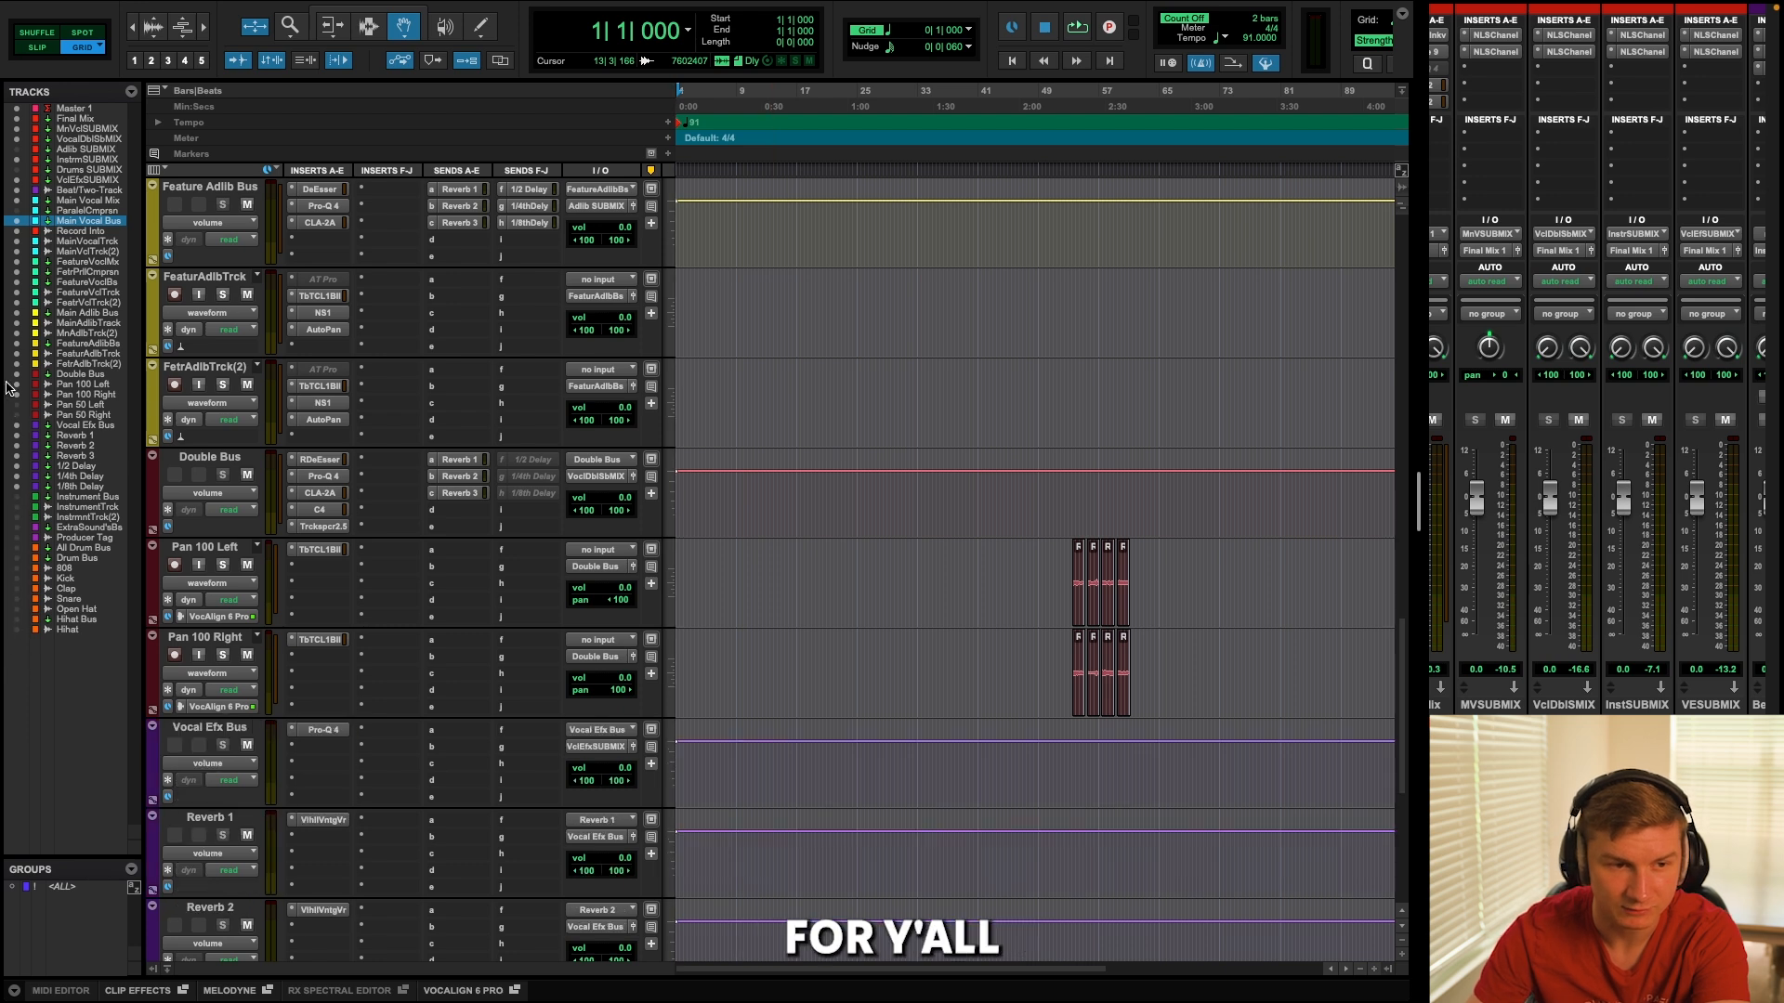
left_click_drag(9, 362, 11, 364)
scroll(929, 437, "up", 5)
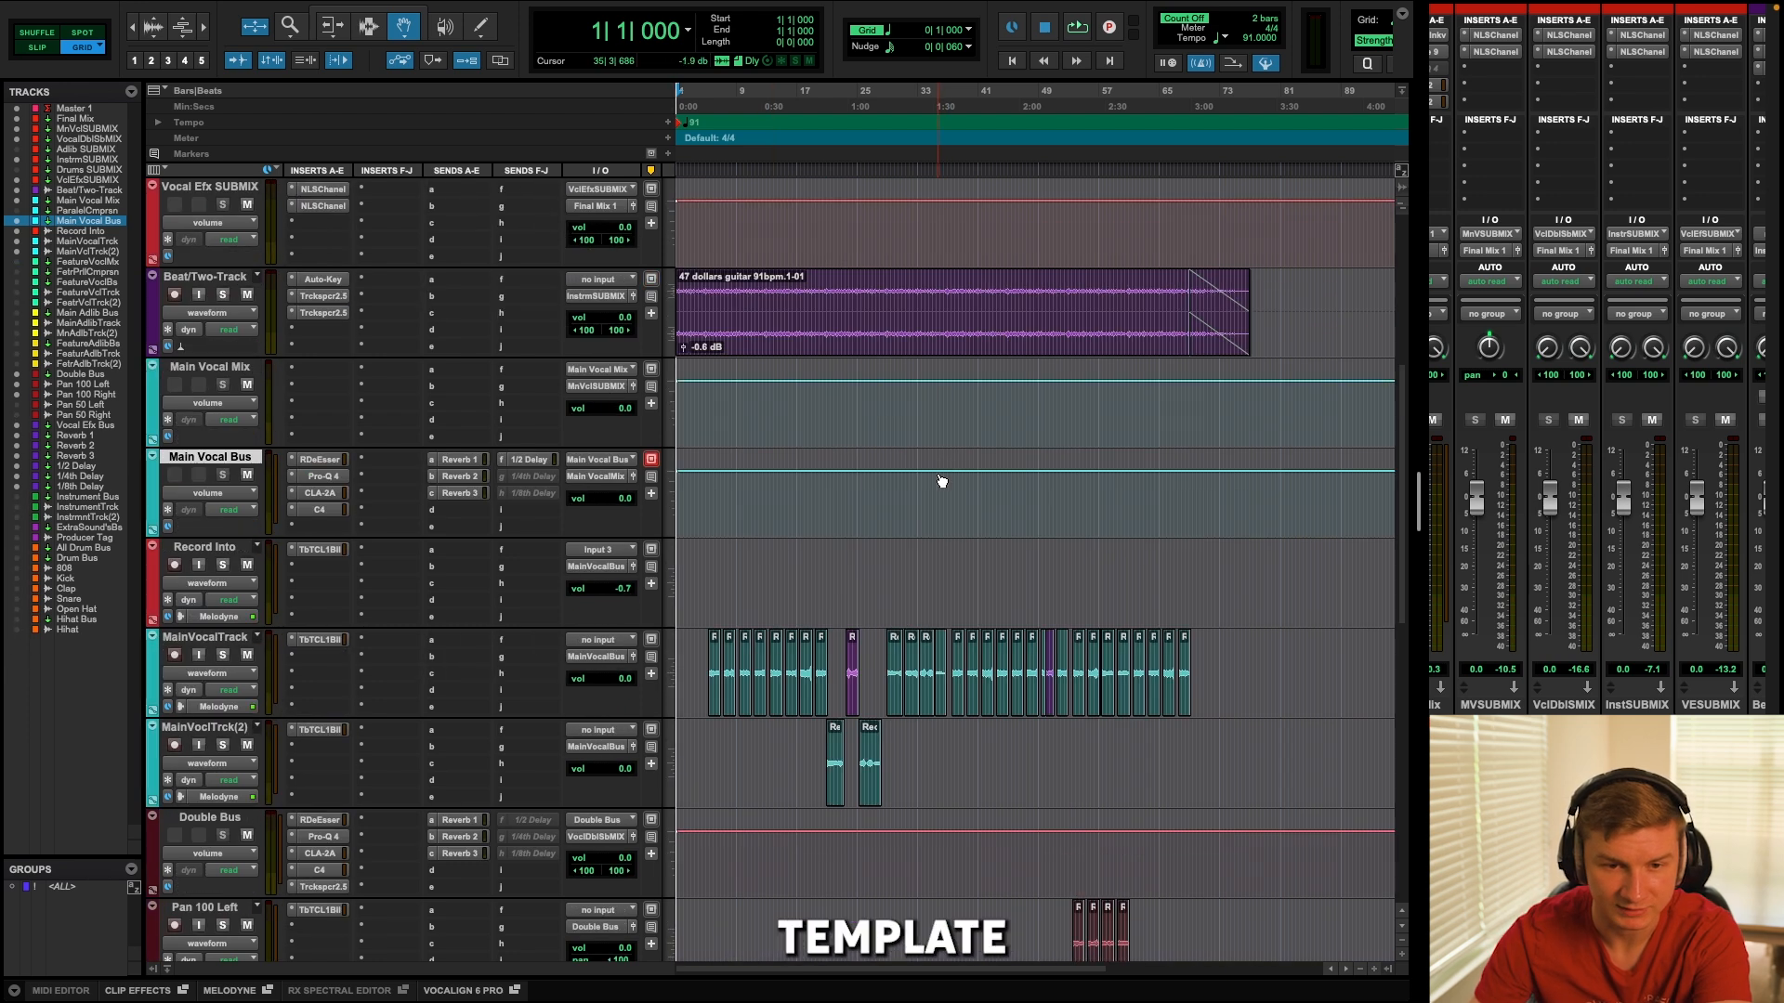
scroll(825, 614, "up", 4)
scroll(829, 607, "down", 12)
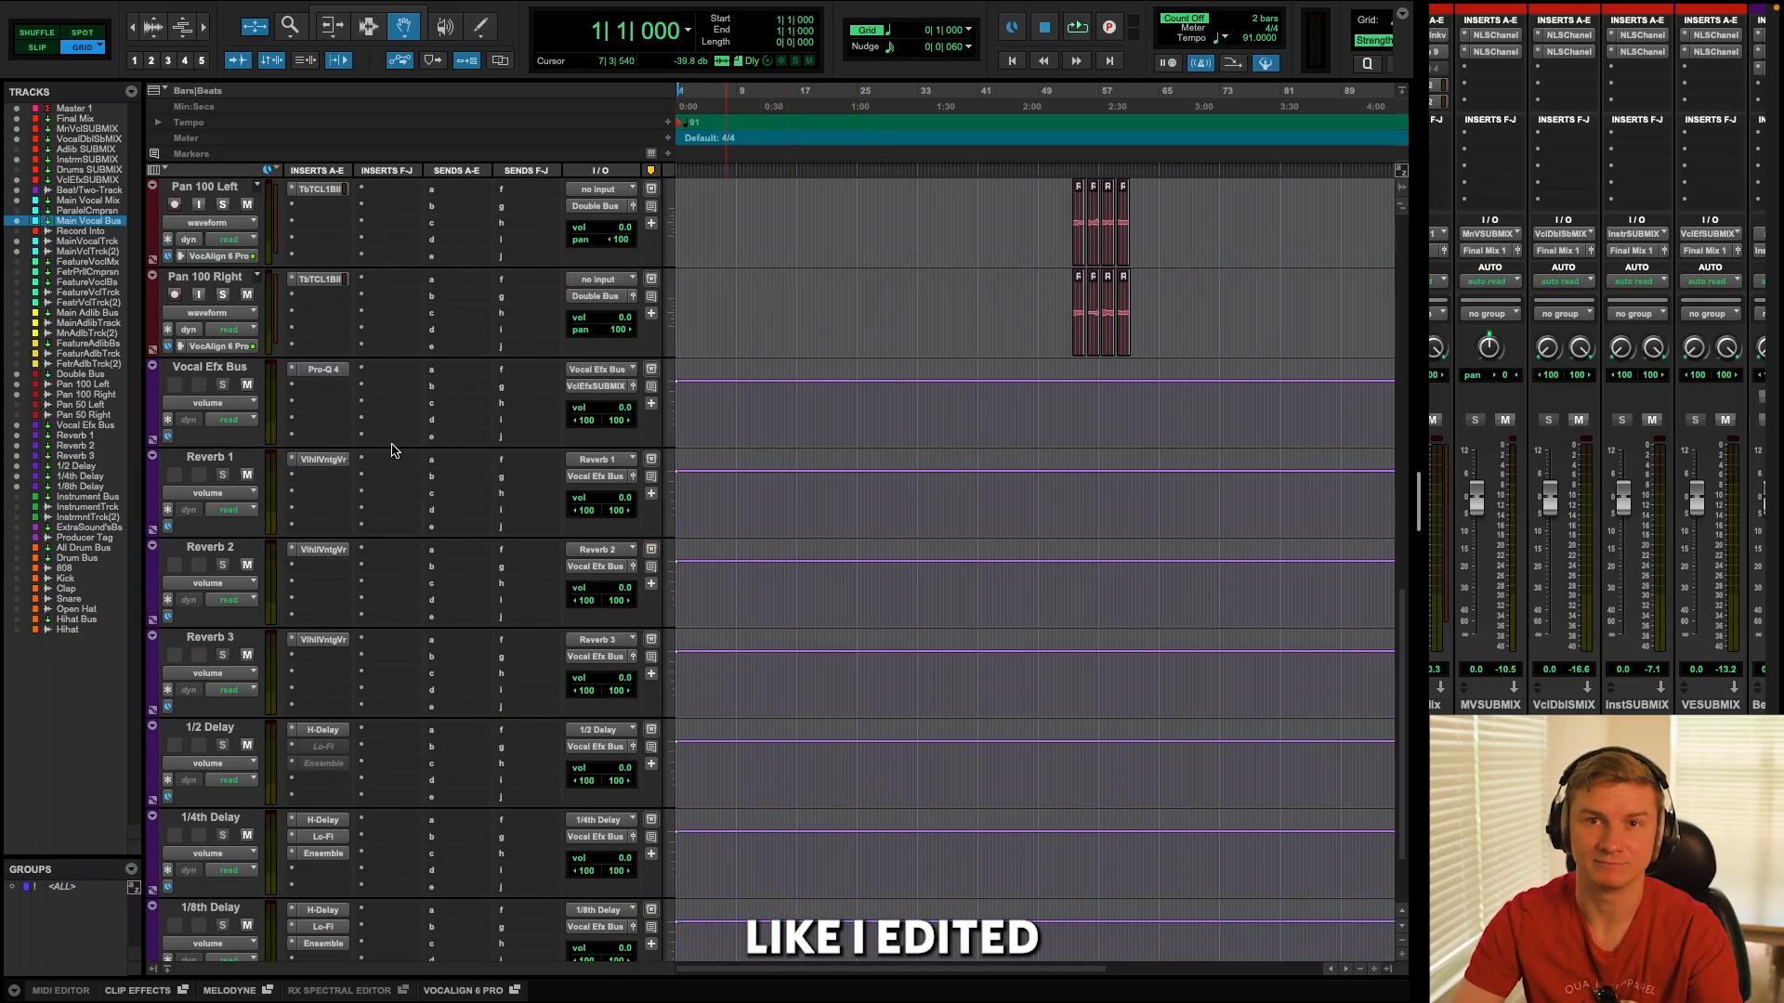
scroll(955, 558, "up", 10)
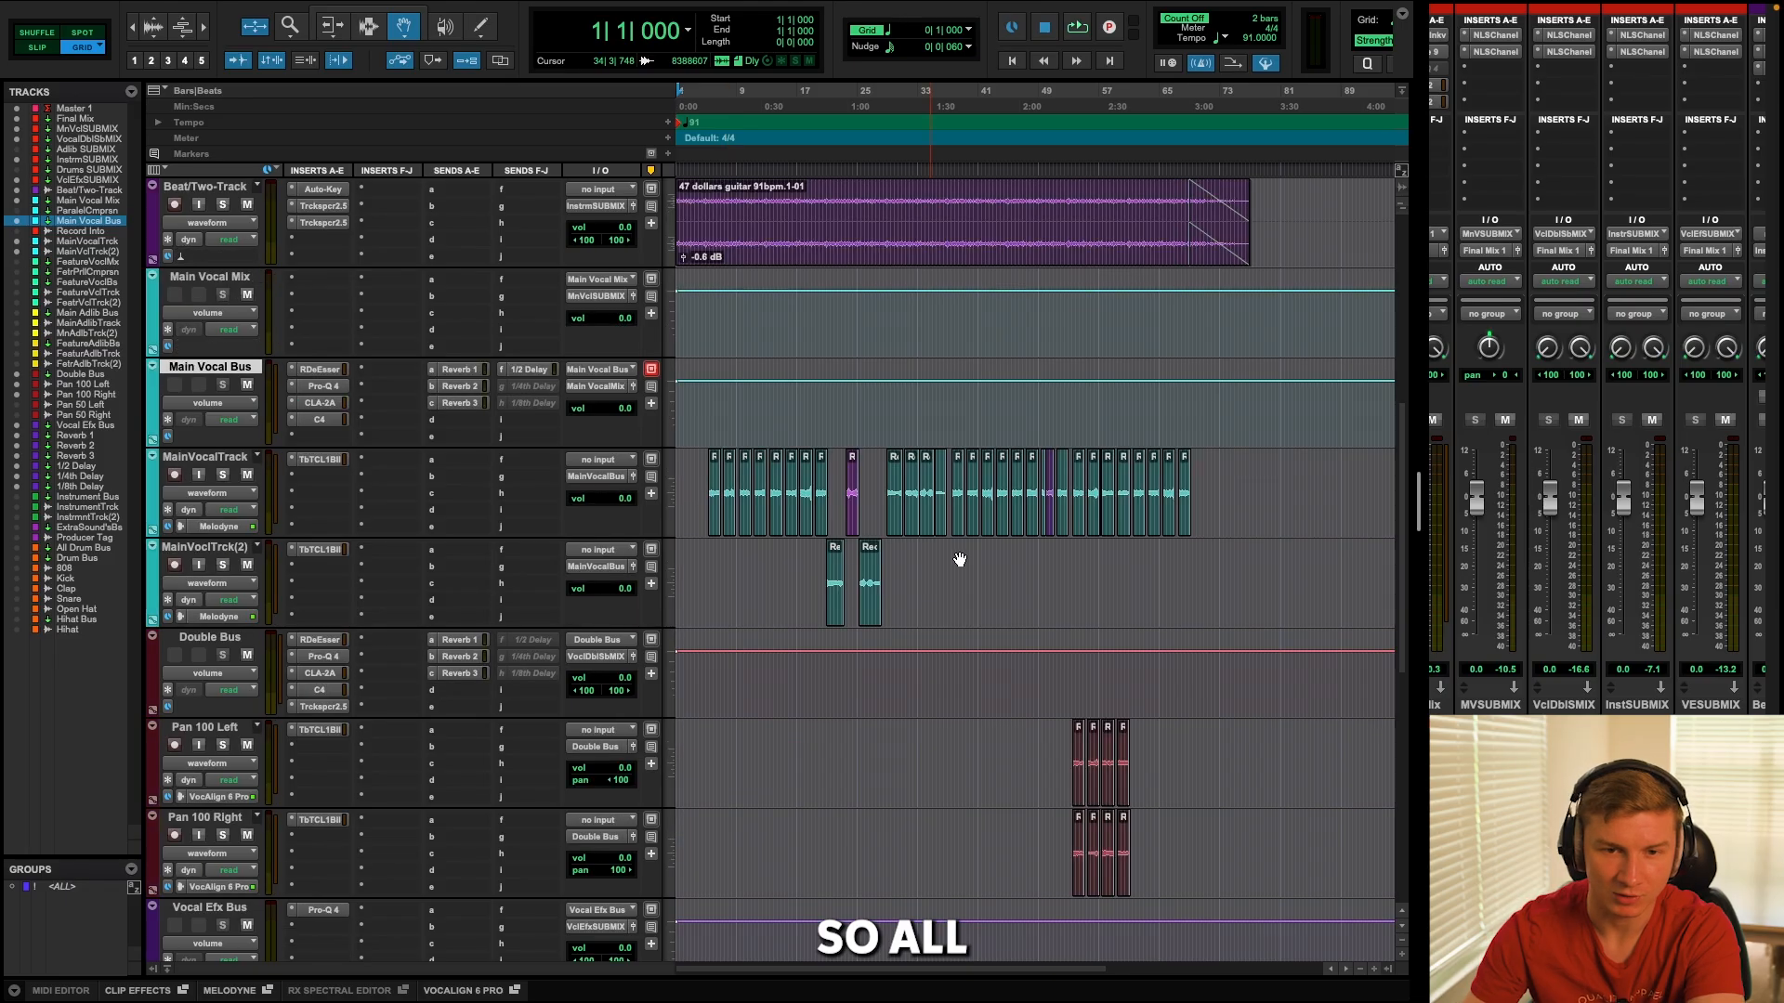
scroll(768, 331, "down", 3)
Solo the Beat/Two-Track track and play it from the song's start, then end the solo and stop playback.
left_click(709, 101)
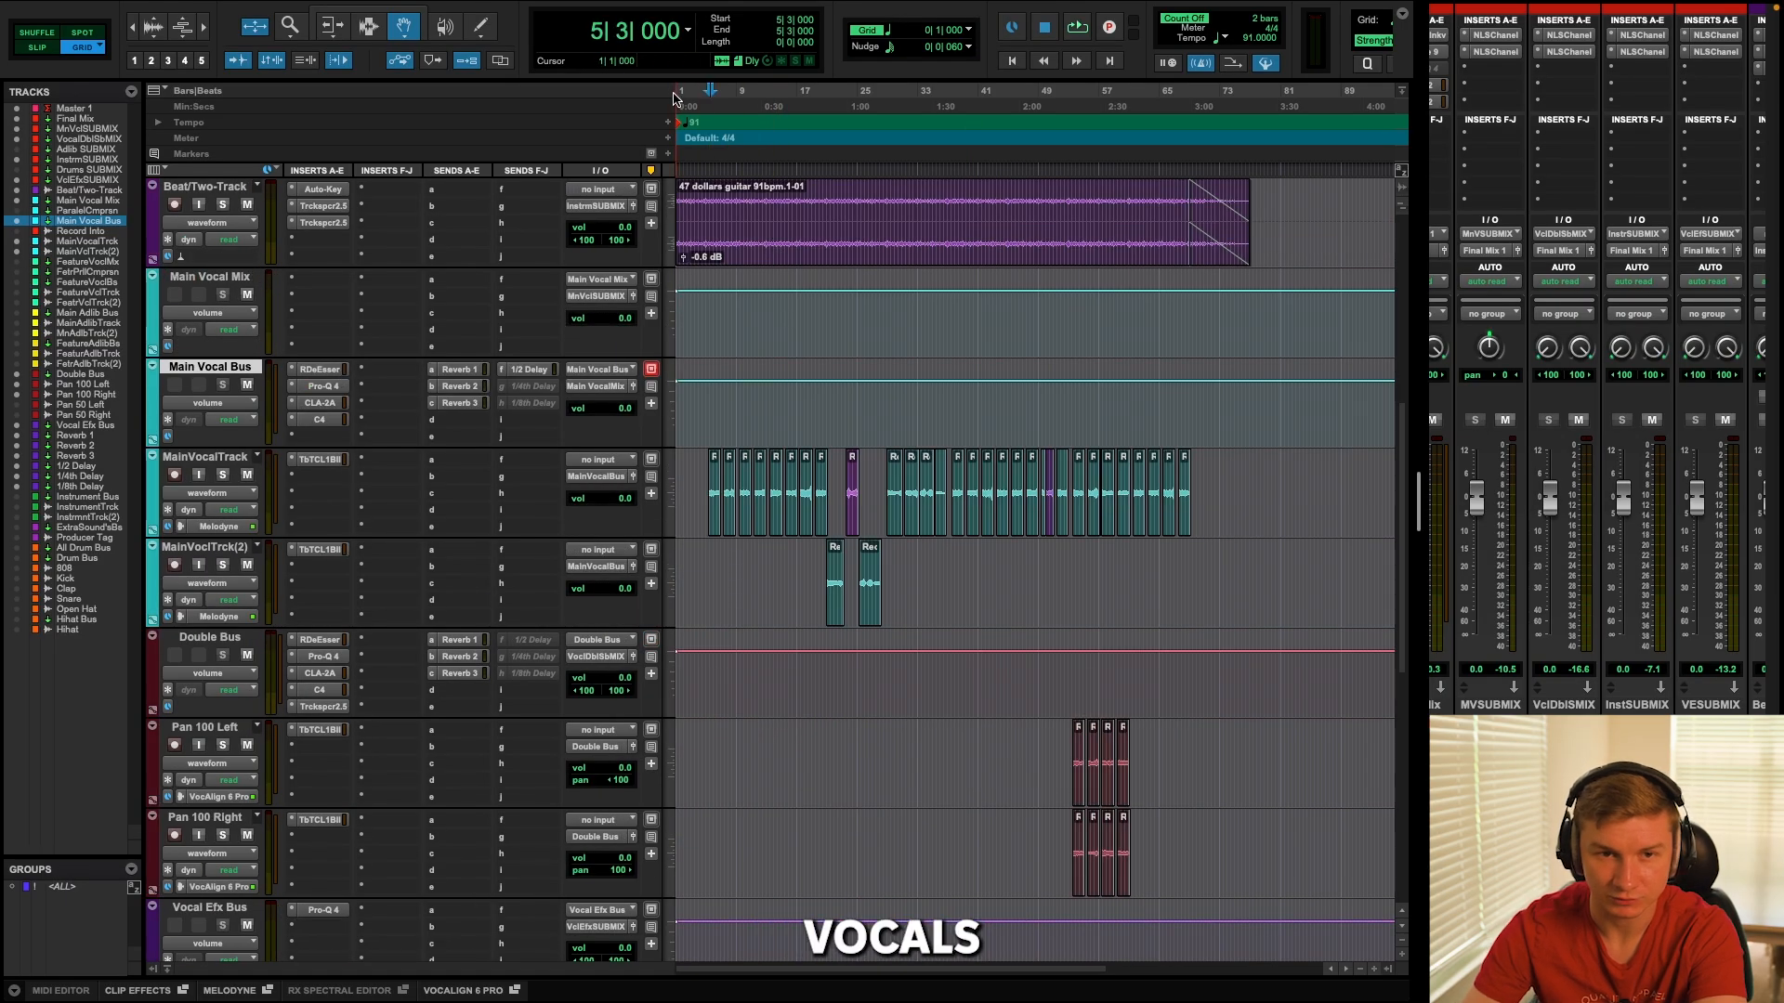
left_click(674, 99)
scroll(764, 335, "up", 3)
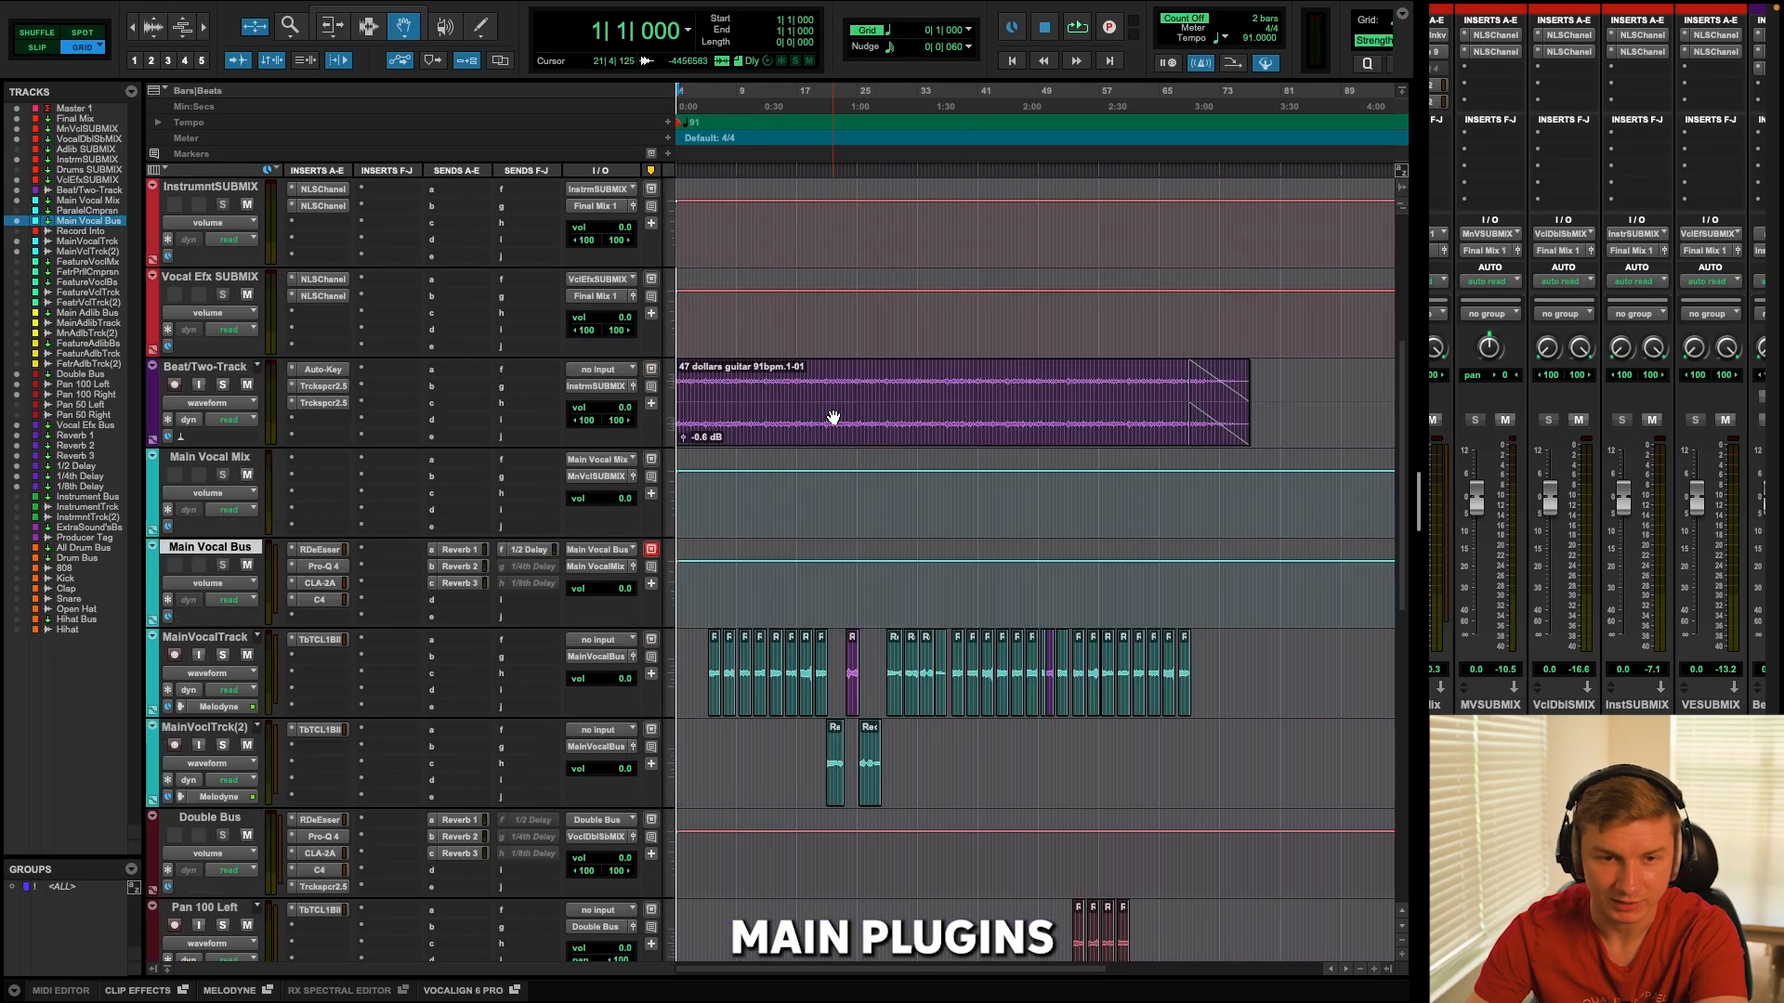
key("t")
key("t")
key("r")
key("r")
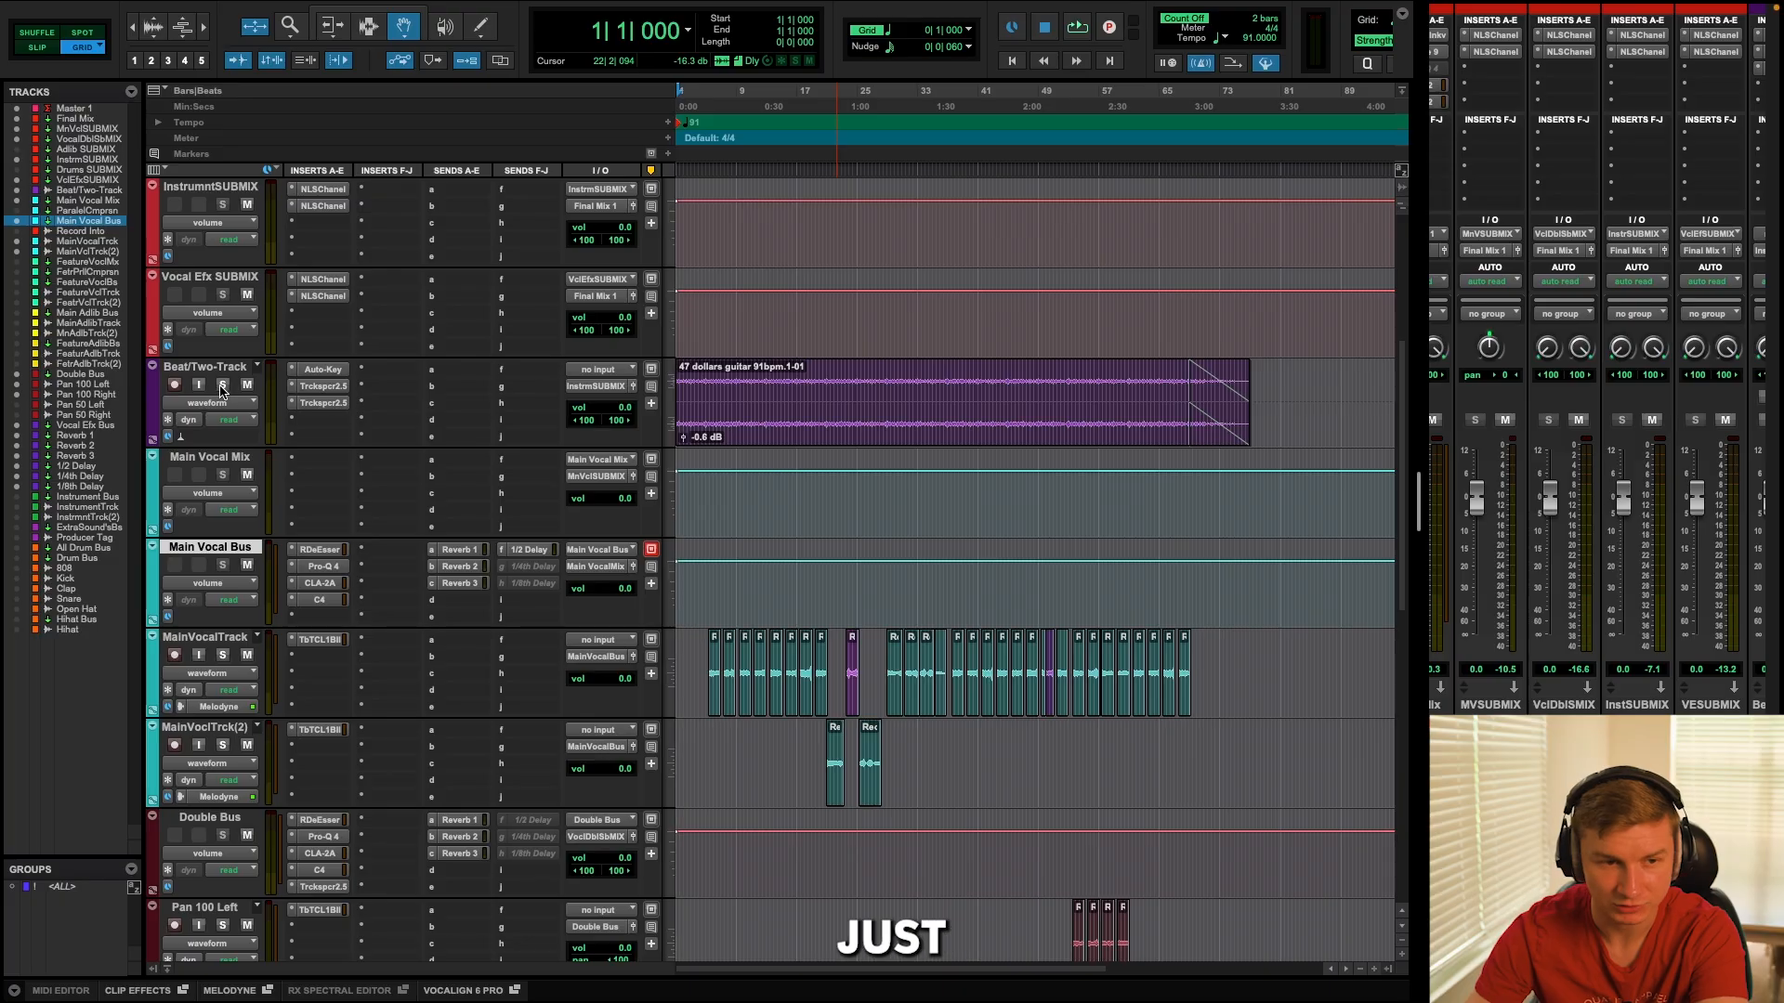
left_click(222, 386)
key("t")
key("t")
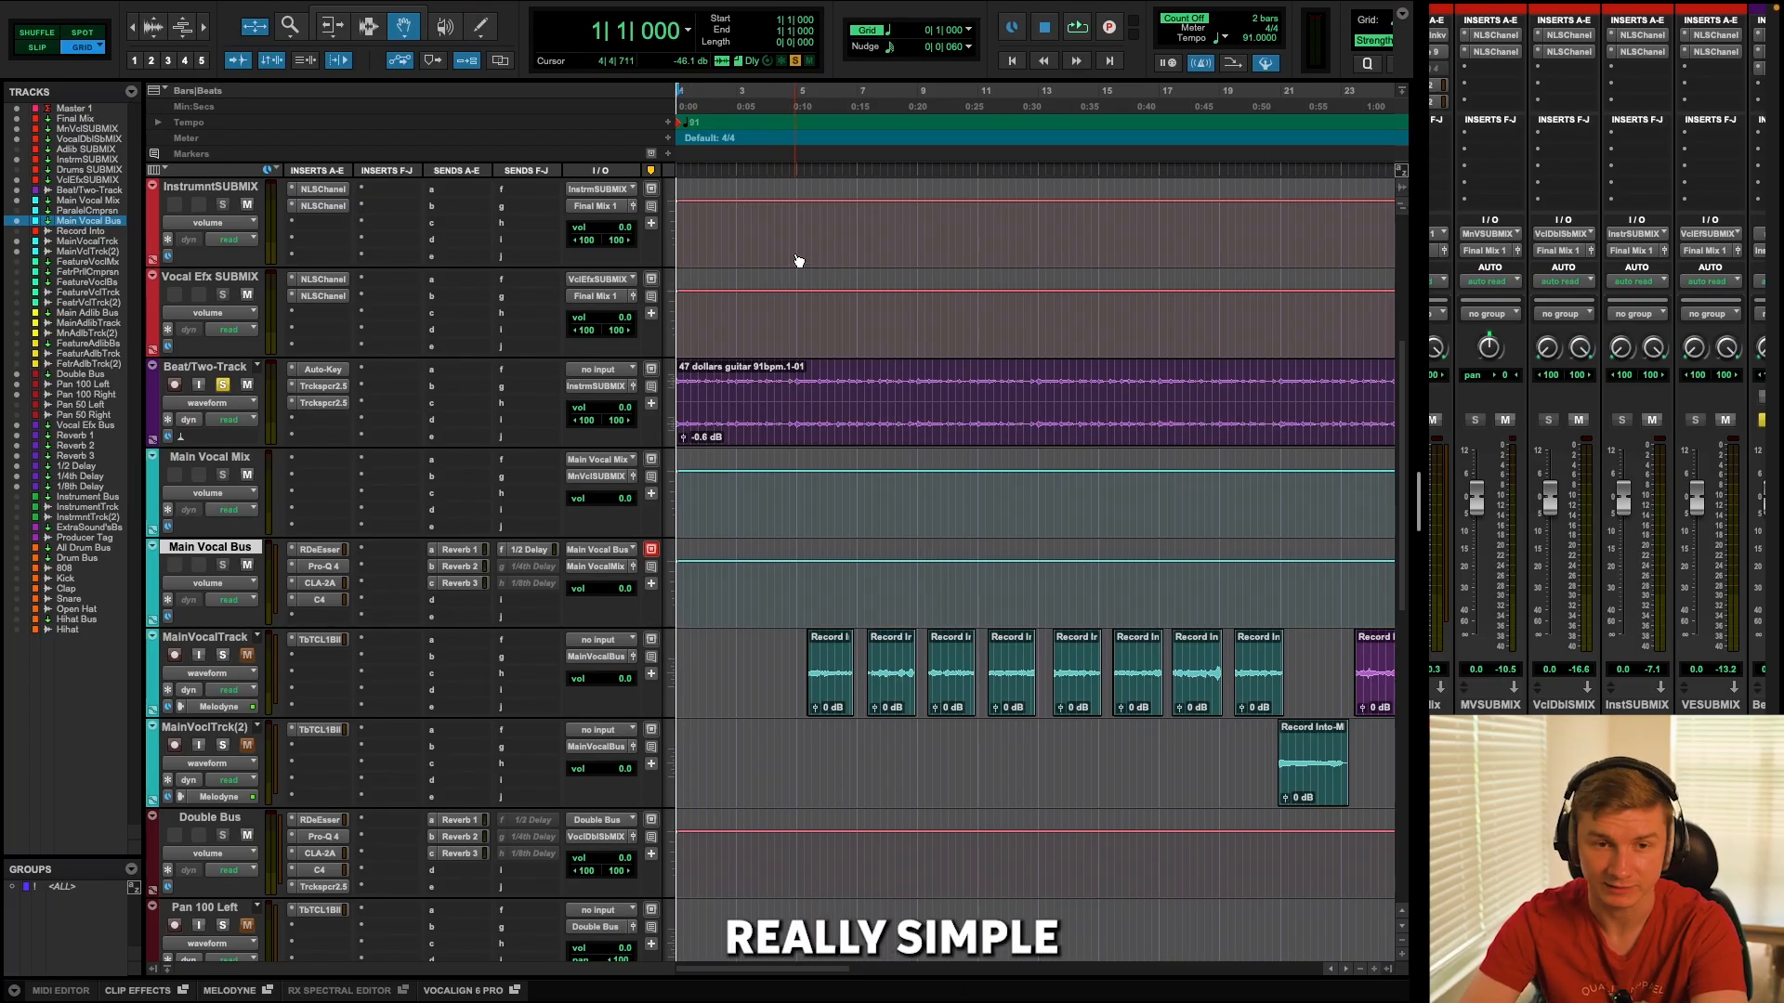
key("space")
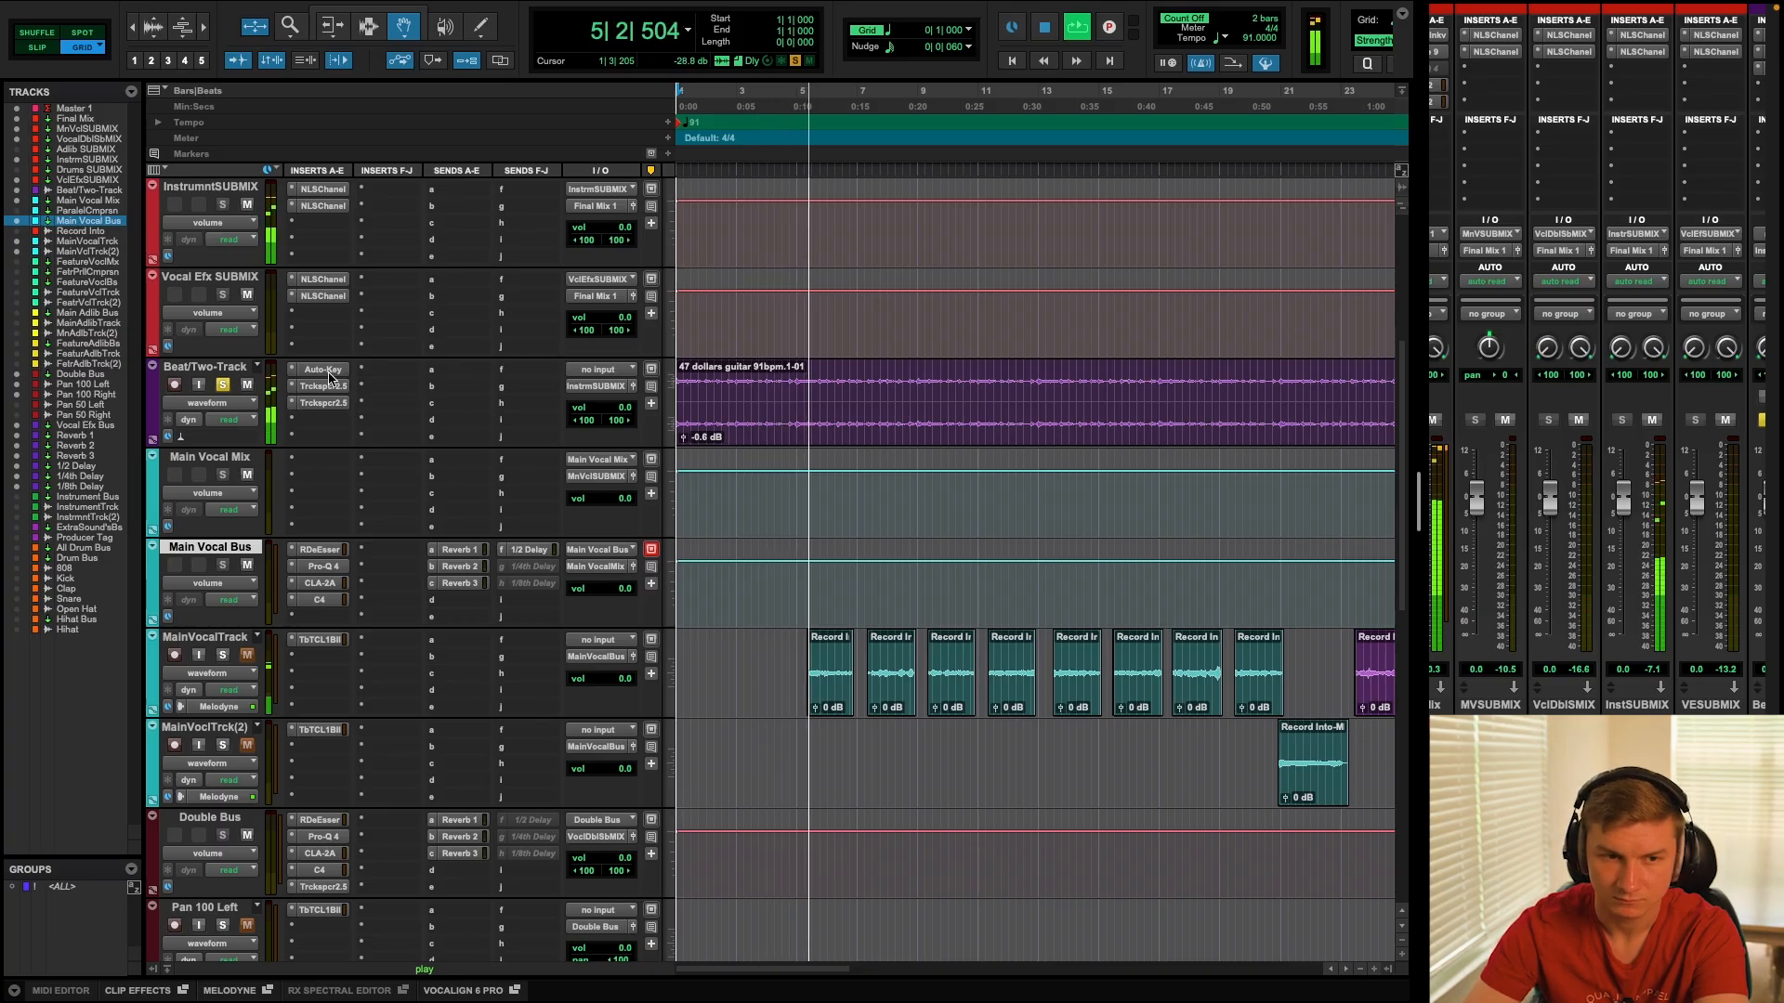
left_click(224, 385)
key("space")
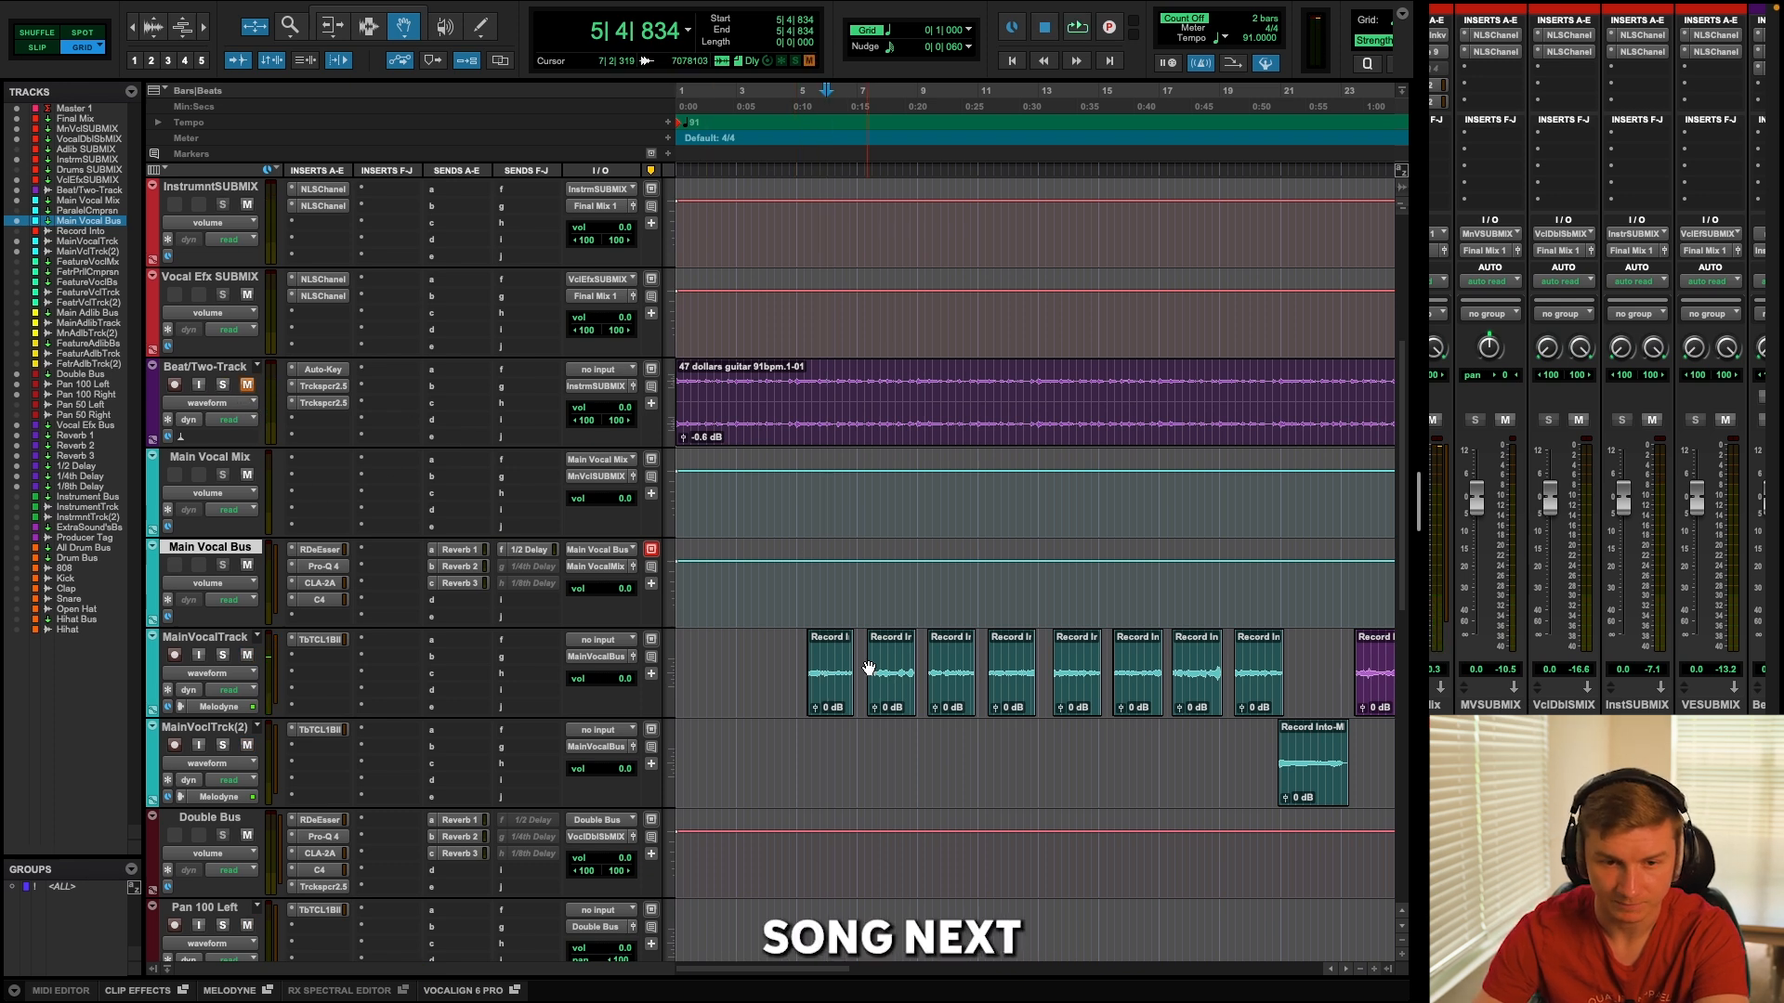
Move the playback position to 5|2|000, just before the first clip on MainVocalTrack.
scroll(876, 644, "down", 4)
scroll(863, 514, "up", 2)
scroll(863, 514, "up", 1)
left_click(804, 93)
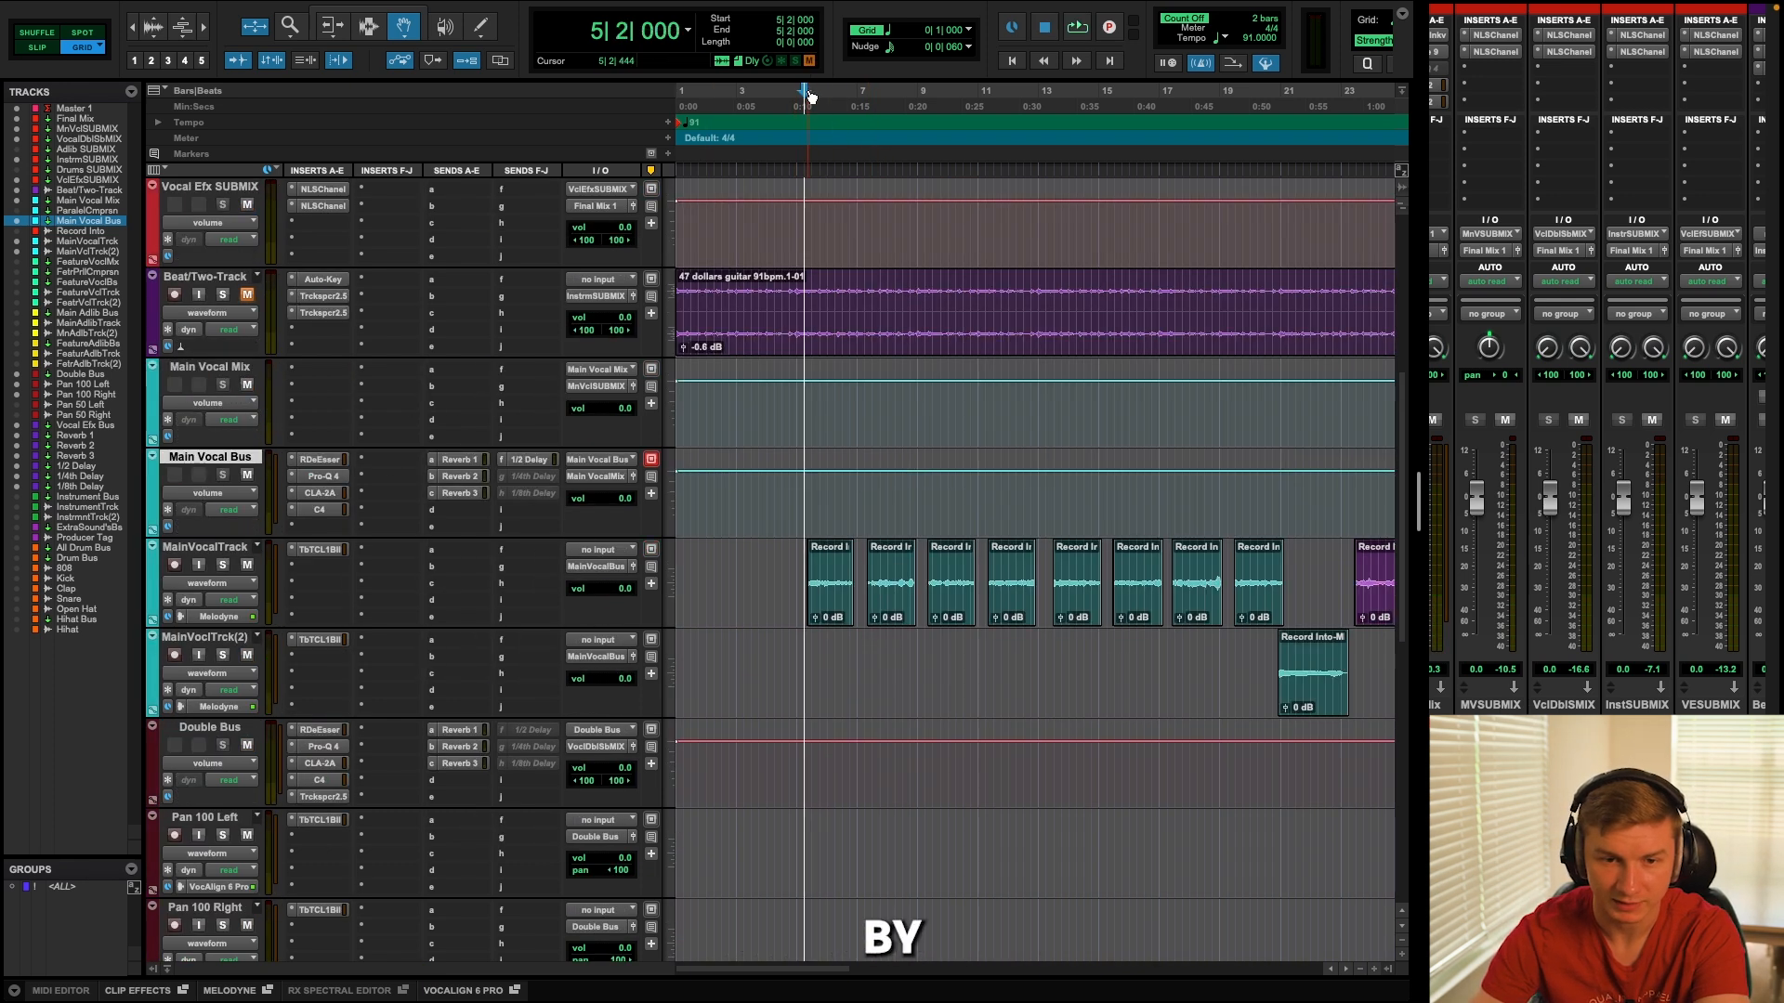
Examine the Tube-Tech CL 1B compressor and the first vocal clip on MainVocalTrack, closing the plugin and clearing the clip selection.
left_click(325, 551)
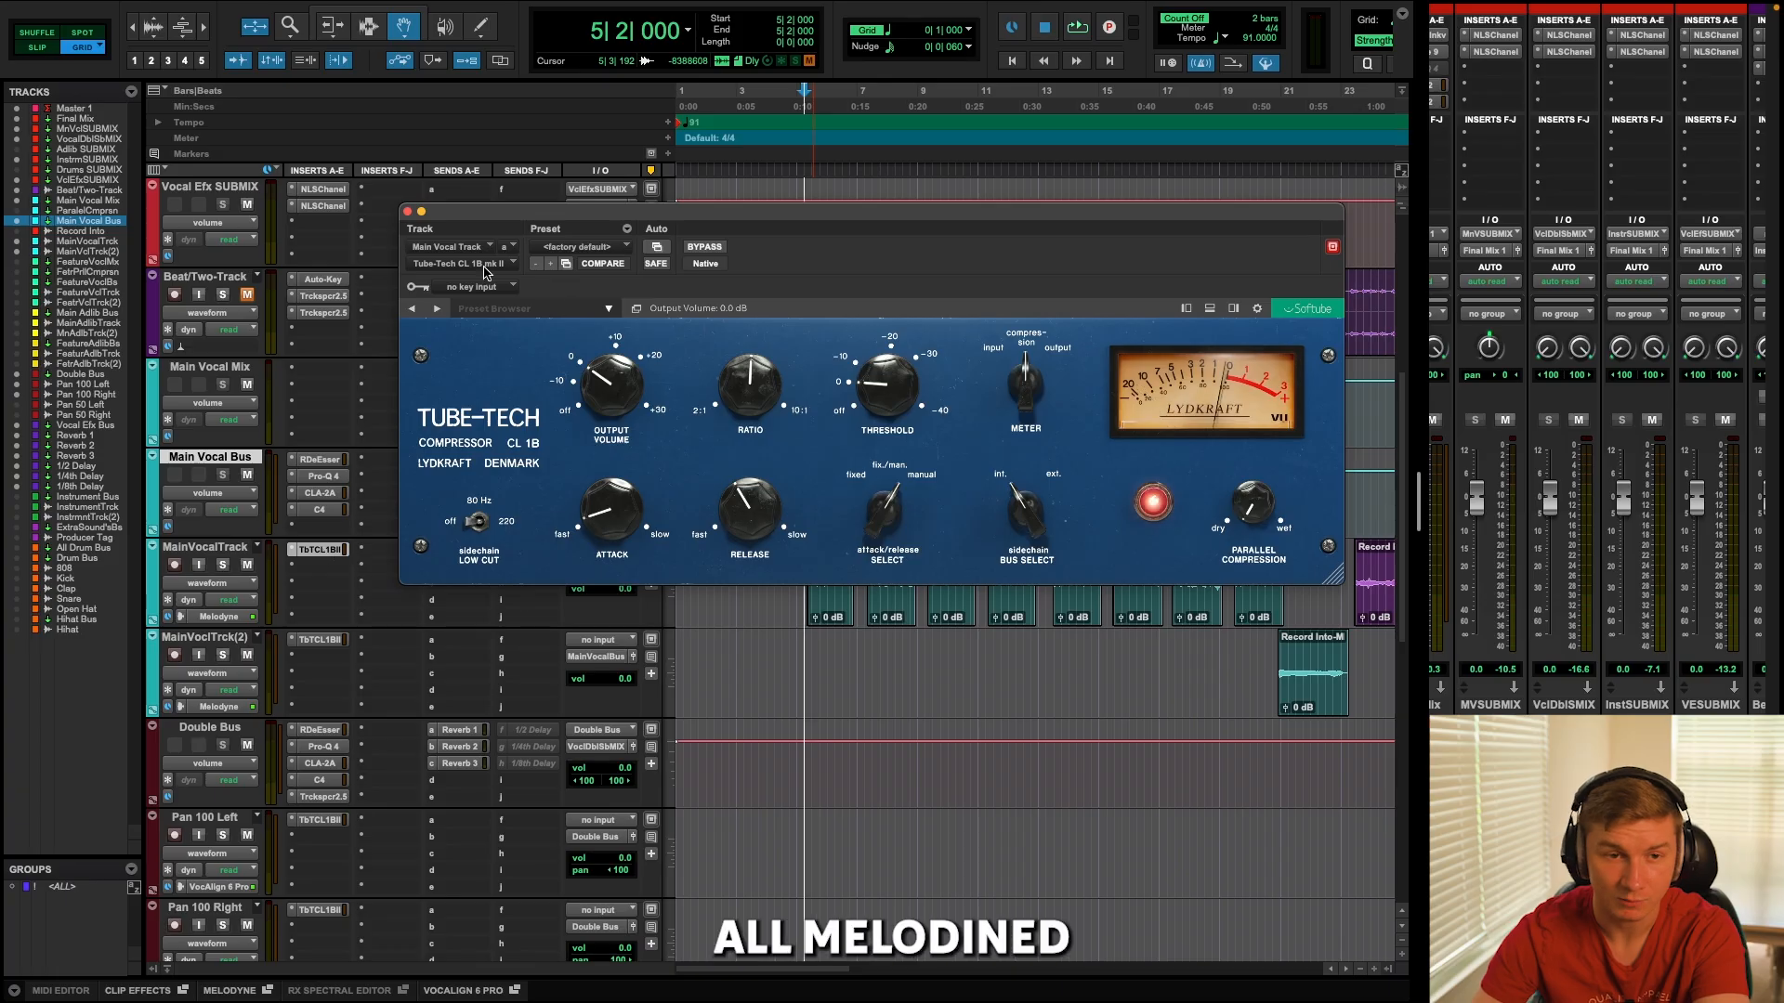
left_click(407, 212)
scroll(964, 645, "up", 4)
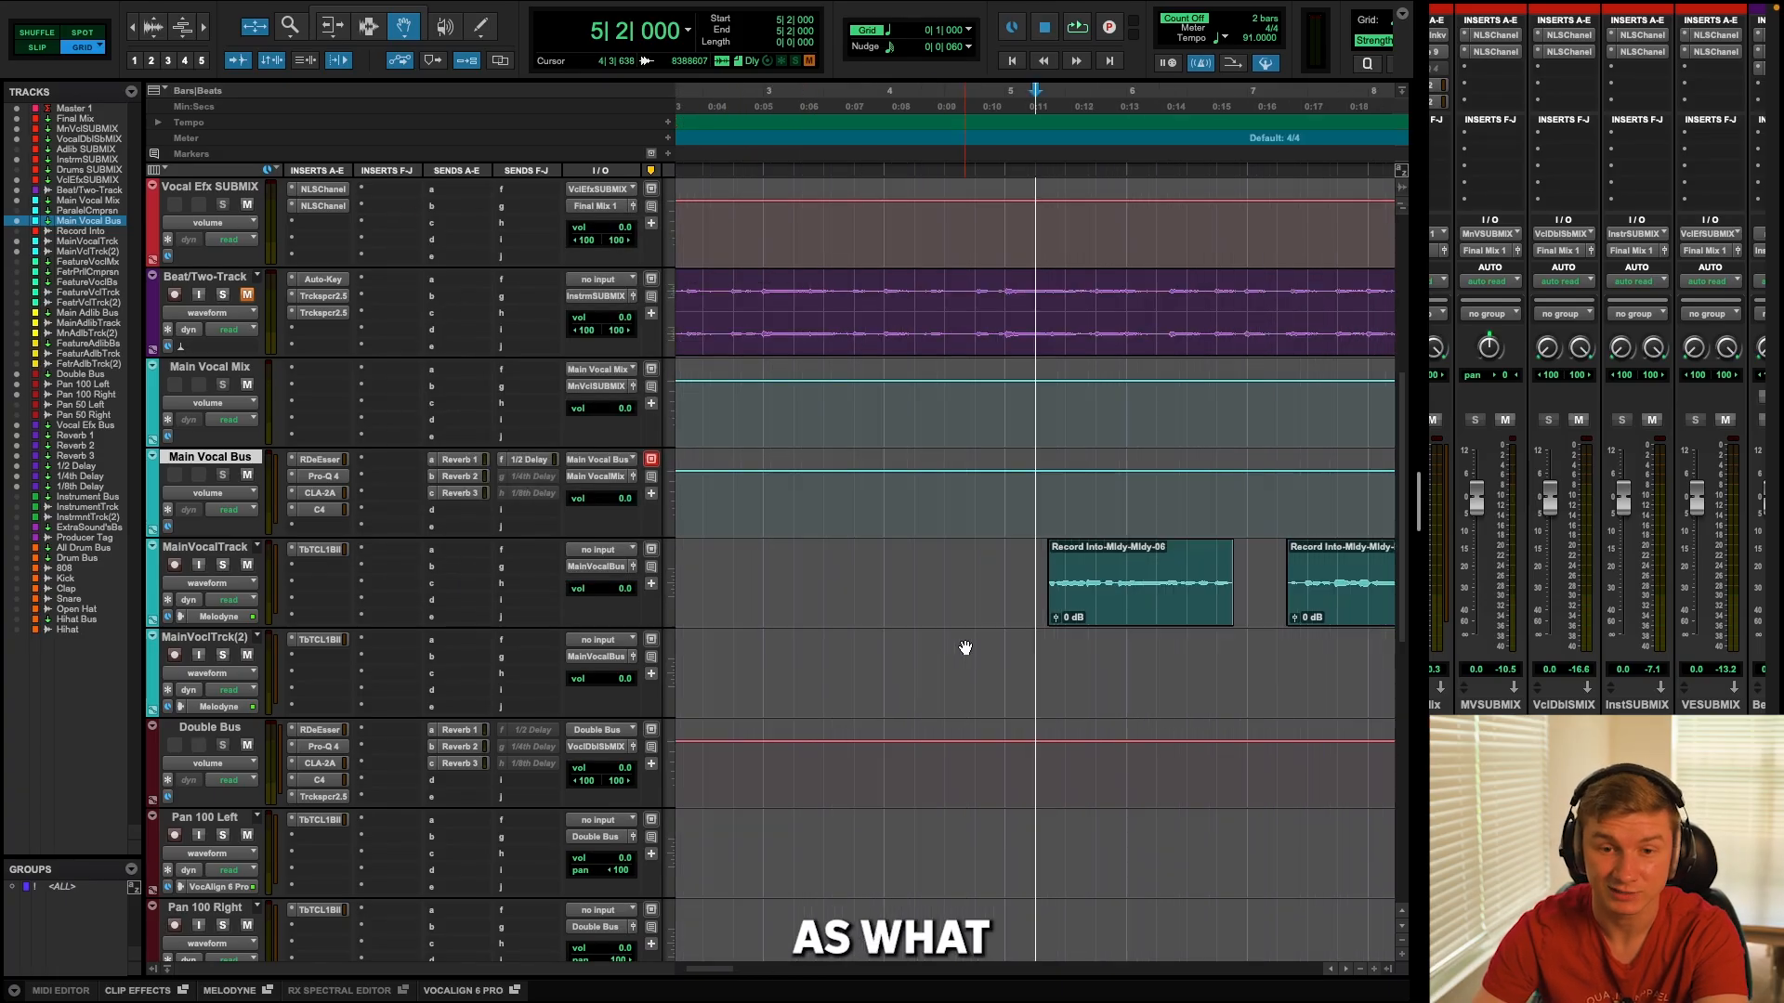
left_click(1160, 604)
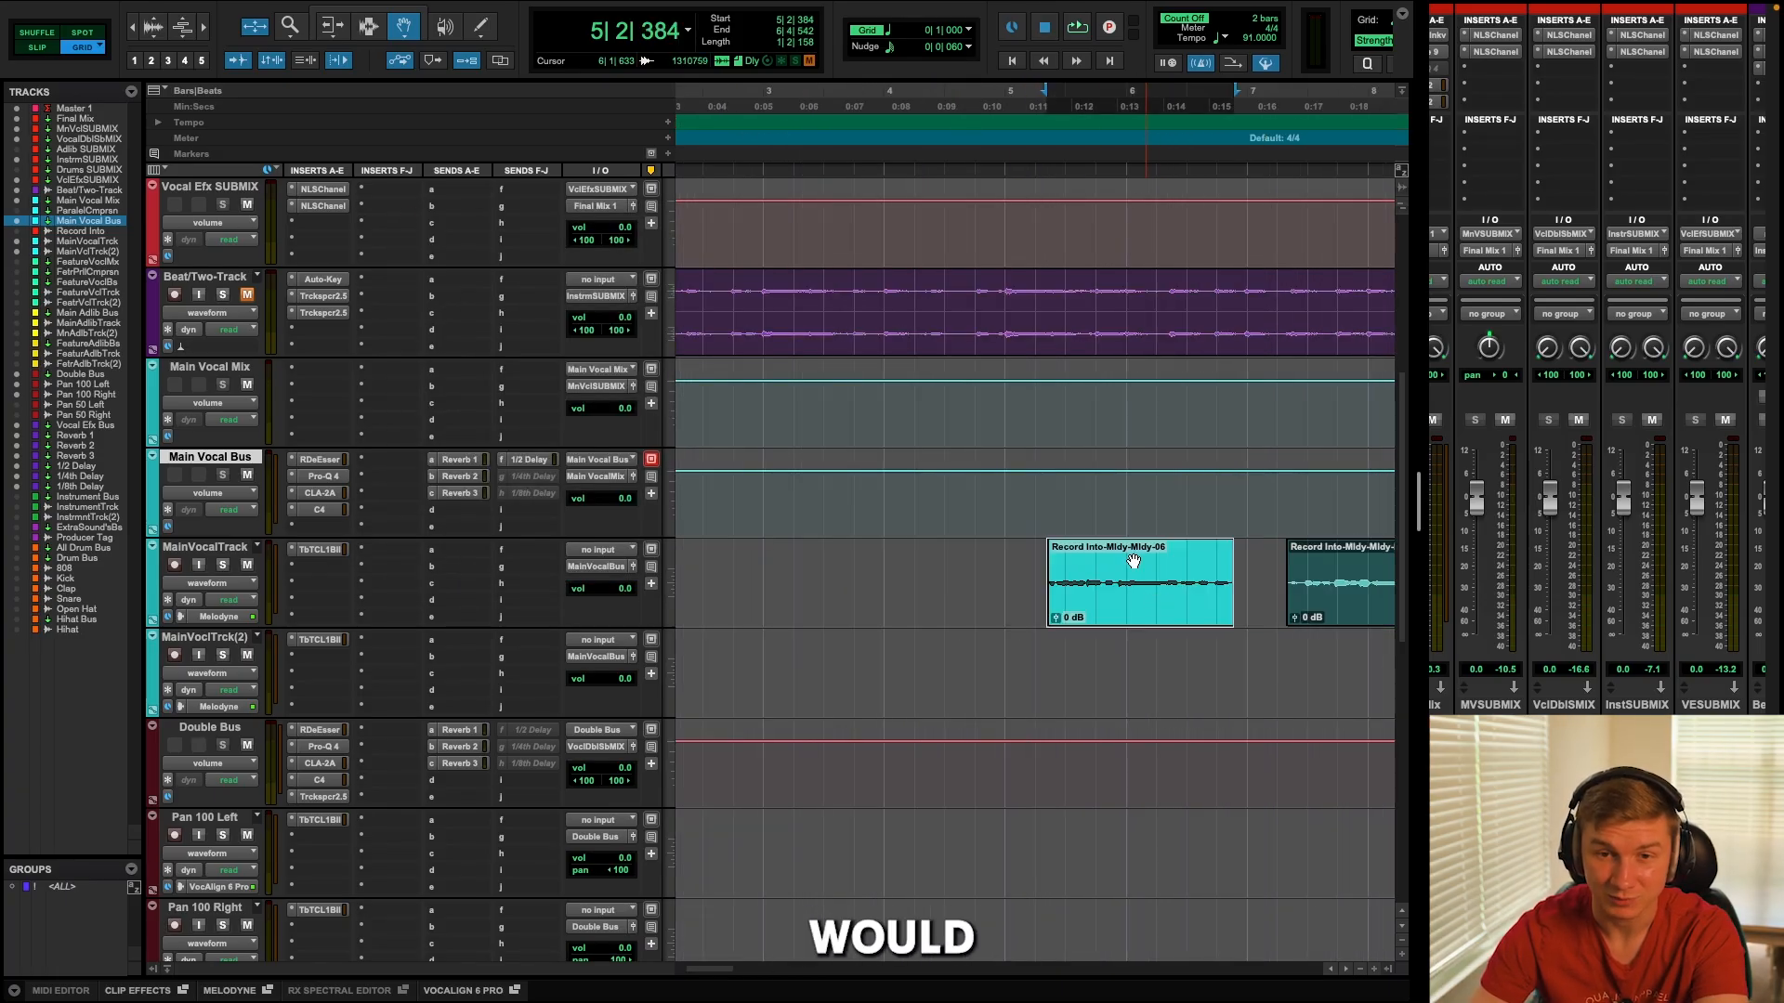
left_click(1092, 252)
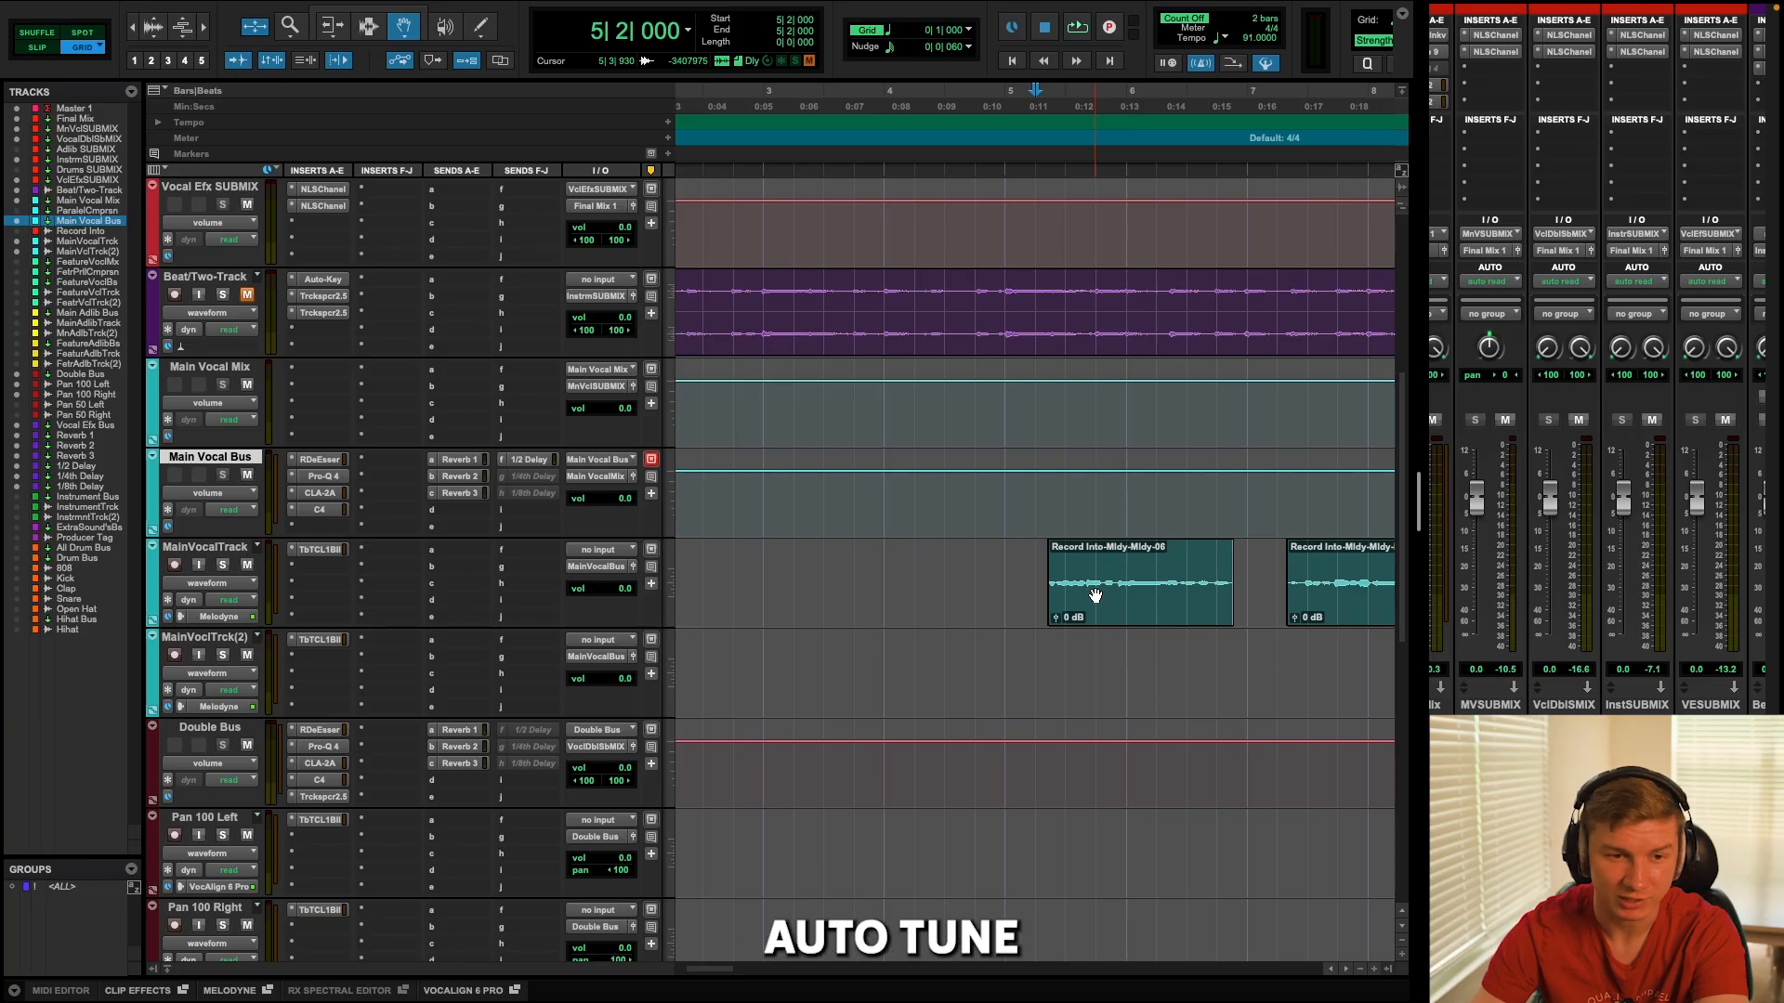
left_click(342, 550)
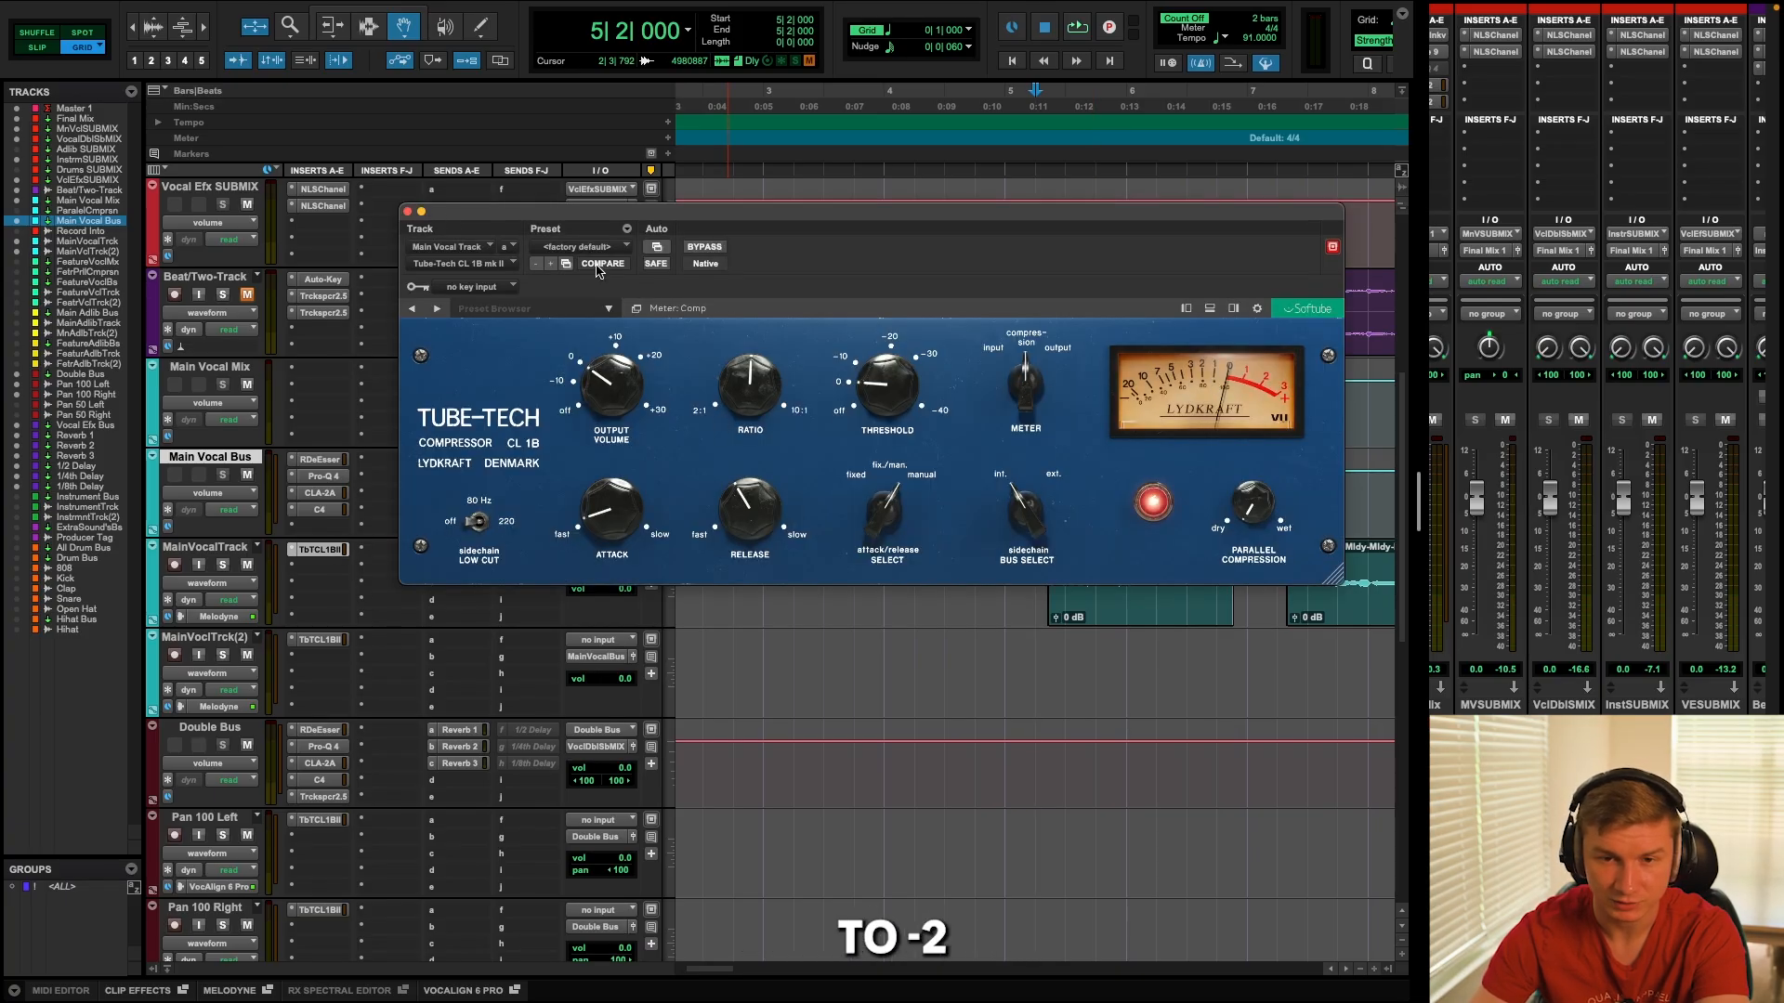
left_click(407, 212)
Check the RDeEsser, Pro-Q 4, CLA-2A and C4 inserts in the Main Vocal Bus chain, then close the plugin window.
left_click(320, 460)
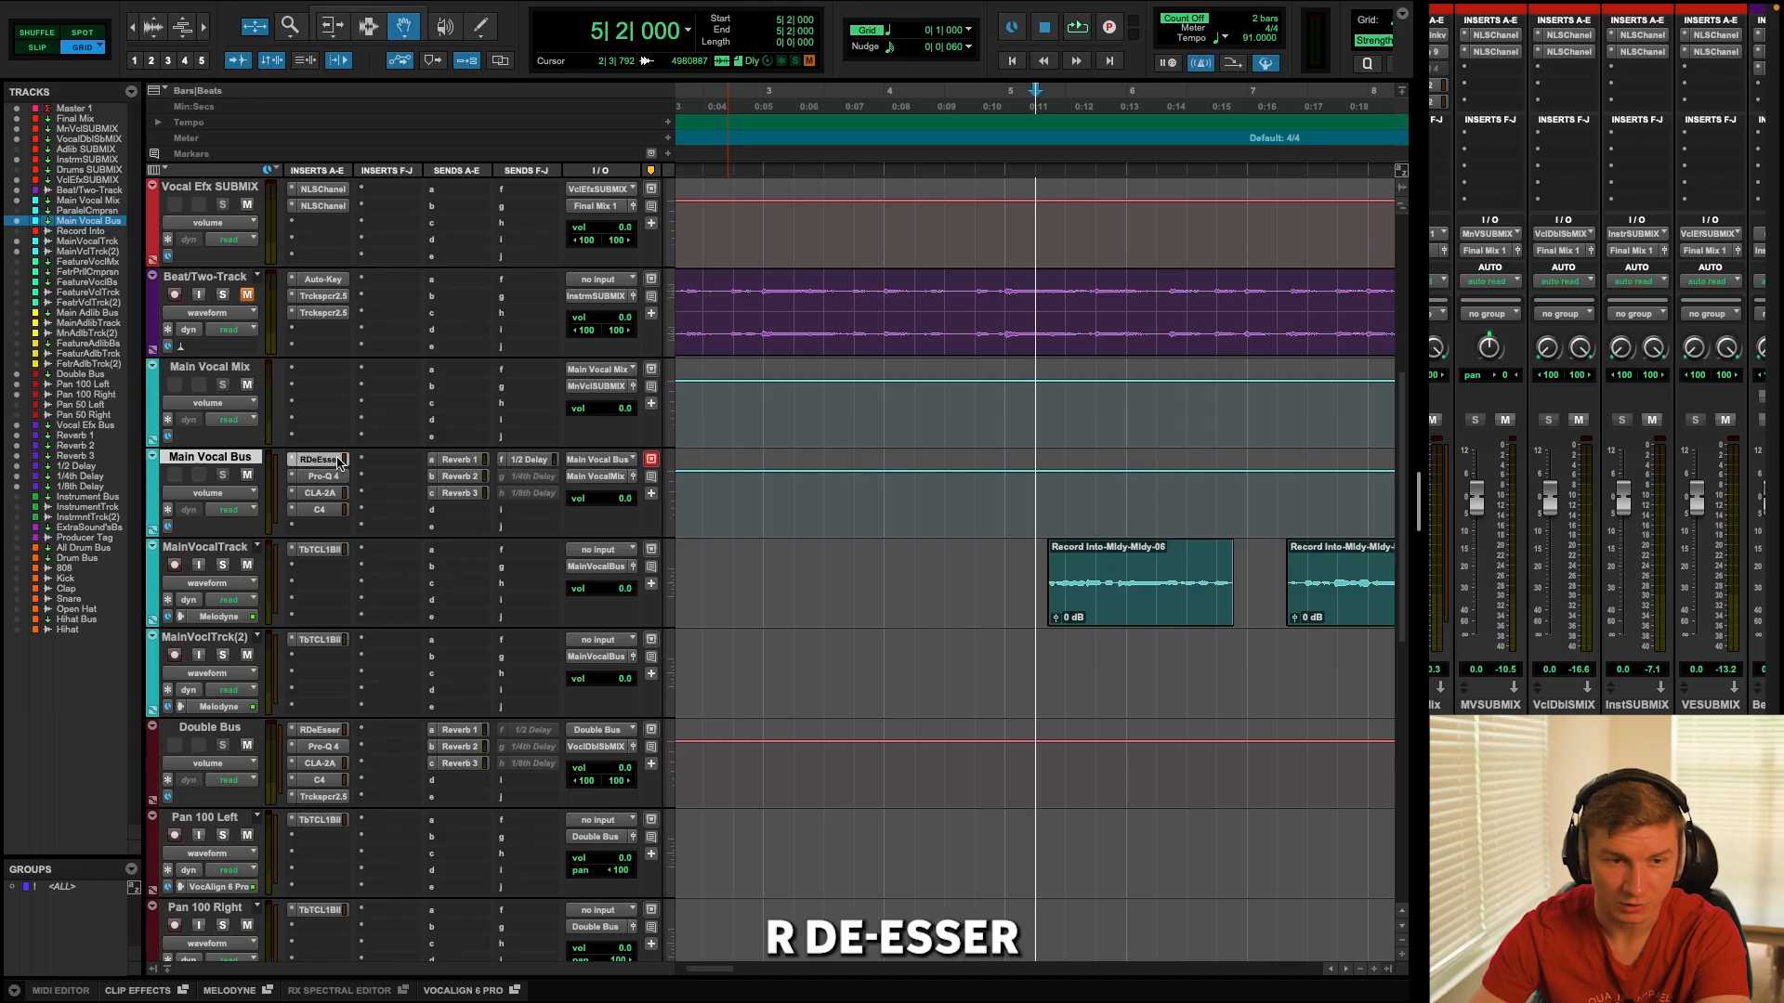
left_click(331, 477)
left_click(333, 494)
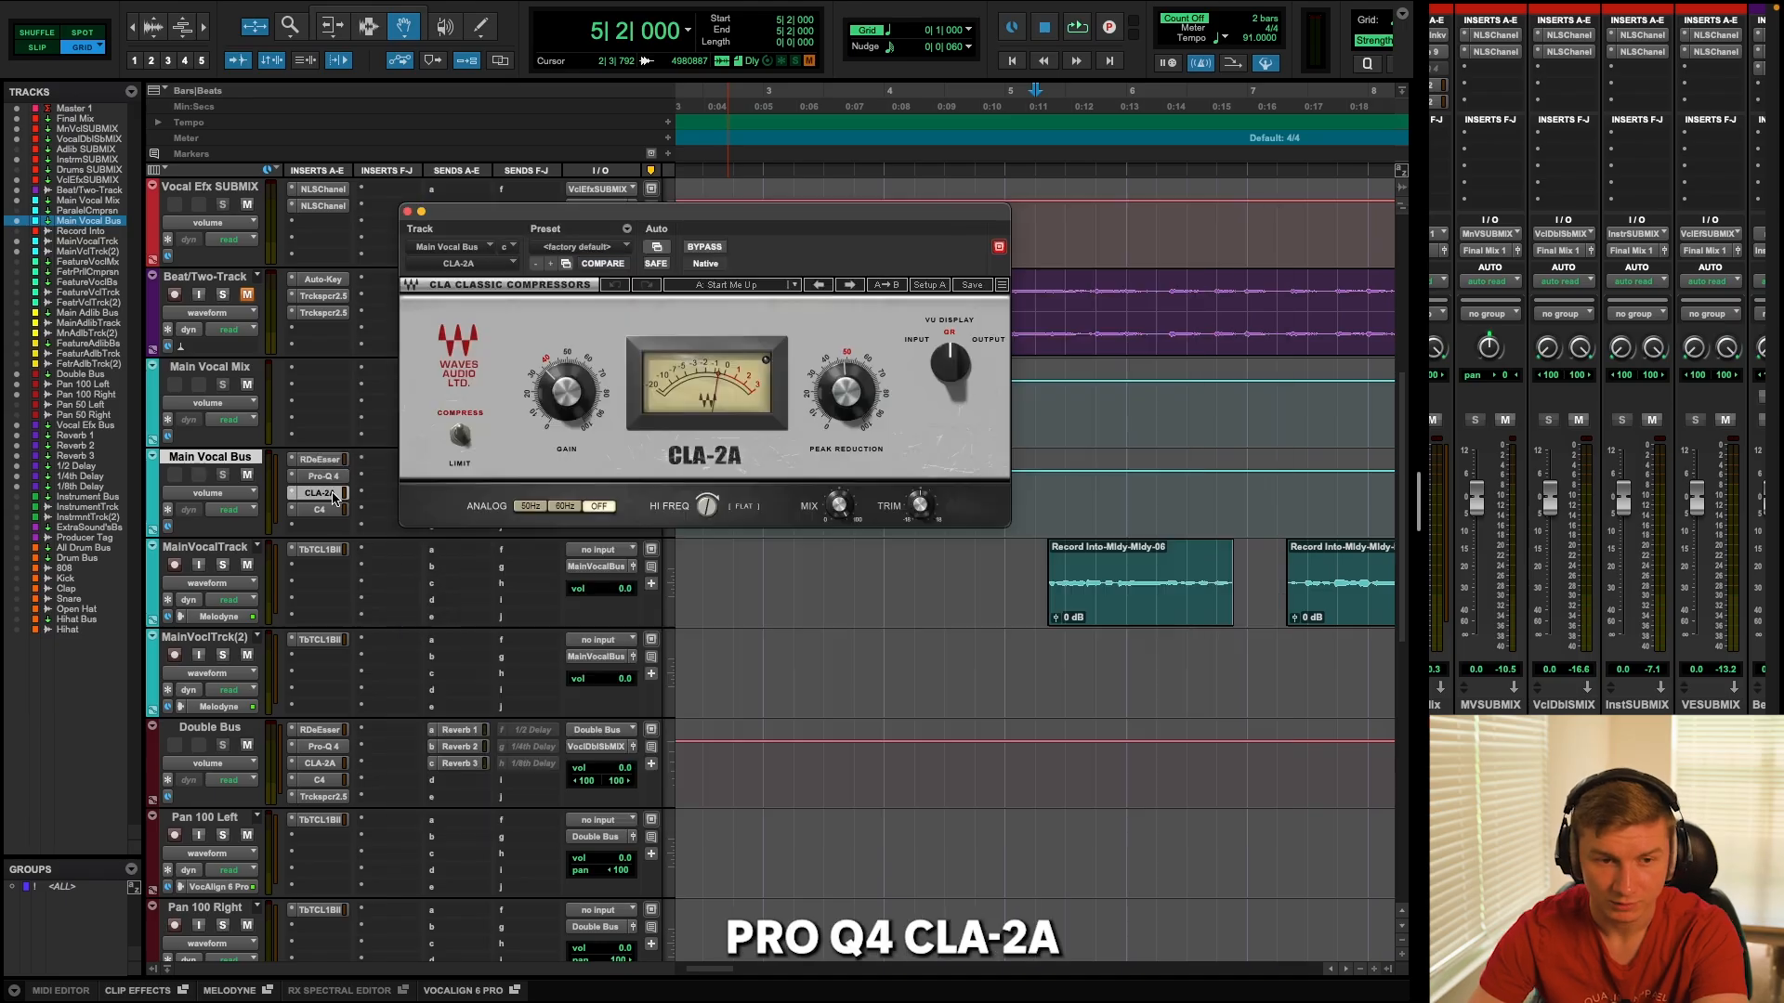
left_click(319, 510)
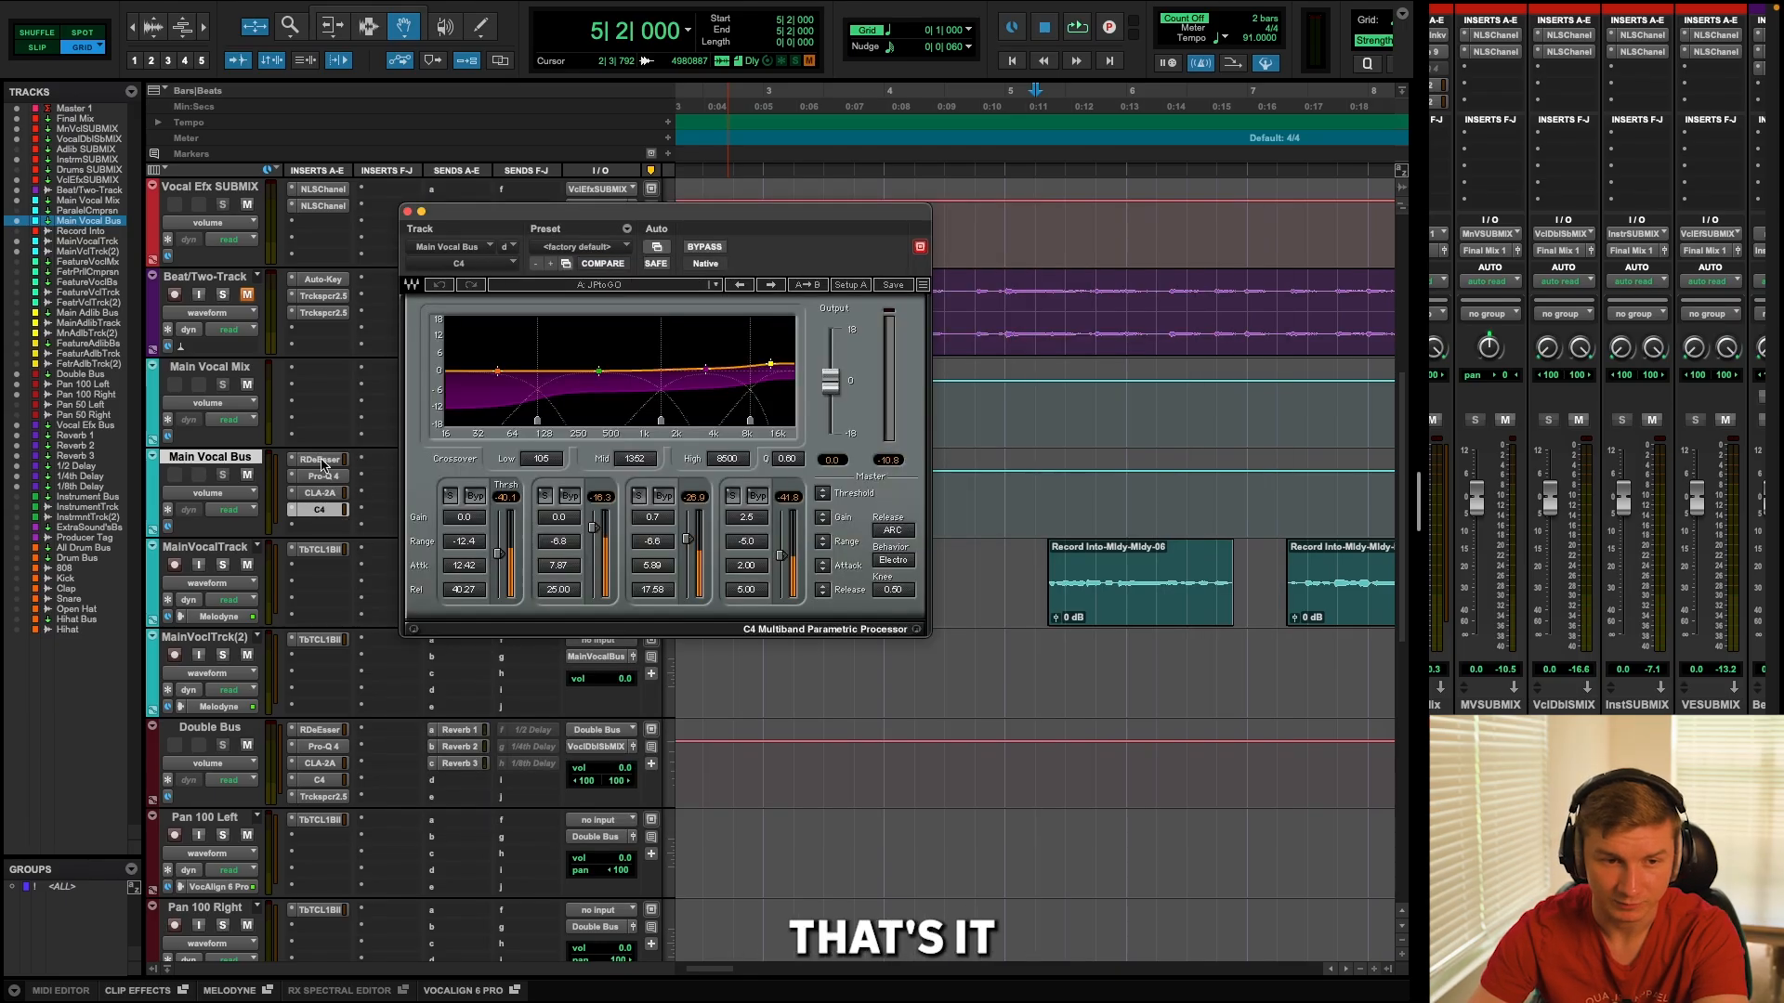
left_click(319, 459)
left_click(408, 212)
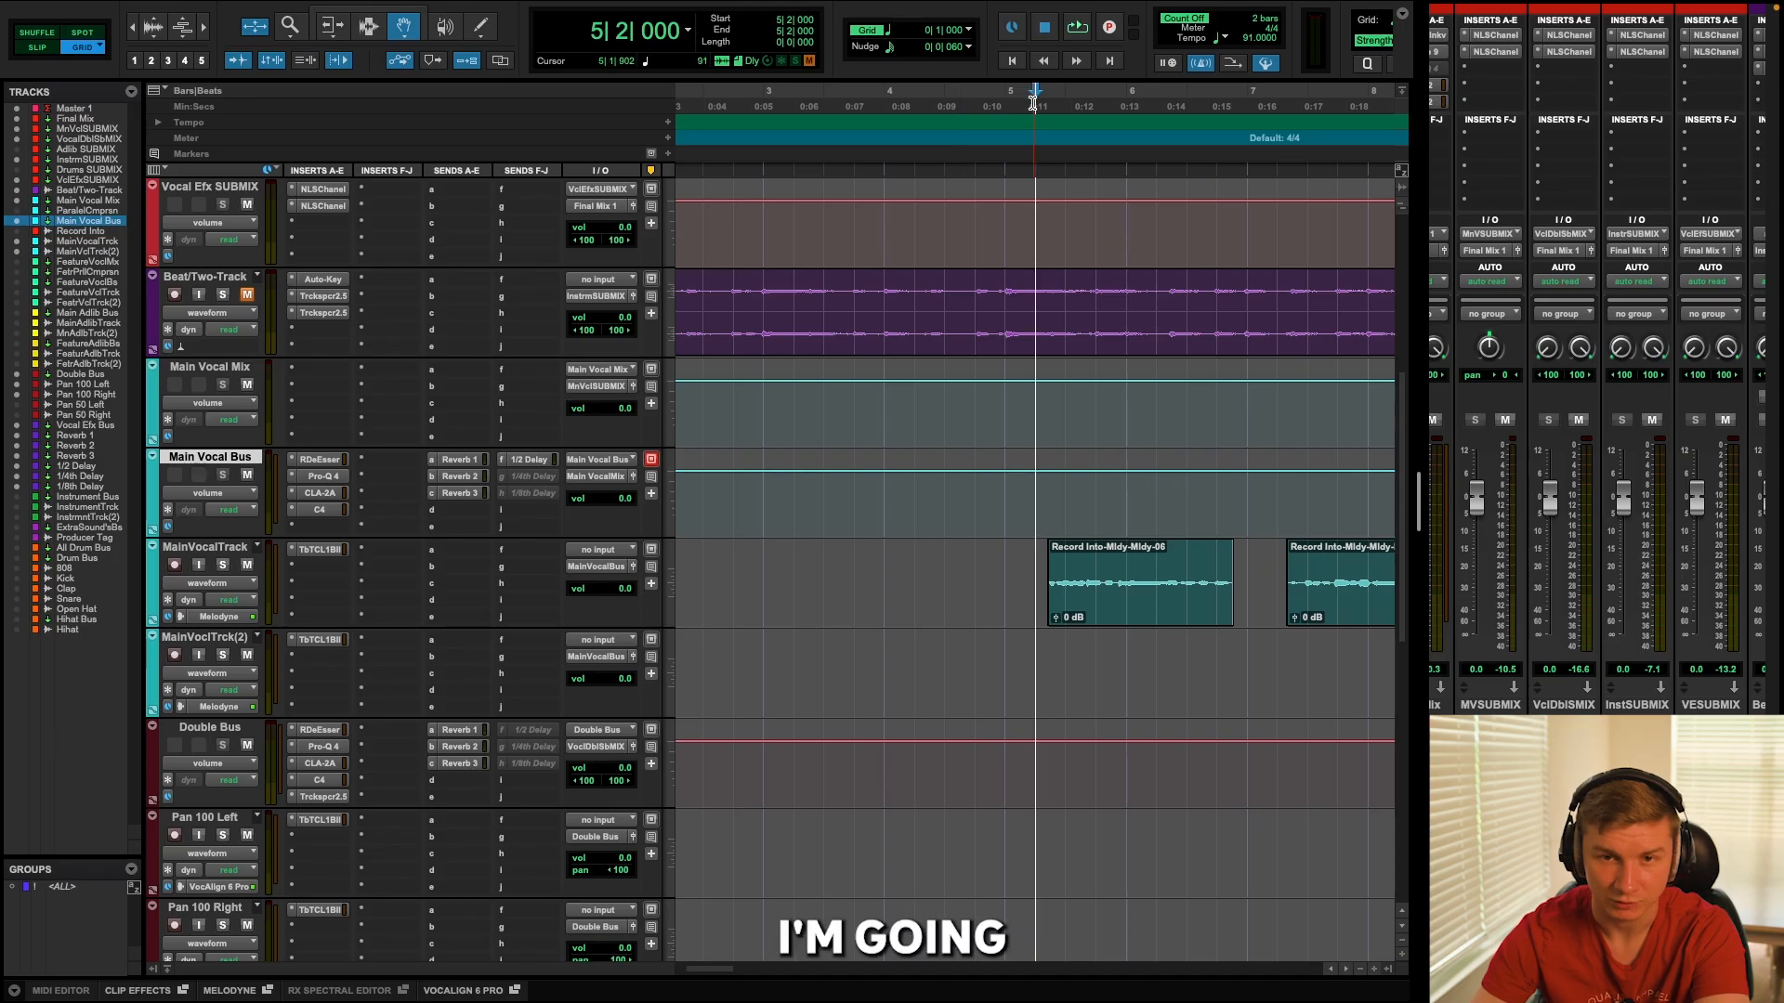
Play the song from 5|2|000 and examine the gain reduction of MainVocalTrack's Tube-Tech CL 1B.
key("space")
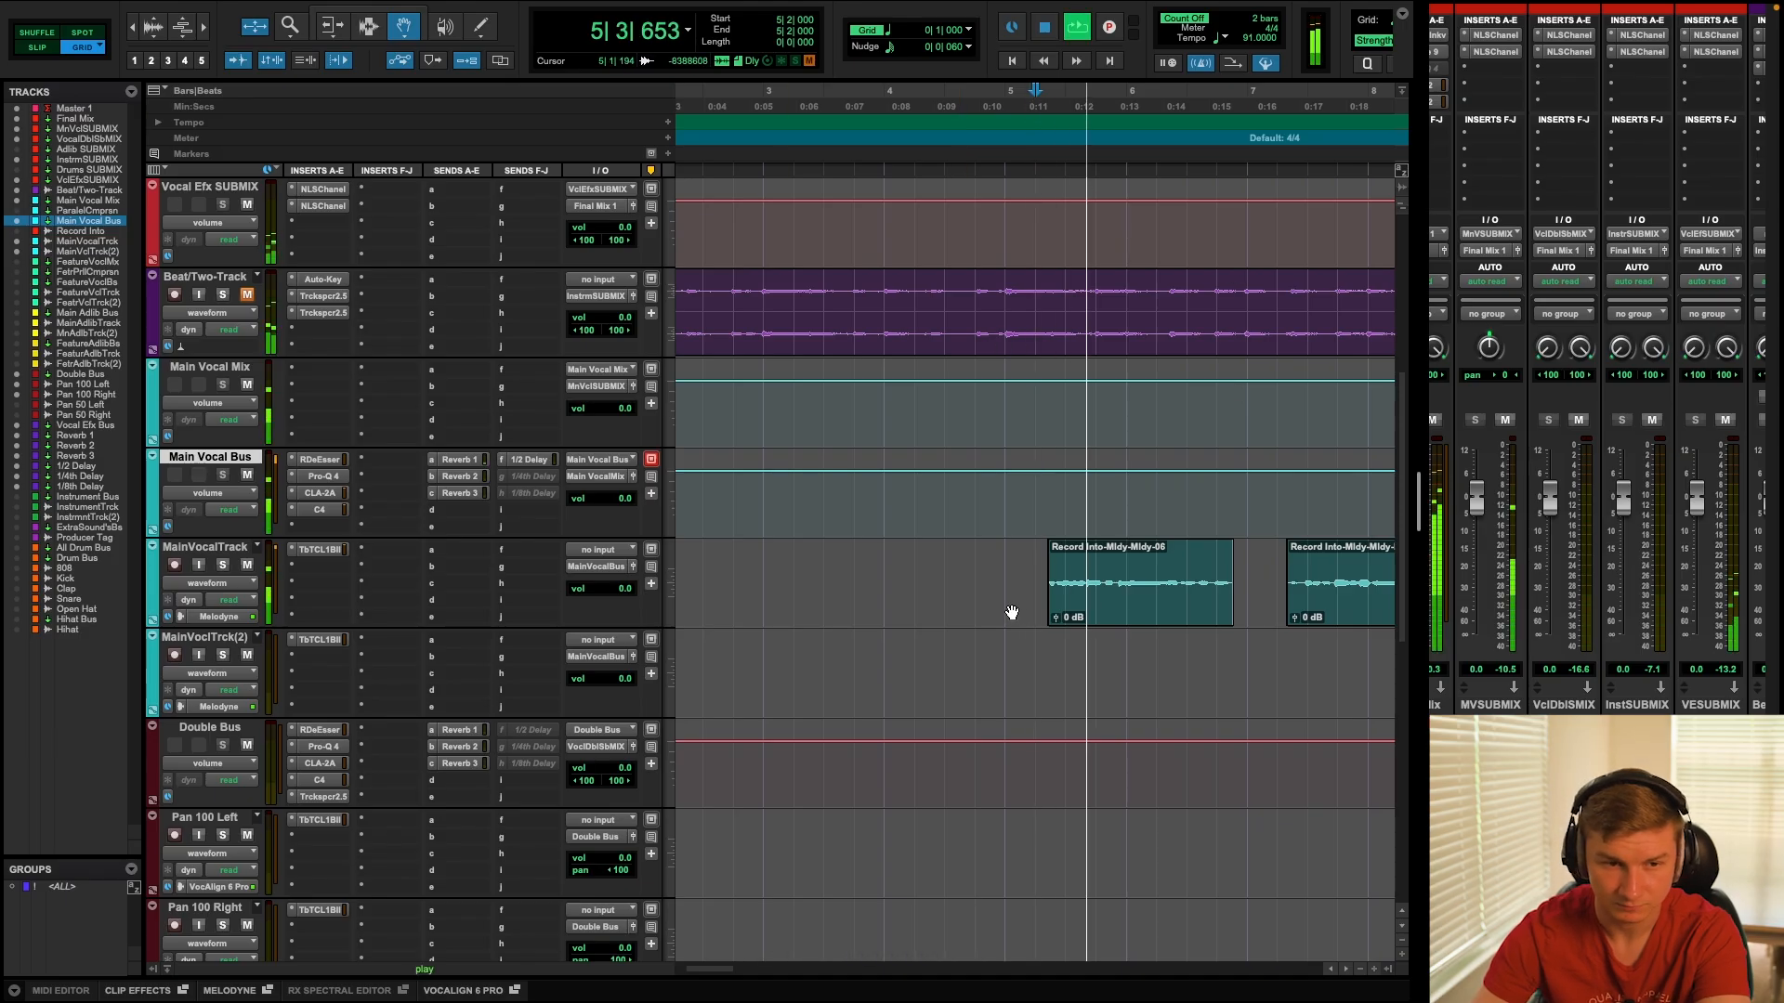
key("r")
key("r")
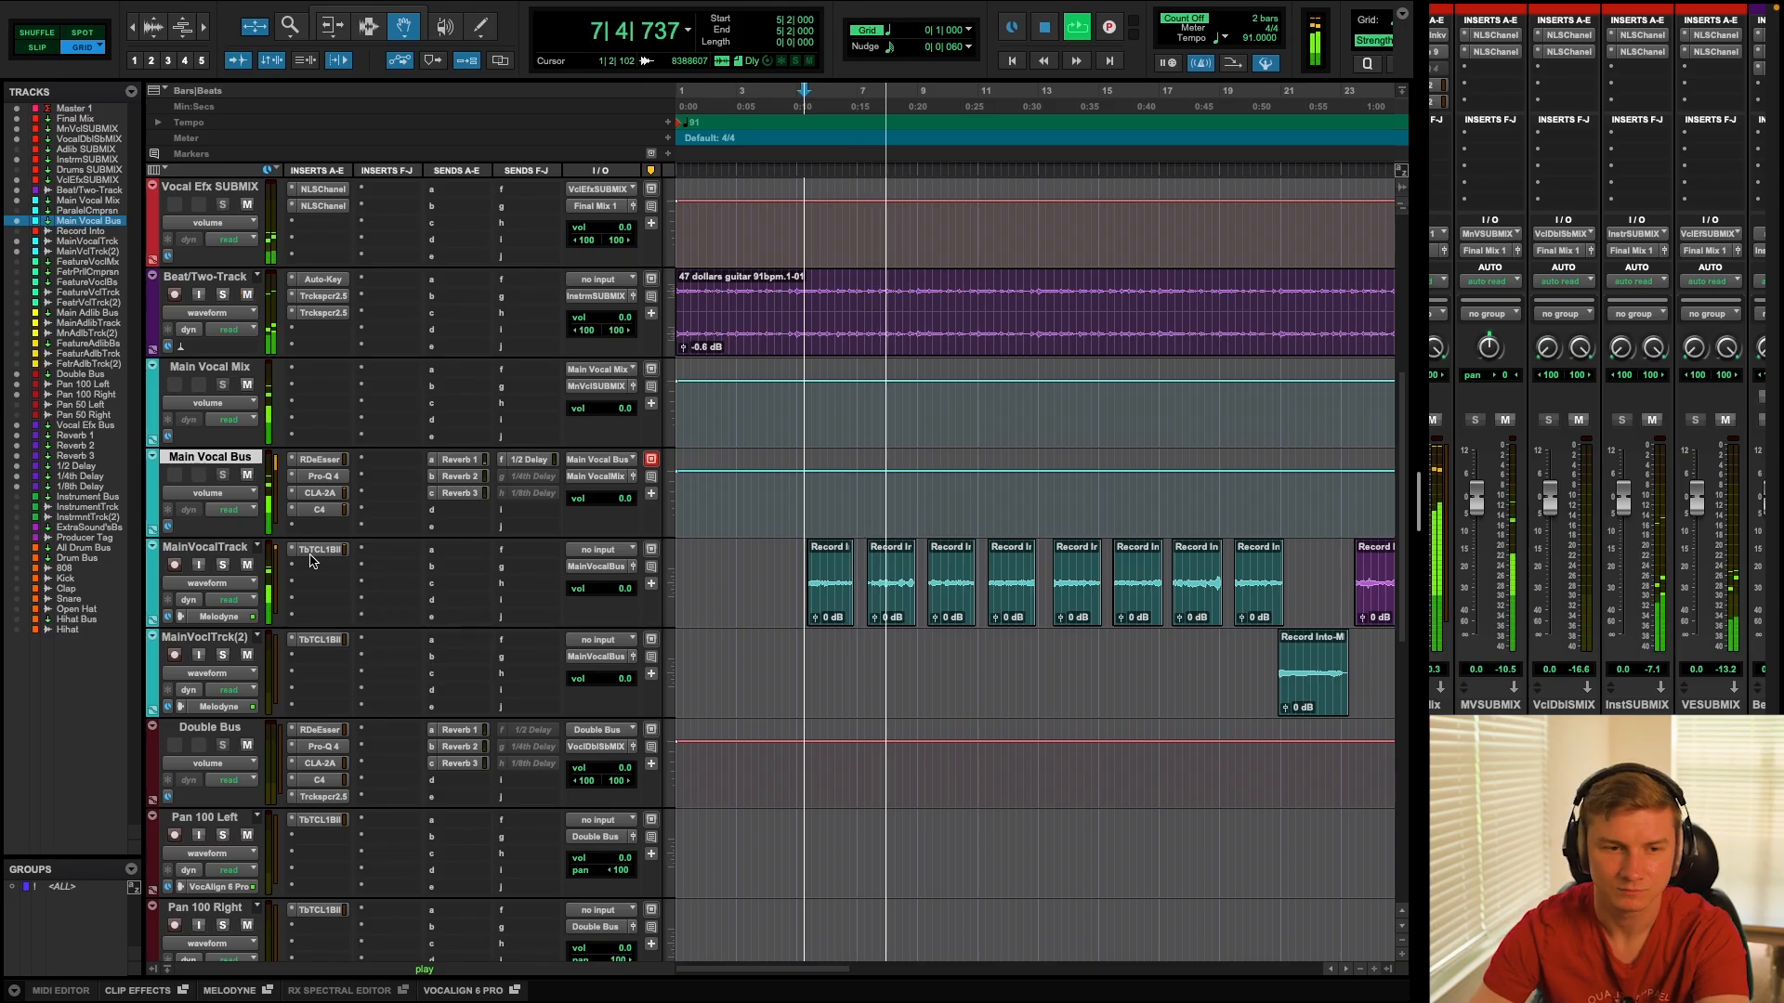
left_click(343, 550)
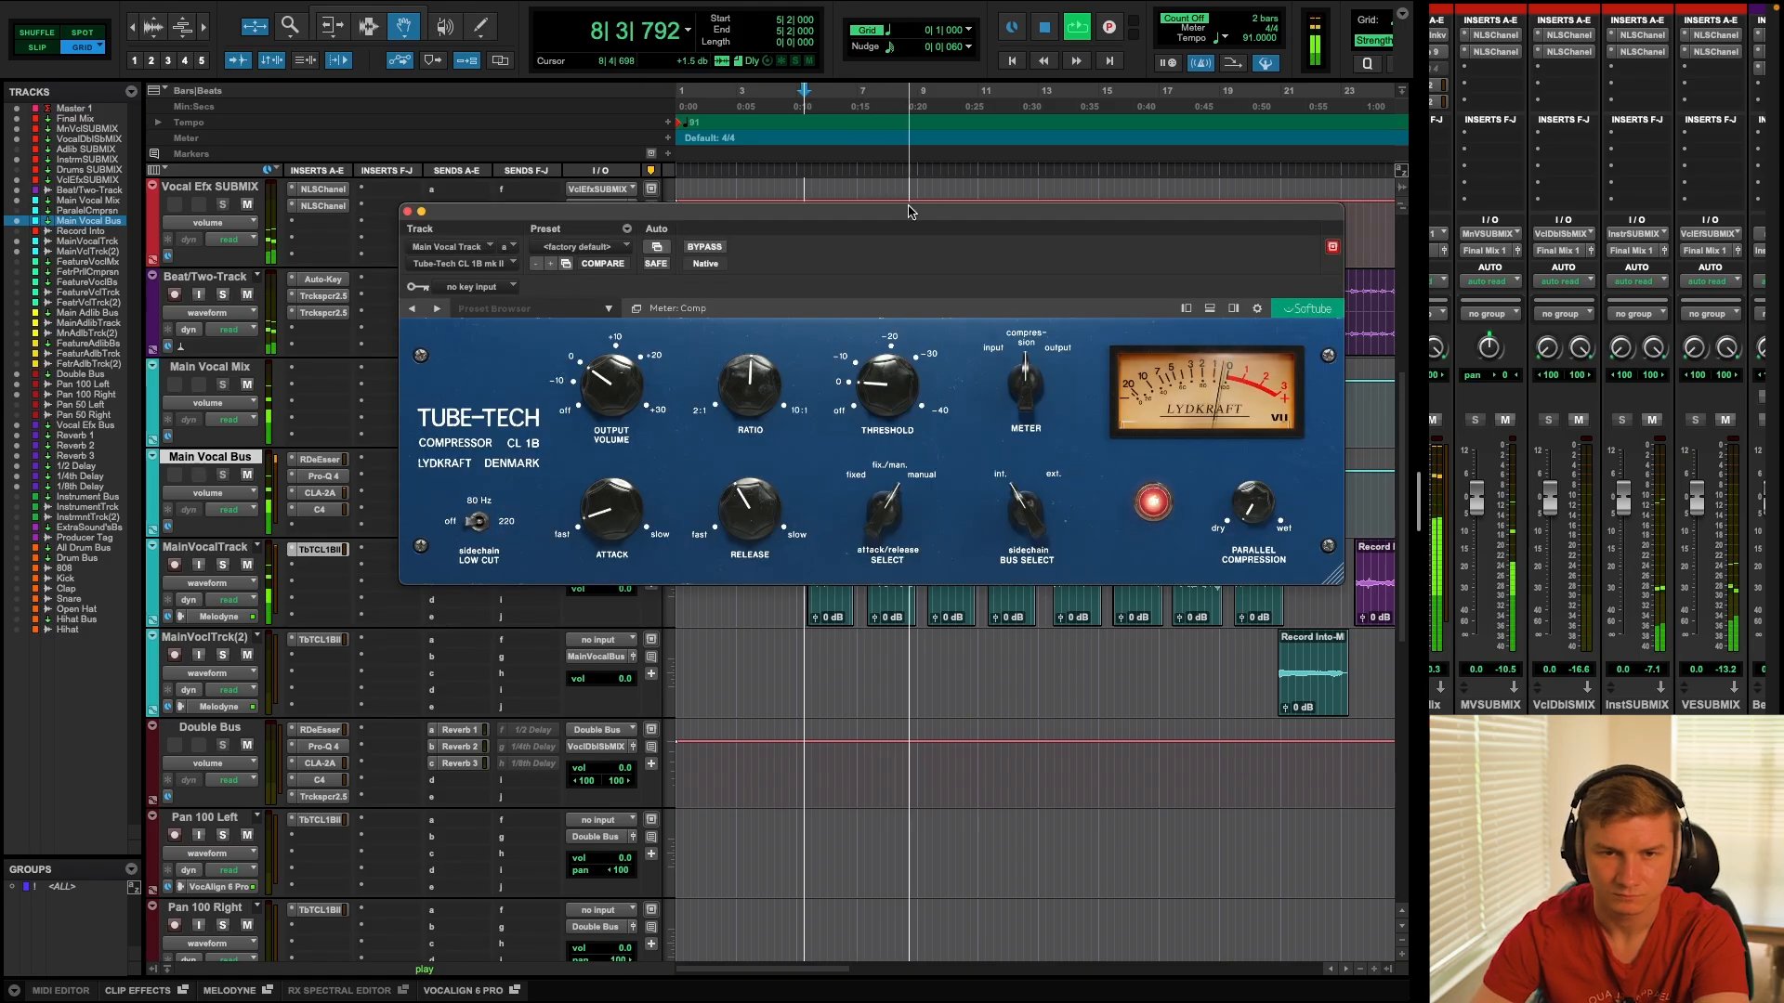
left_click_drag(908, 211, 702, 217)
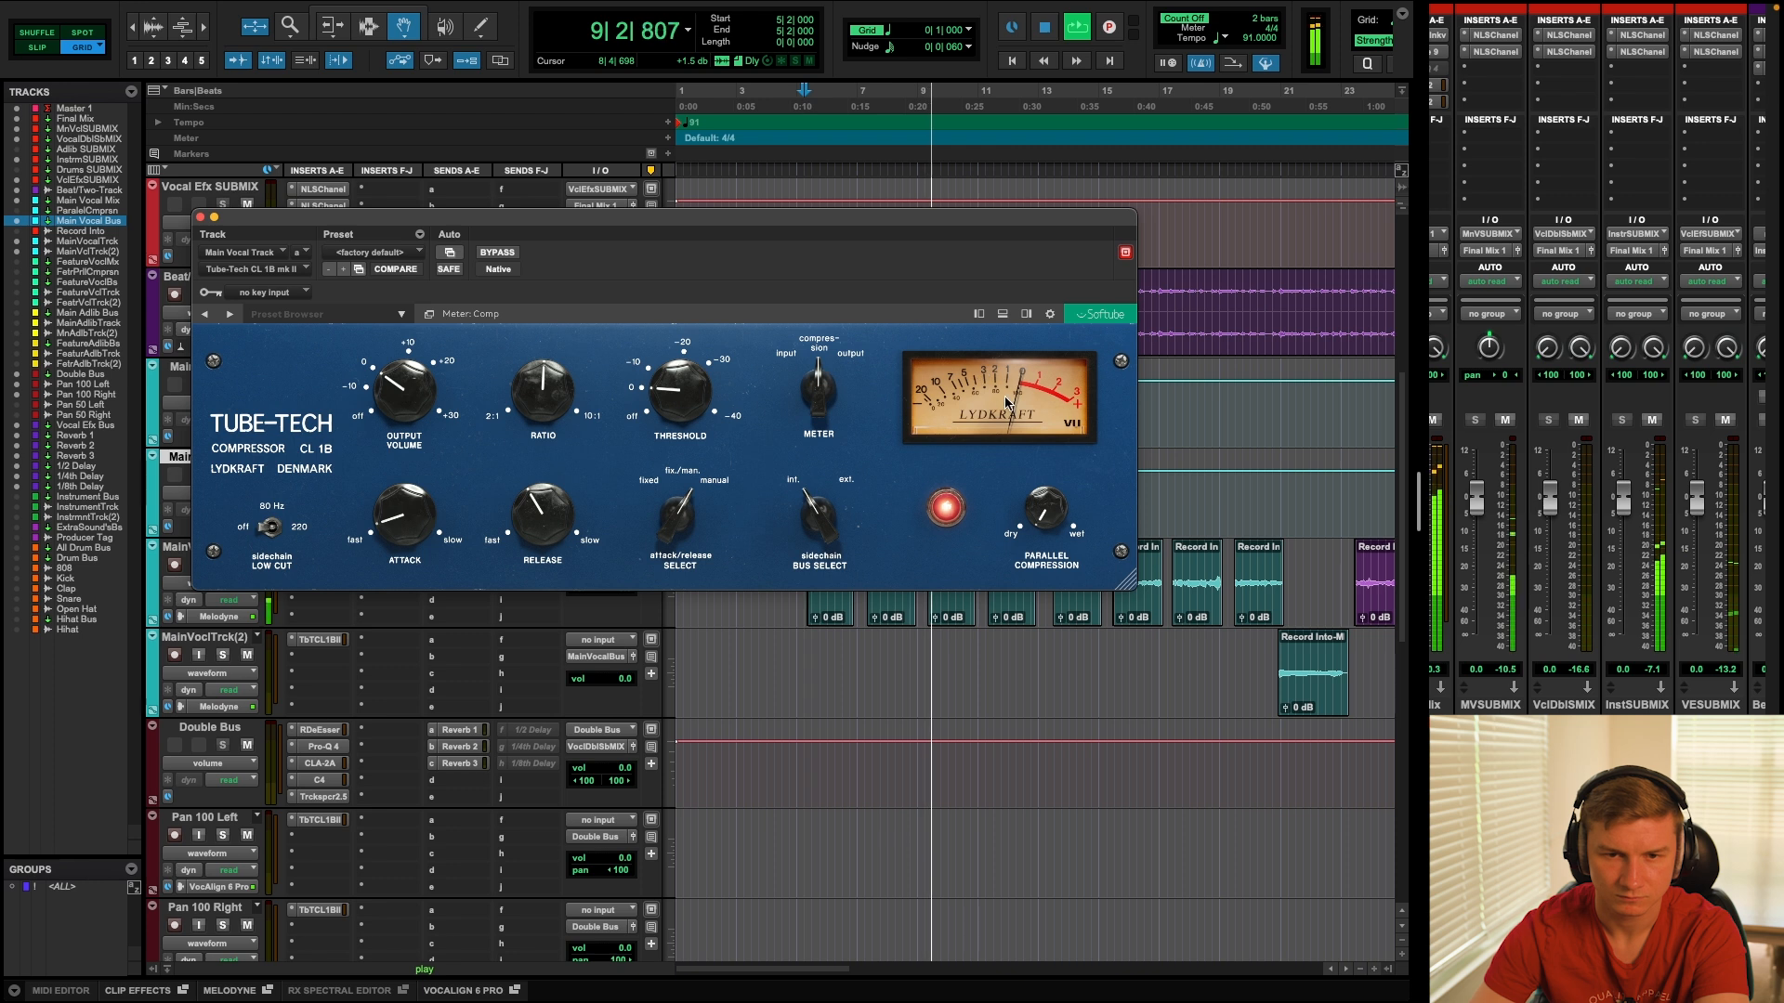
left_click(201, 219)
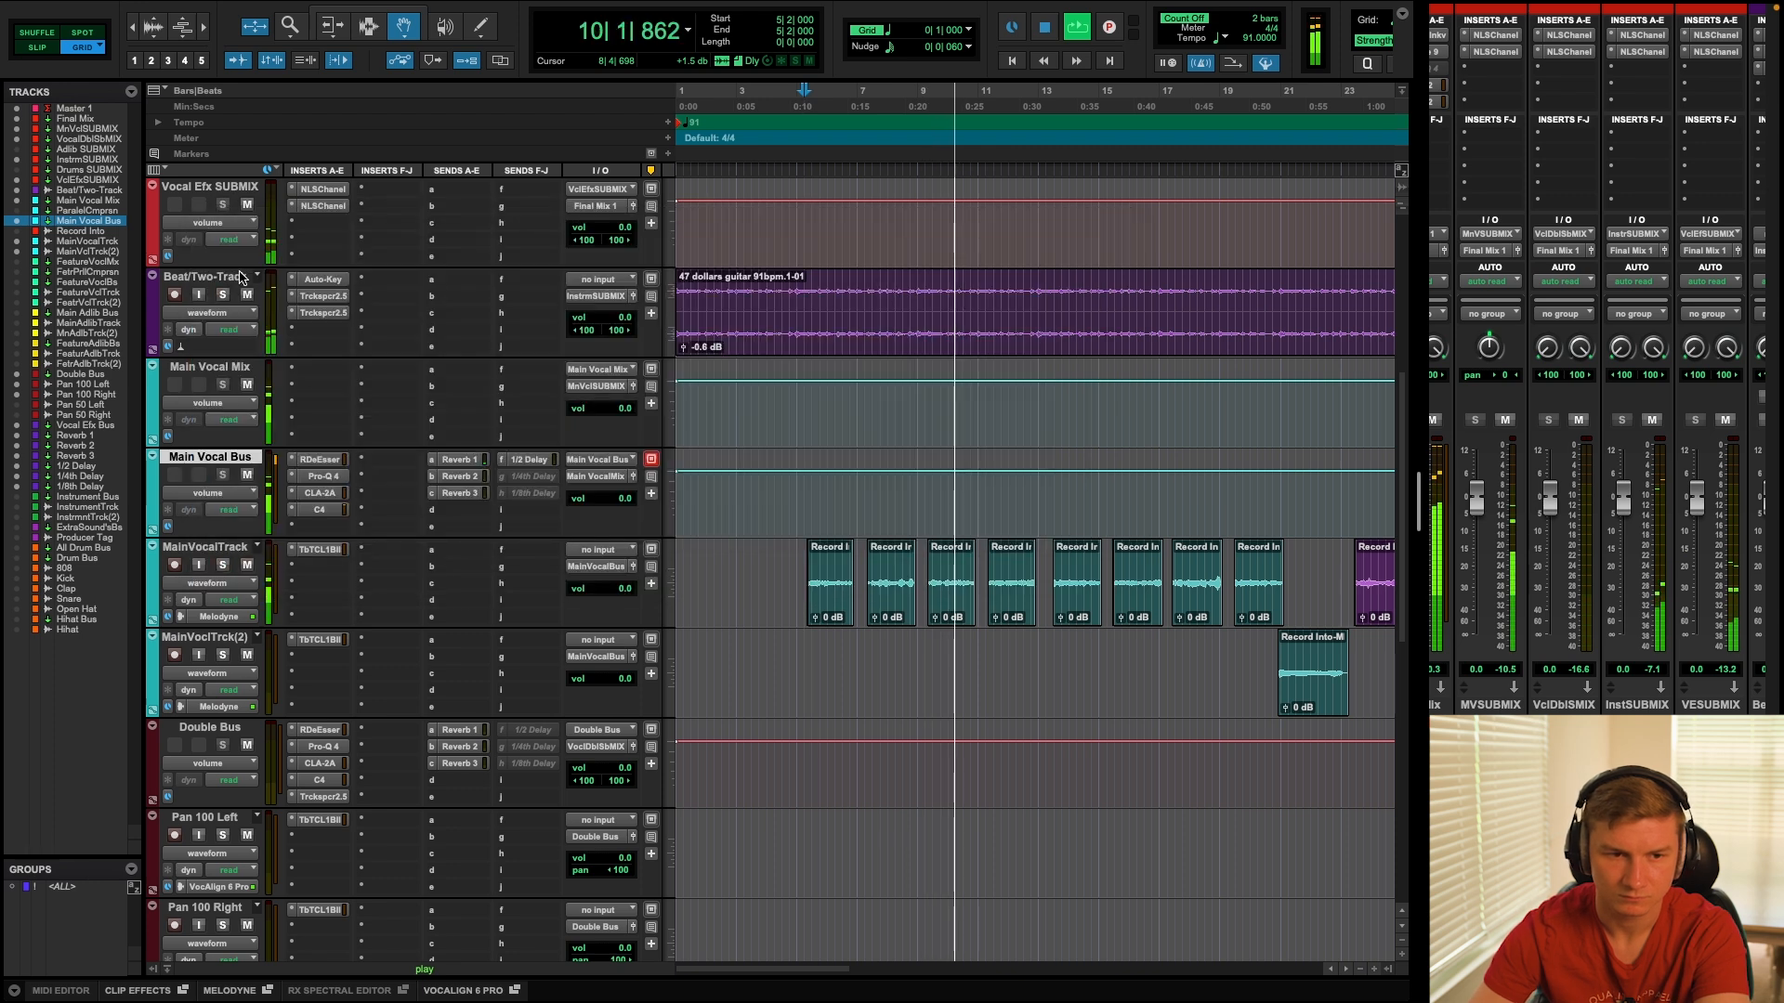
During playback, examine the RDeEsser, Pro-Q 4, CLA-2A and C4 inserts on the Main Vocal Bus one by one, closing each plugin.
left_click(316, 459)
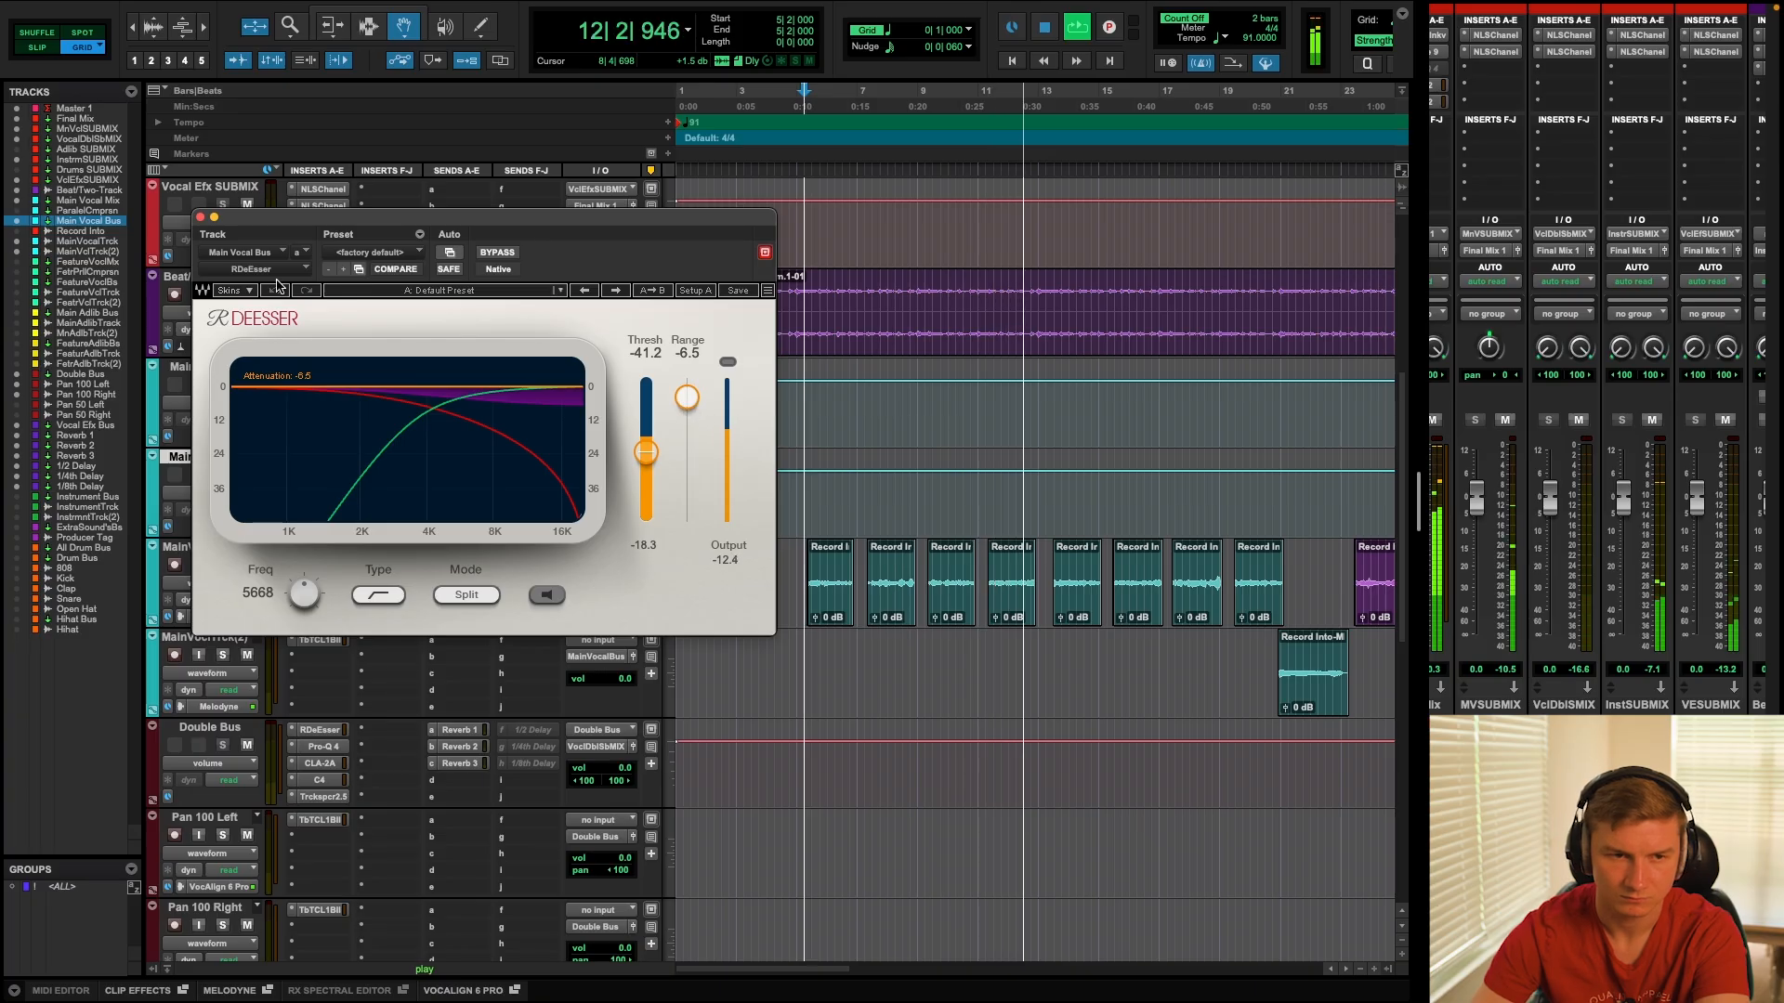
left_click(201, 217)
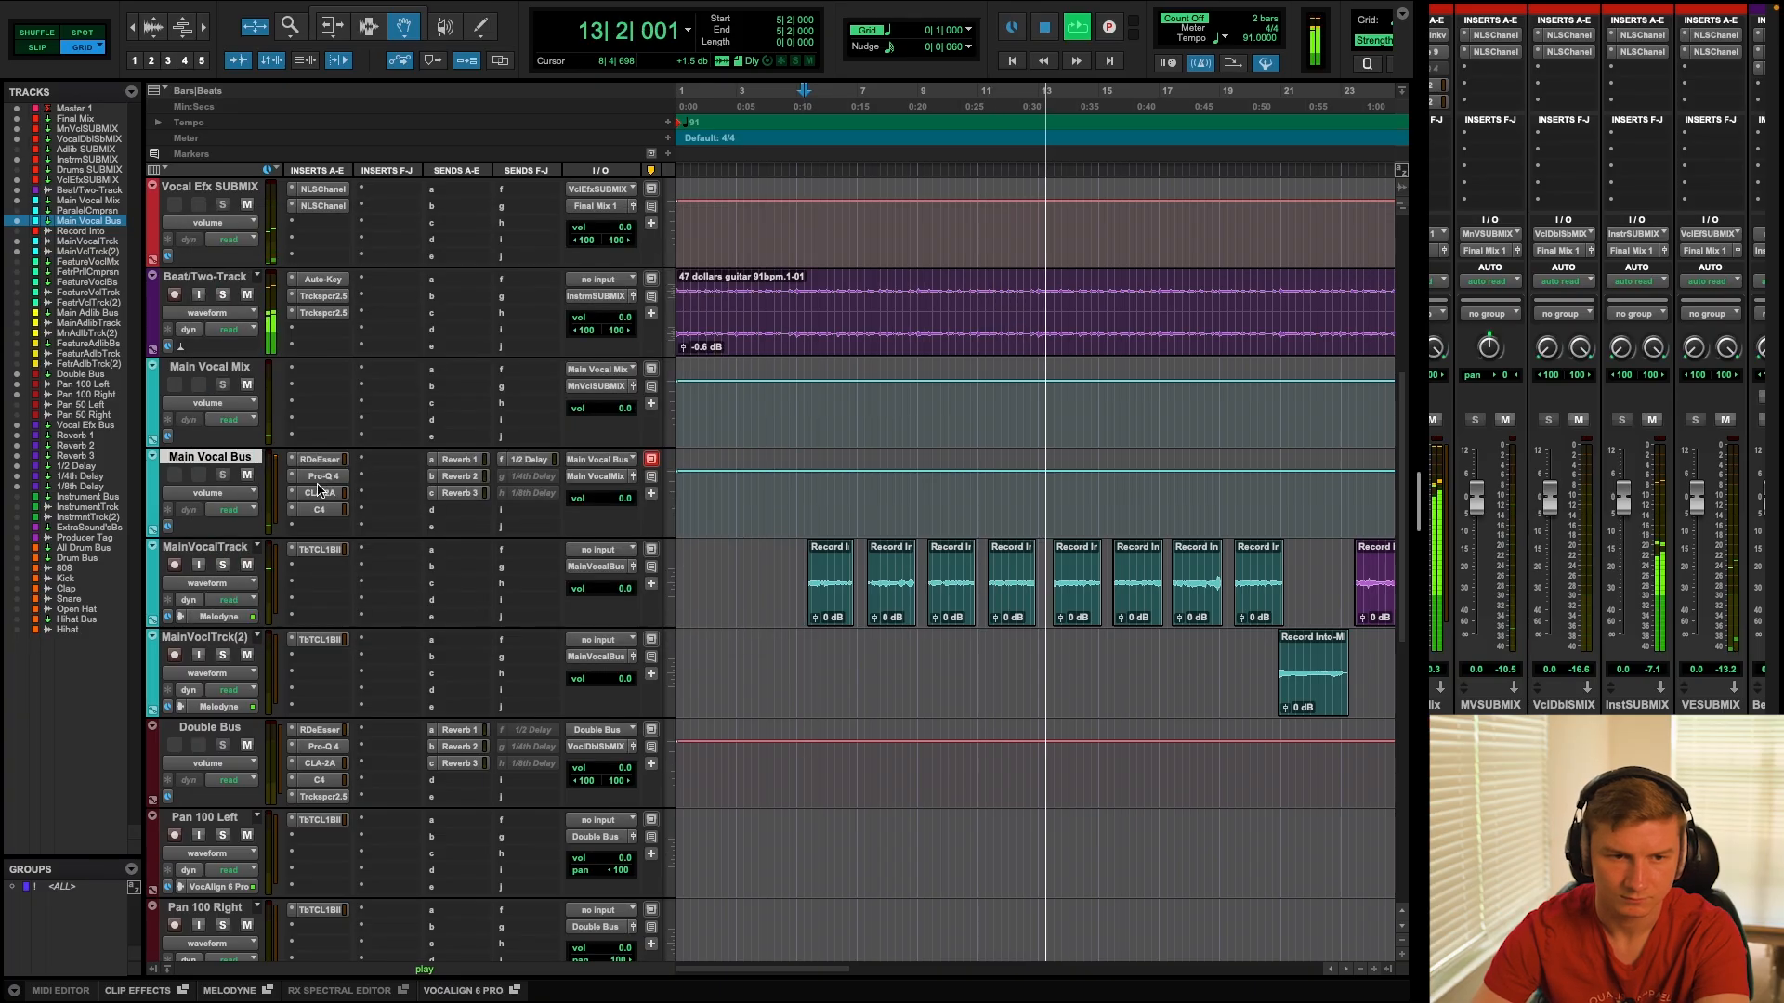
left_click(321, 476)
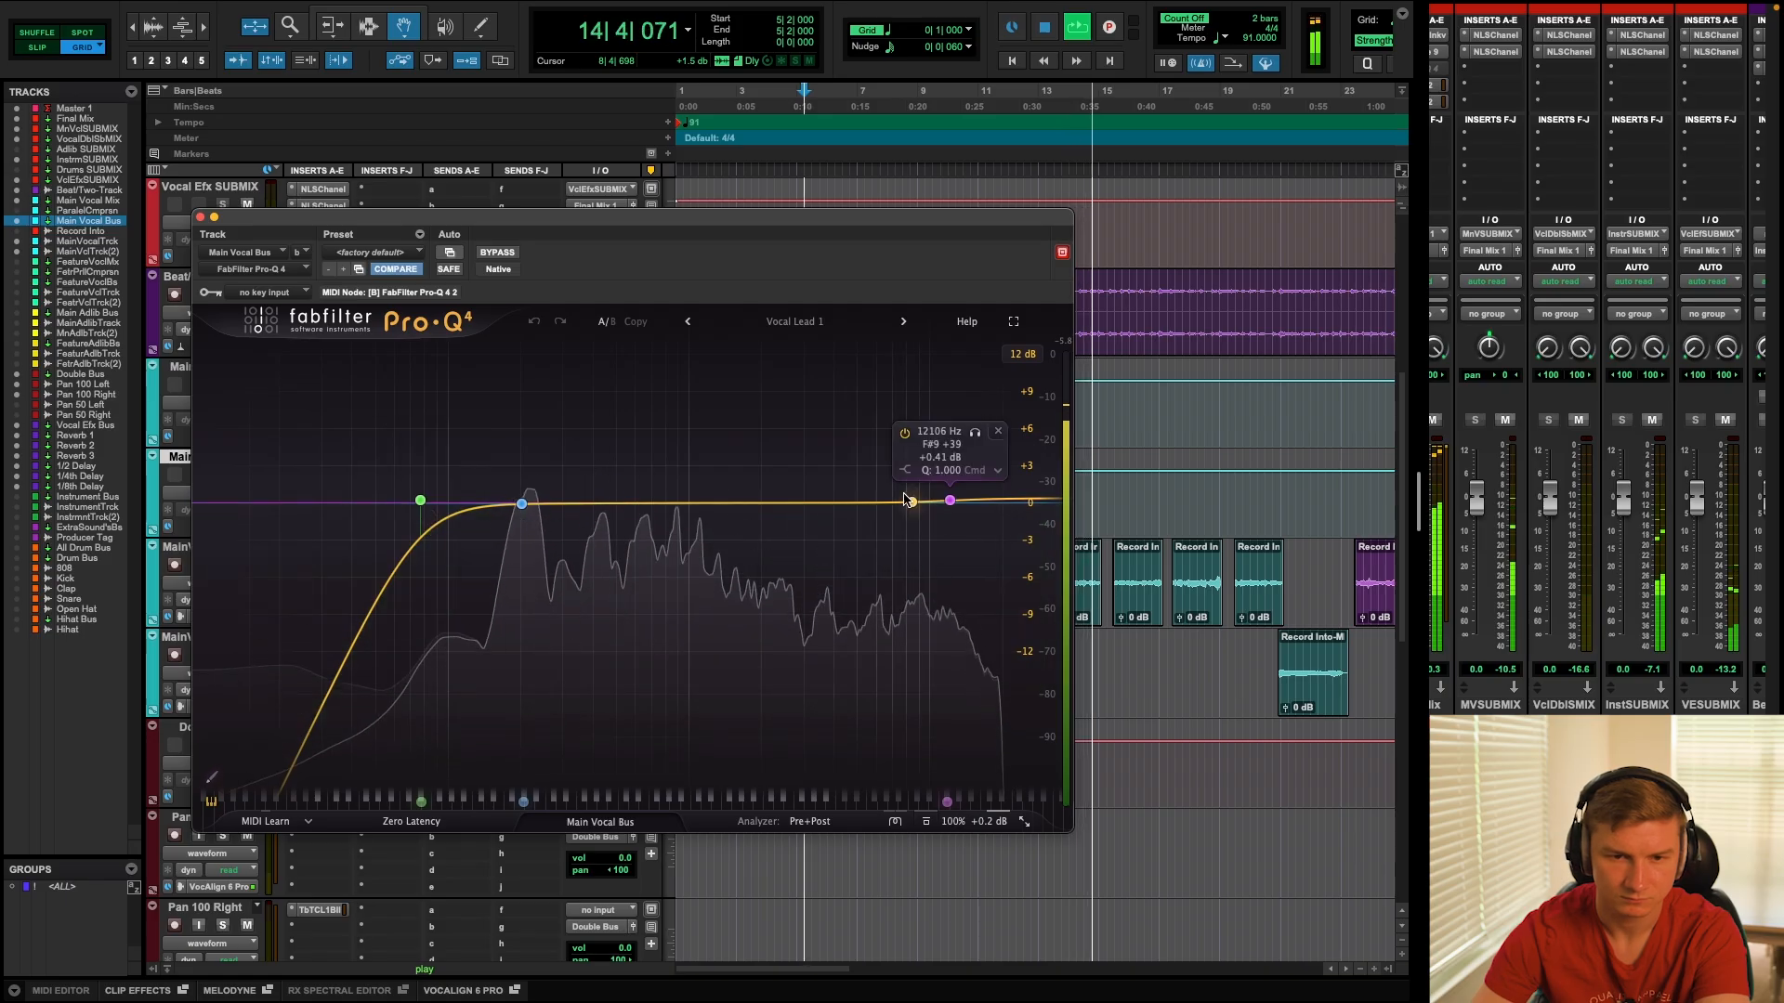
left_click(201, 218)
left_click(335, 493)
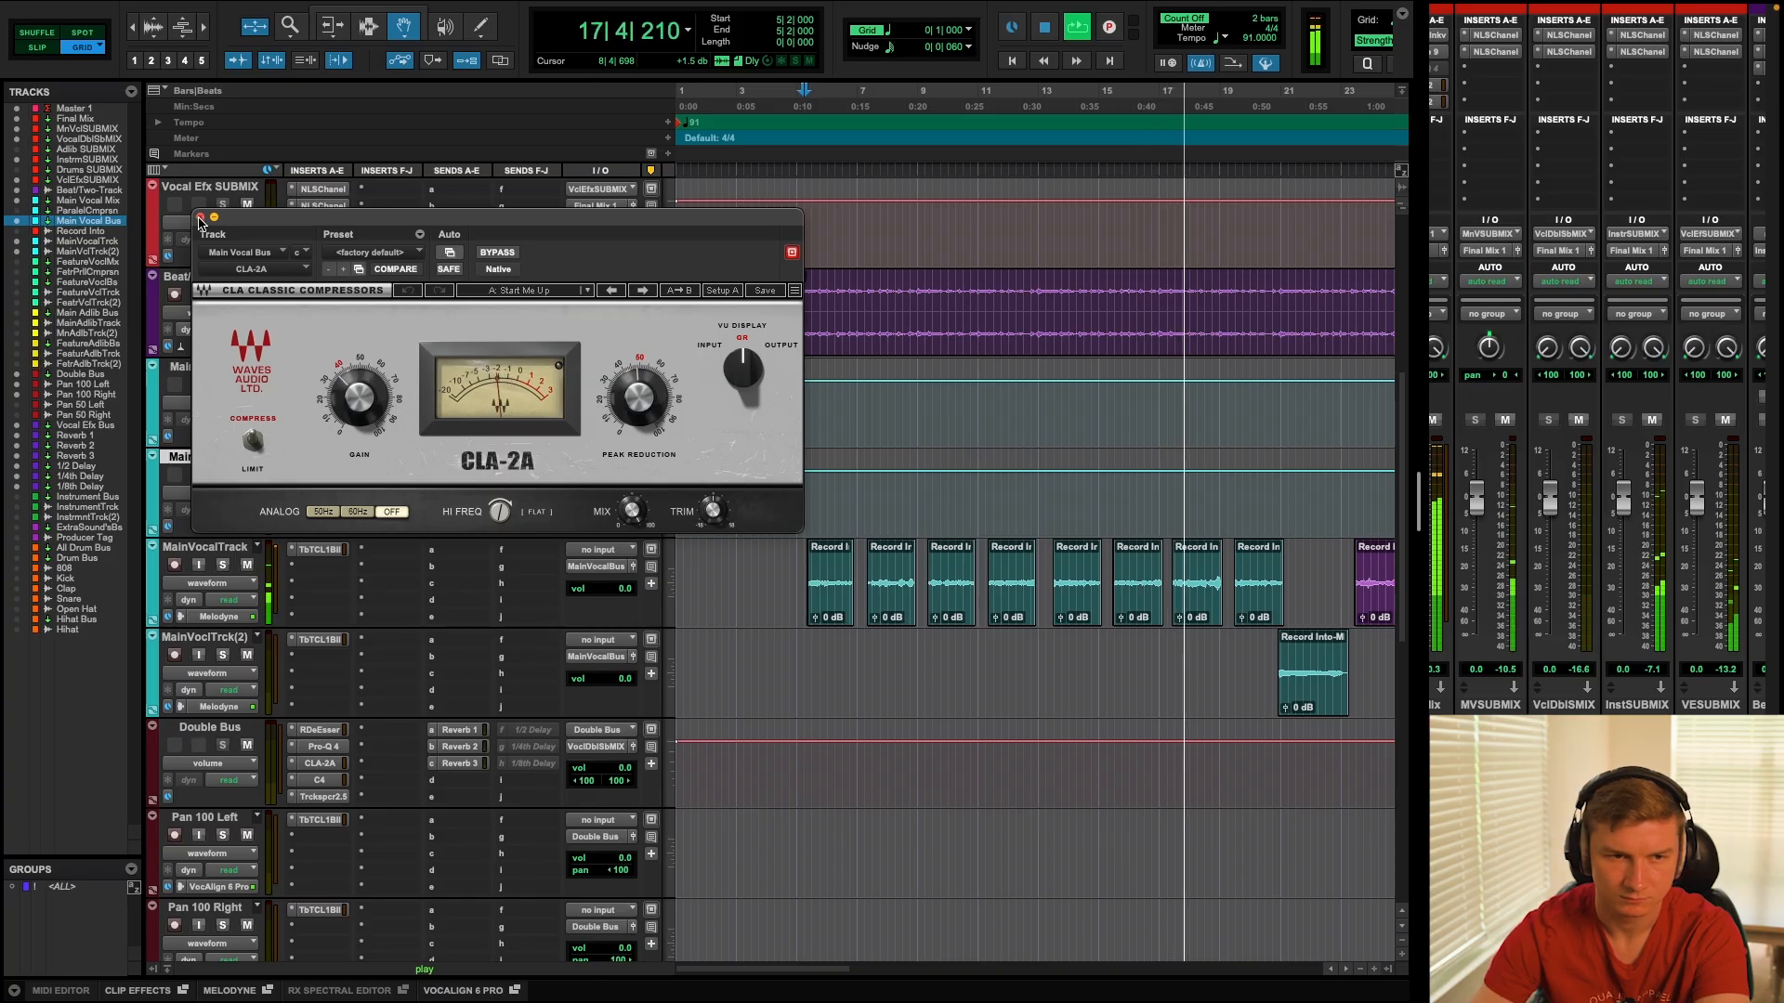
left_click(200, 217)
left_click(315, 511)
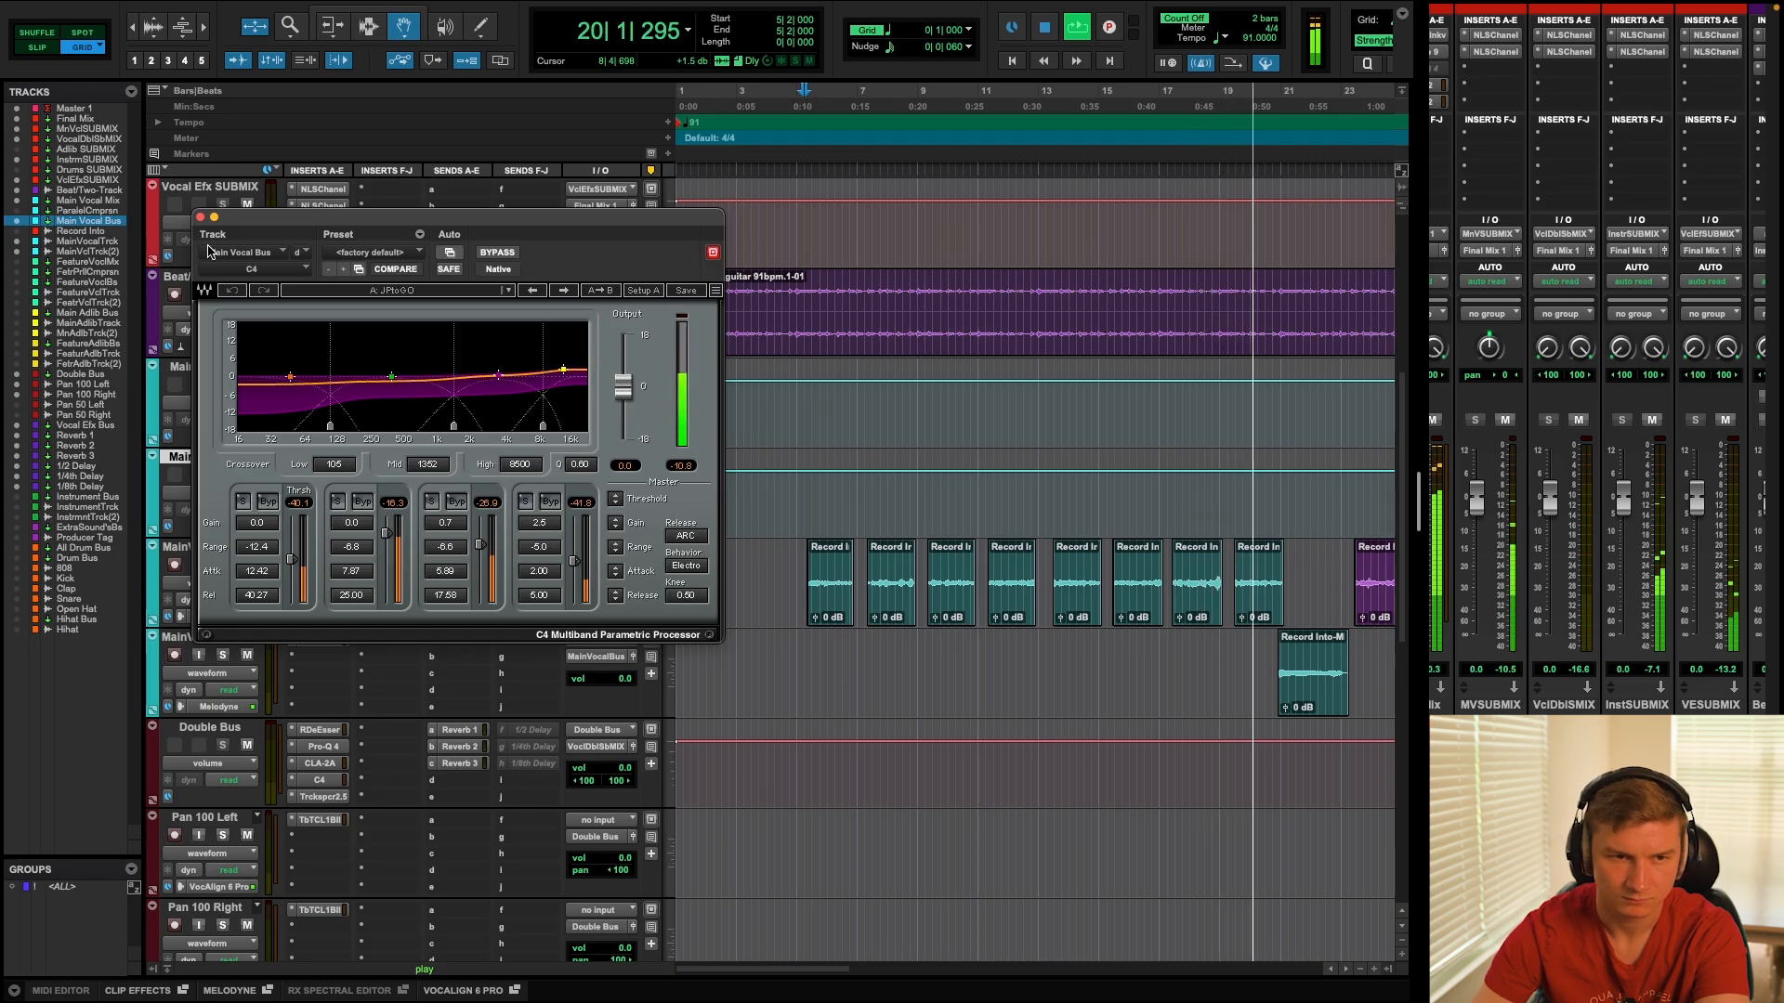
left_click(201, 219)
Check the Main Vocal Bus send levels to Reverb 1, Reverb 2, Reverb 3 and 1/2 Delay, and close the send window.
left_click(459, 459)
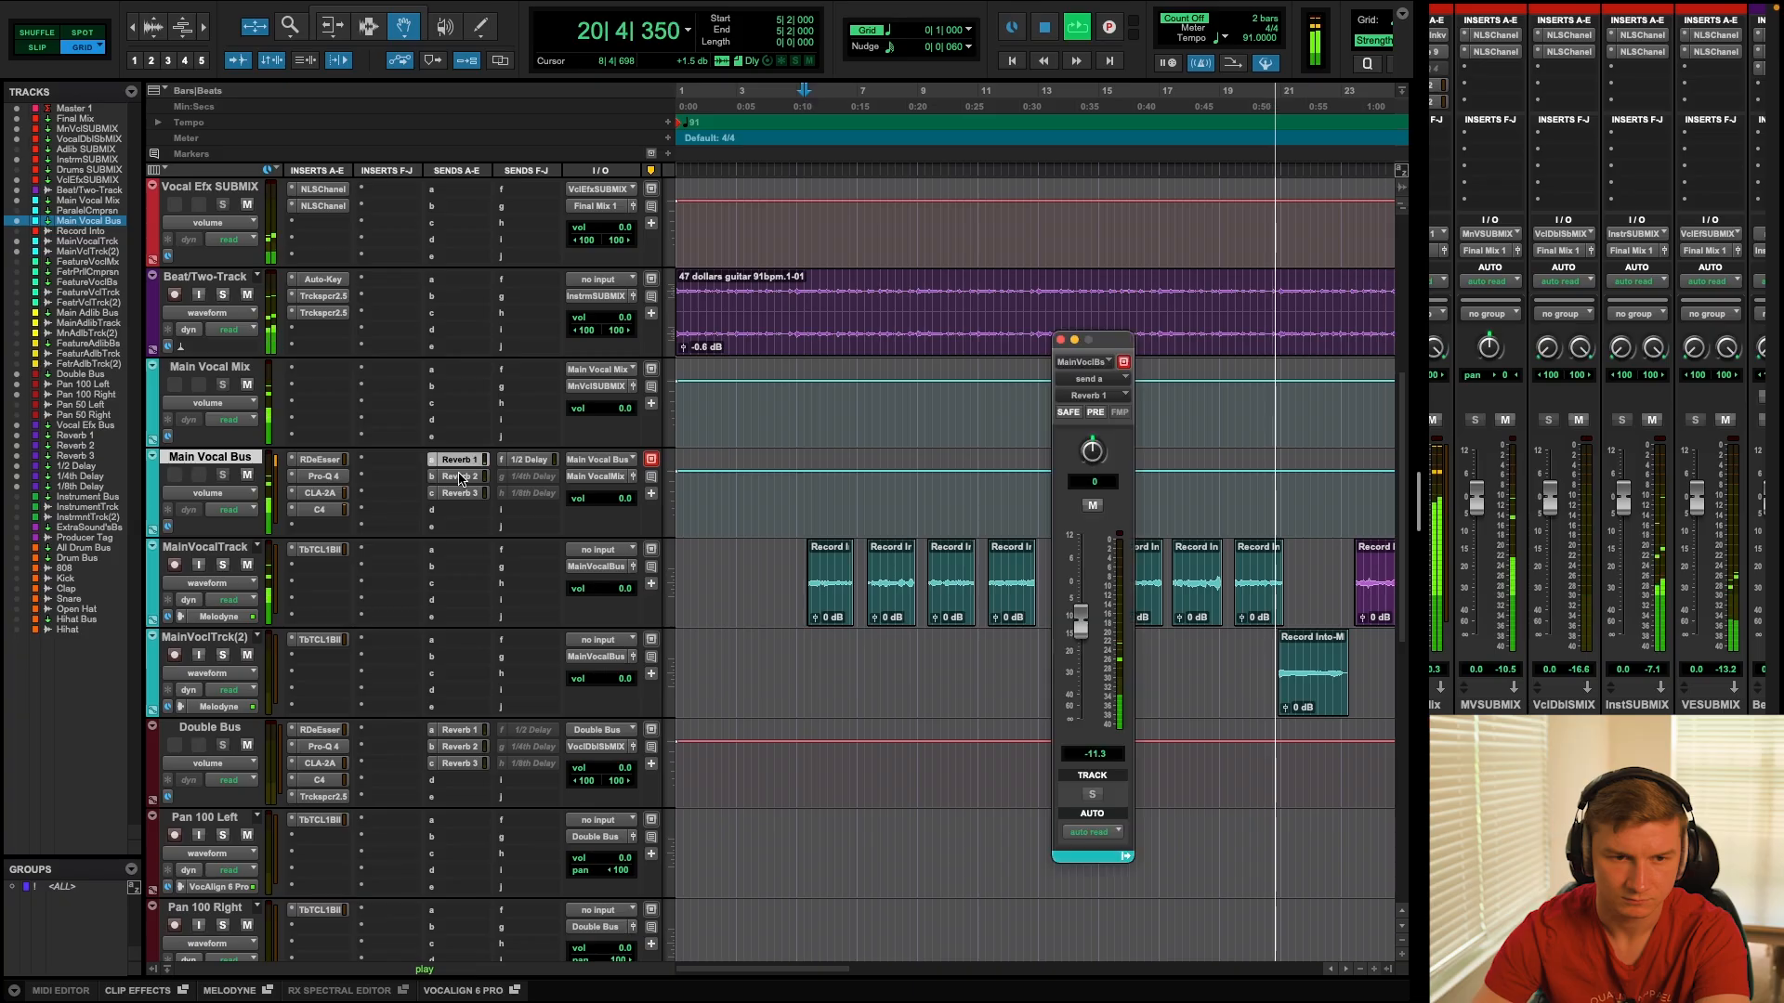
left_click(460, 478)
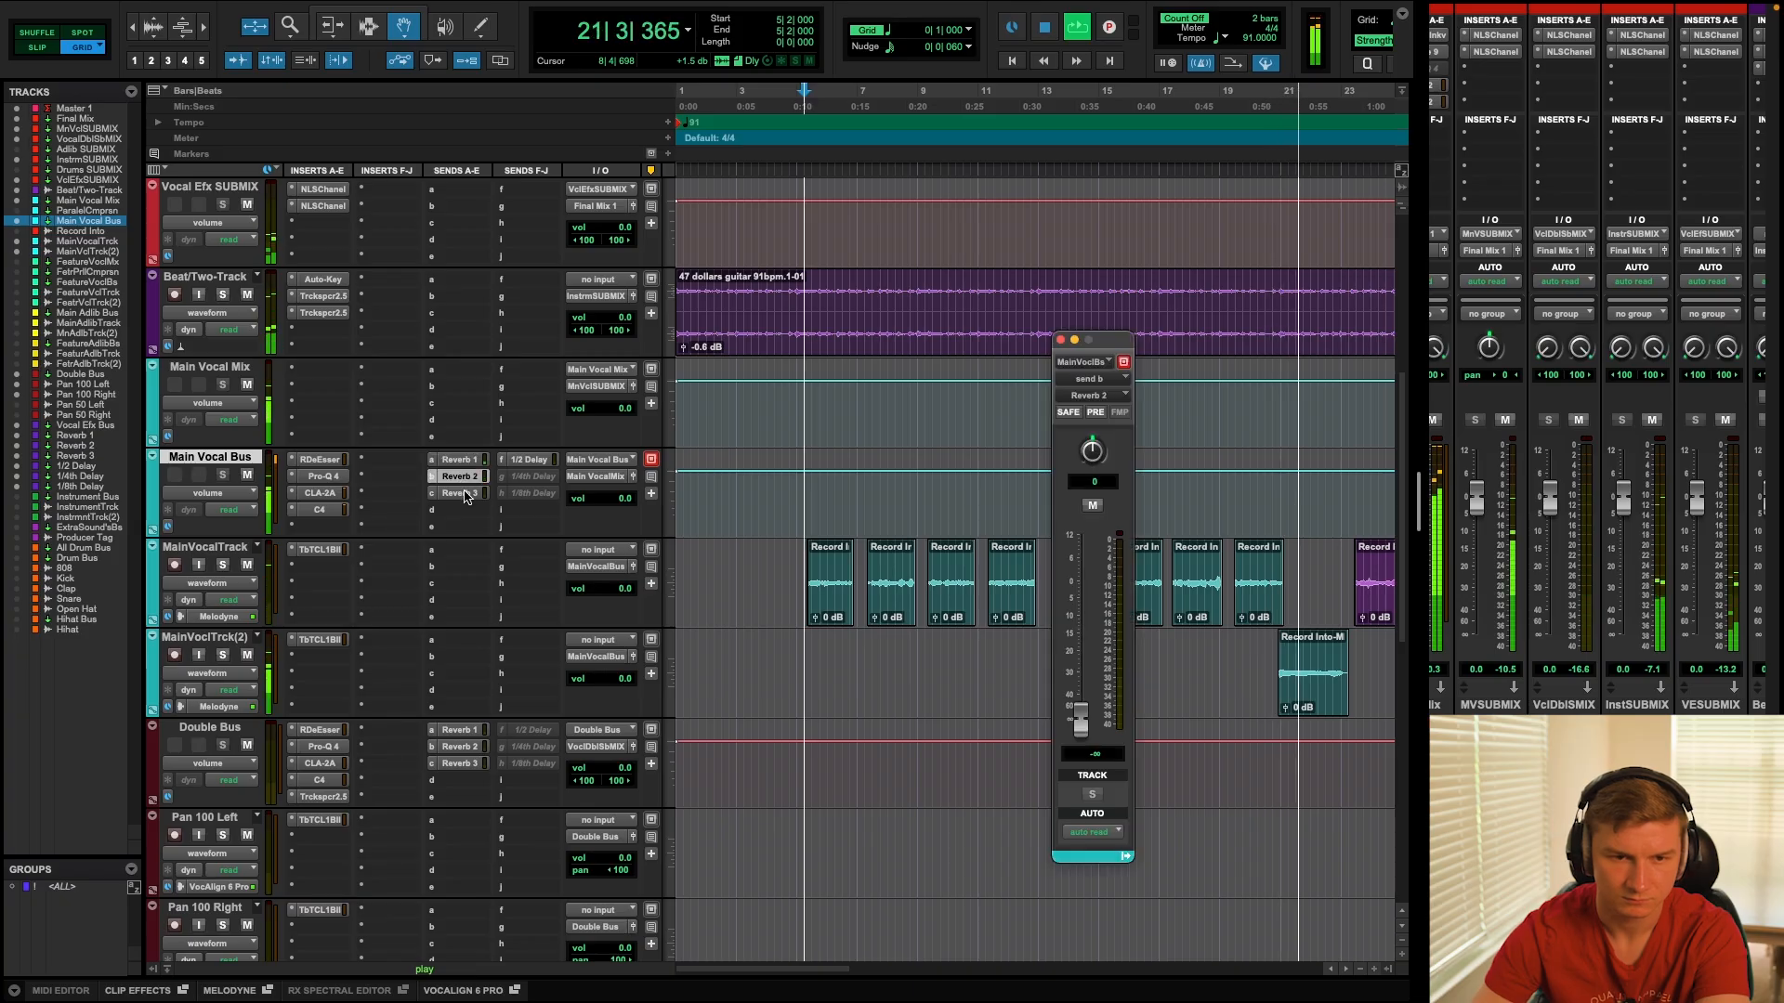
left_click(460, 493)
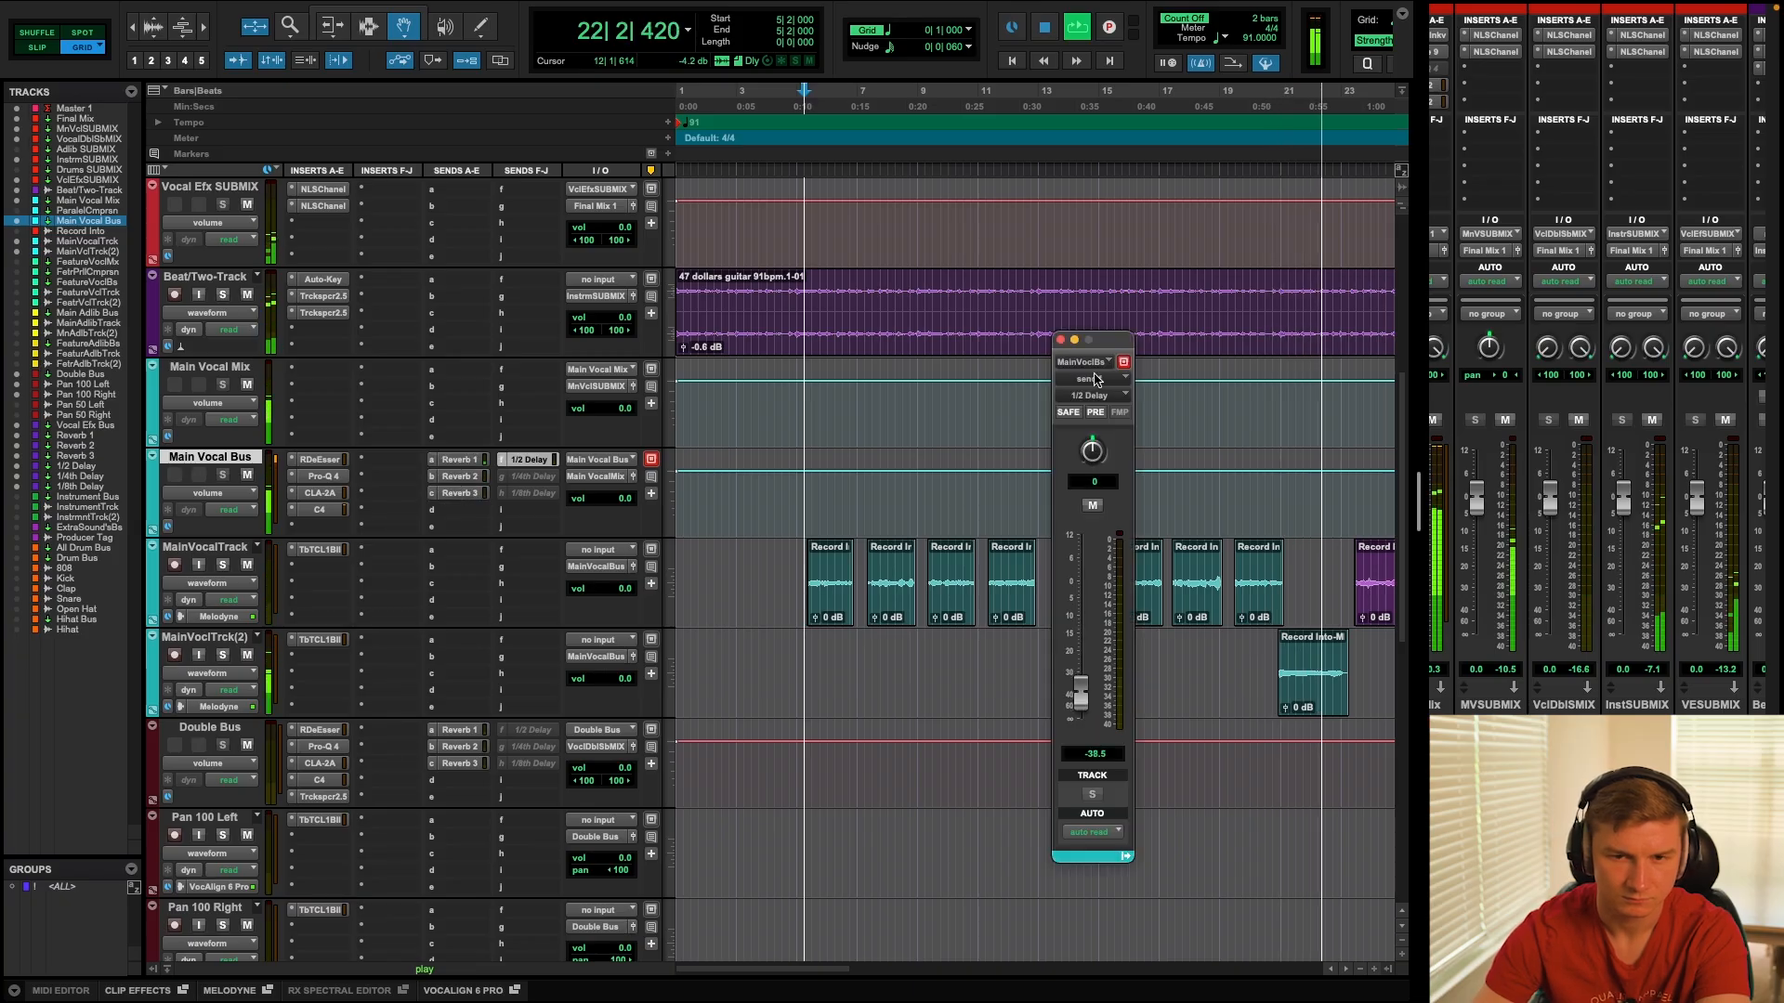
left_click(1060, 340)
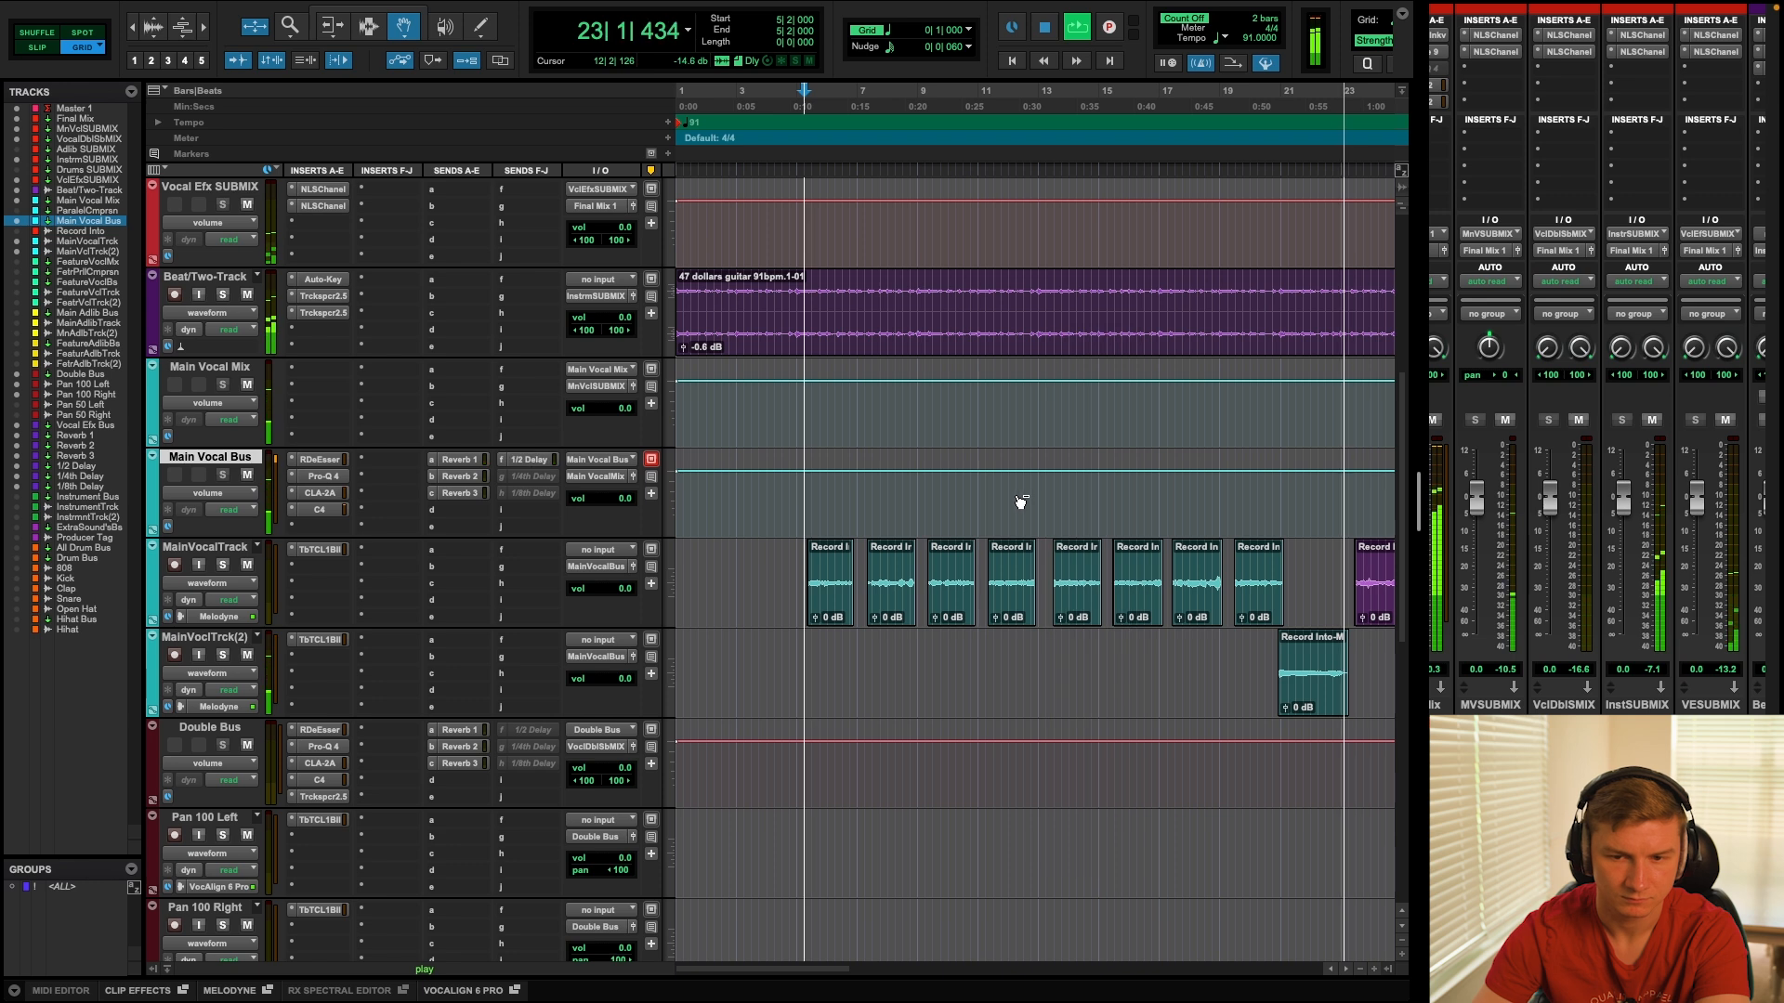
Follow the playback along the timeline and examine the vocal clip layout on MainVocalTrack, MainVoclTrck(2) and the Pan 100 tracks.
left_click_drag(824, 972, 955, 966)
scroll(951, 843, "down", 2)
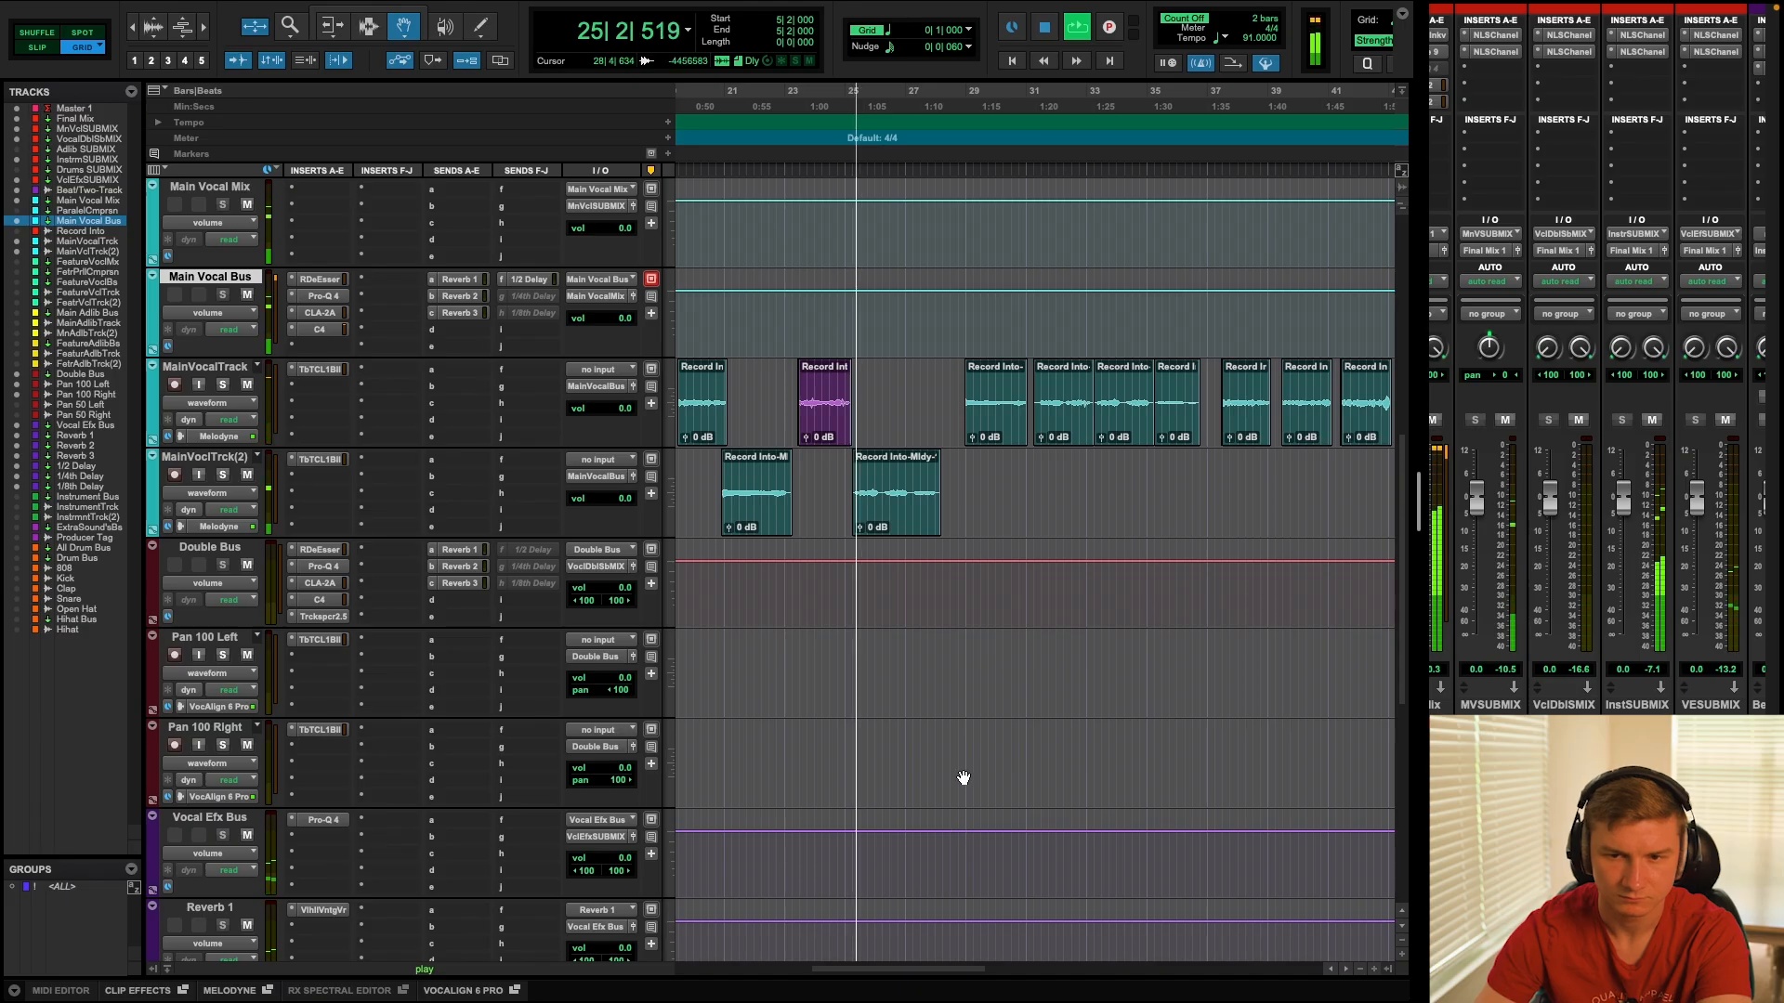
scroll(964, 777, "up", 1)
scroll(968, 774, "up", 1)
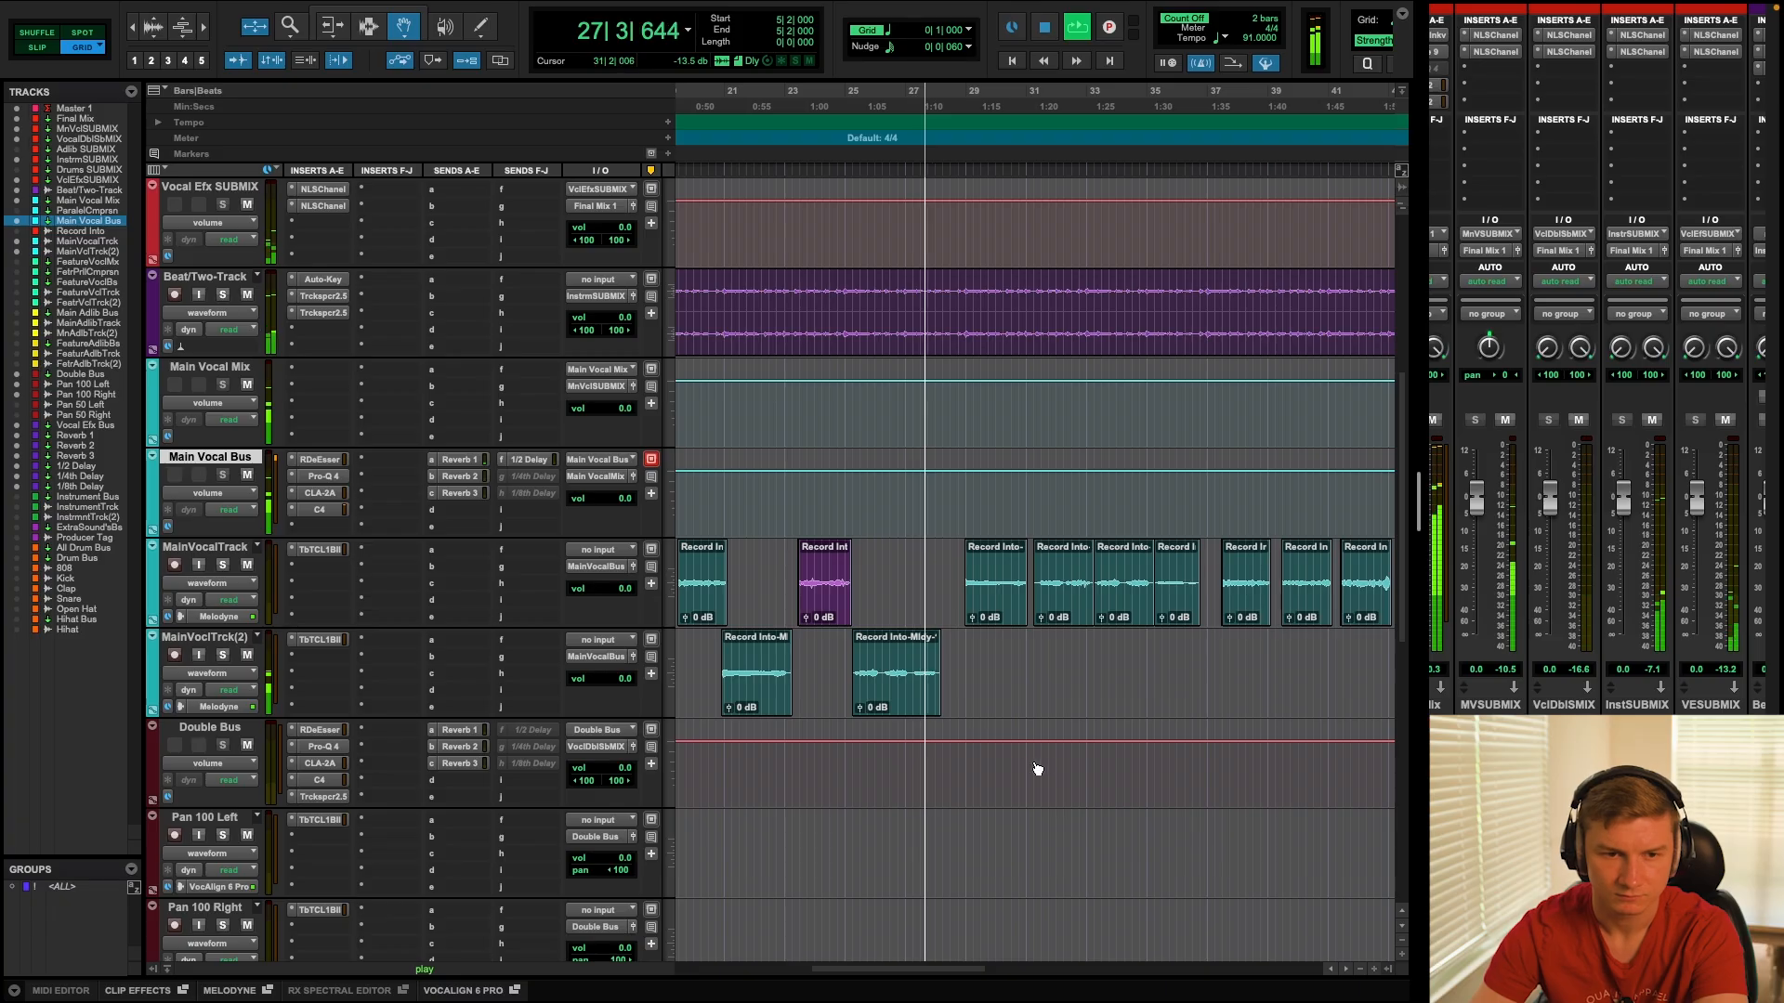
scroll(1022, 753, "down", 1)
scroll(1019, 752, "down", 1)
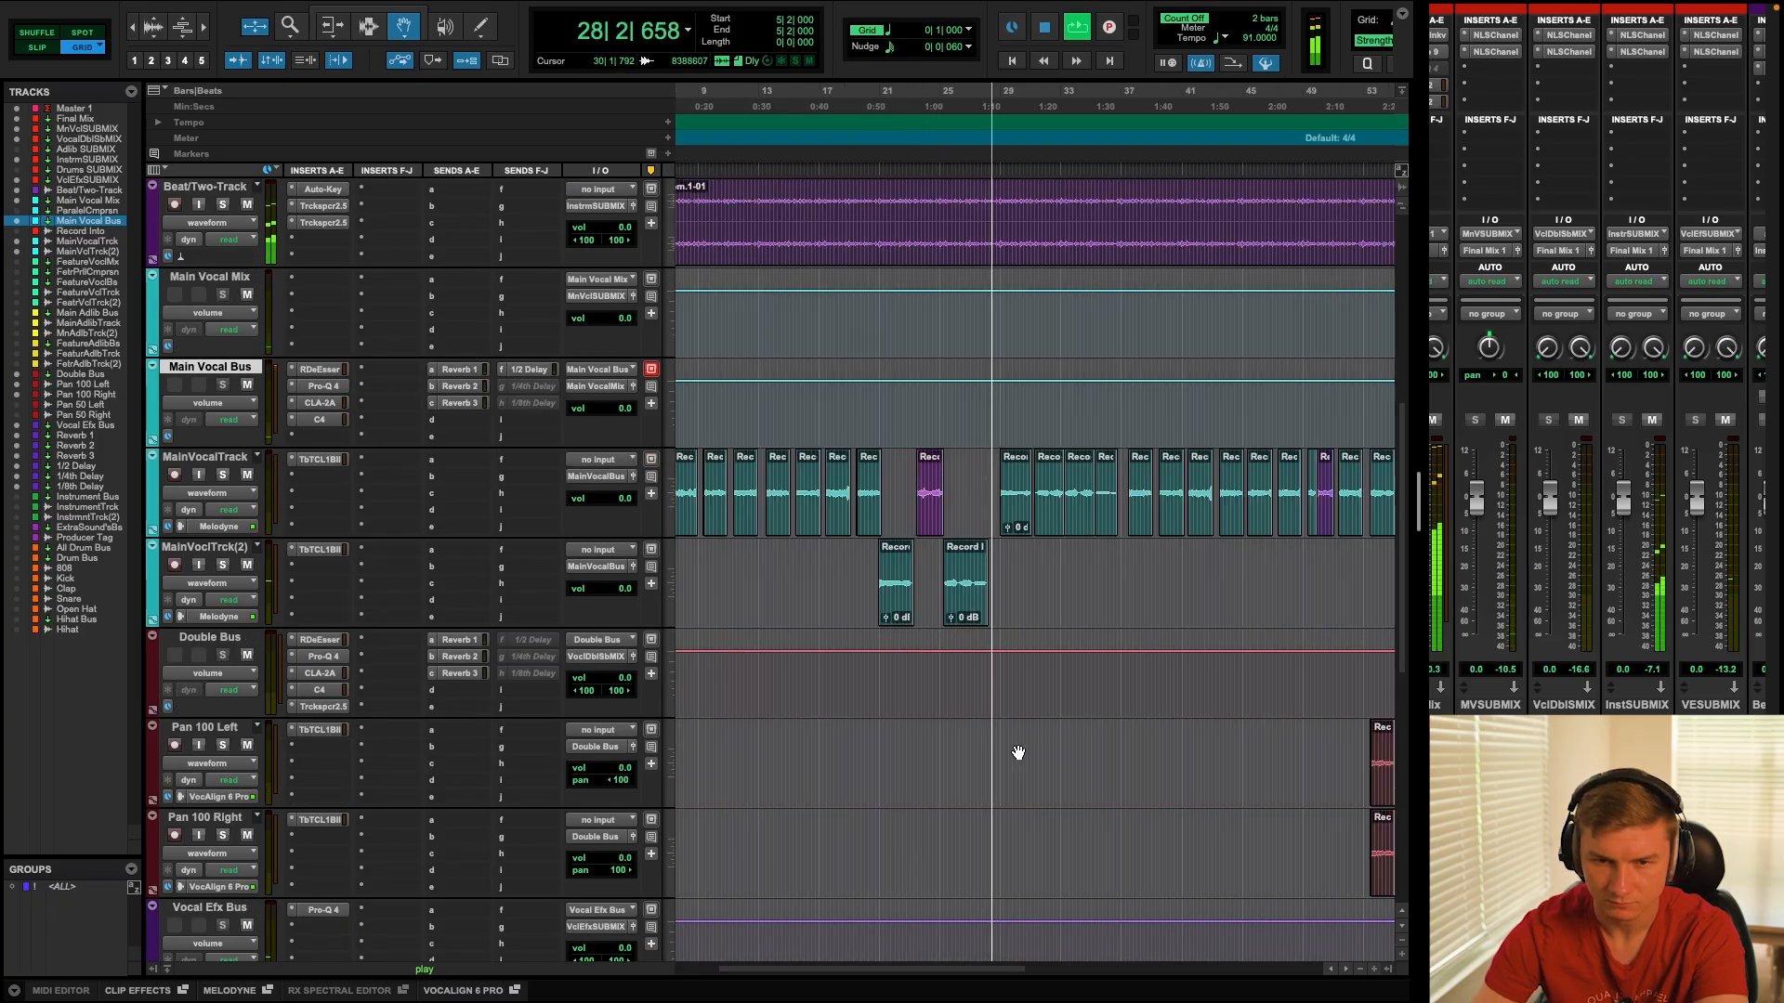
left_click_drag(926, 973, 984, 968)
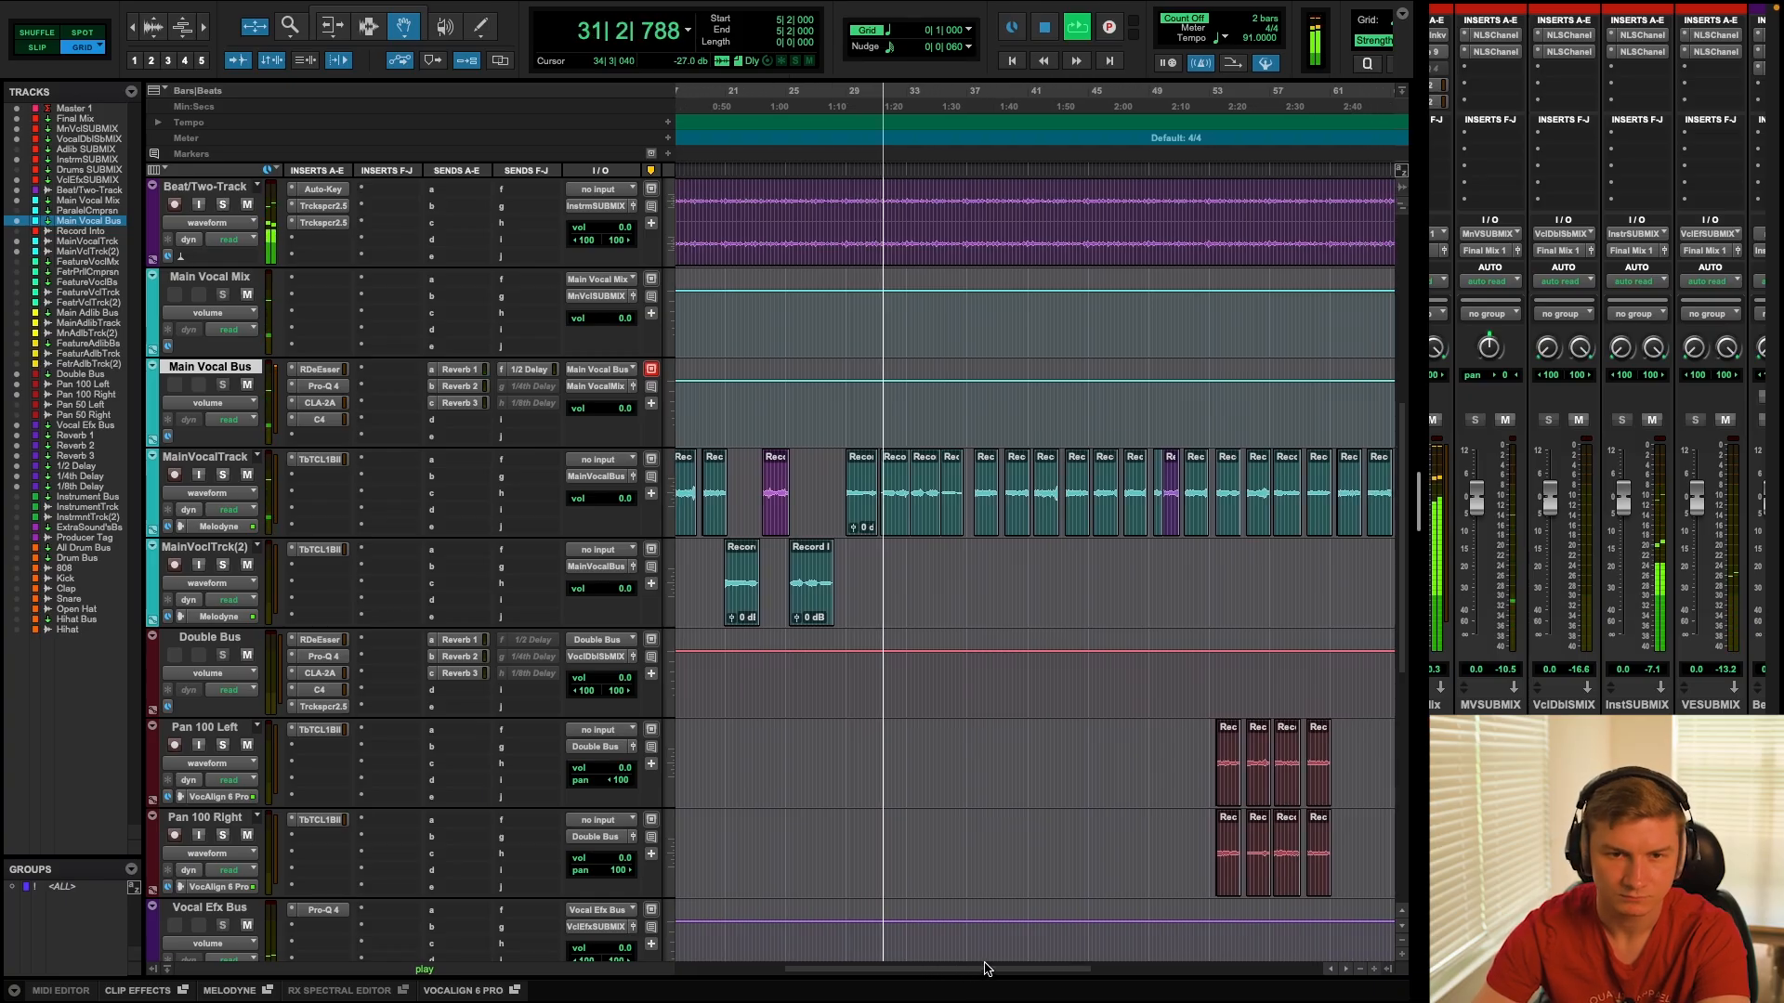
left_click_drag(984, 968, 987, 968)
Examine both Trackspacer 2.5 inserts on the Beat/Two-Track, keyed from Feature Vocal Mix and Main Vocal Mix, and close the plugin.
scroll(934, 893, "up", 1)
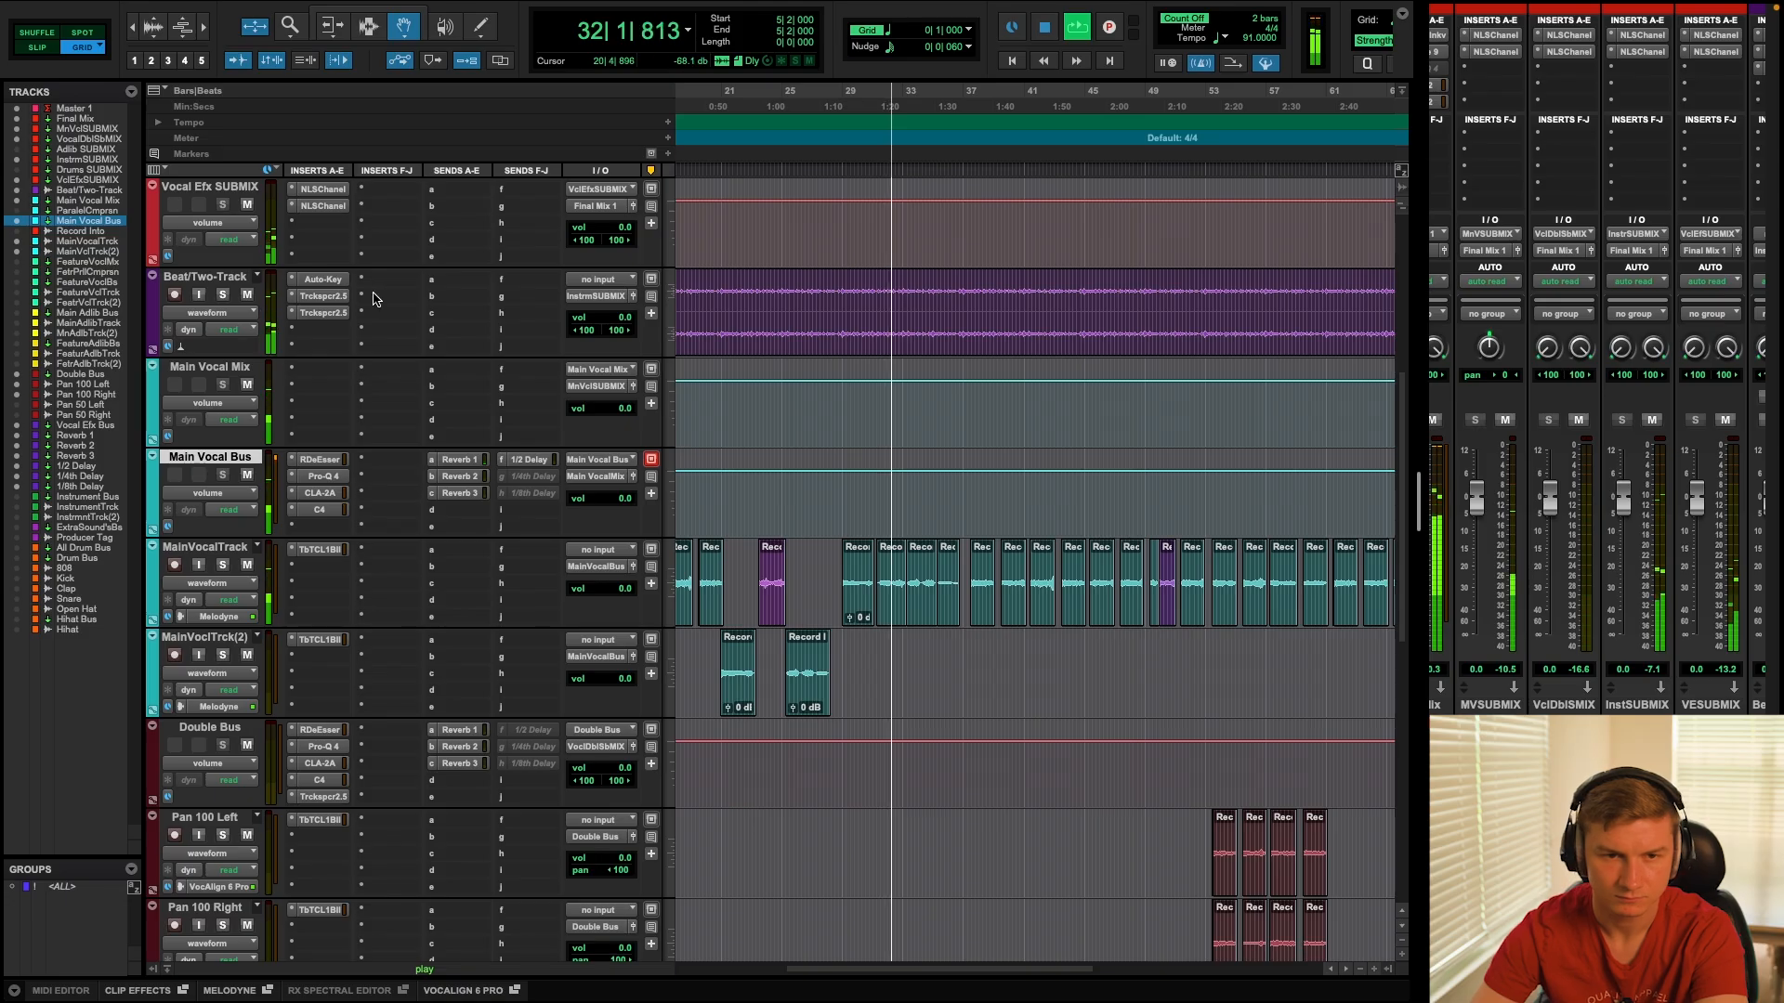
left_click(325, 297)
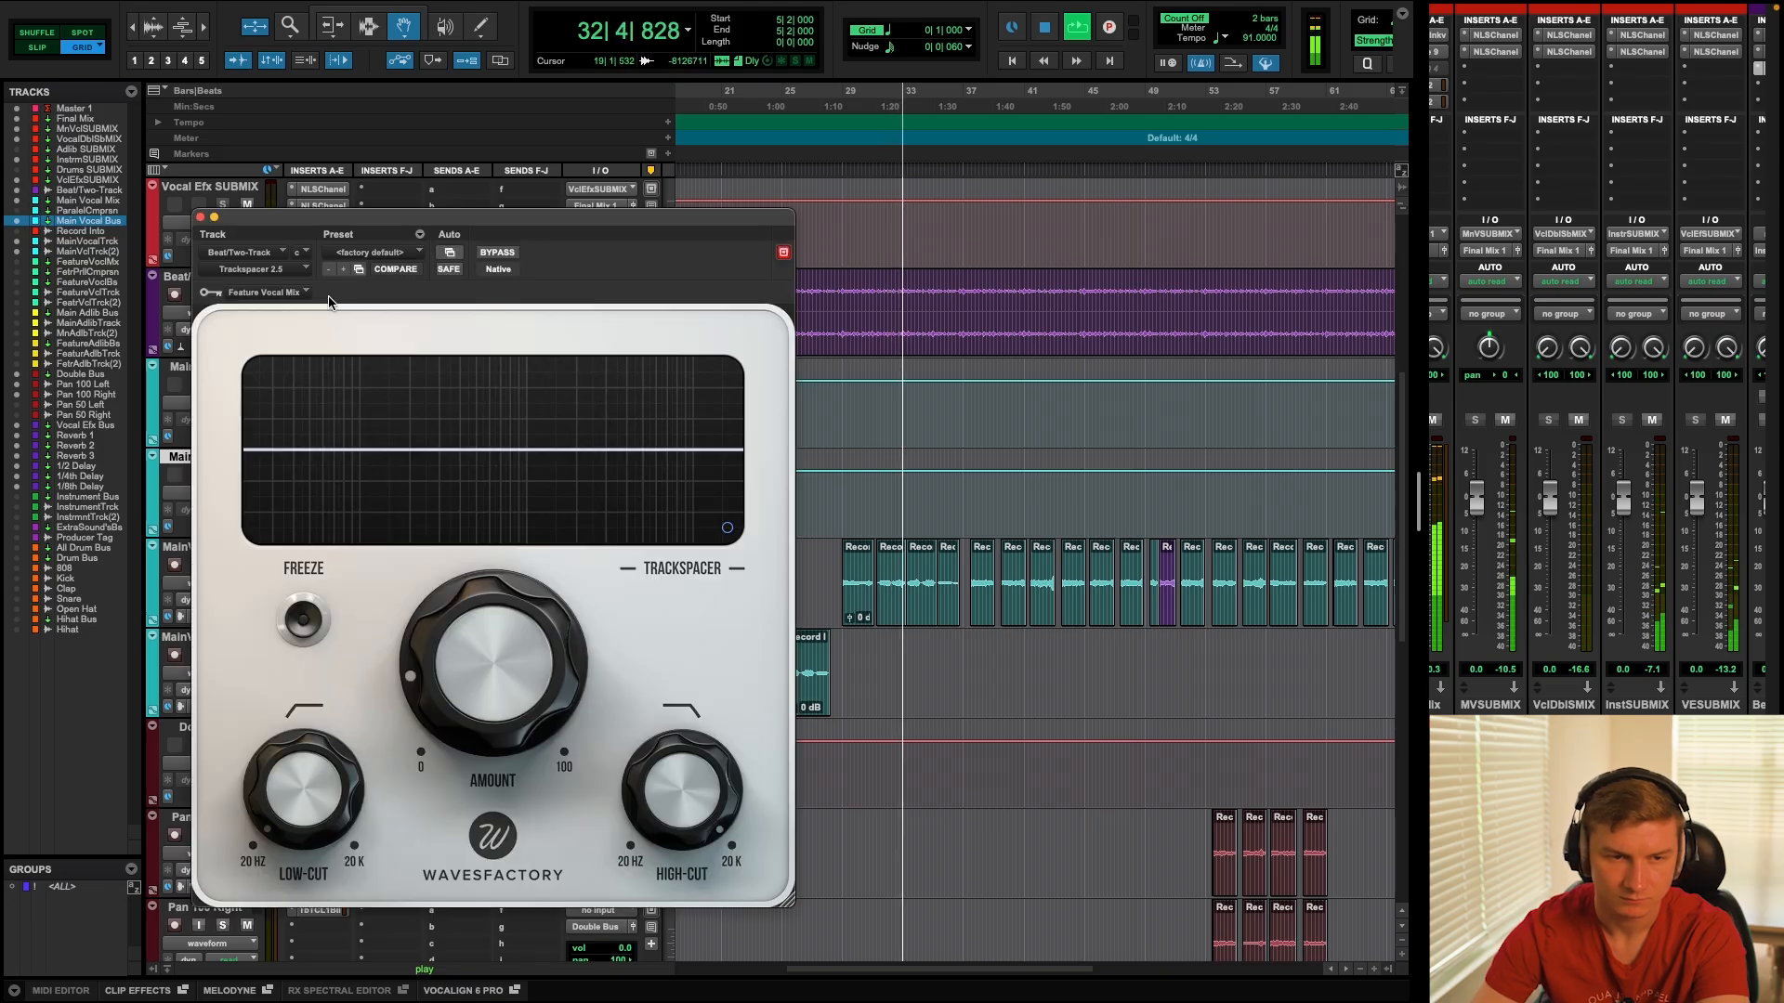
left_click(199, 218)
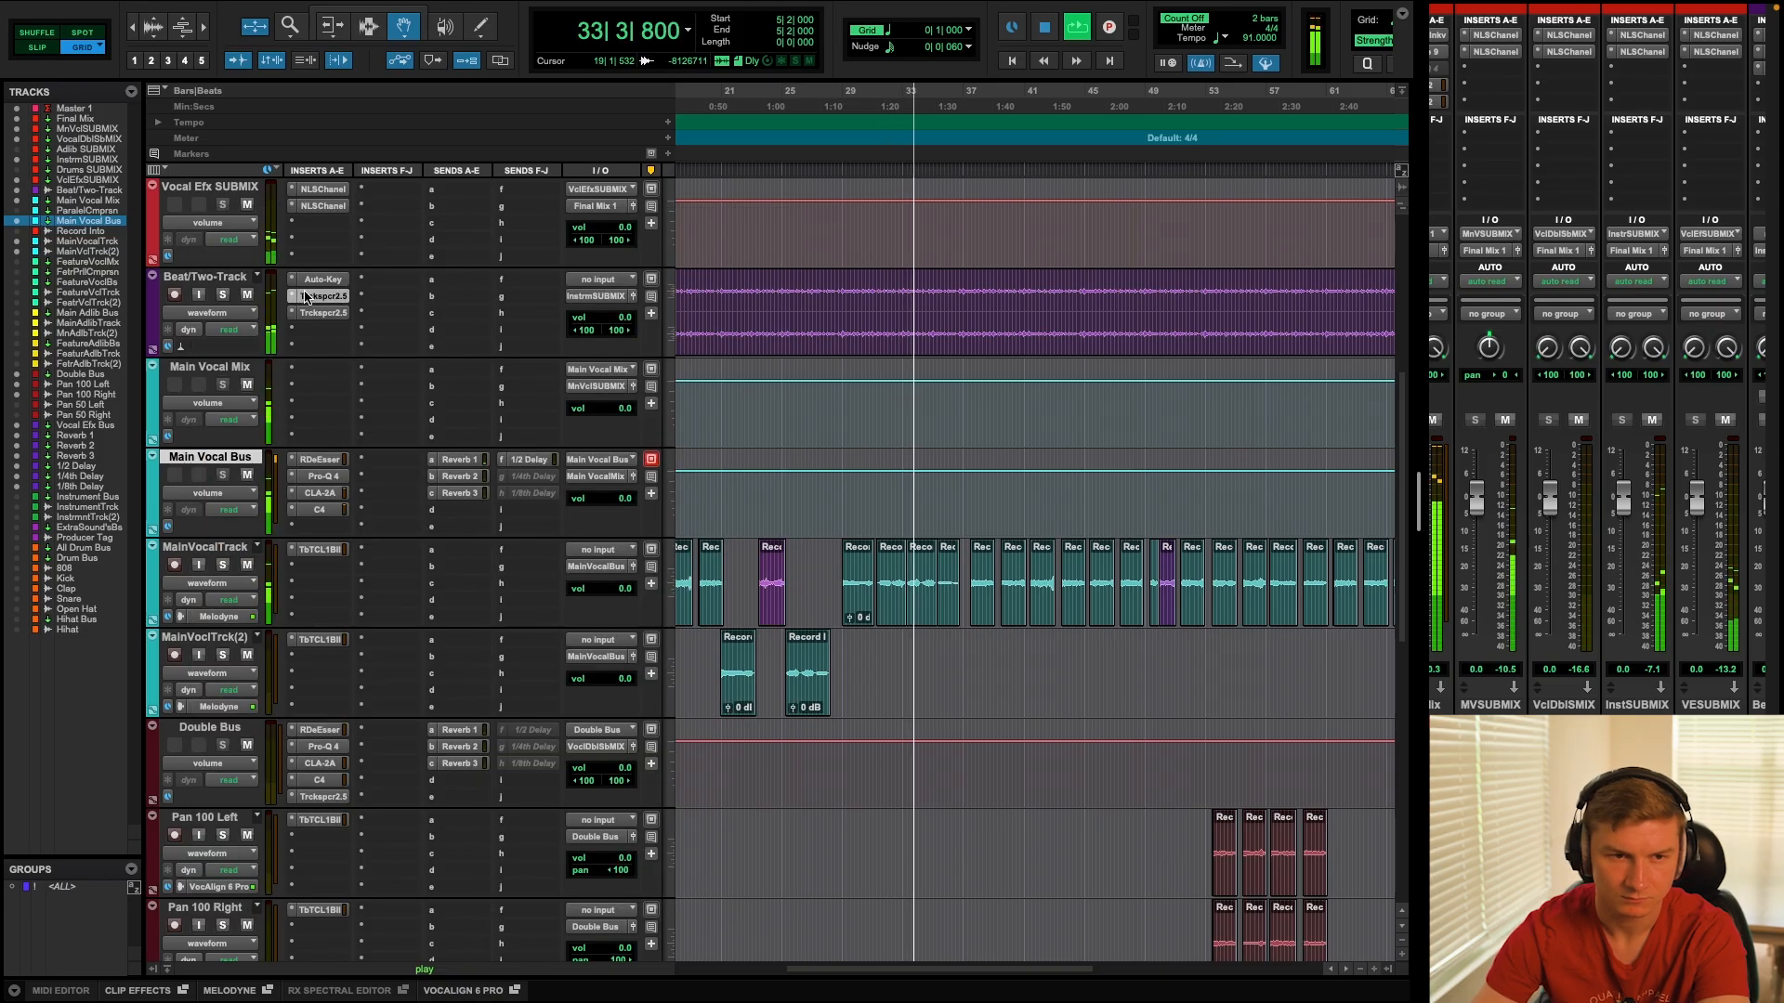
left_click(304, 296)
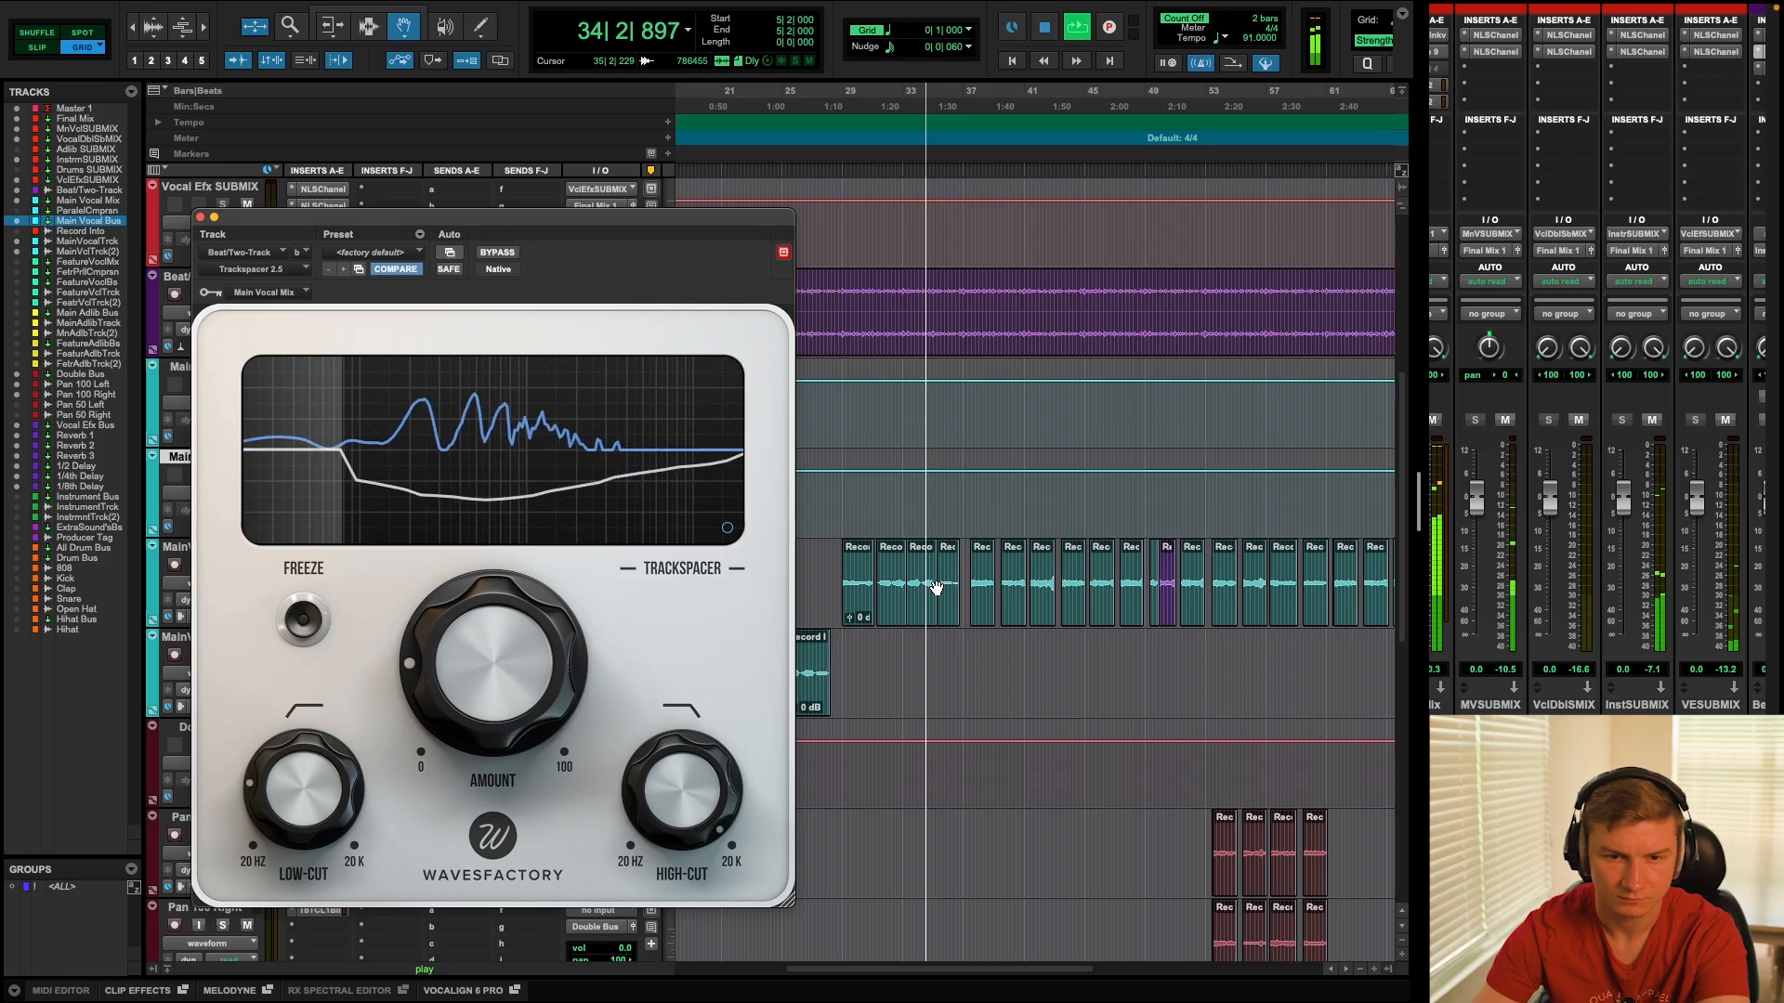
left_click(200, 218)
Play the song from 44|4|000 and follow it to the first double clips on Pan 100 Left and Pan 100 Right.
scroll(1050, 677, "down", 1)
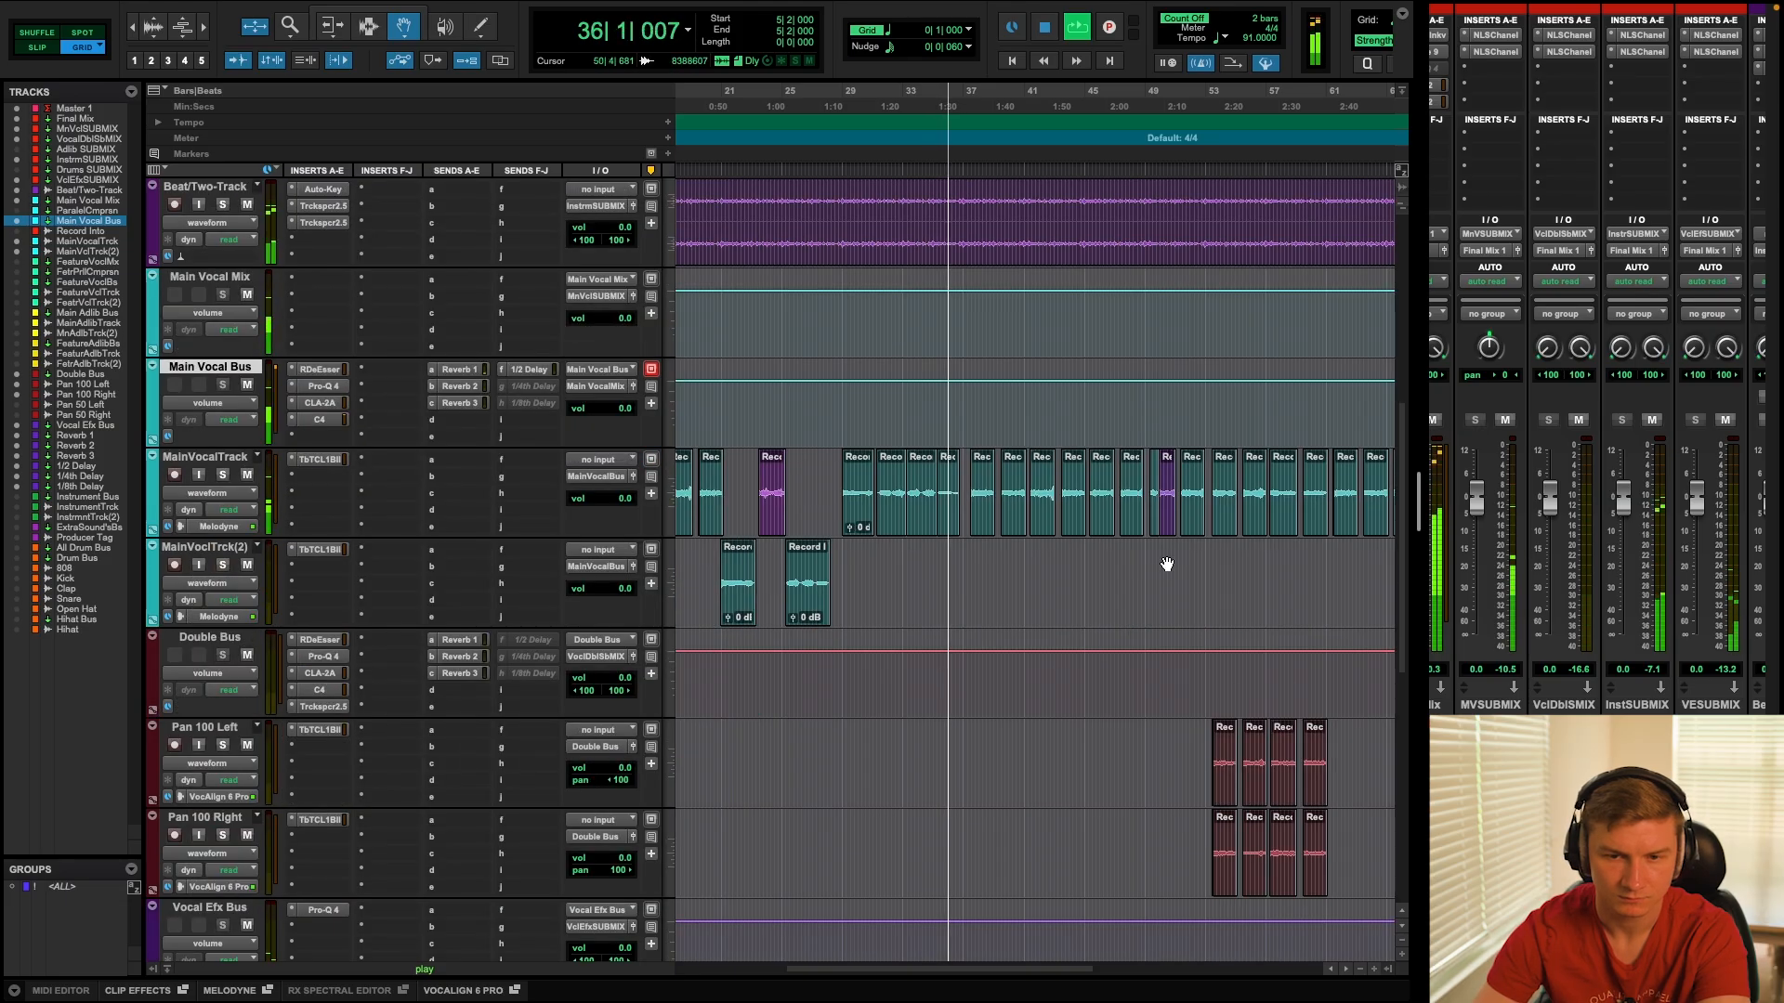
left_click(1079, 108)
key("space")
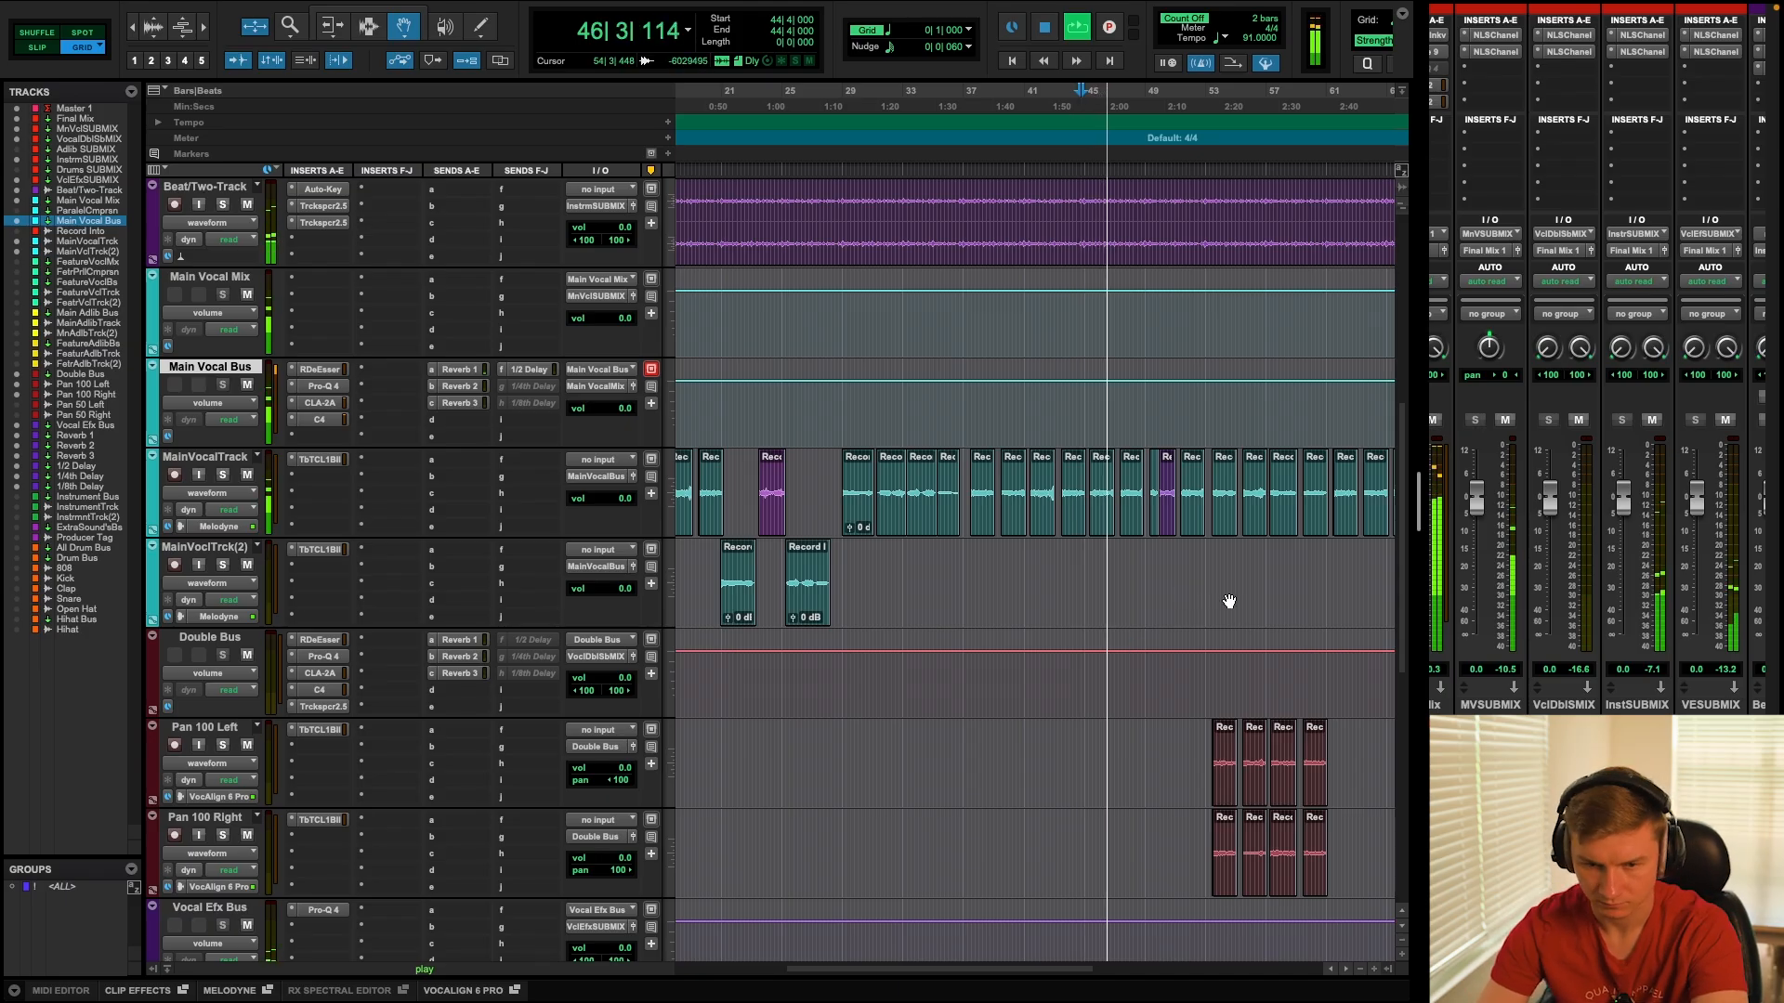
left_click_drag(905, 971, 989, 974)
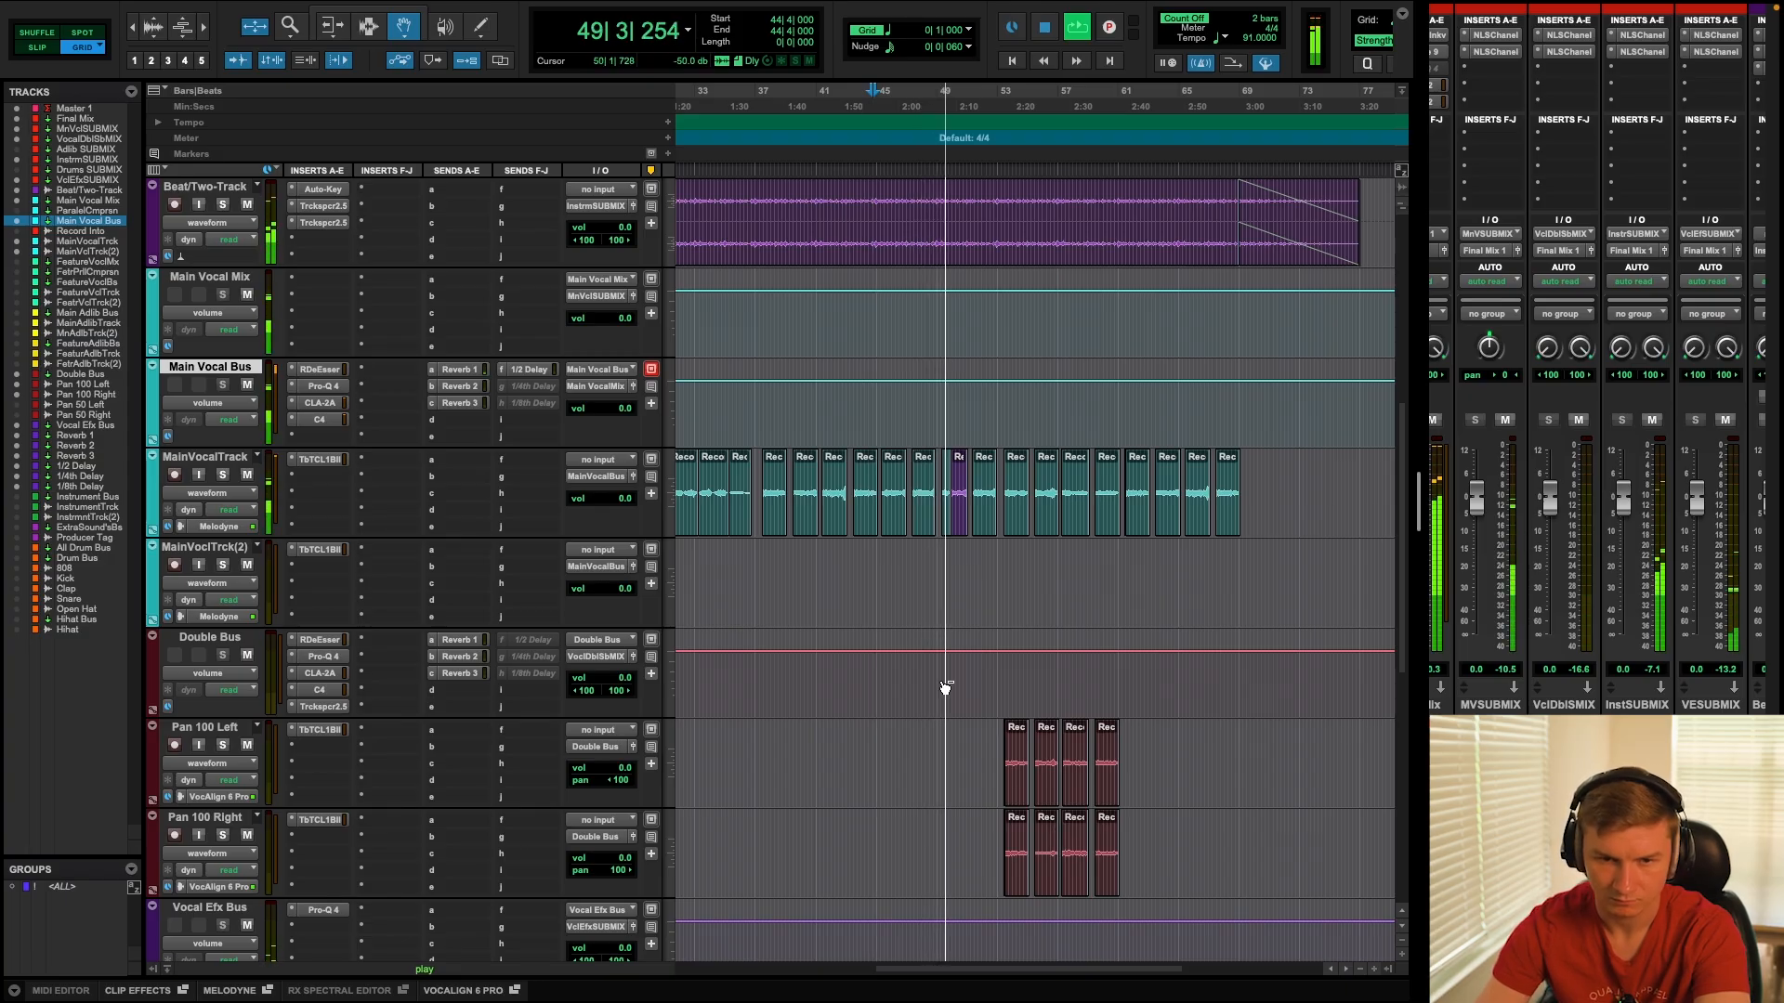
scroll(1015, 510, "up", 3)
left_click_drag(1031, 971, 1091, 969)
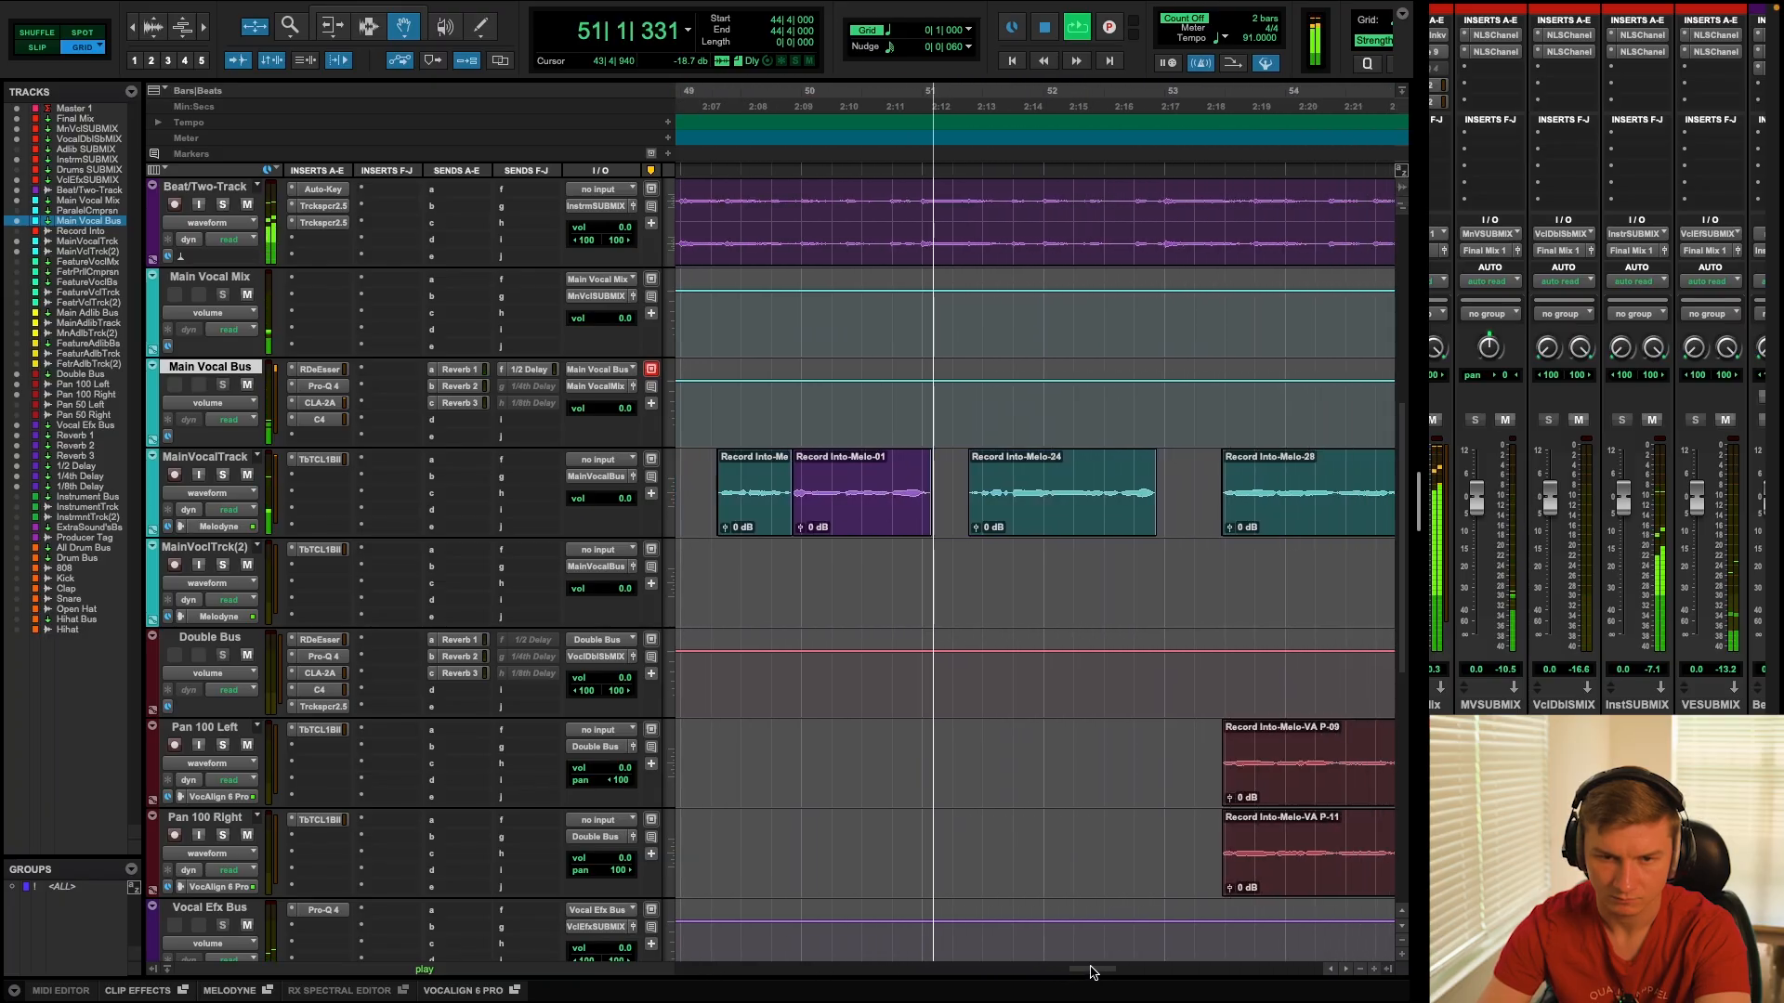
scroll(1098, 870, "down", 1)
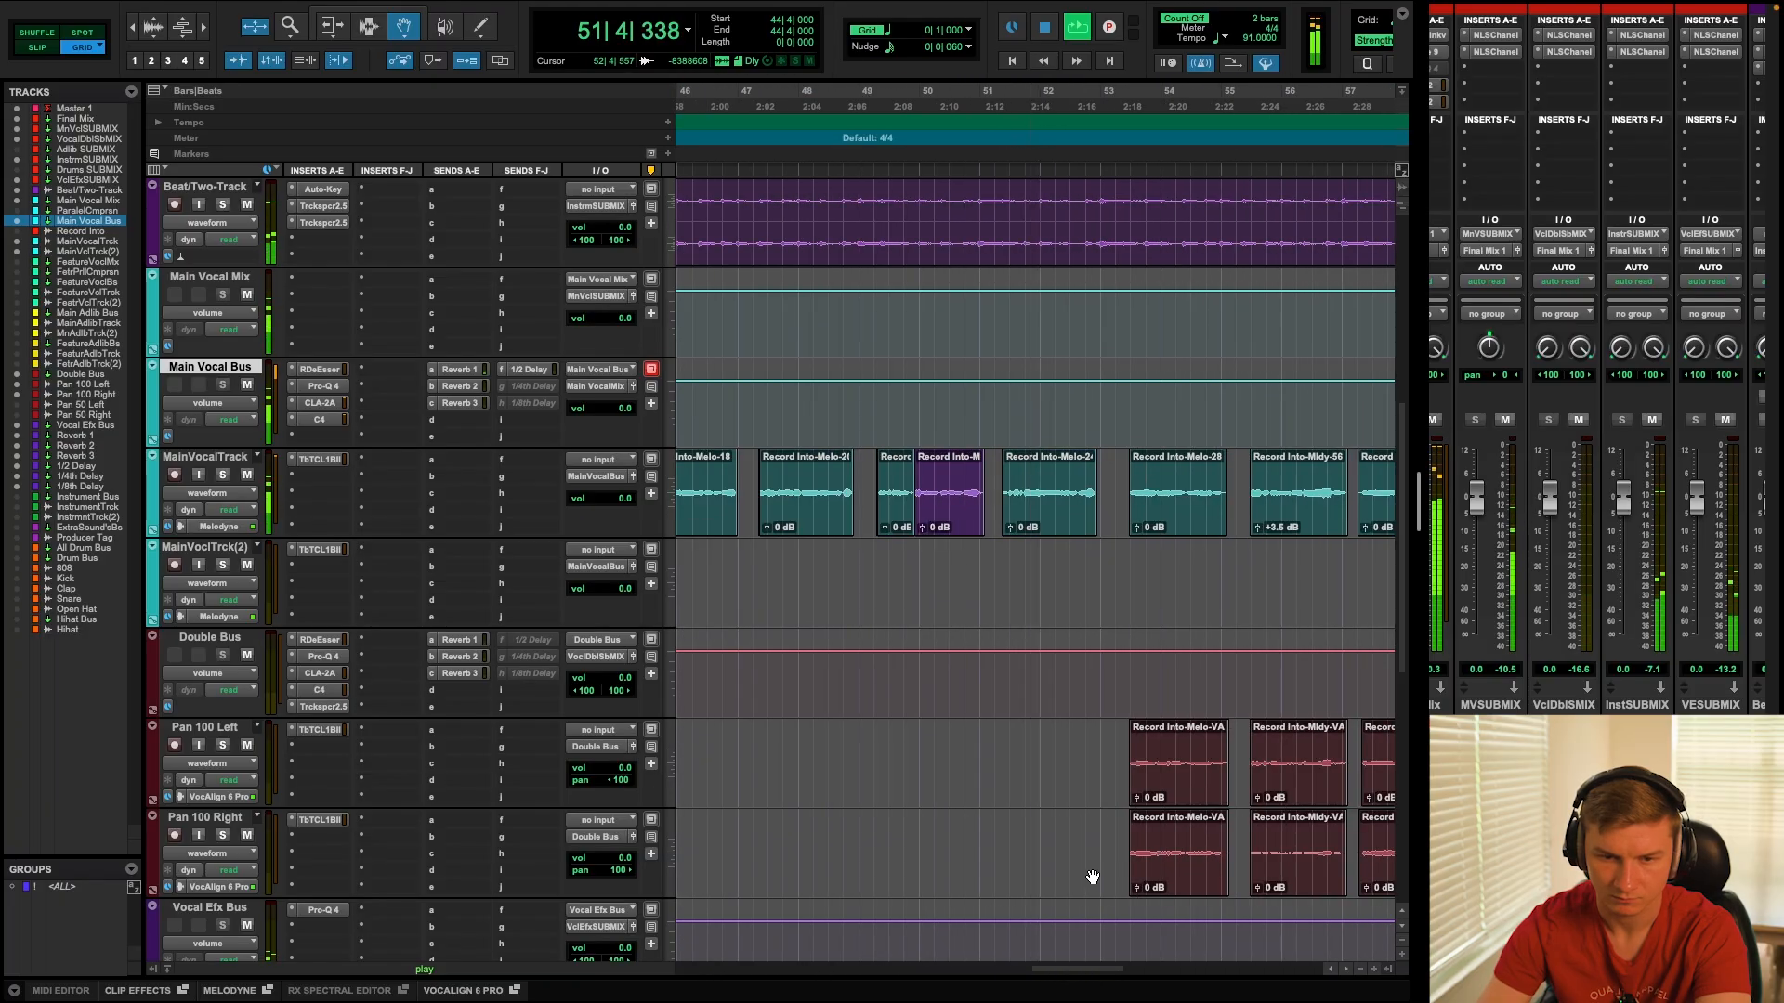
left_click_drag(1075, 967, 1085, 967)
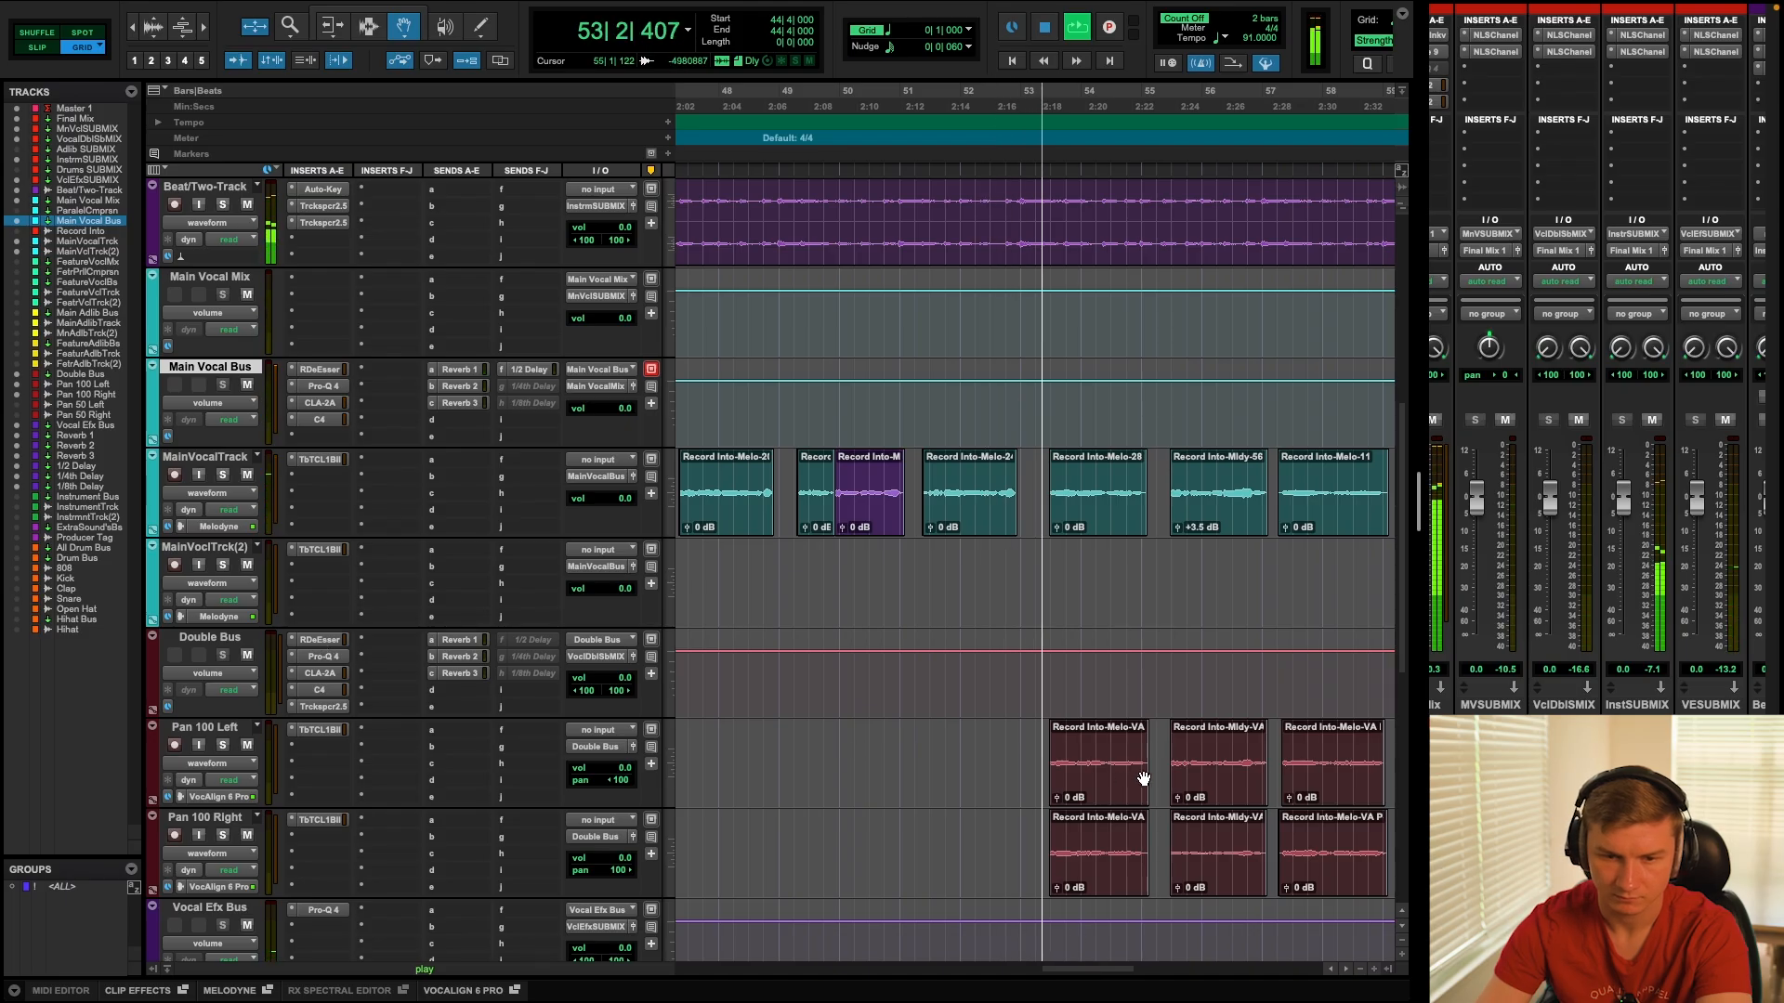
Examine the Double Bus inserts RDeEsser, Pro-Q 4, CLA-2A, C4 and Trackspacer 2.5 while the doubles play, and close the plugin window.
left_click(320, 639)
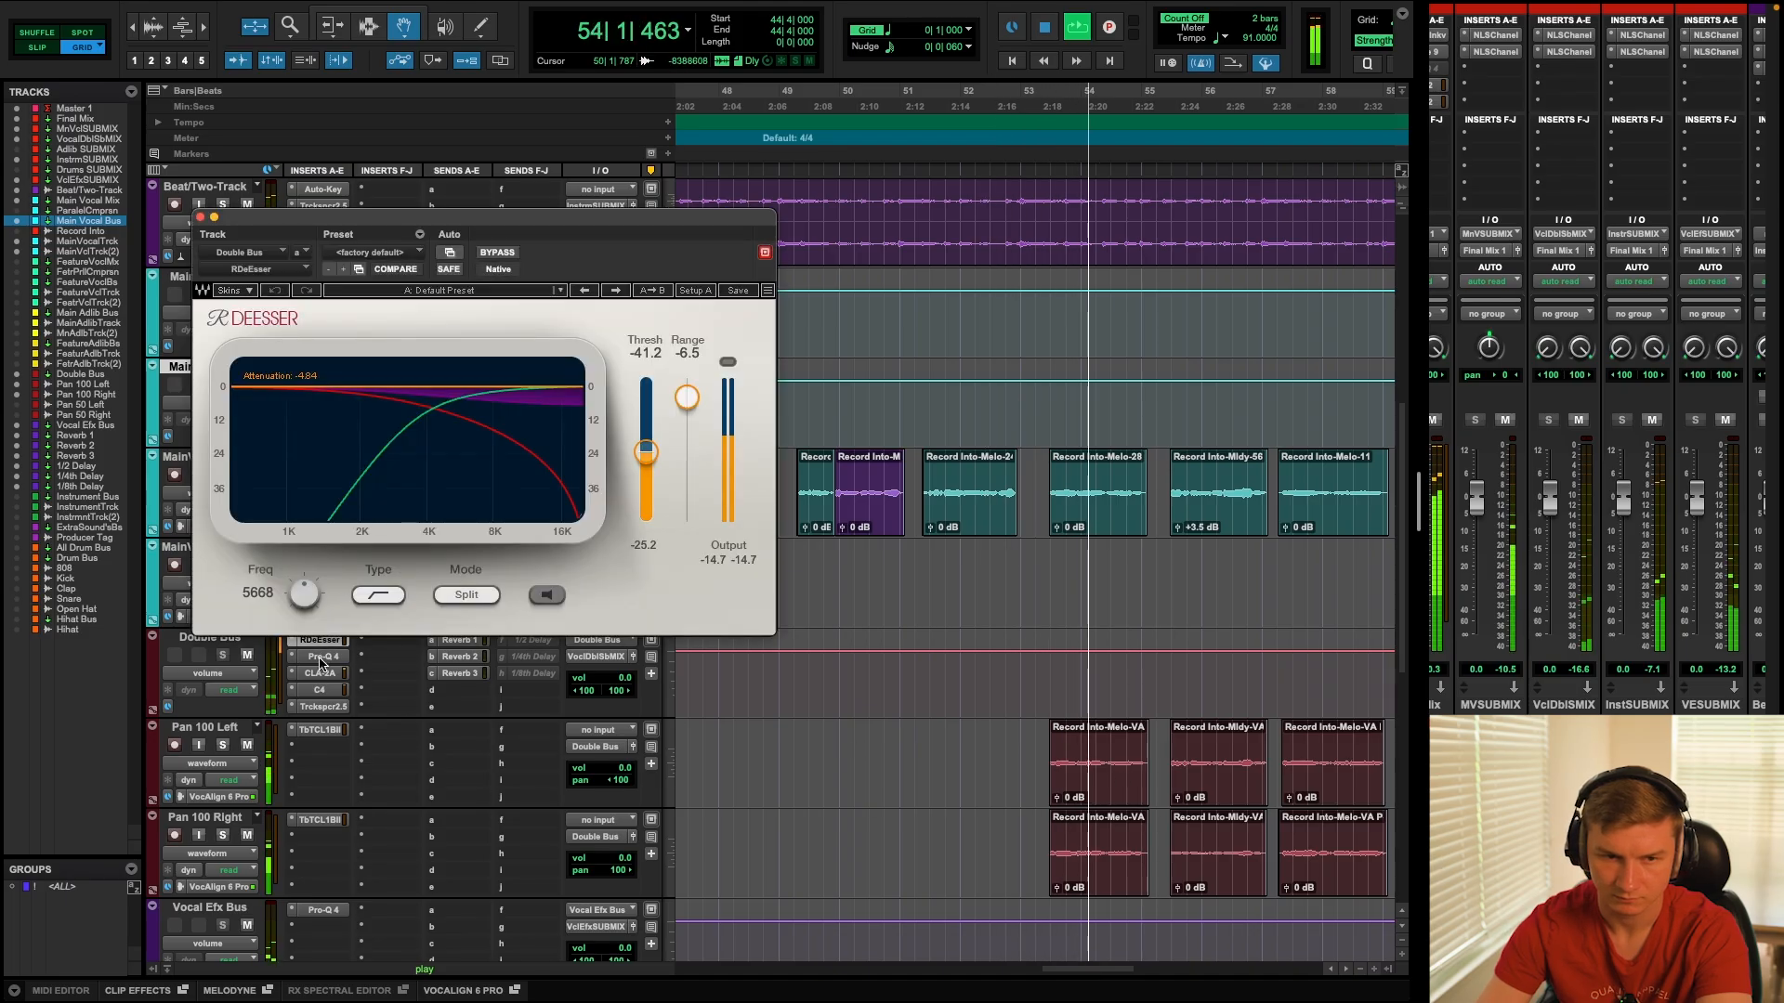
left_click(320, 657)
left_click_drag(437, 232, 726, 234)
left_click(320, 674)
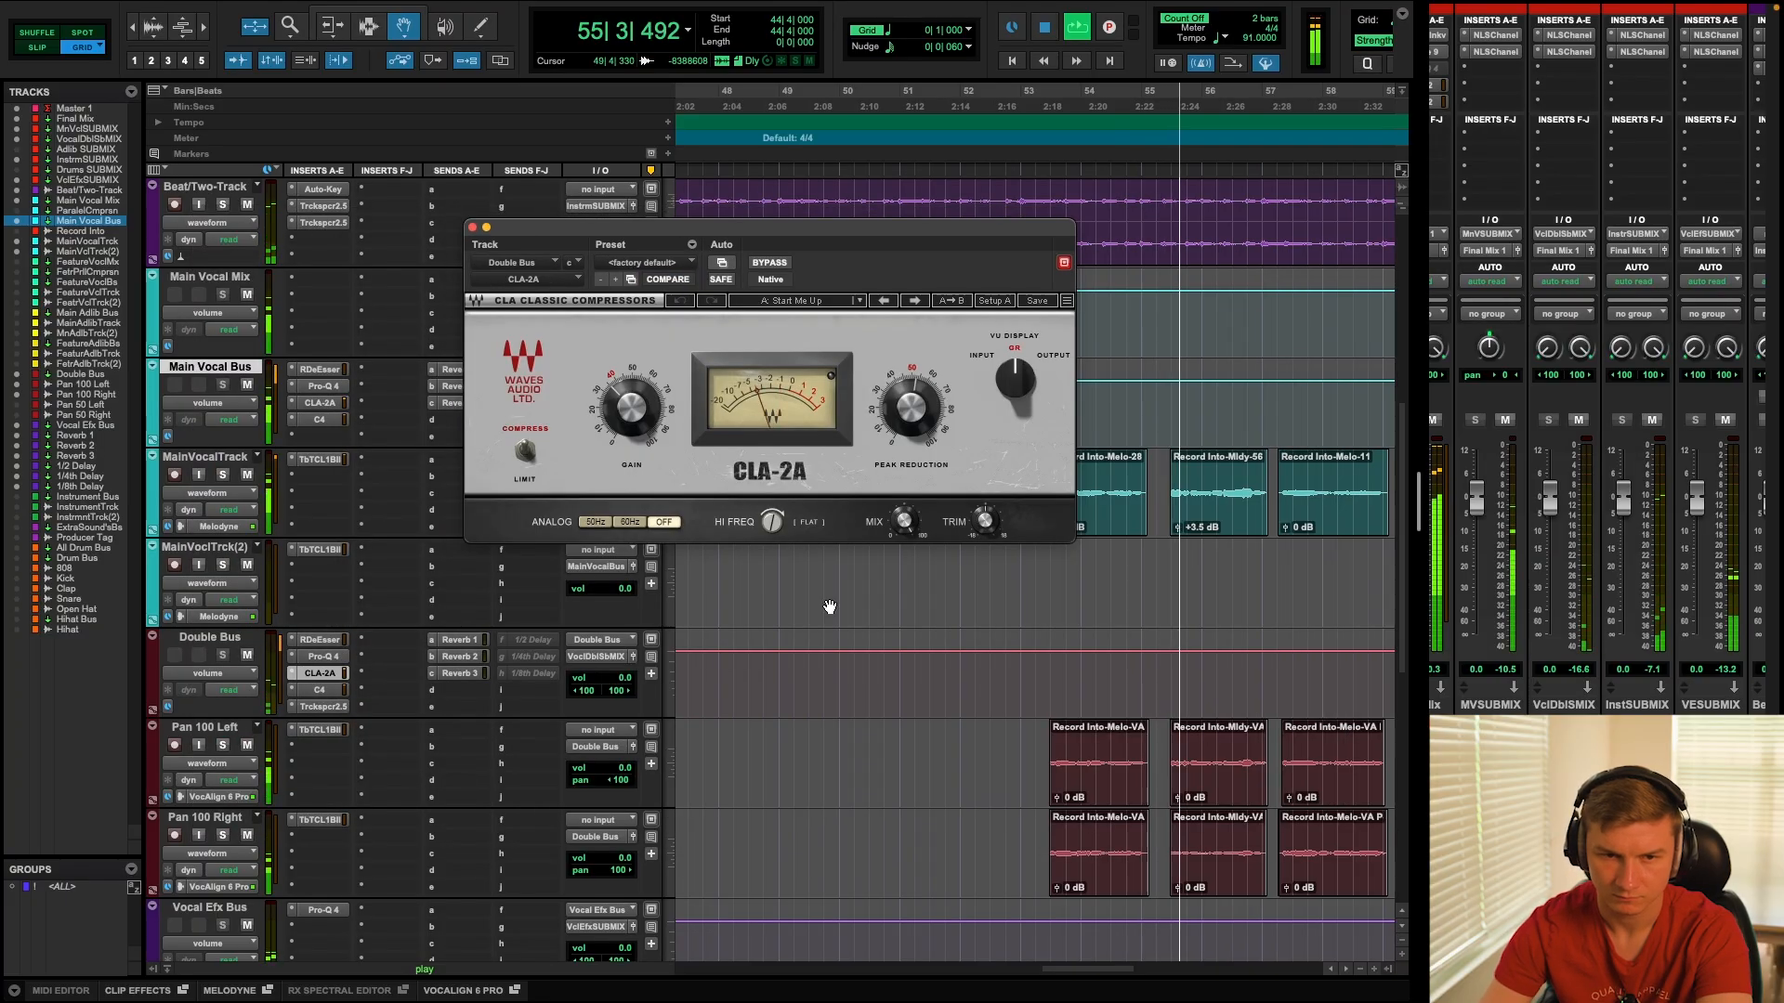
left_click_drag(1076, 969, 1139, 969)
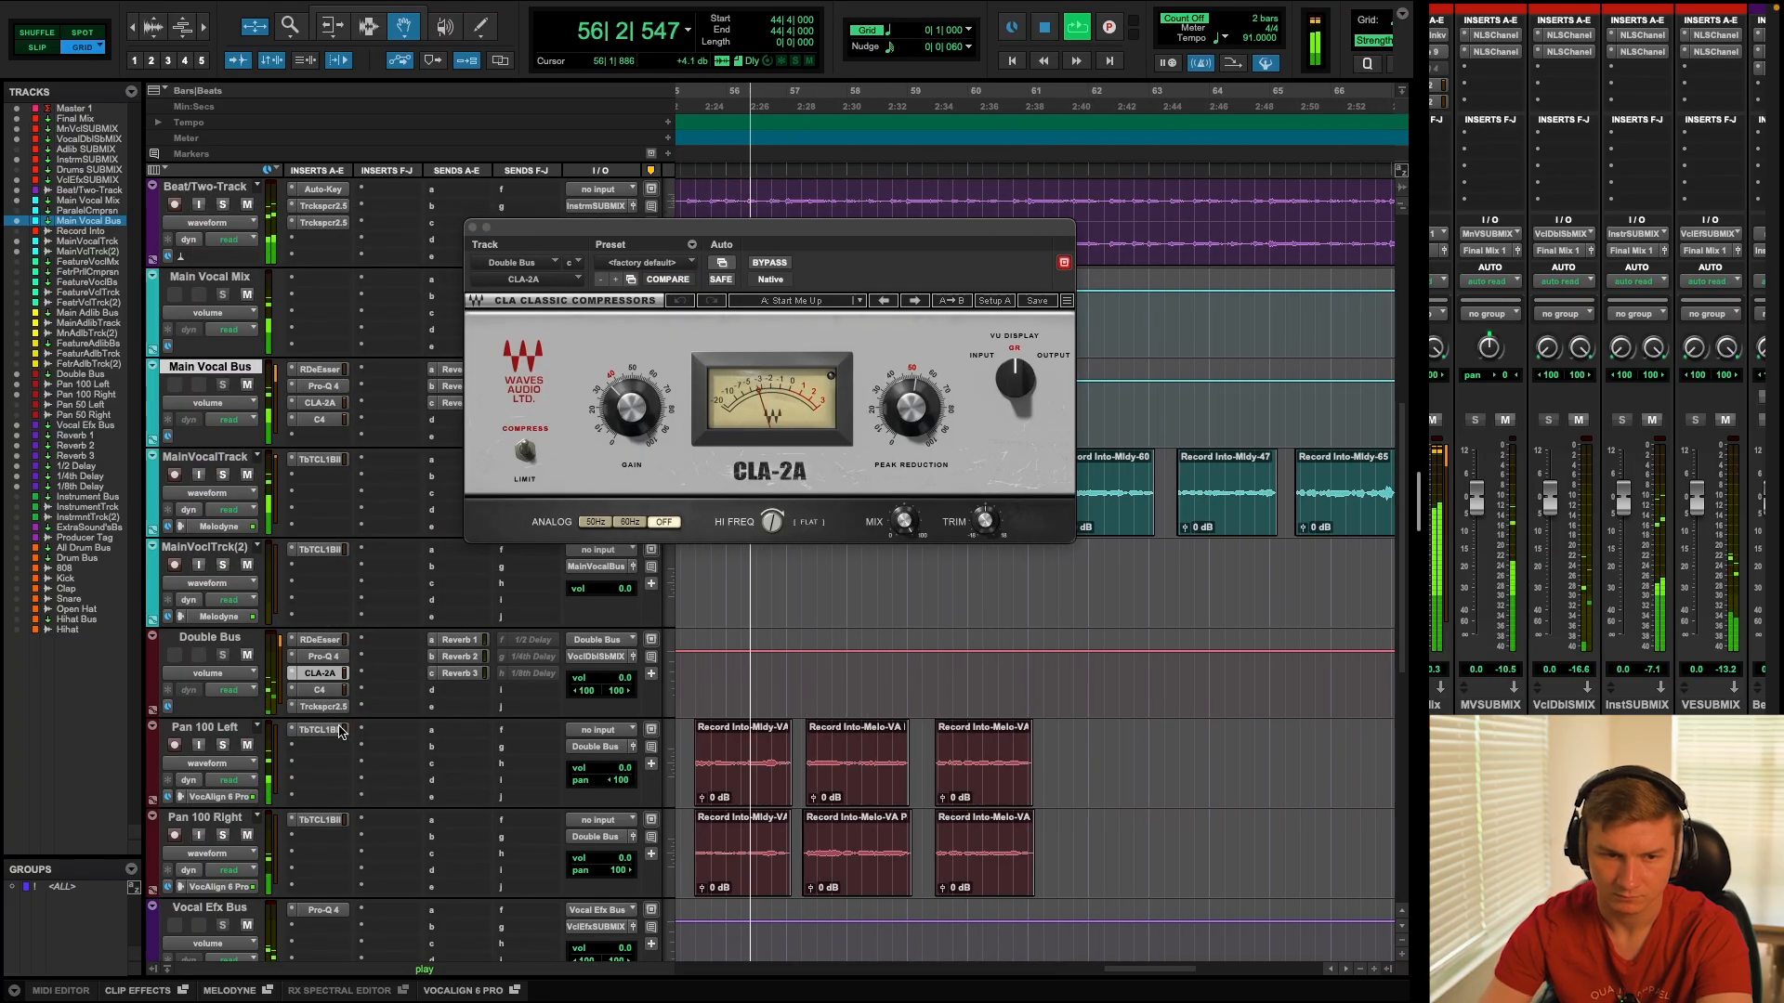
left_click(322, 691)
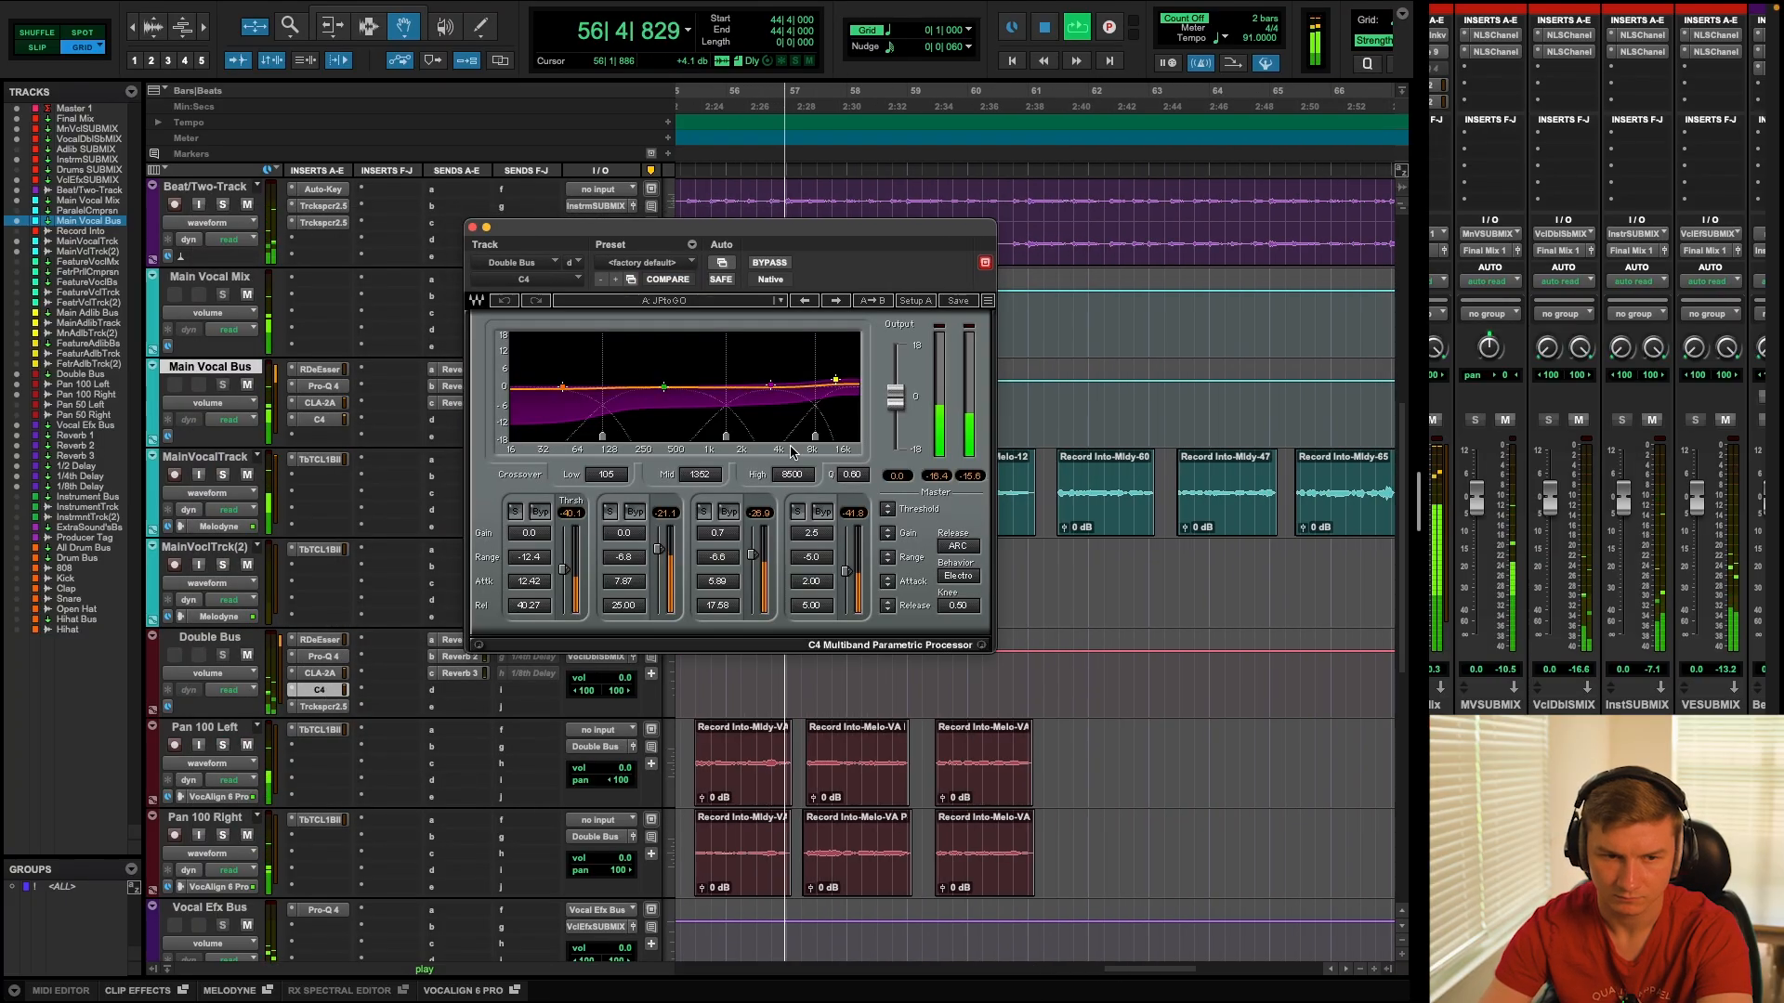
left_click(317, 708)
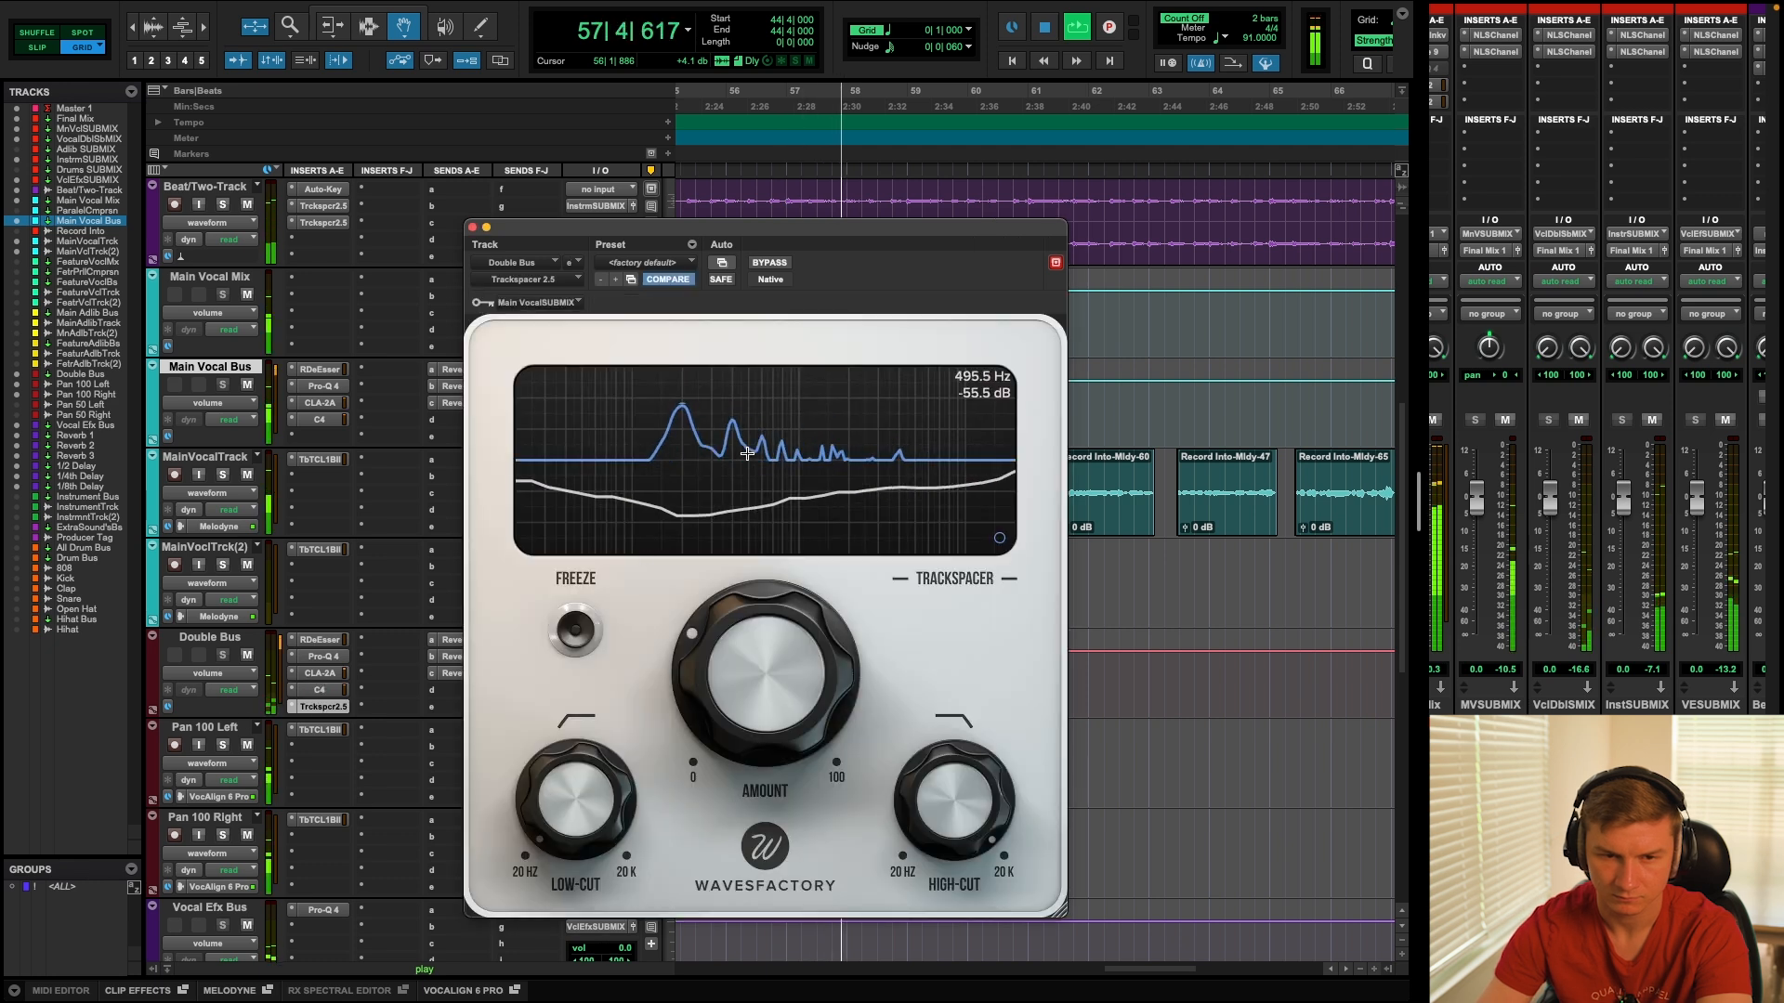
left_click(473, 228)
Check the Double Bus reverb sends during playback and close the send window.
left_click(456, 641)
left_click(459, 672)
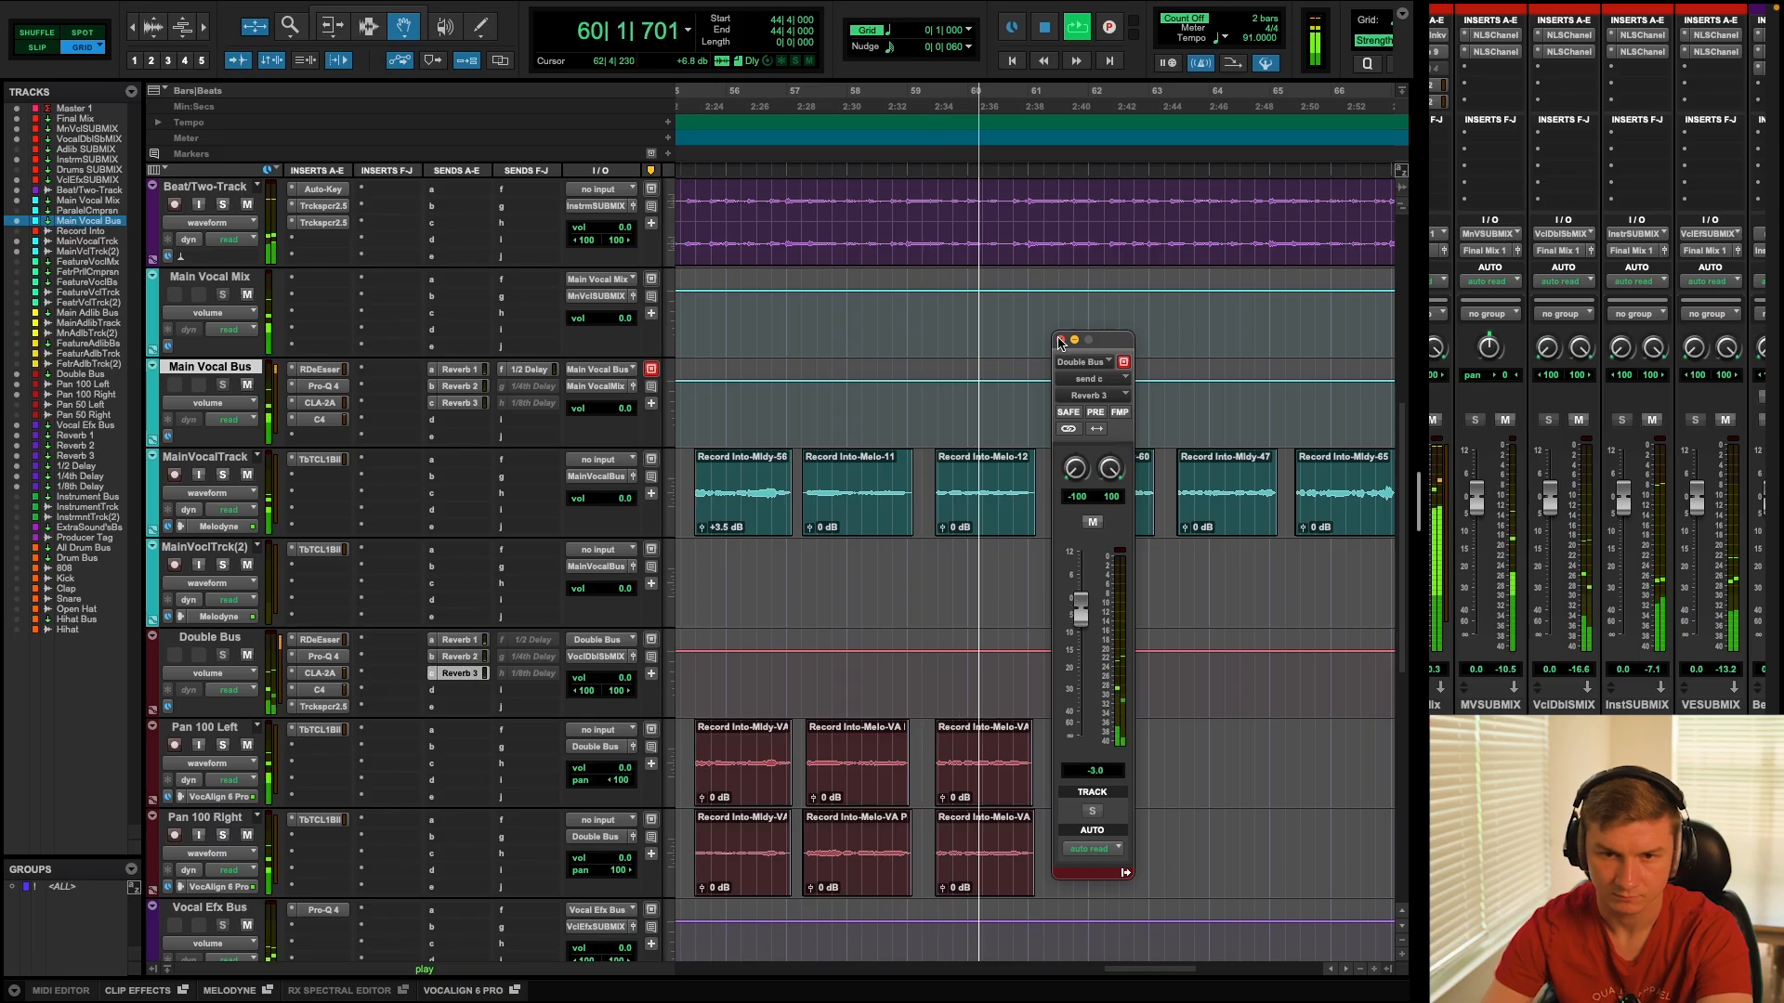
left_click(1060, 340)
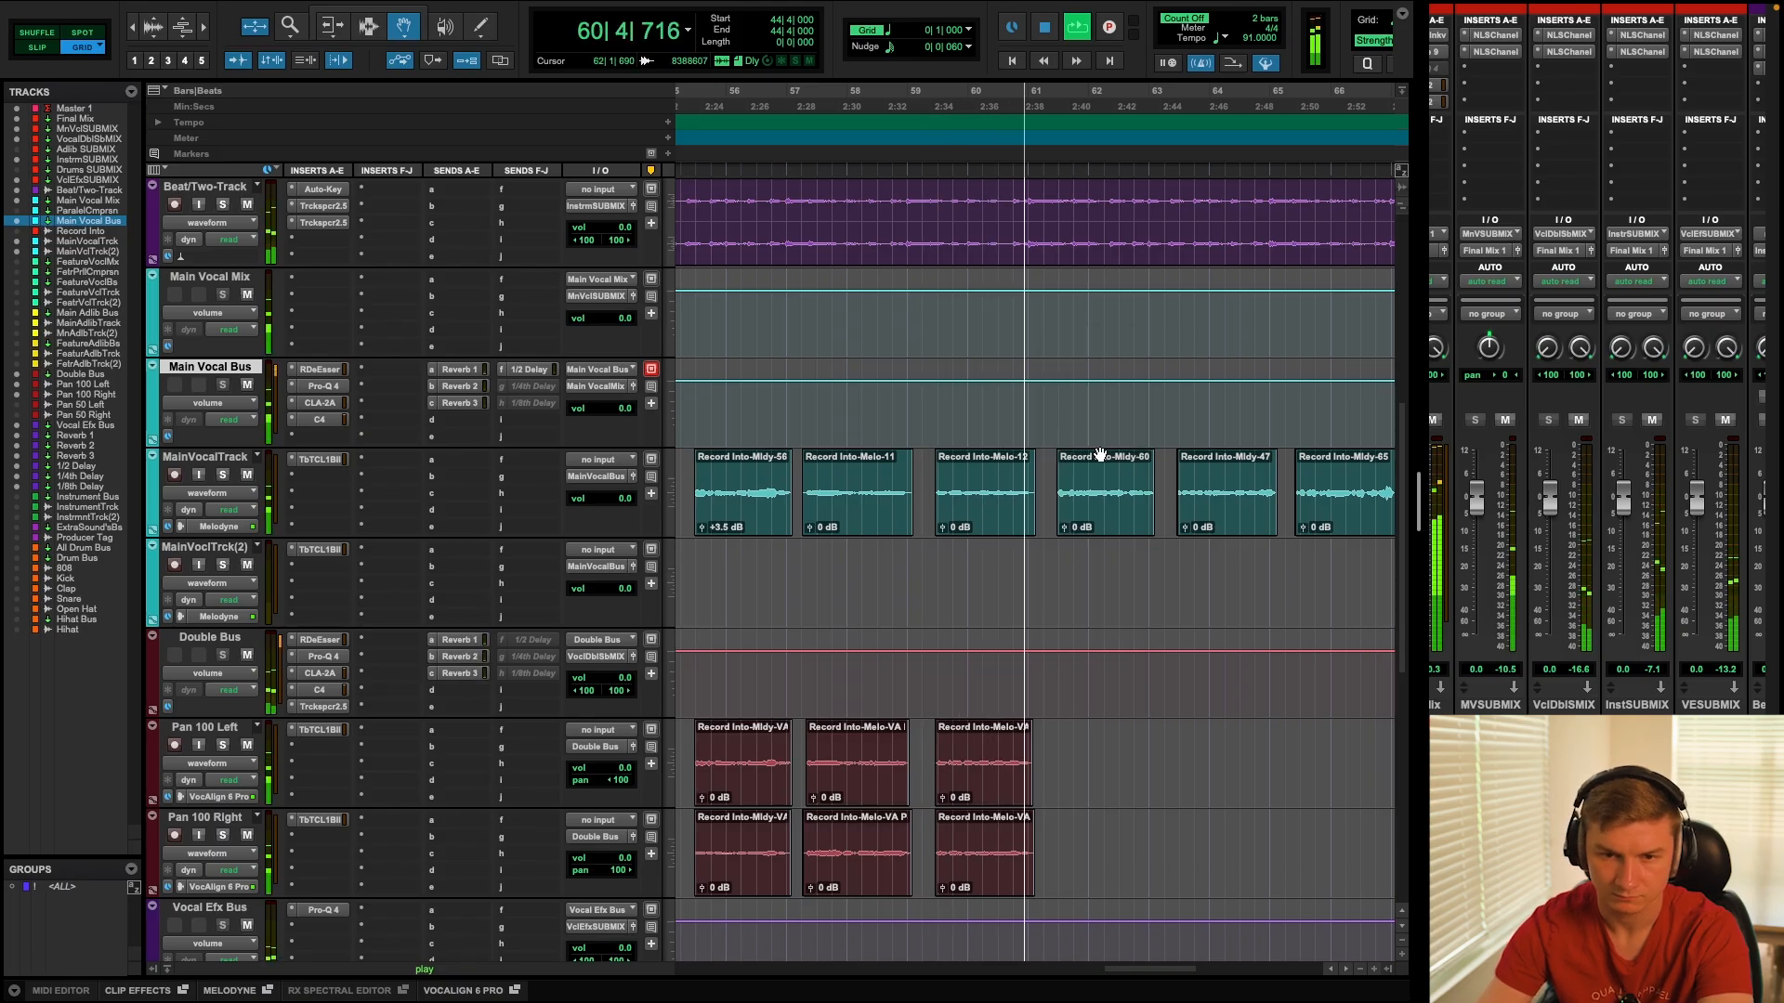
Stop playback and move the playback position to 53|3|000, at the start of the first Pan 100 Left and Right clips.
key("space")
key("r")
key("r")
key("r")
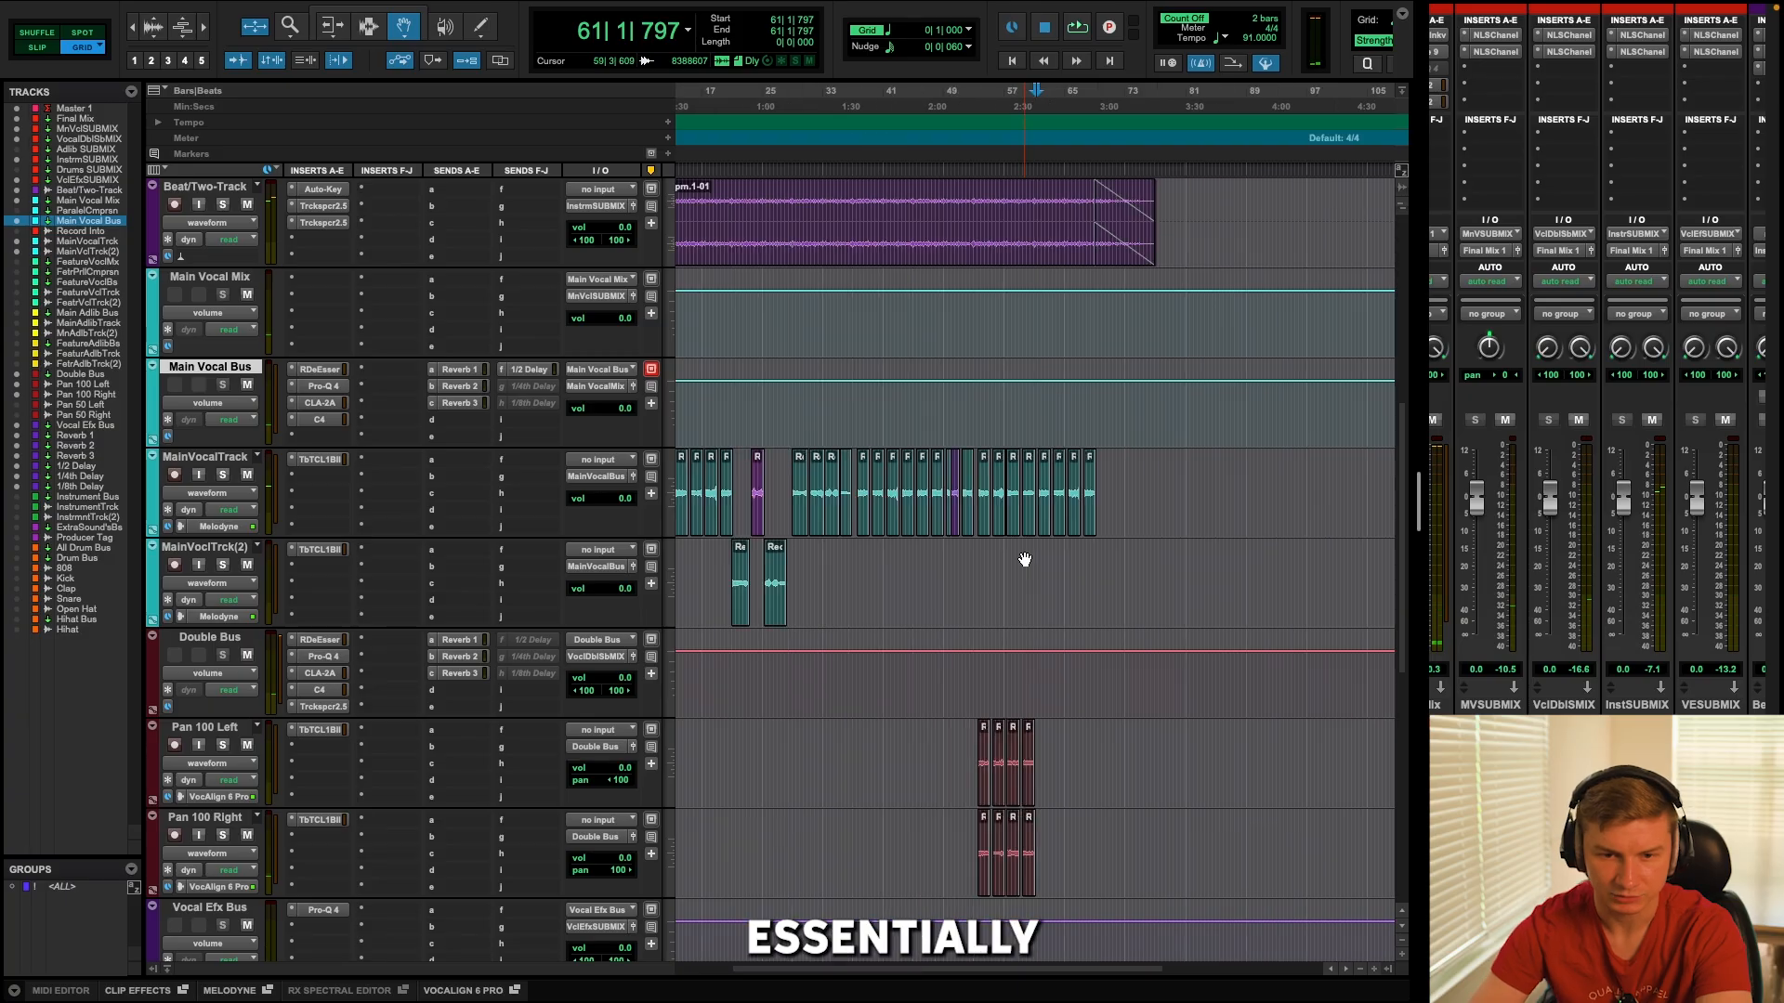
key("t")
left_click_drag(988, 970, 936, 975)
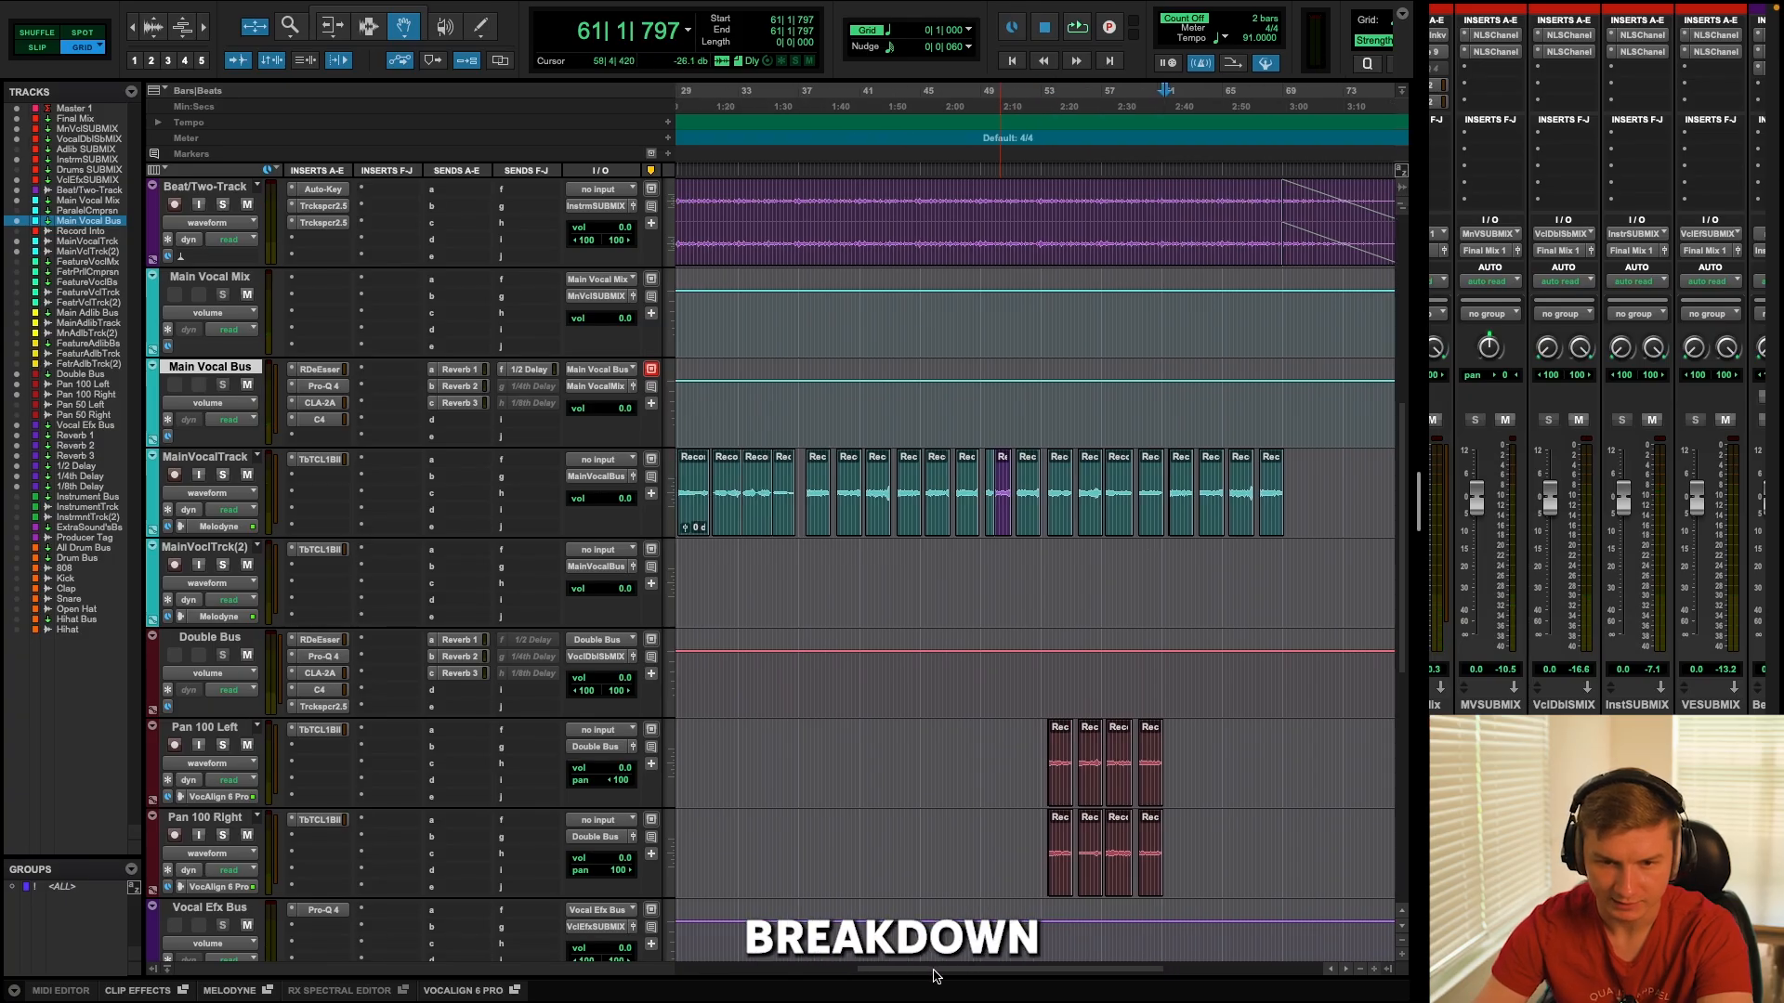
key("t")
key("t")
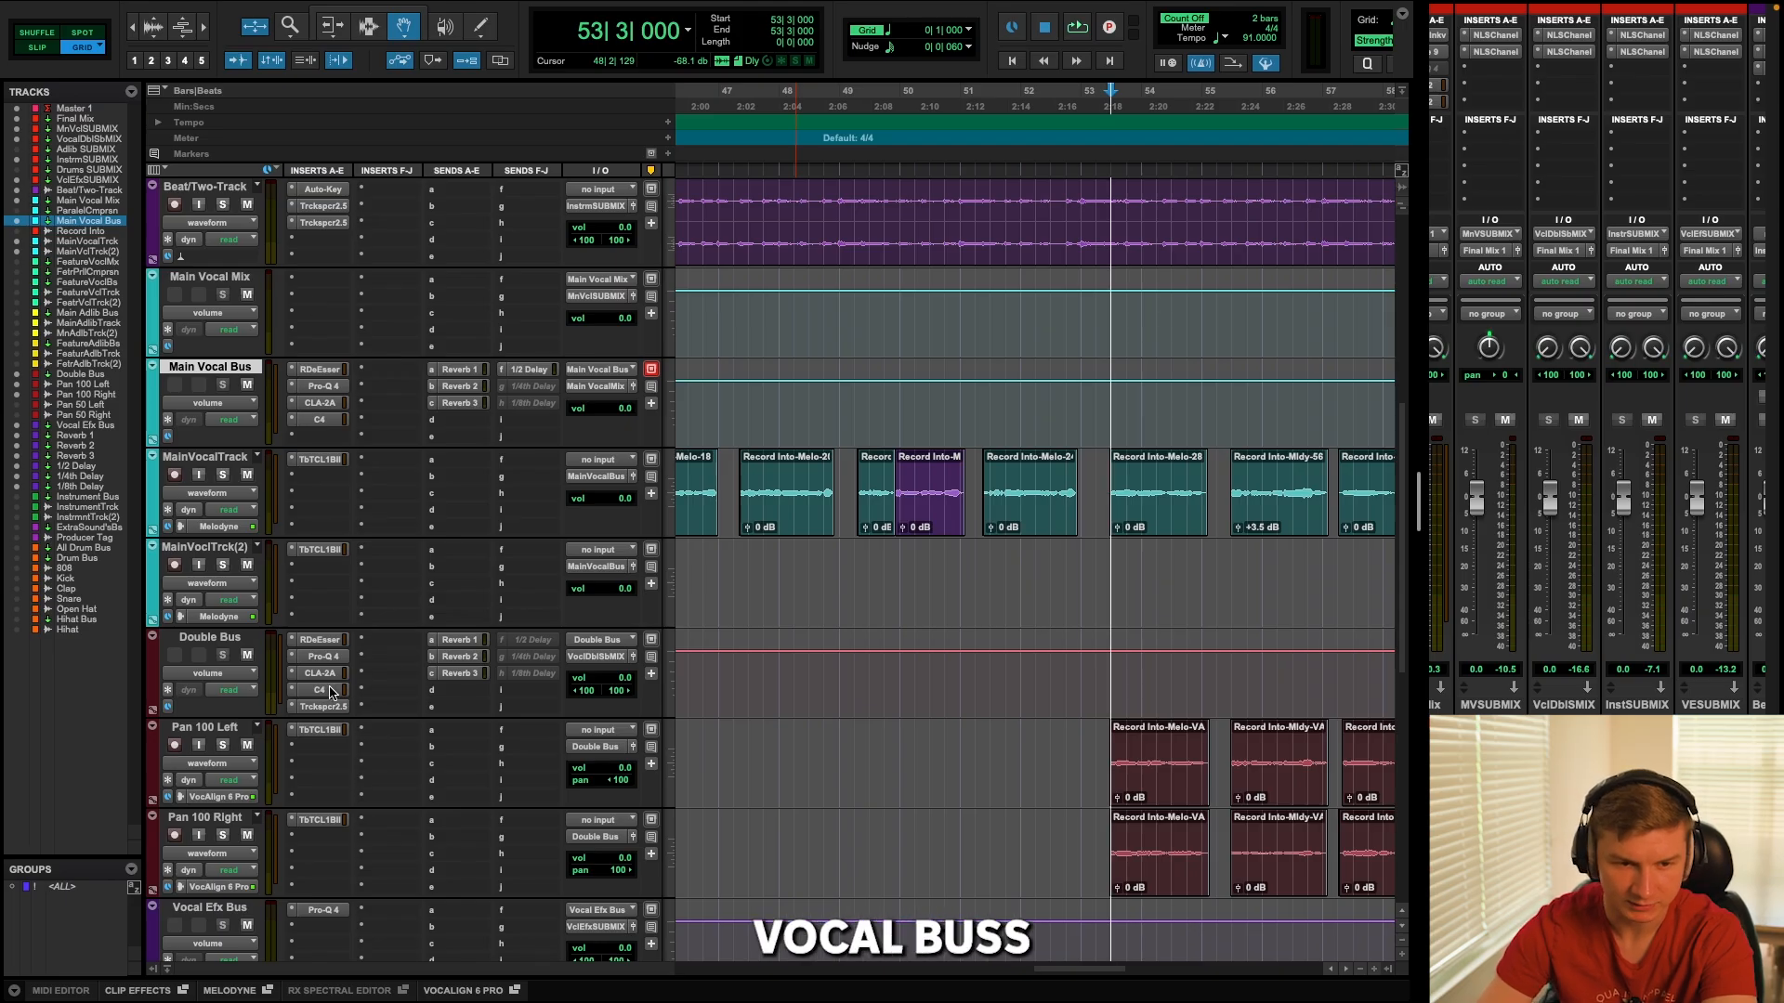
Compare the Double Bus send levels to Reverb 1, Reverb 2 and Reverb 3 with playback stopped.
left_click(470, 642)
left_click(467, 657)
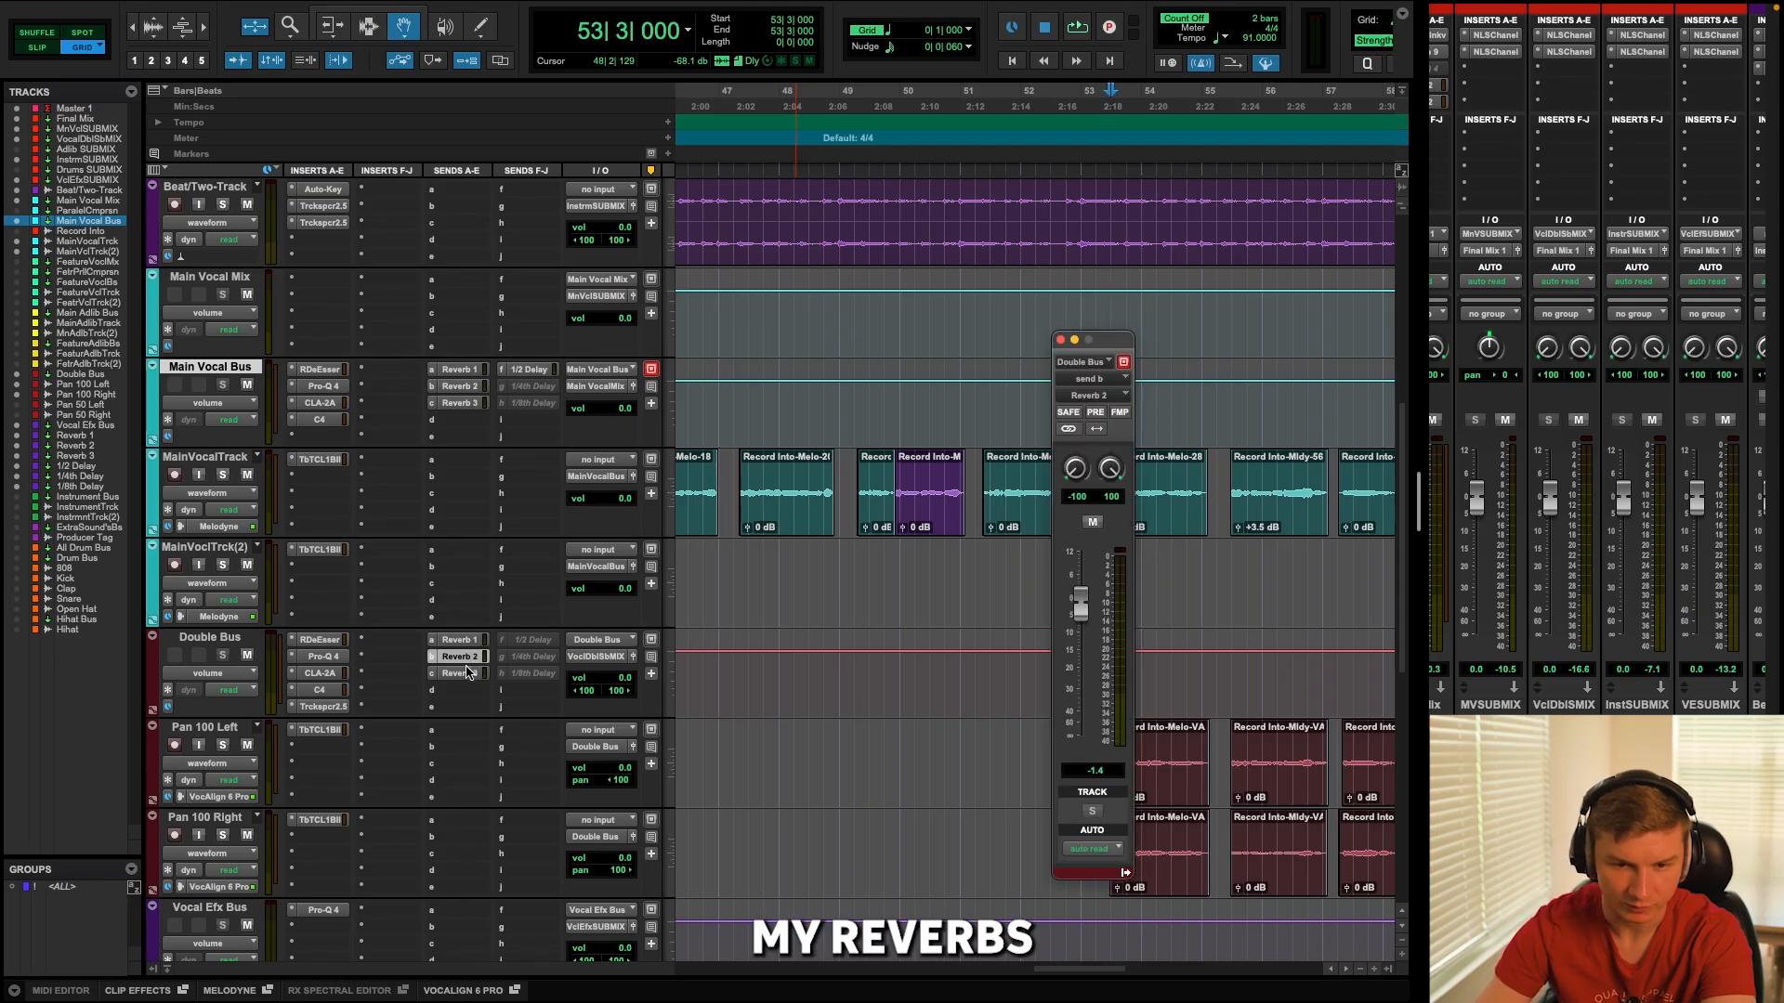
left_click(464, 672)
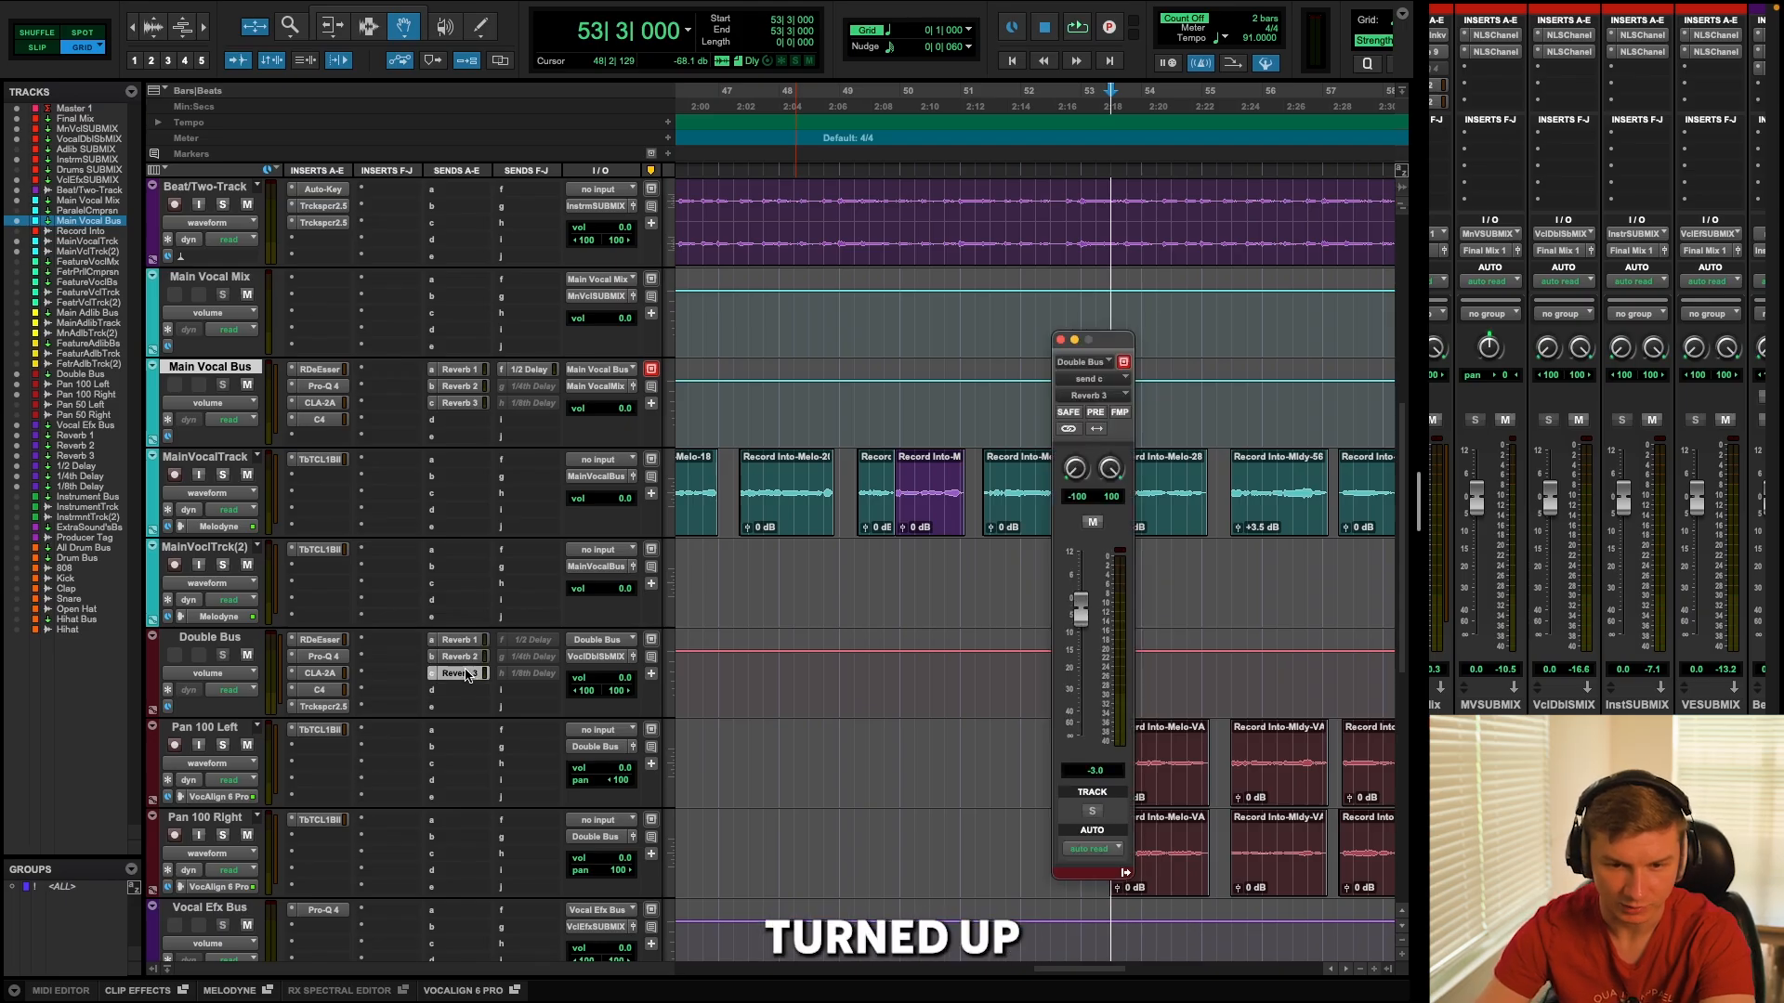
Examine the CLA-2A and Trackspacer 2.5 settings on the Double Bus with playback stopped.
left_click(320, 673)
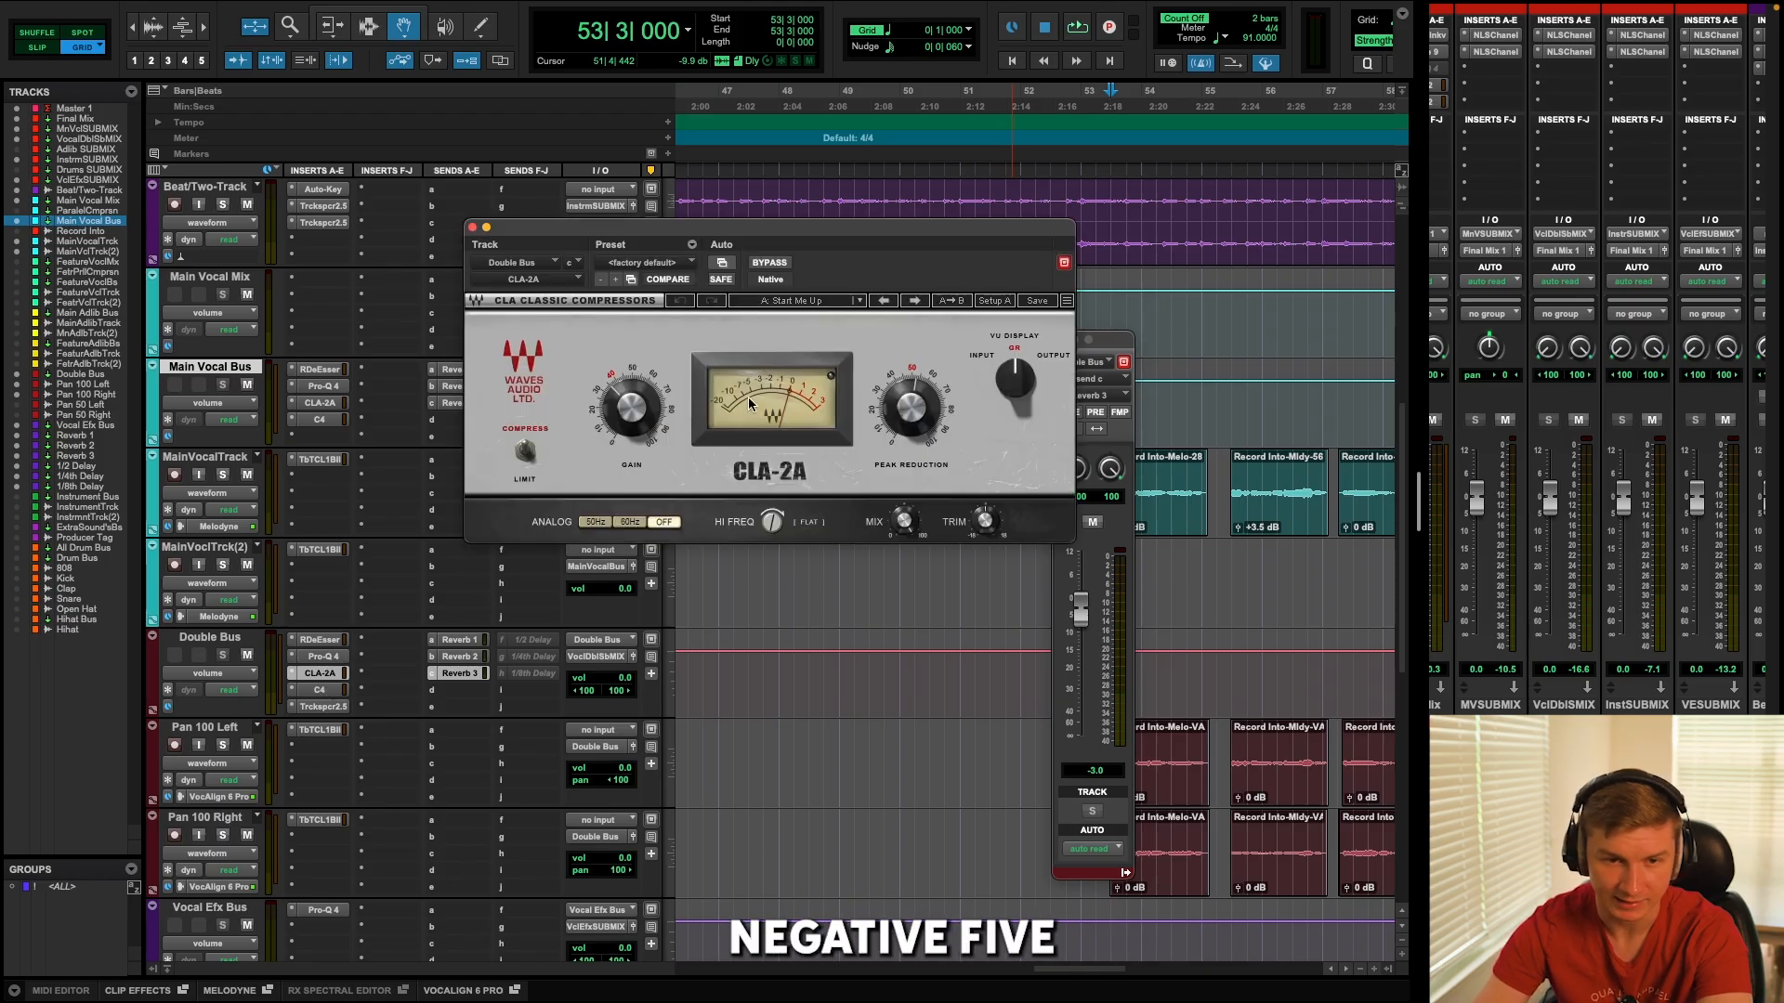
left_click(319, 708)
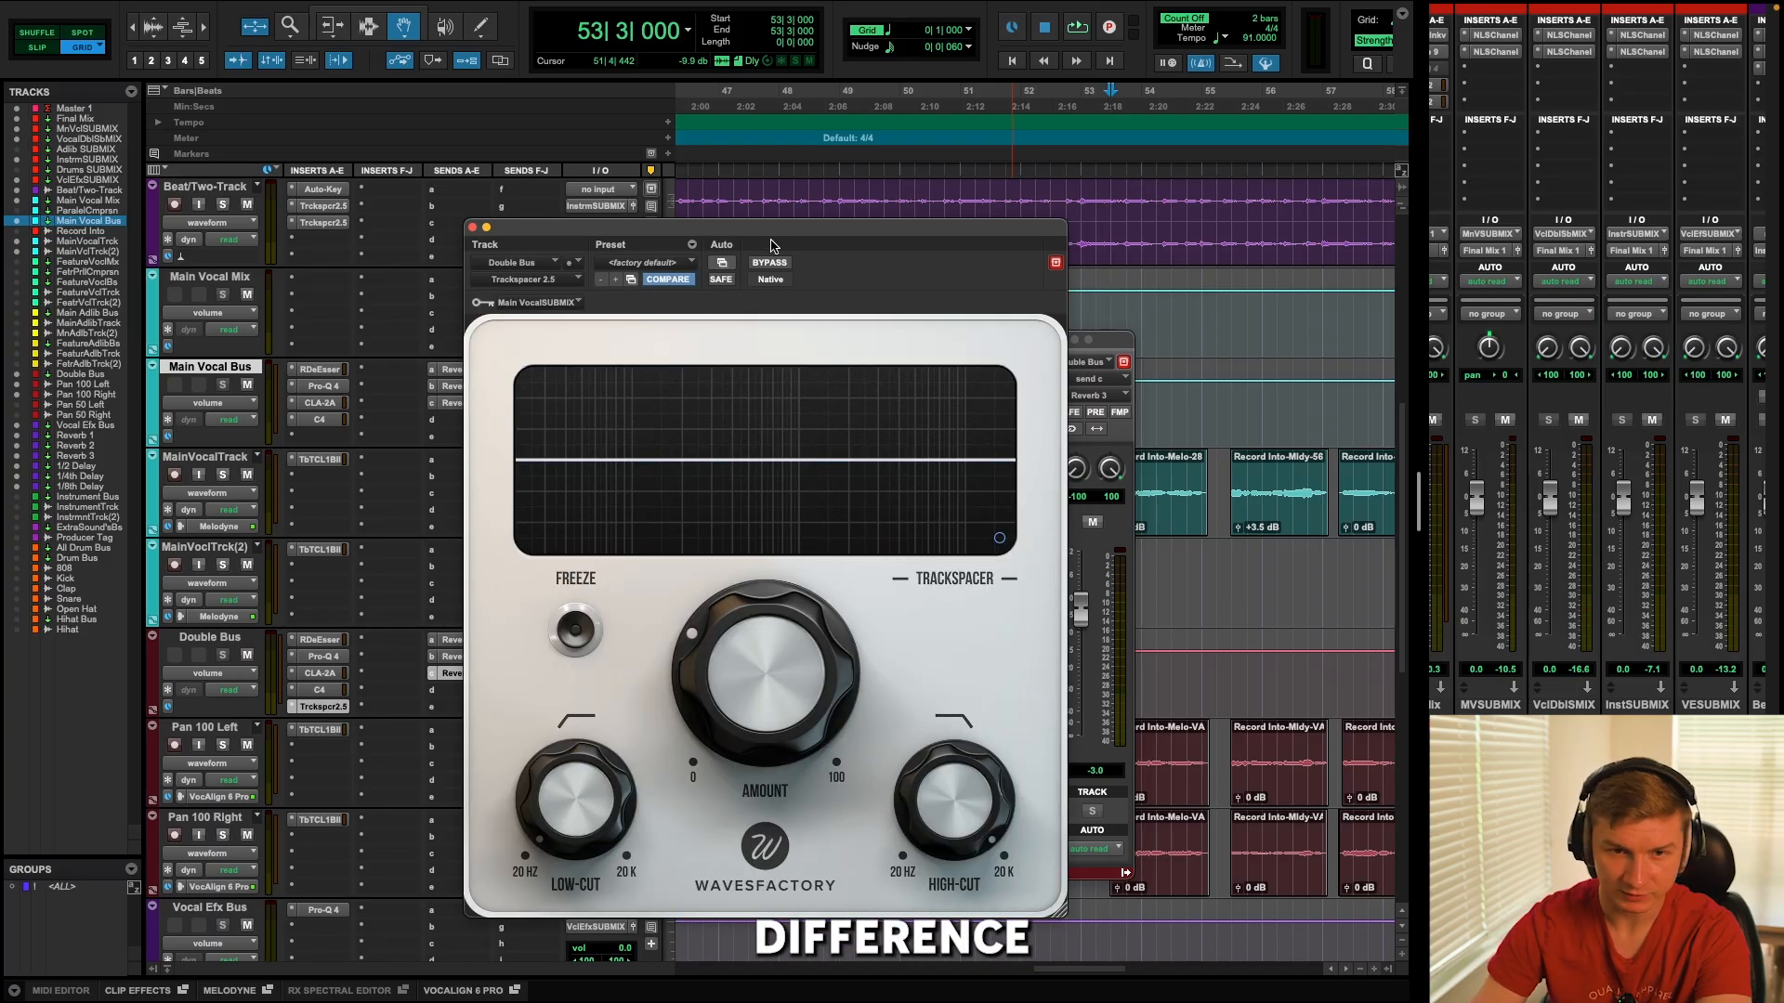
left_click_drag(771, 237, 609, 221)
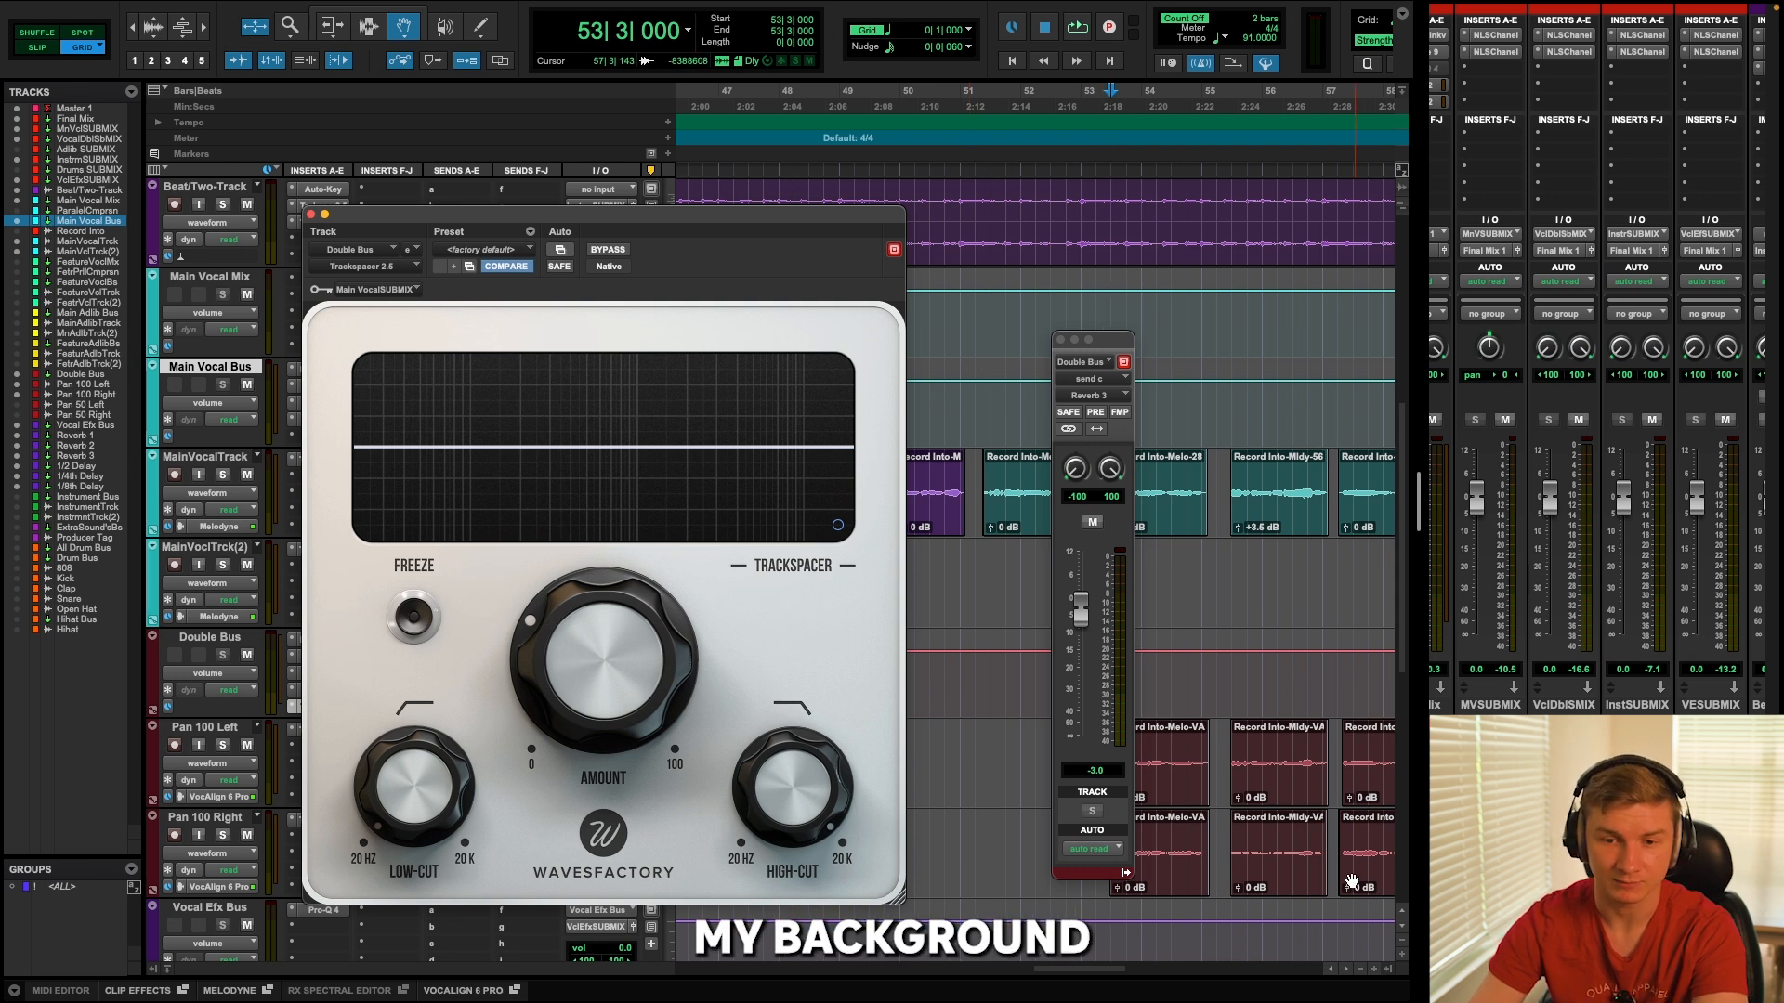
Play from 53|2|000 comparing the Double Bus with Trackspacer 2.5 bypassed and active, stop playback and close the plugin and send windows.
left_click(1096, 105)
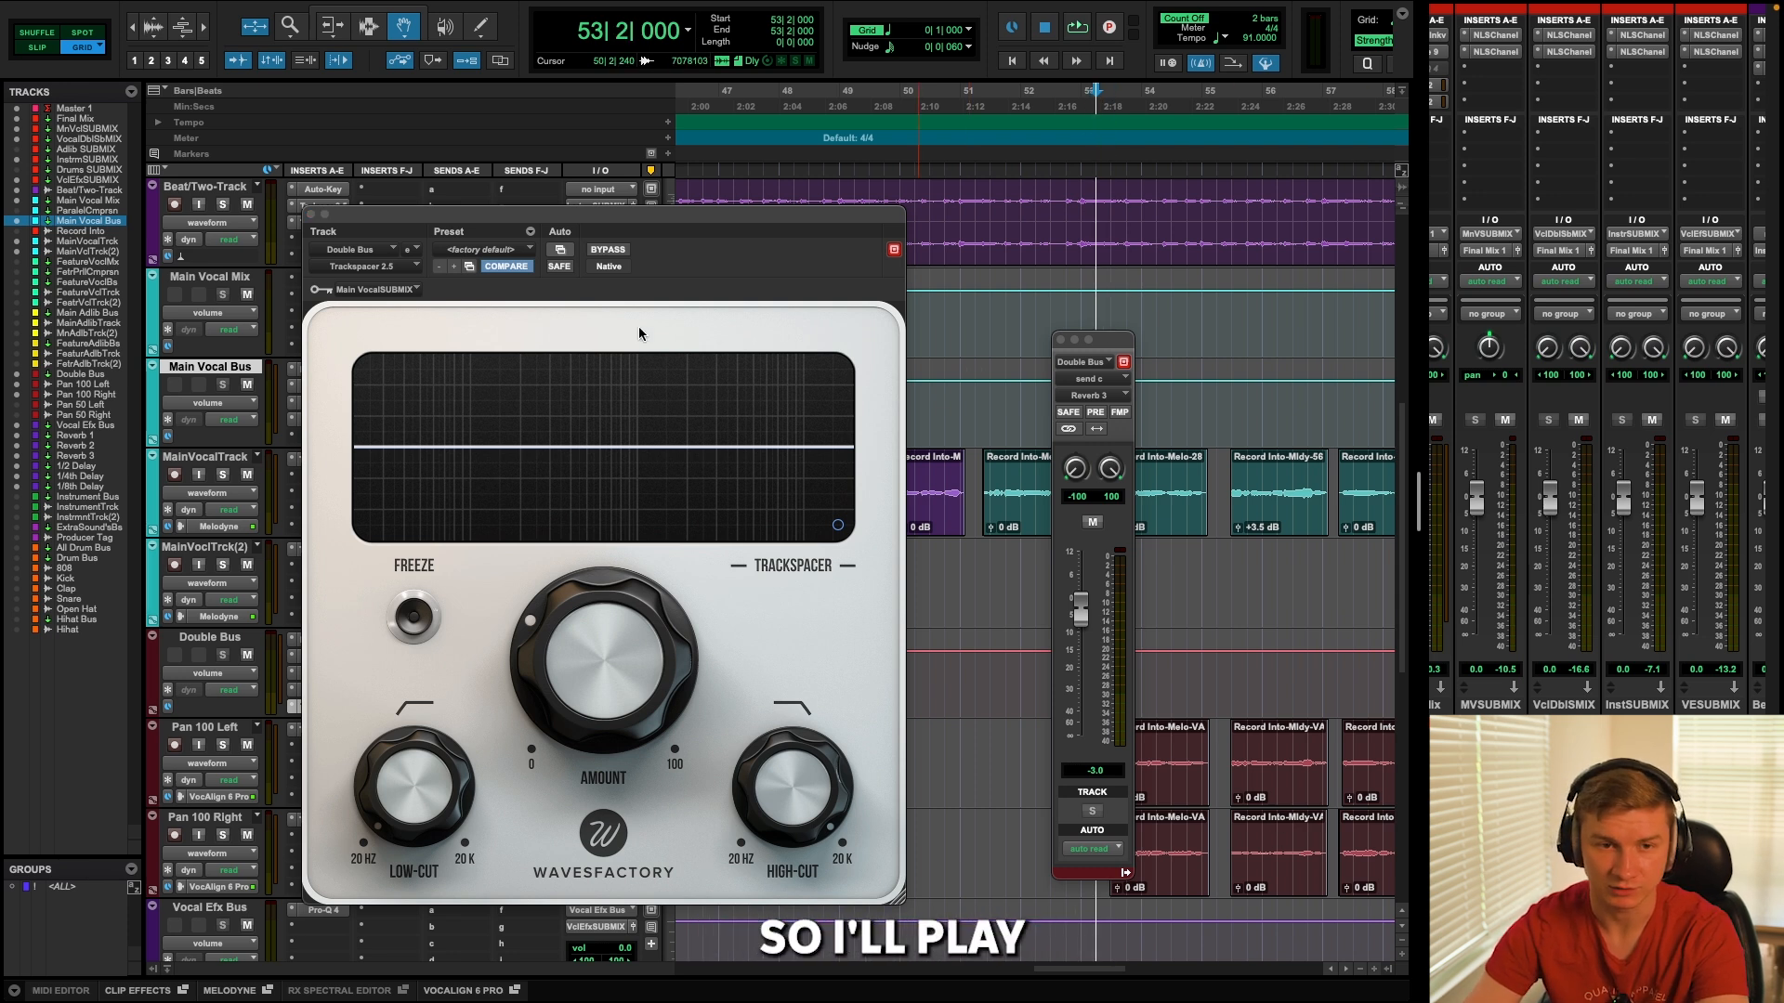
key("space")
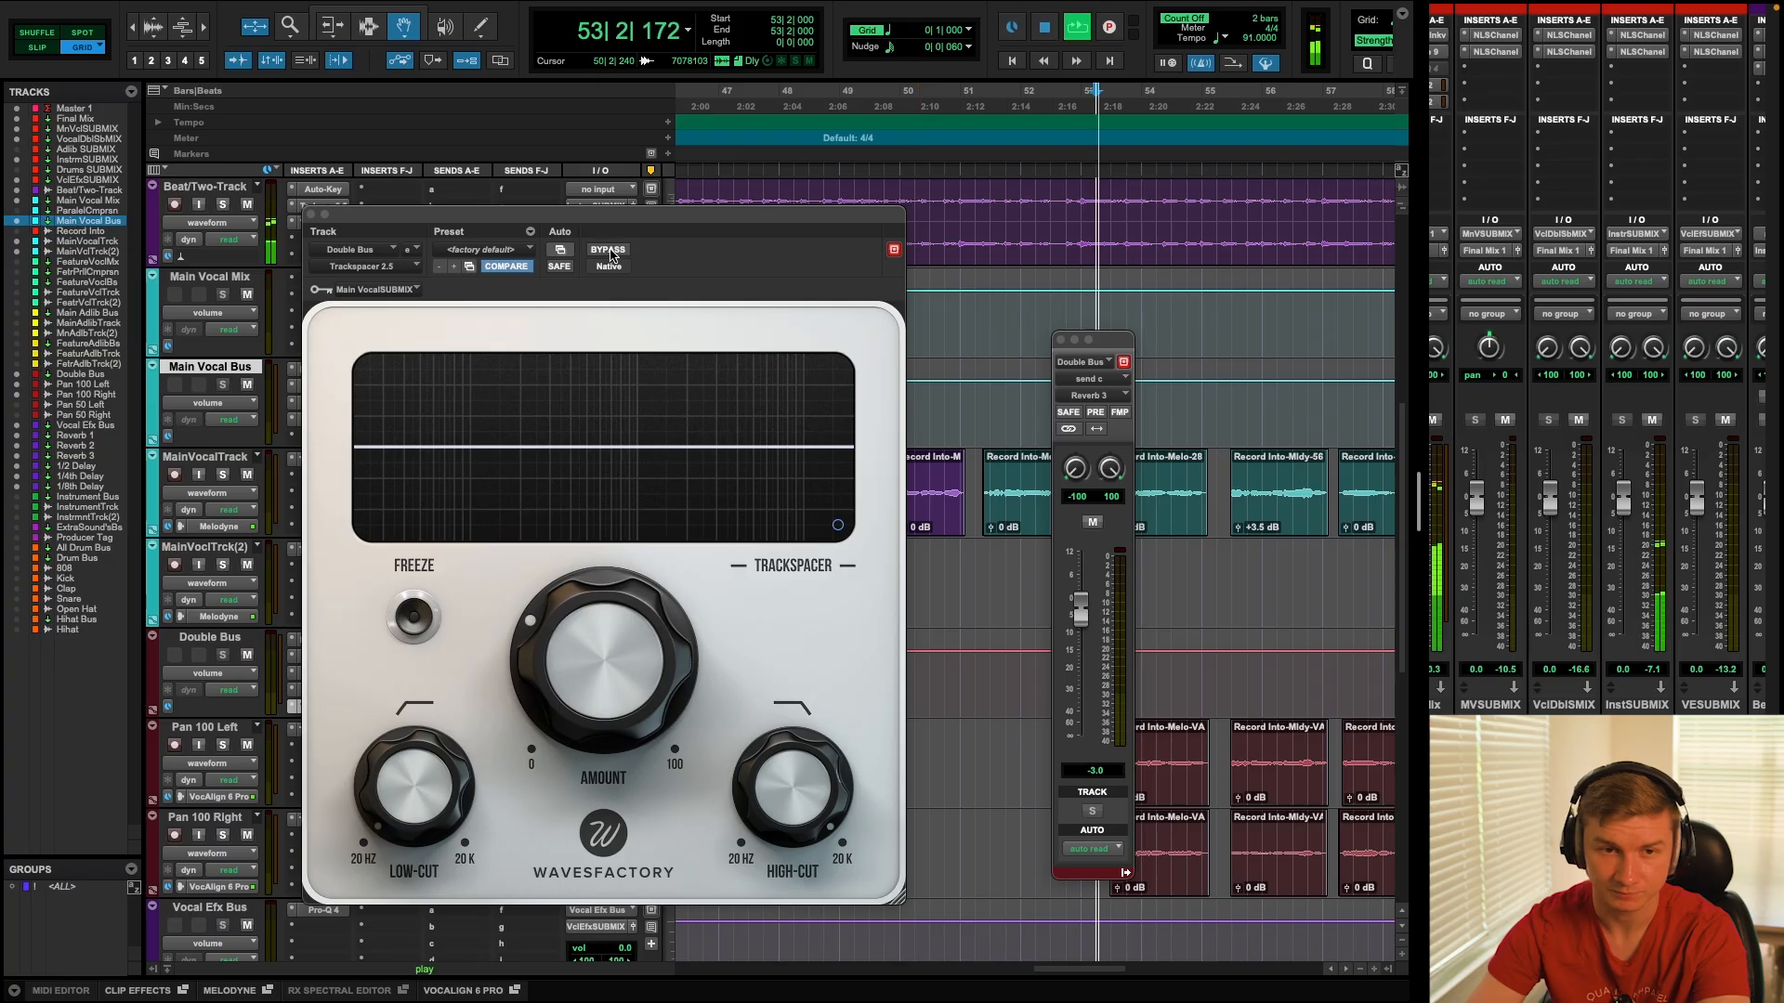
left_click(609, 250)
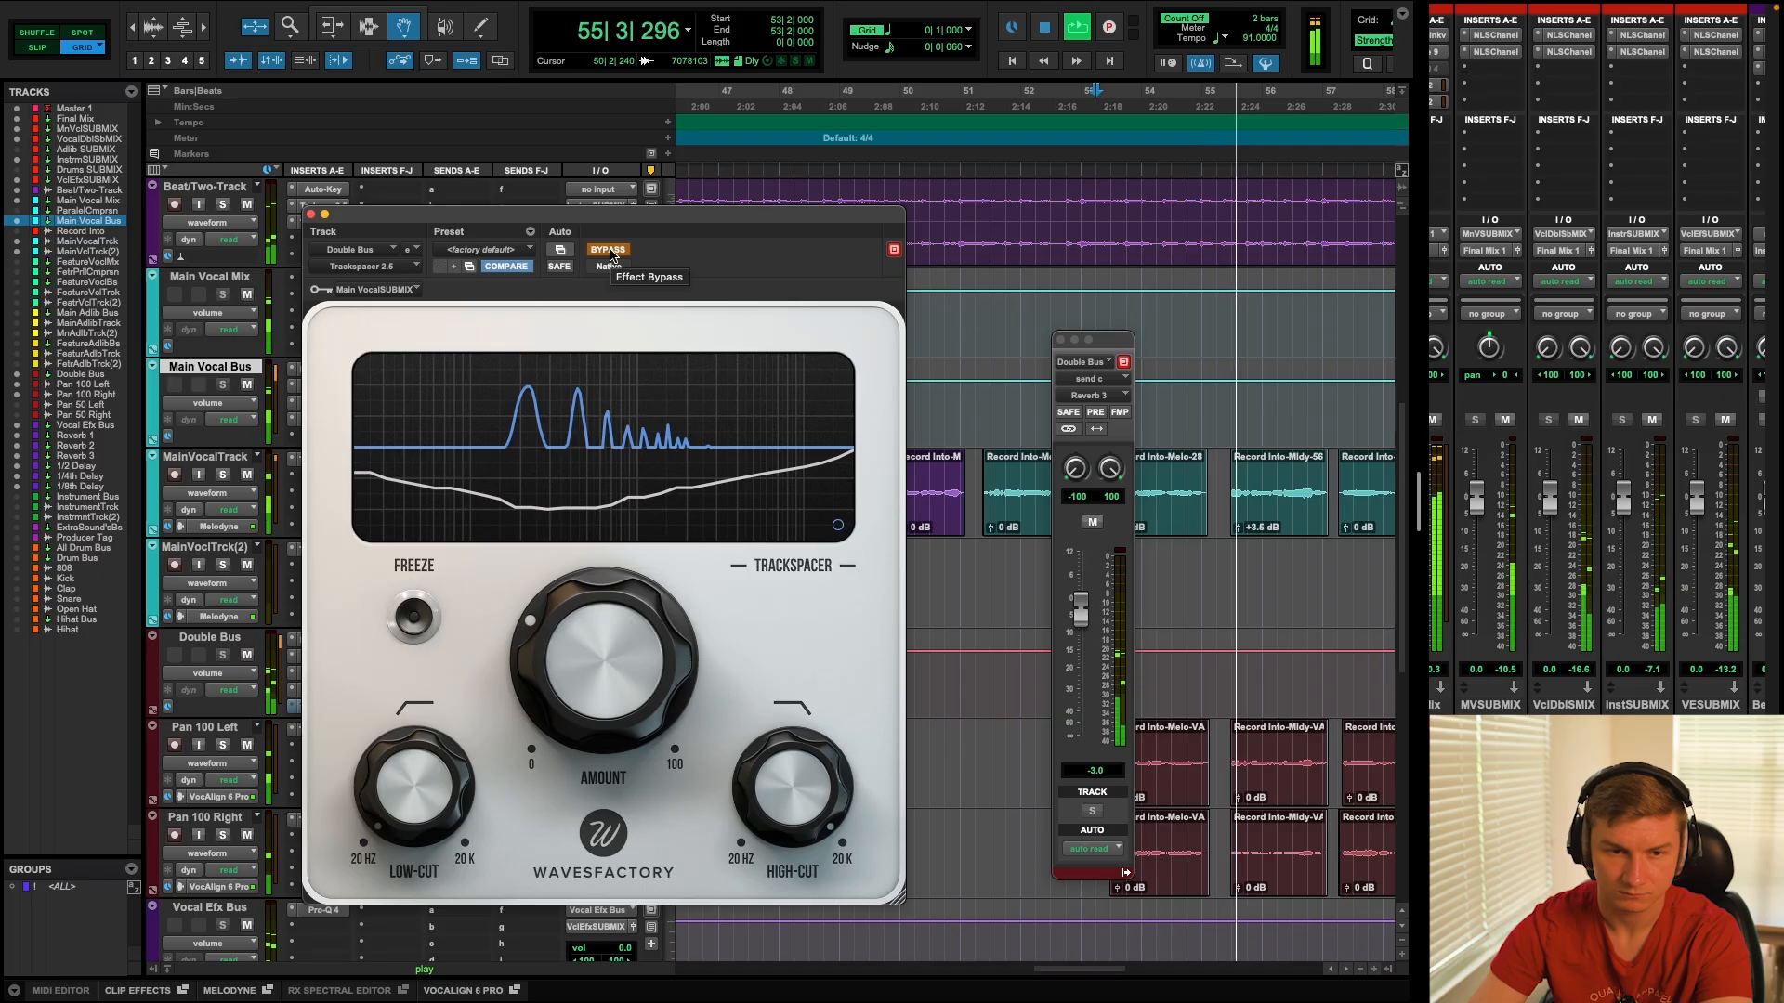
left_click(609, 249)
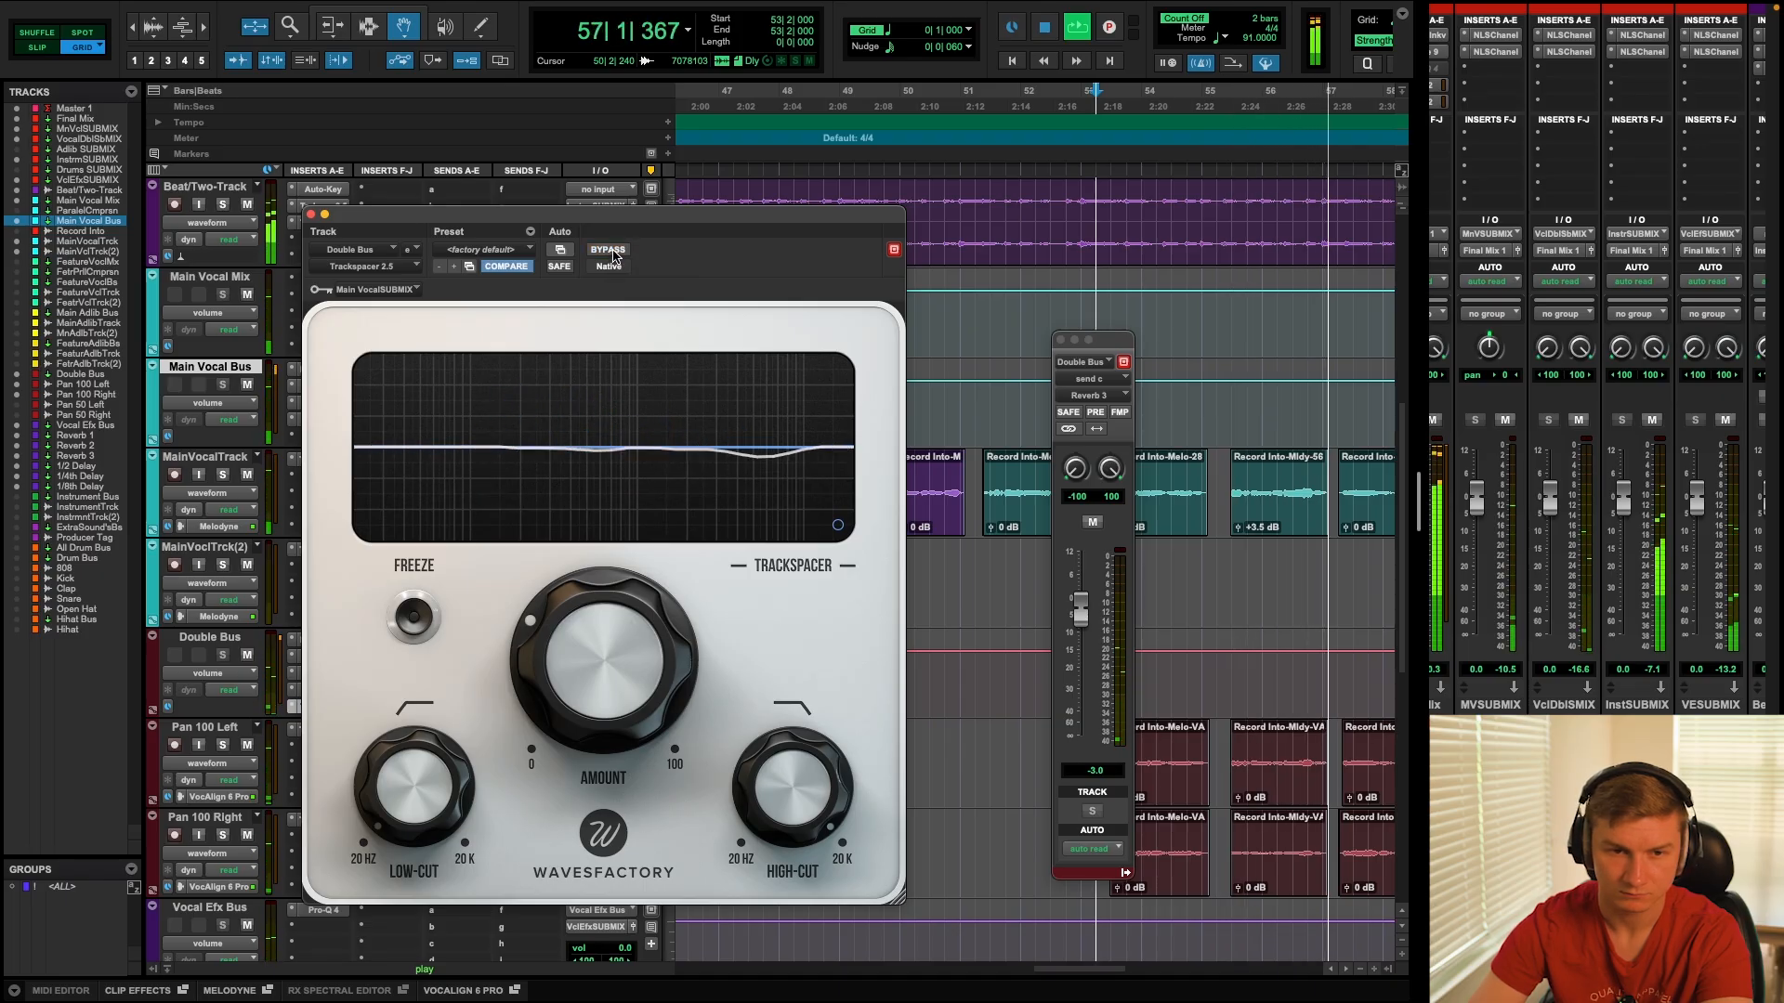
left_click(311, 215)
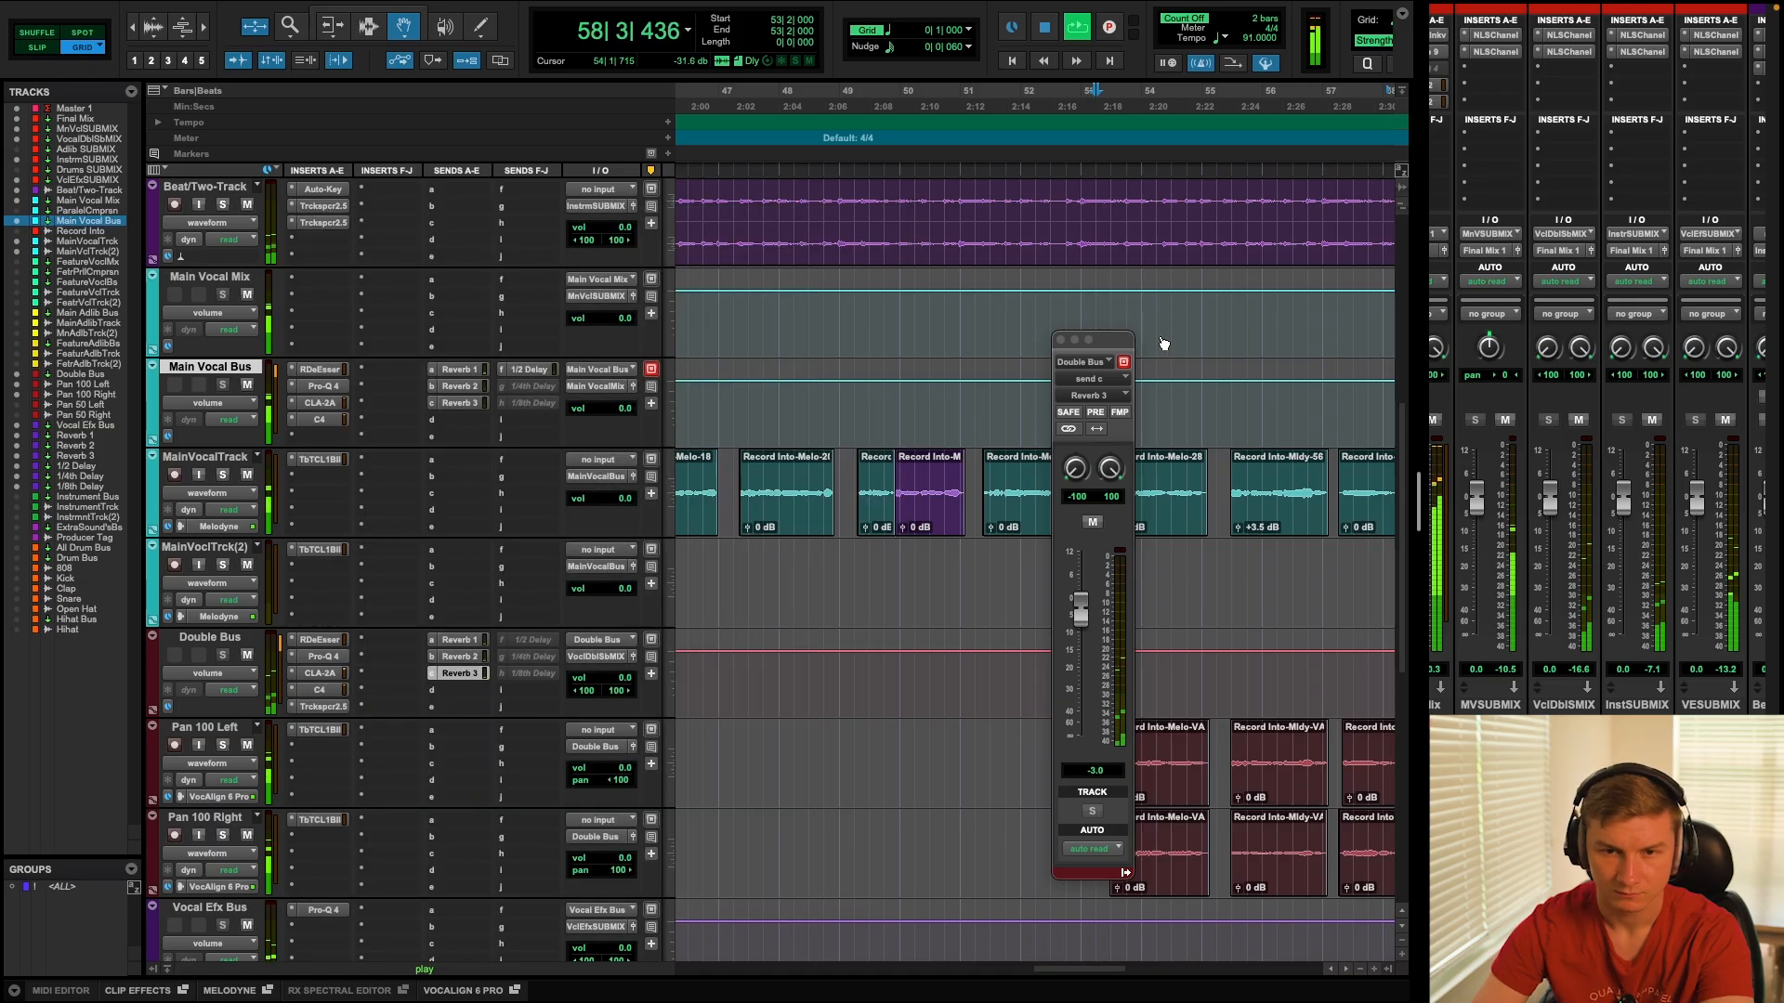
key("space")
left_click(1060, 340)
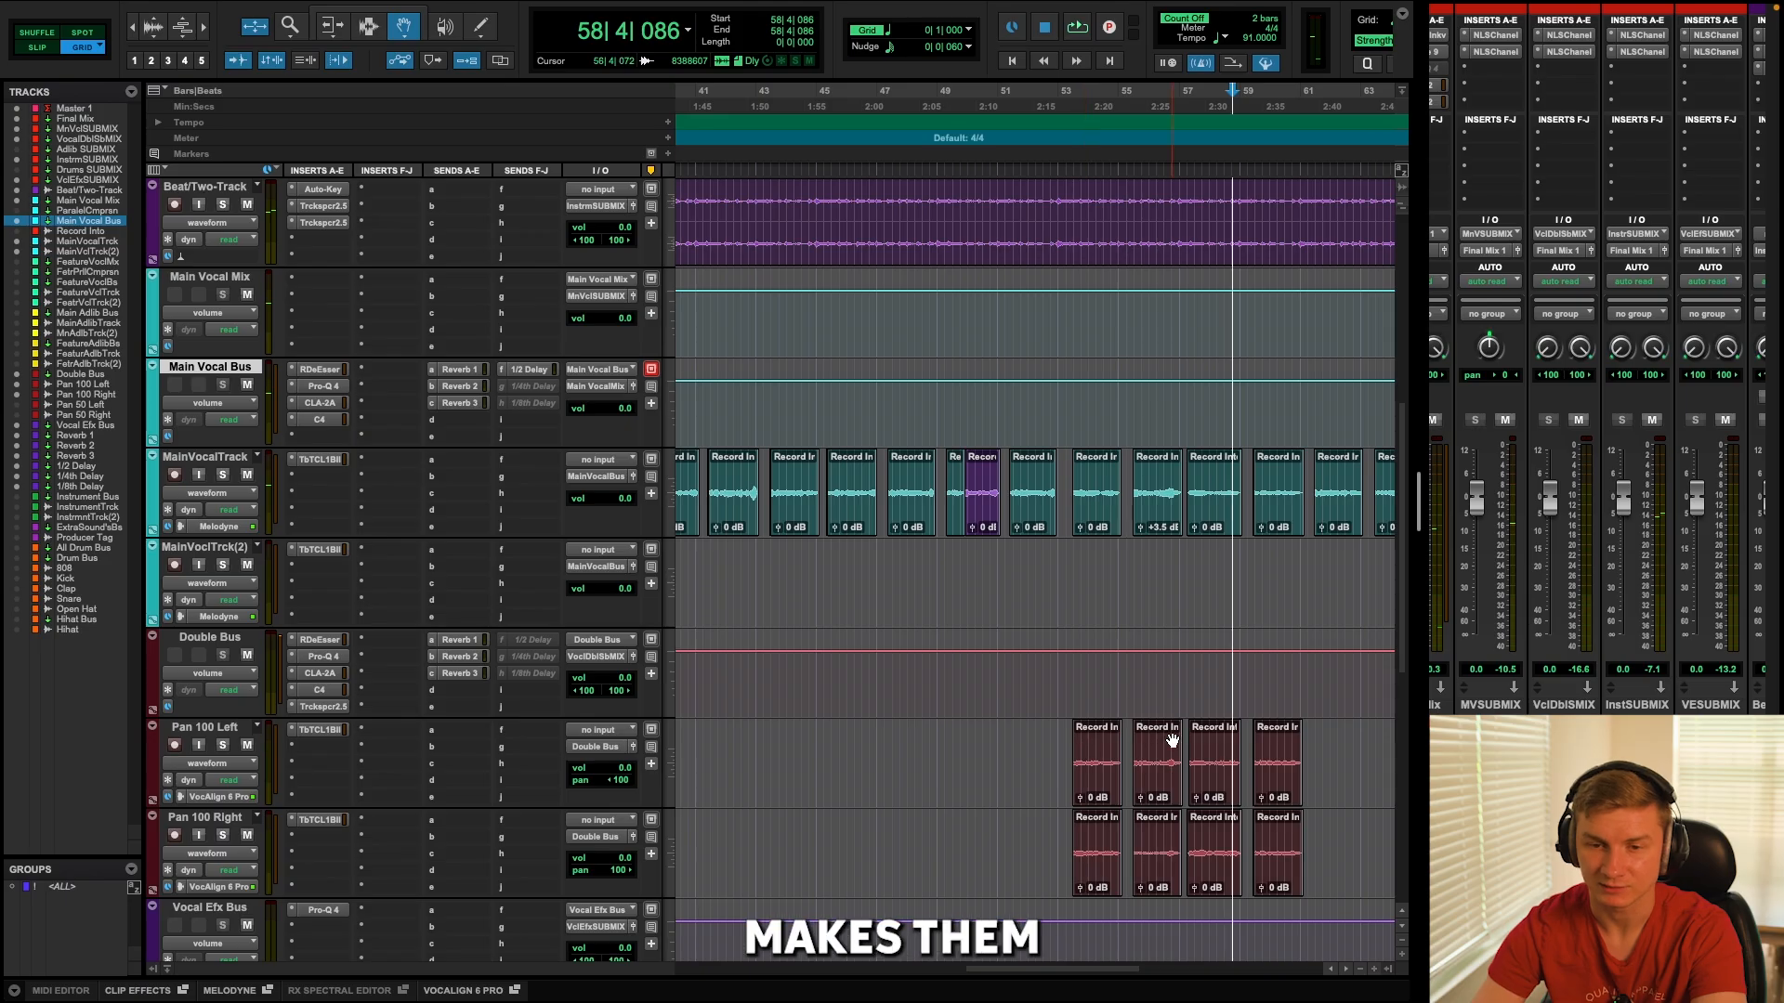
Check how the last Pan 100 Left and Right clips line up with the main vocal clip above them.
scroll(1151, 758, "right", 4)
left_click(1135, 774)
left_click(1122, 858)
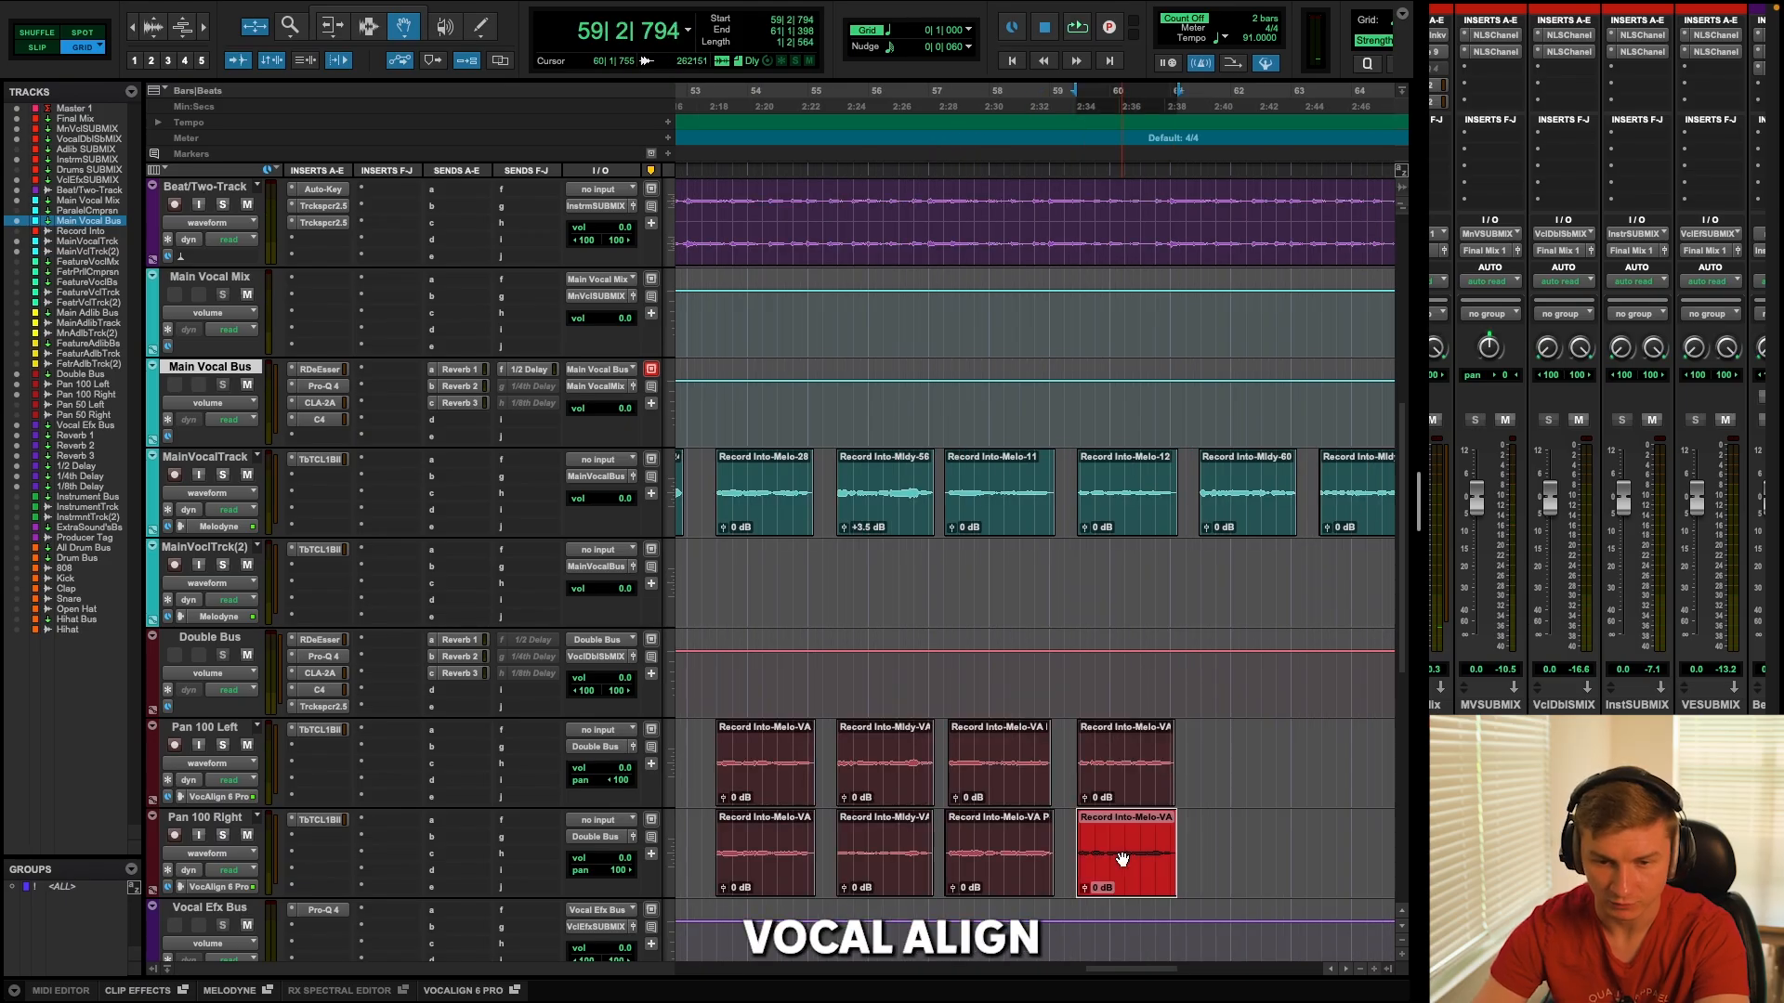
left_click(1132, 789, "shift")
key("ctrl+]")
key("ctrl+]")
key("ctrl+]")
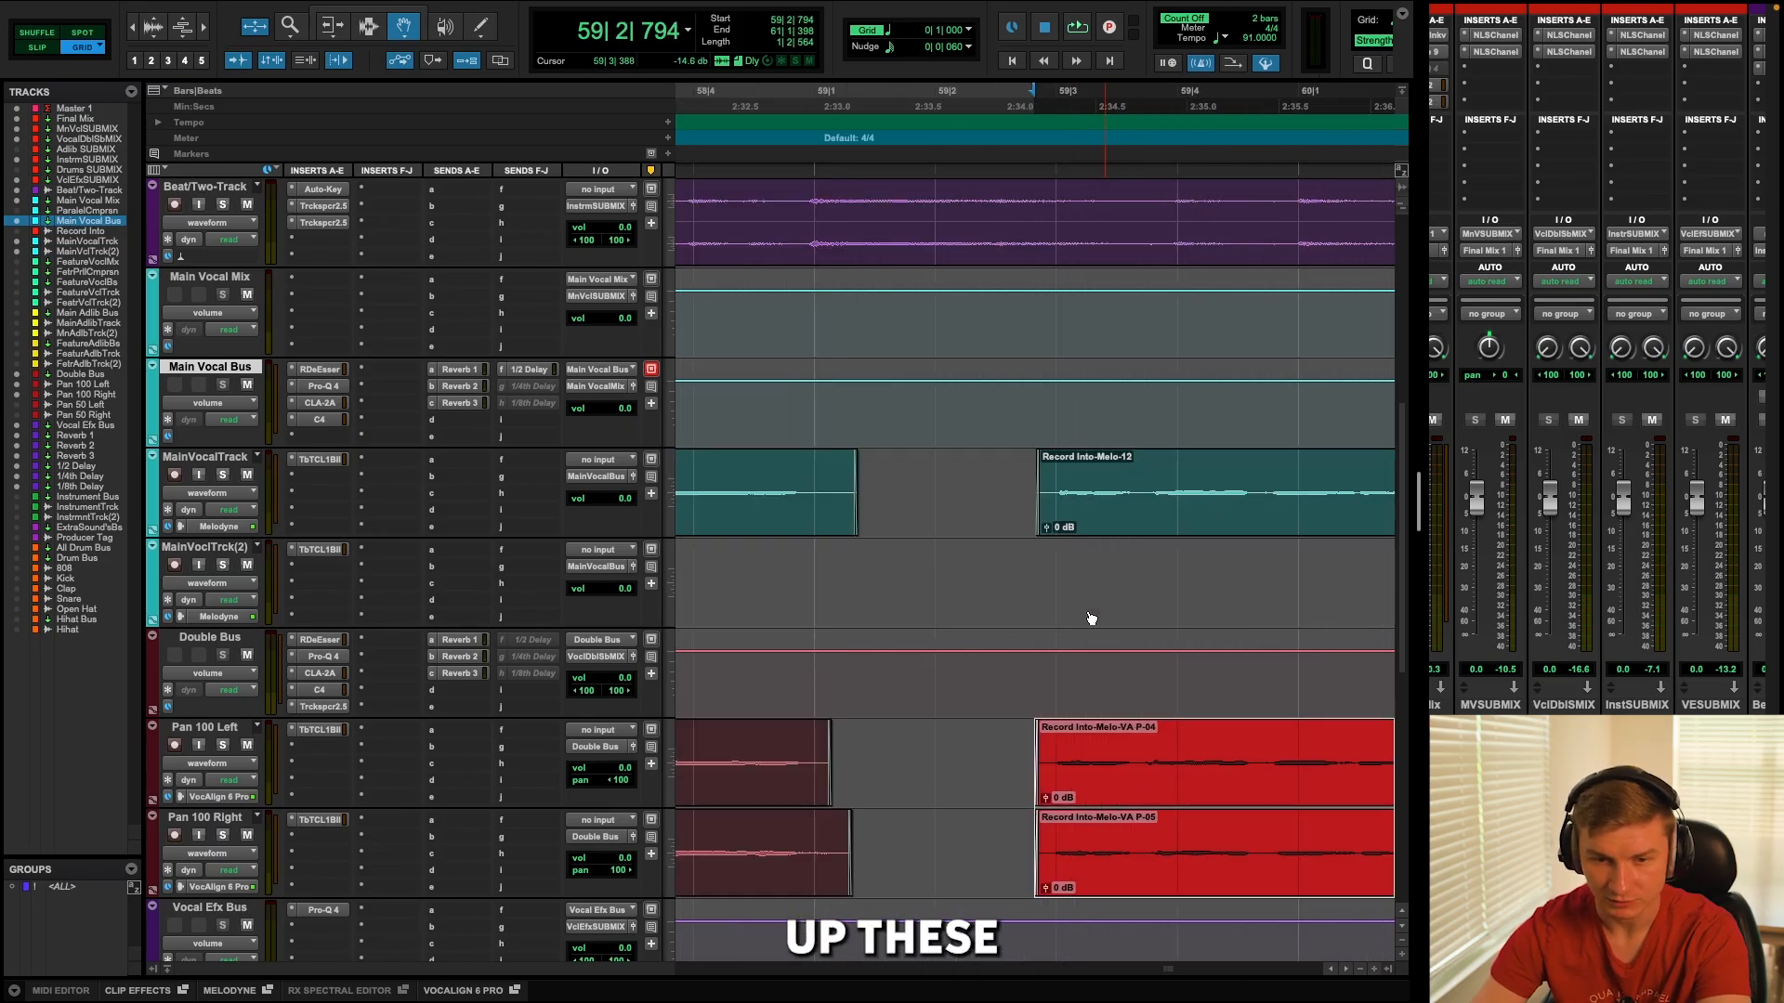
key("ctrl+[")
key("ctrl+[")
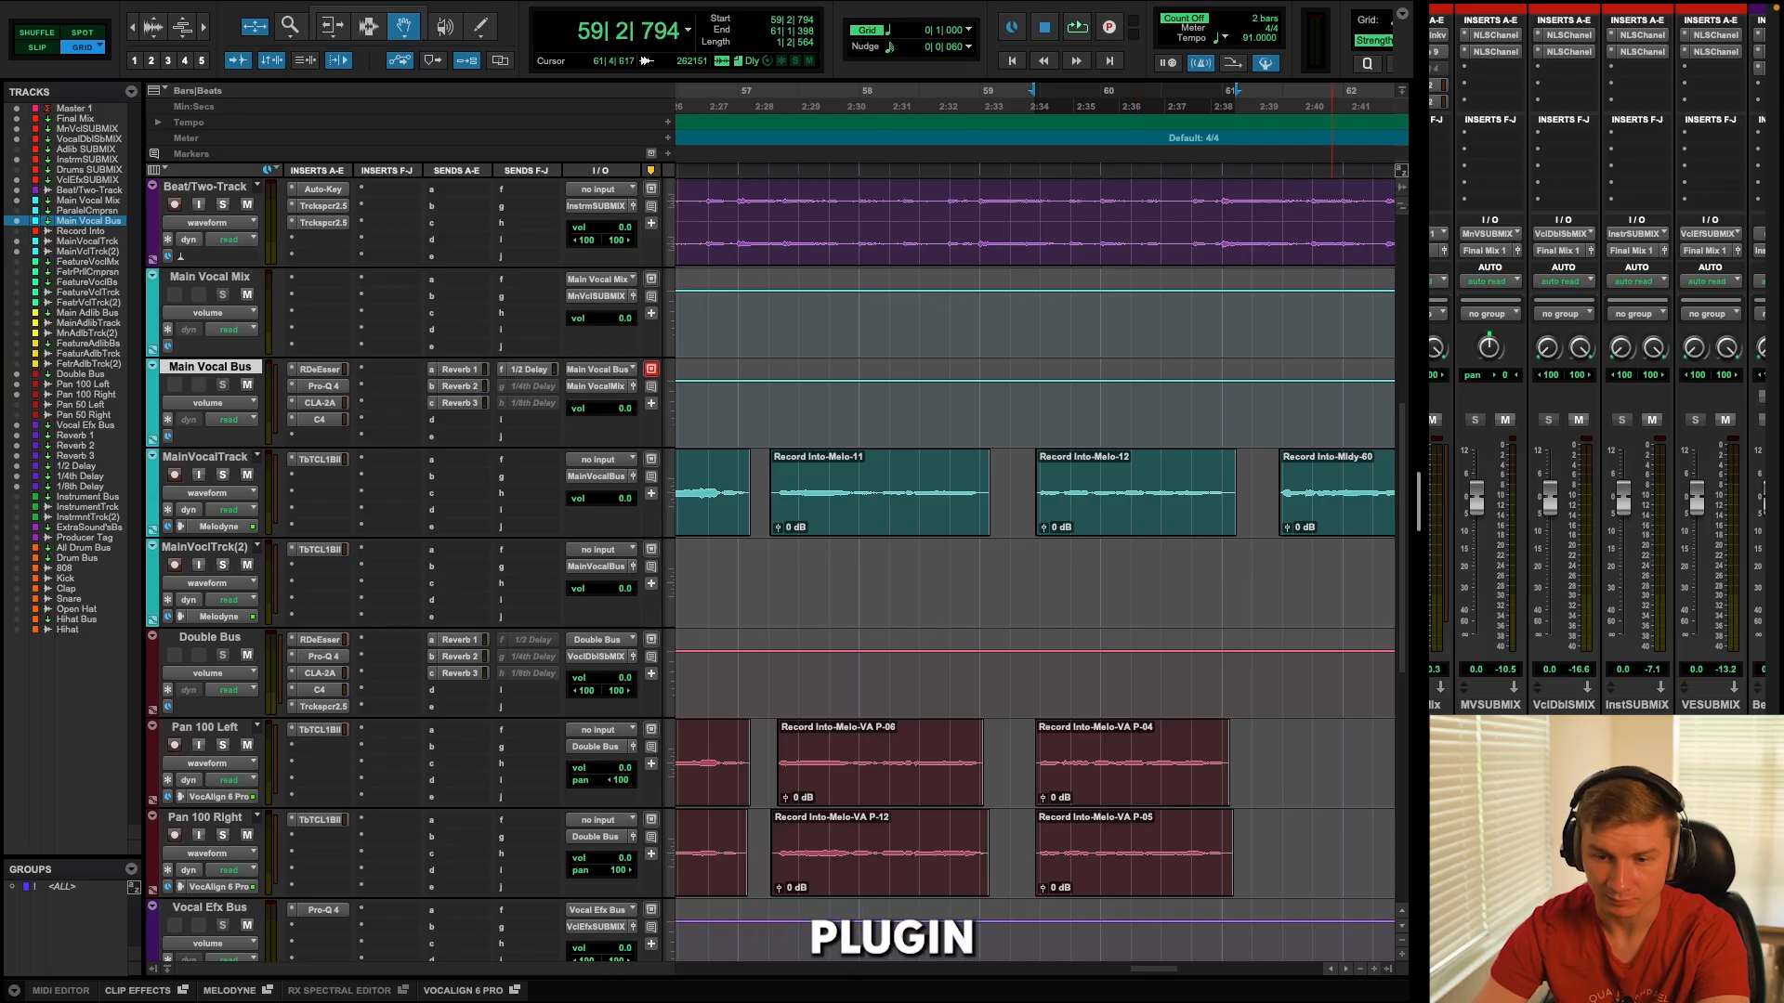
key("ctrl+[")
key("ctrl+[")
key("ctrl+[")
key("ctrl+[")
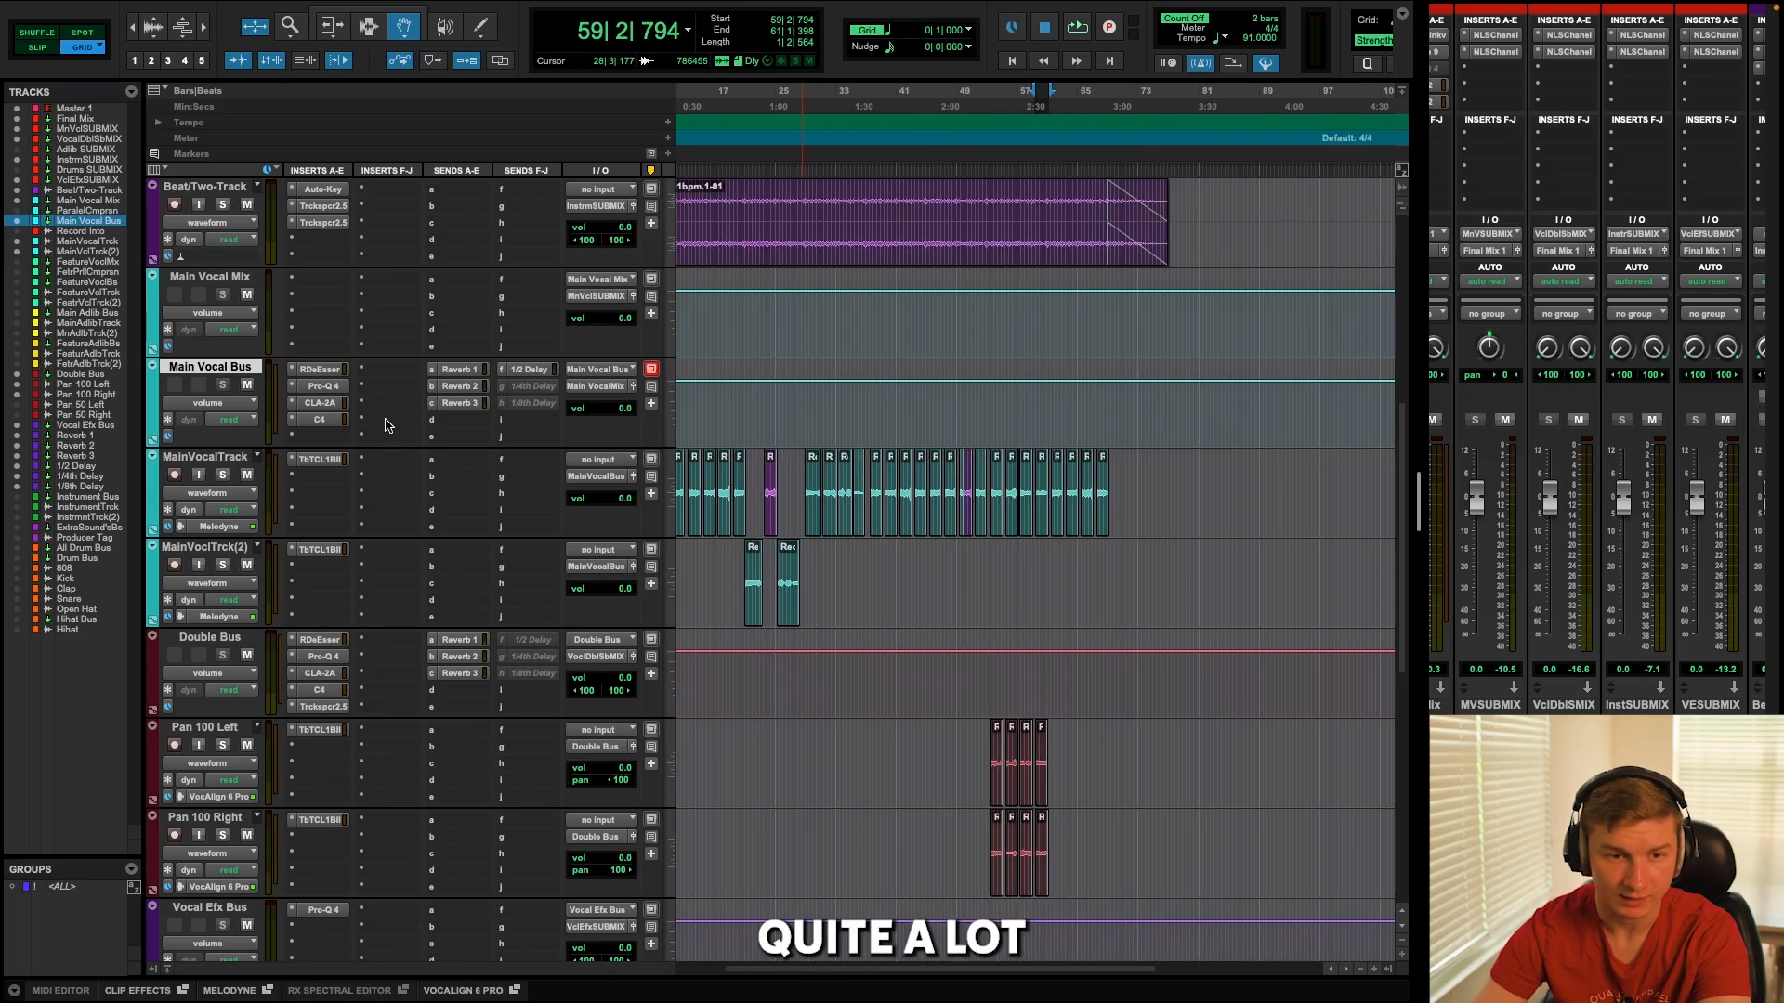
Compare the ValhallaVintageVerb settings on Reverb 1, Reverb 2 and Reverb 3.
scroll(388, 425, "up", 3)
scroll(430, 514, "down", 5)
scroll(448, 540, "up", 2)
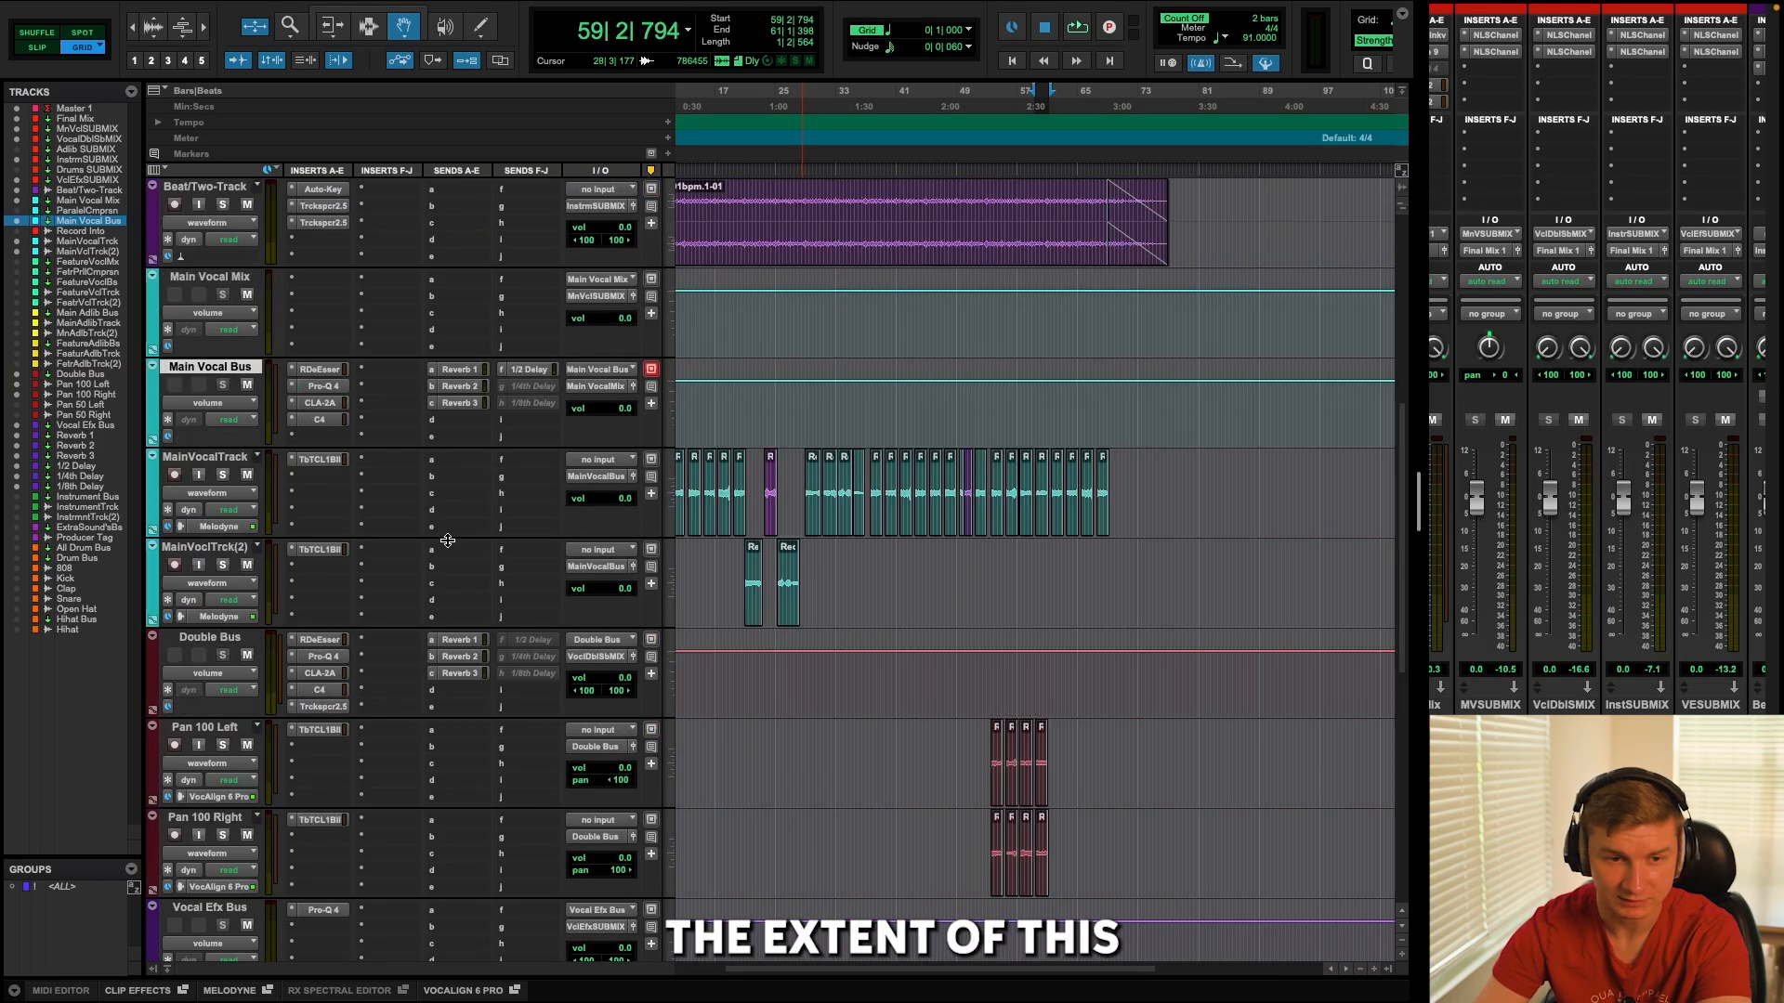
scroll(448, 541, "down", 5)
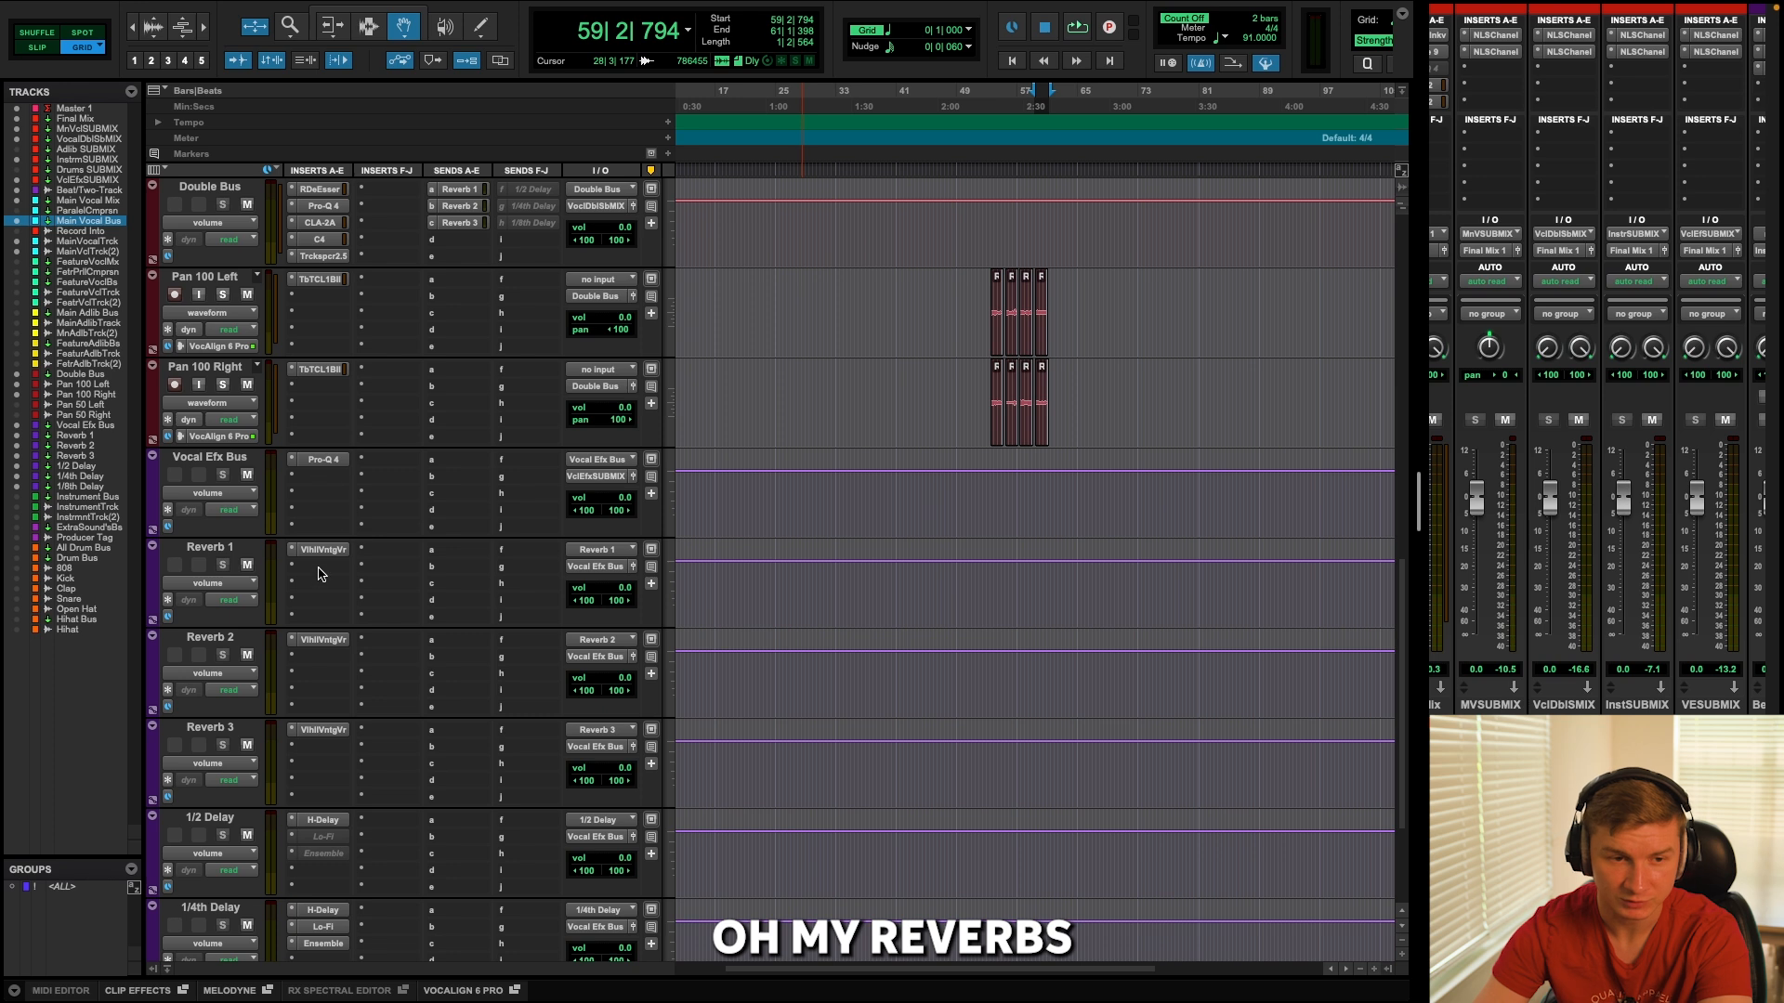
left_click(323, 550)
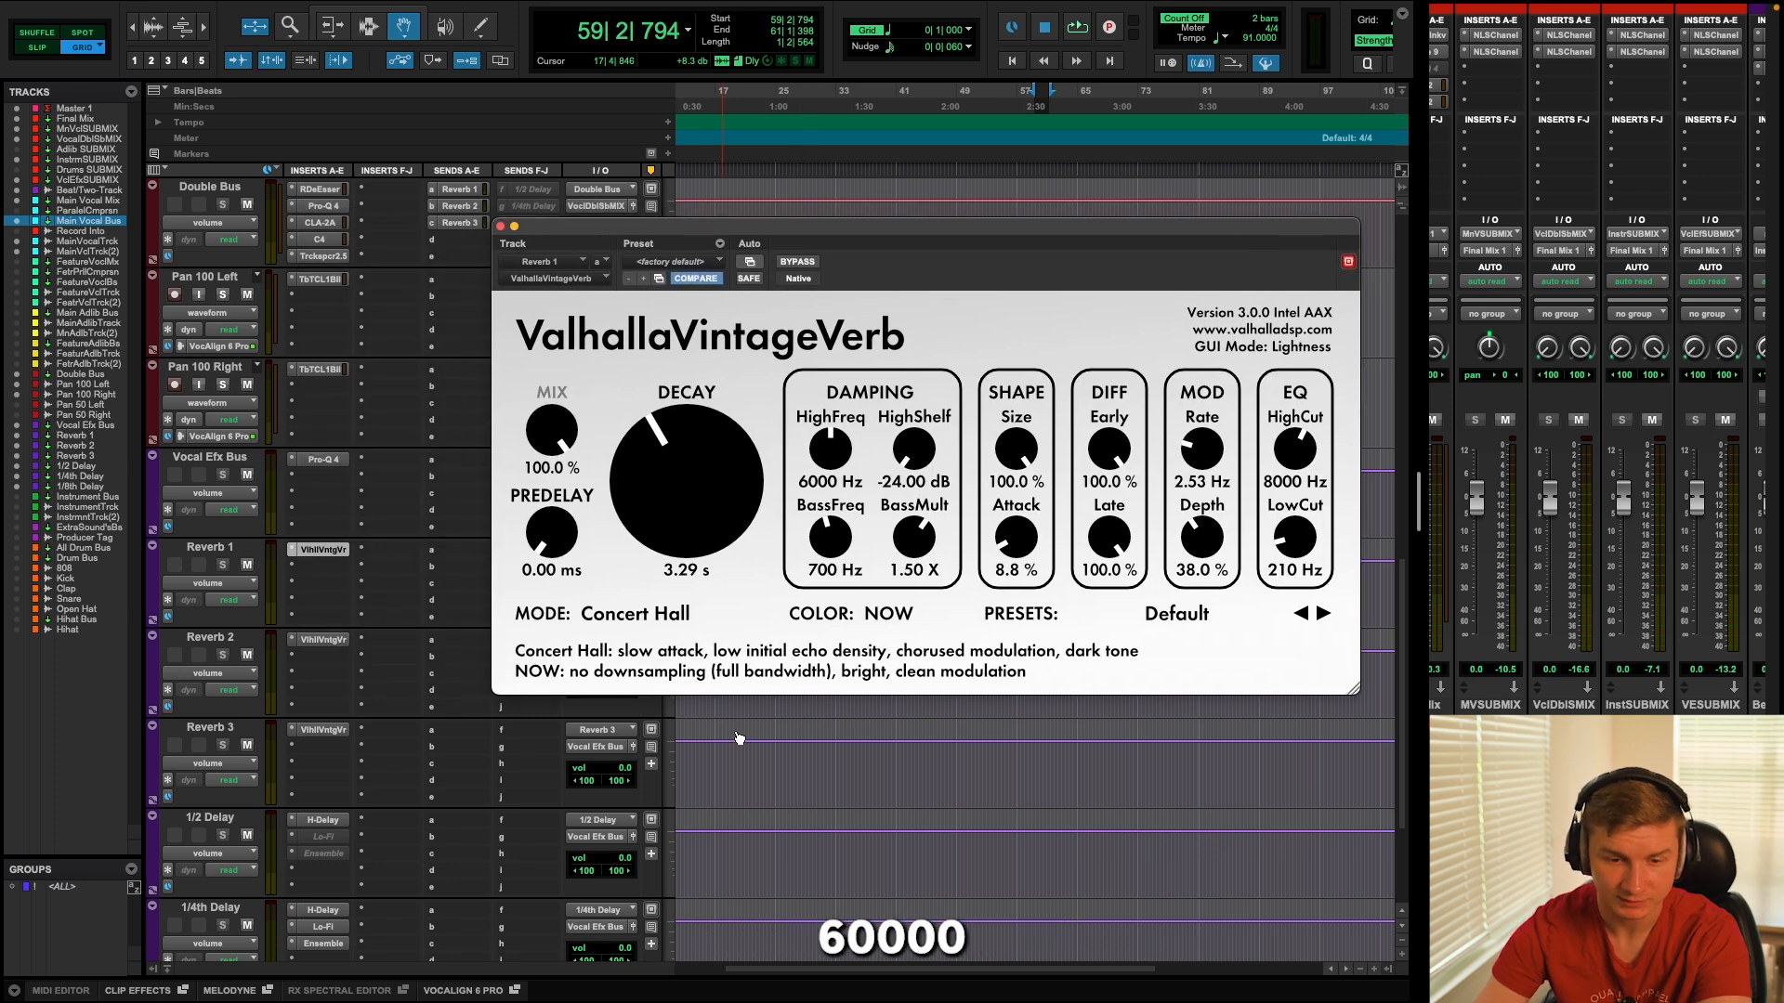
left_click(322, 641)
left_click(318, 552)
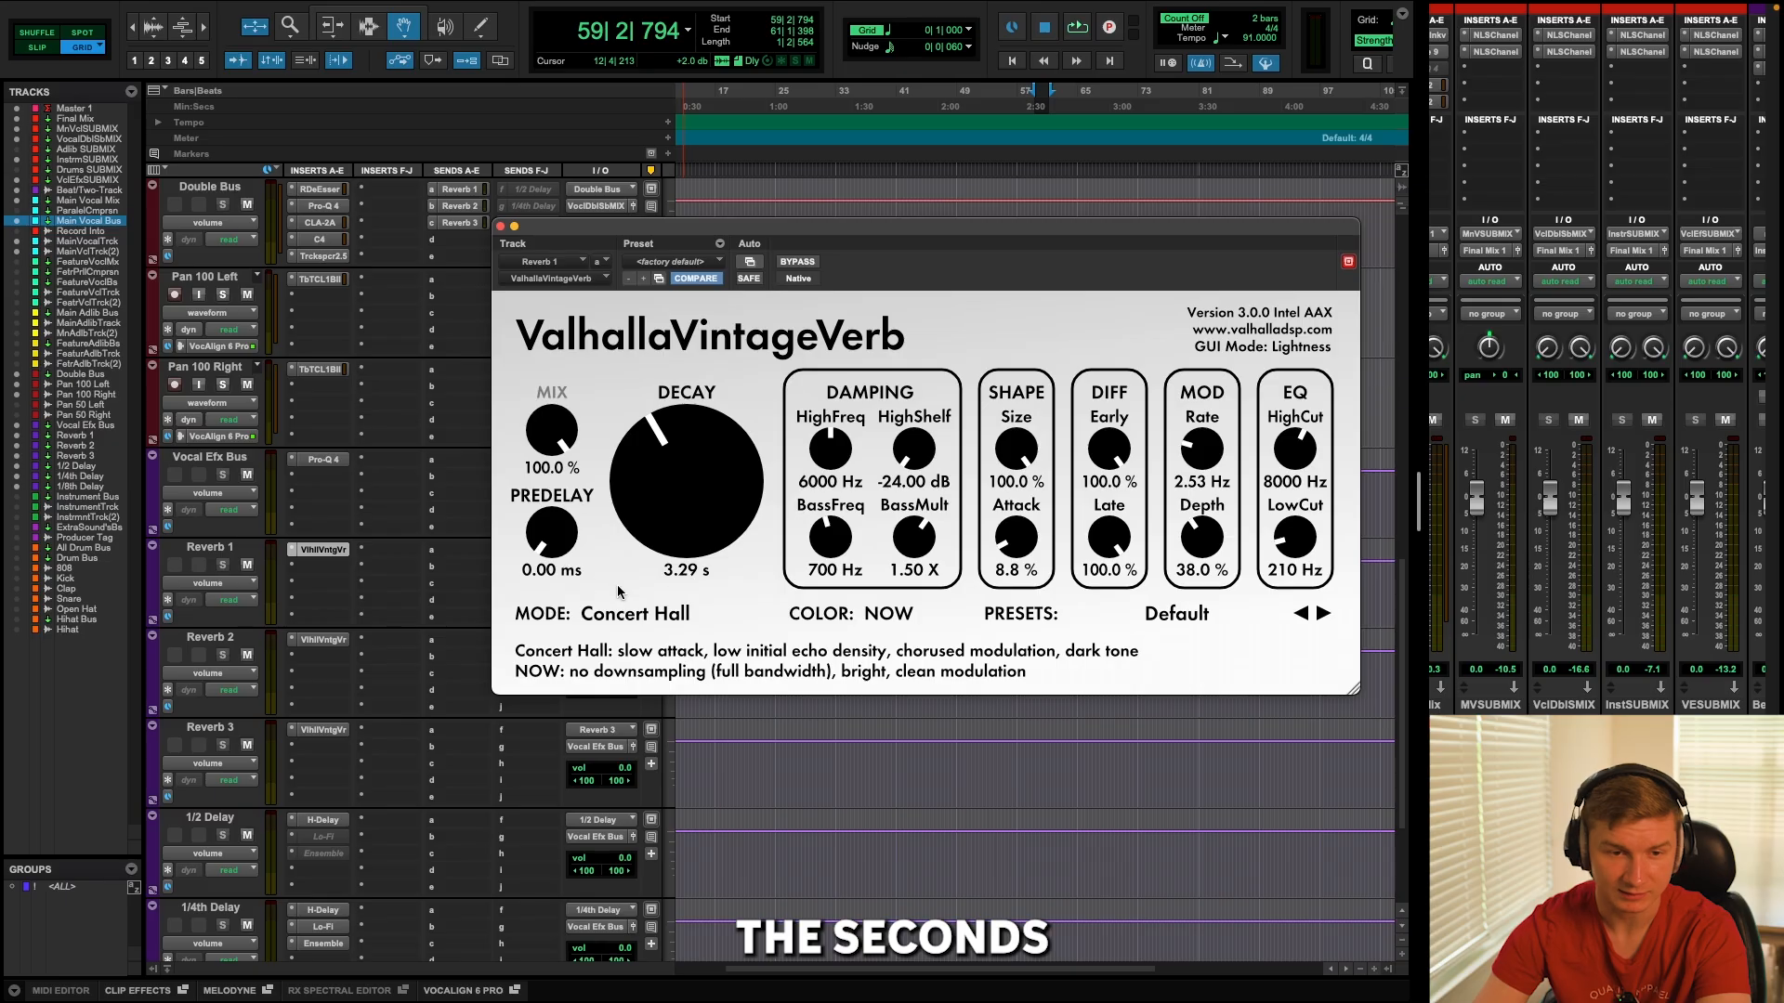
left_click(322, 640)
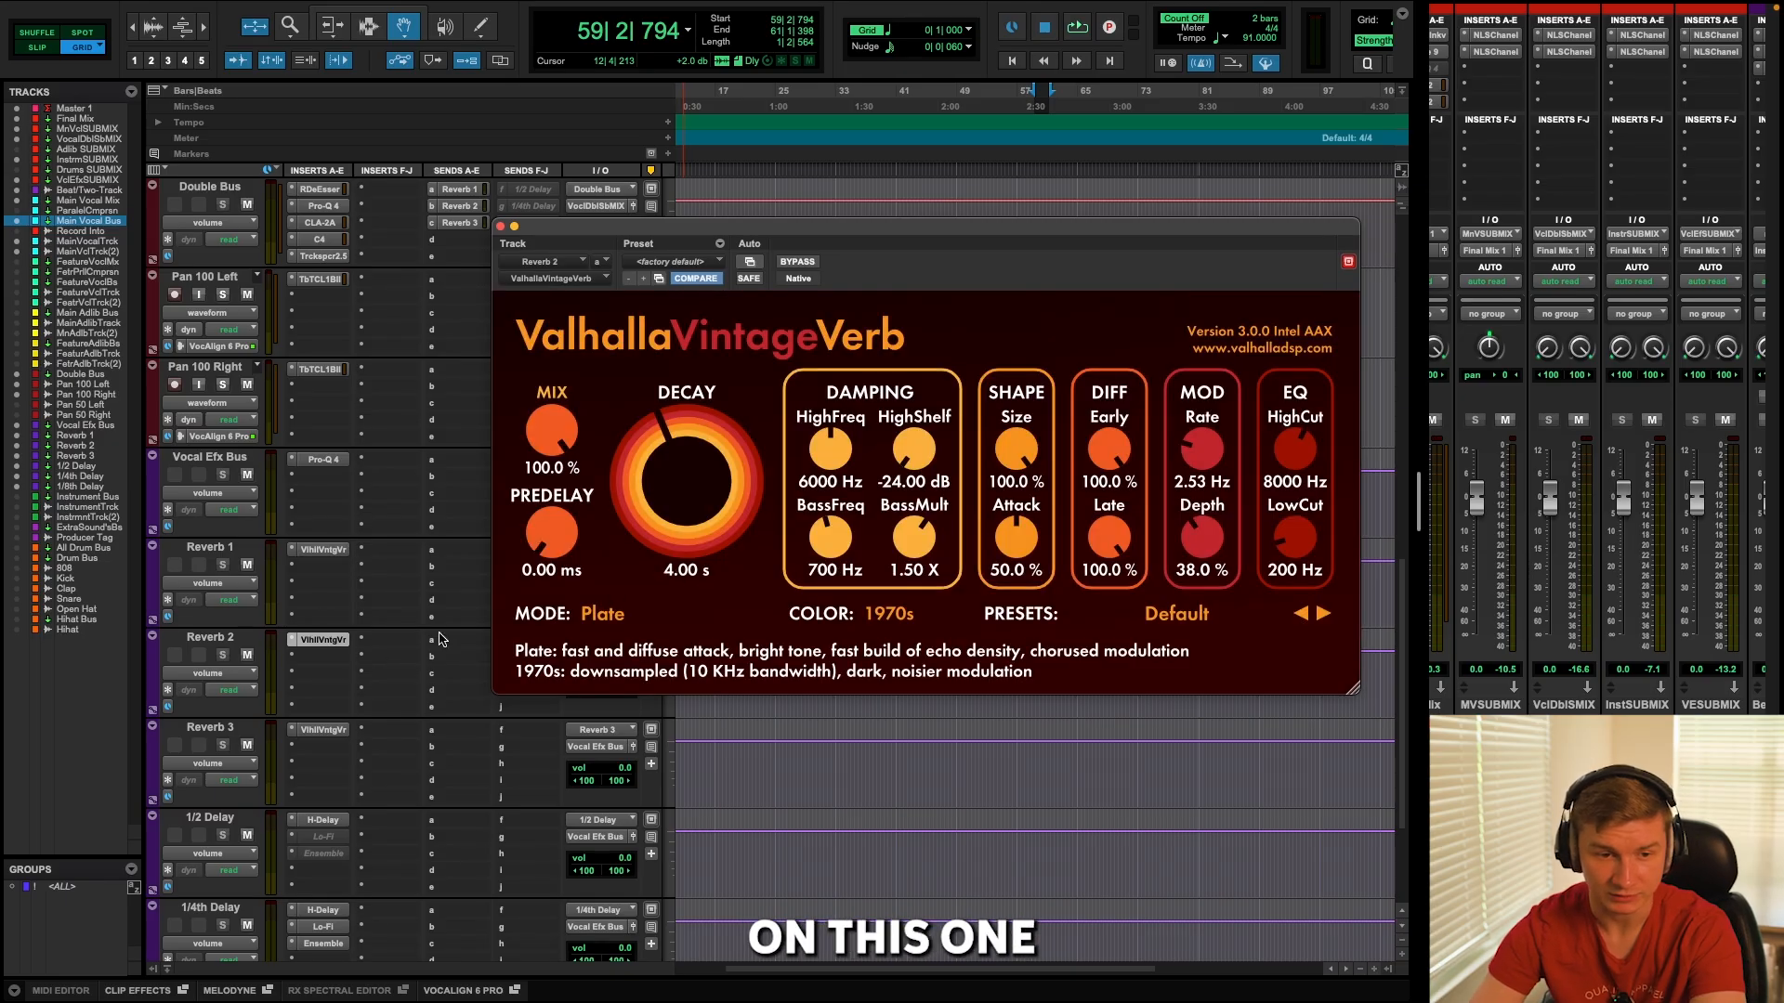
left_click(322, 730)
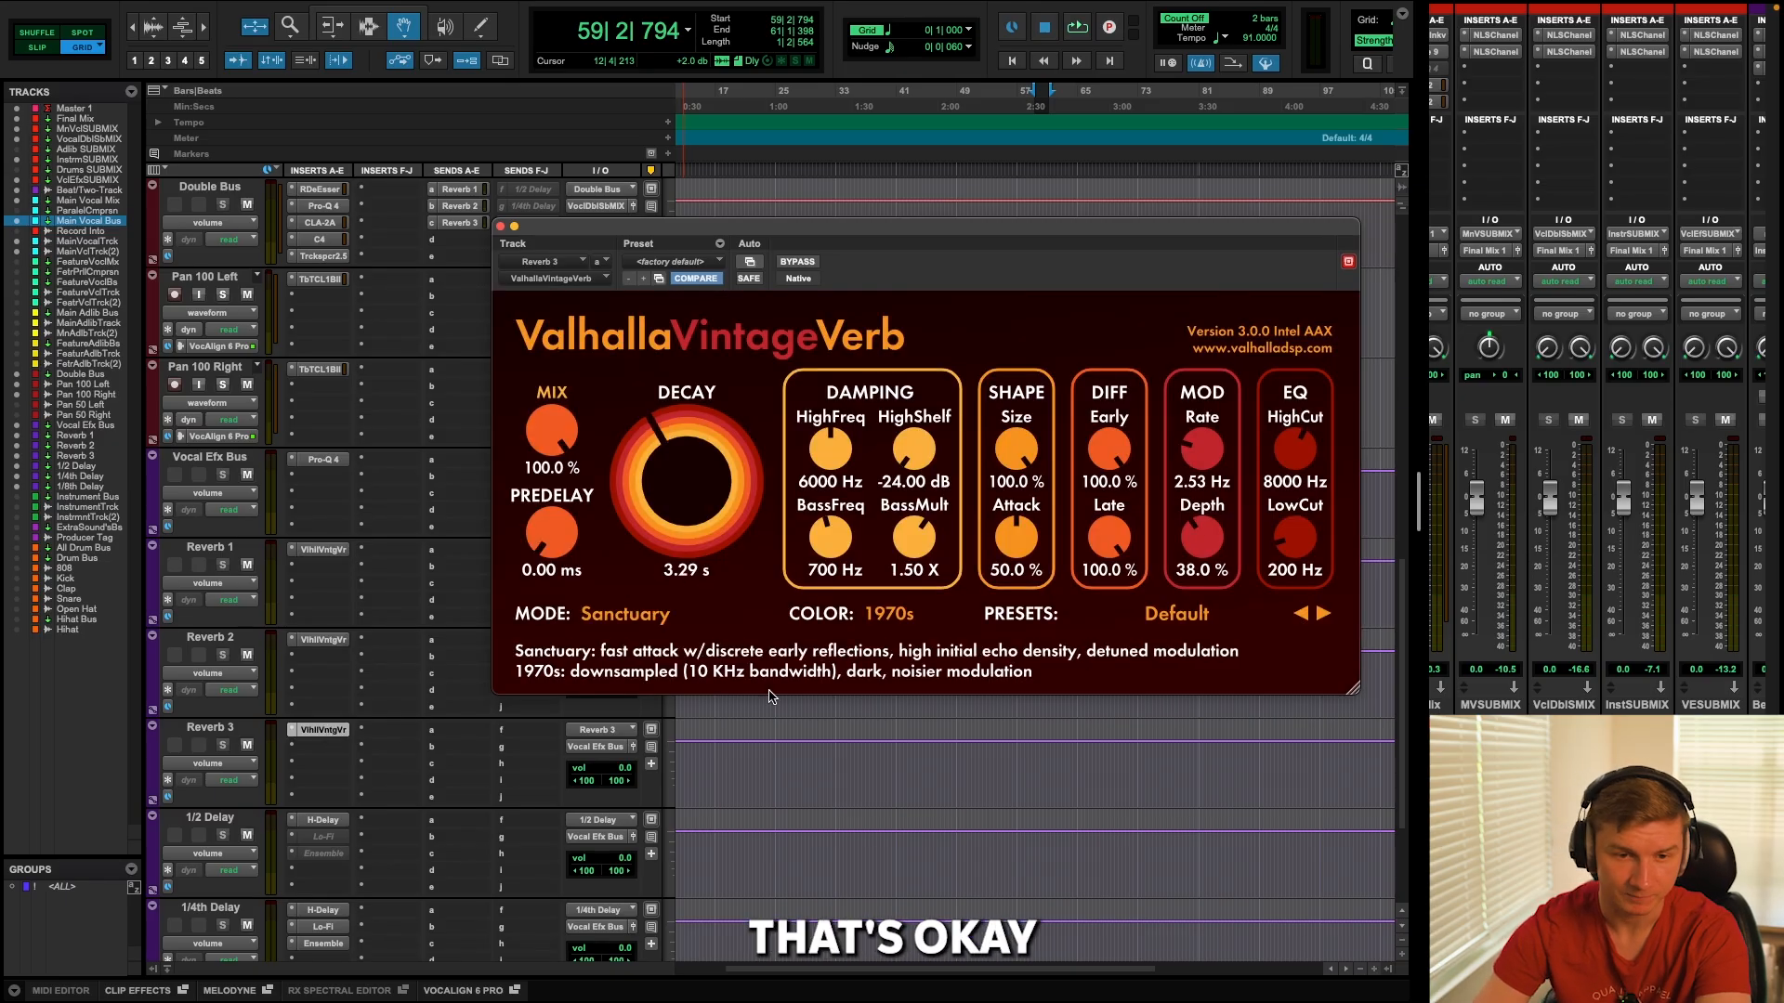
Examine the H-Delay settings on the 1/2 Delay track, including its filters, and close the plugin window.
left_click(321, 820)
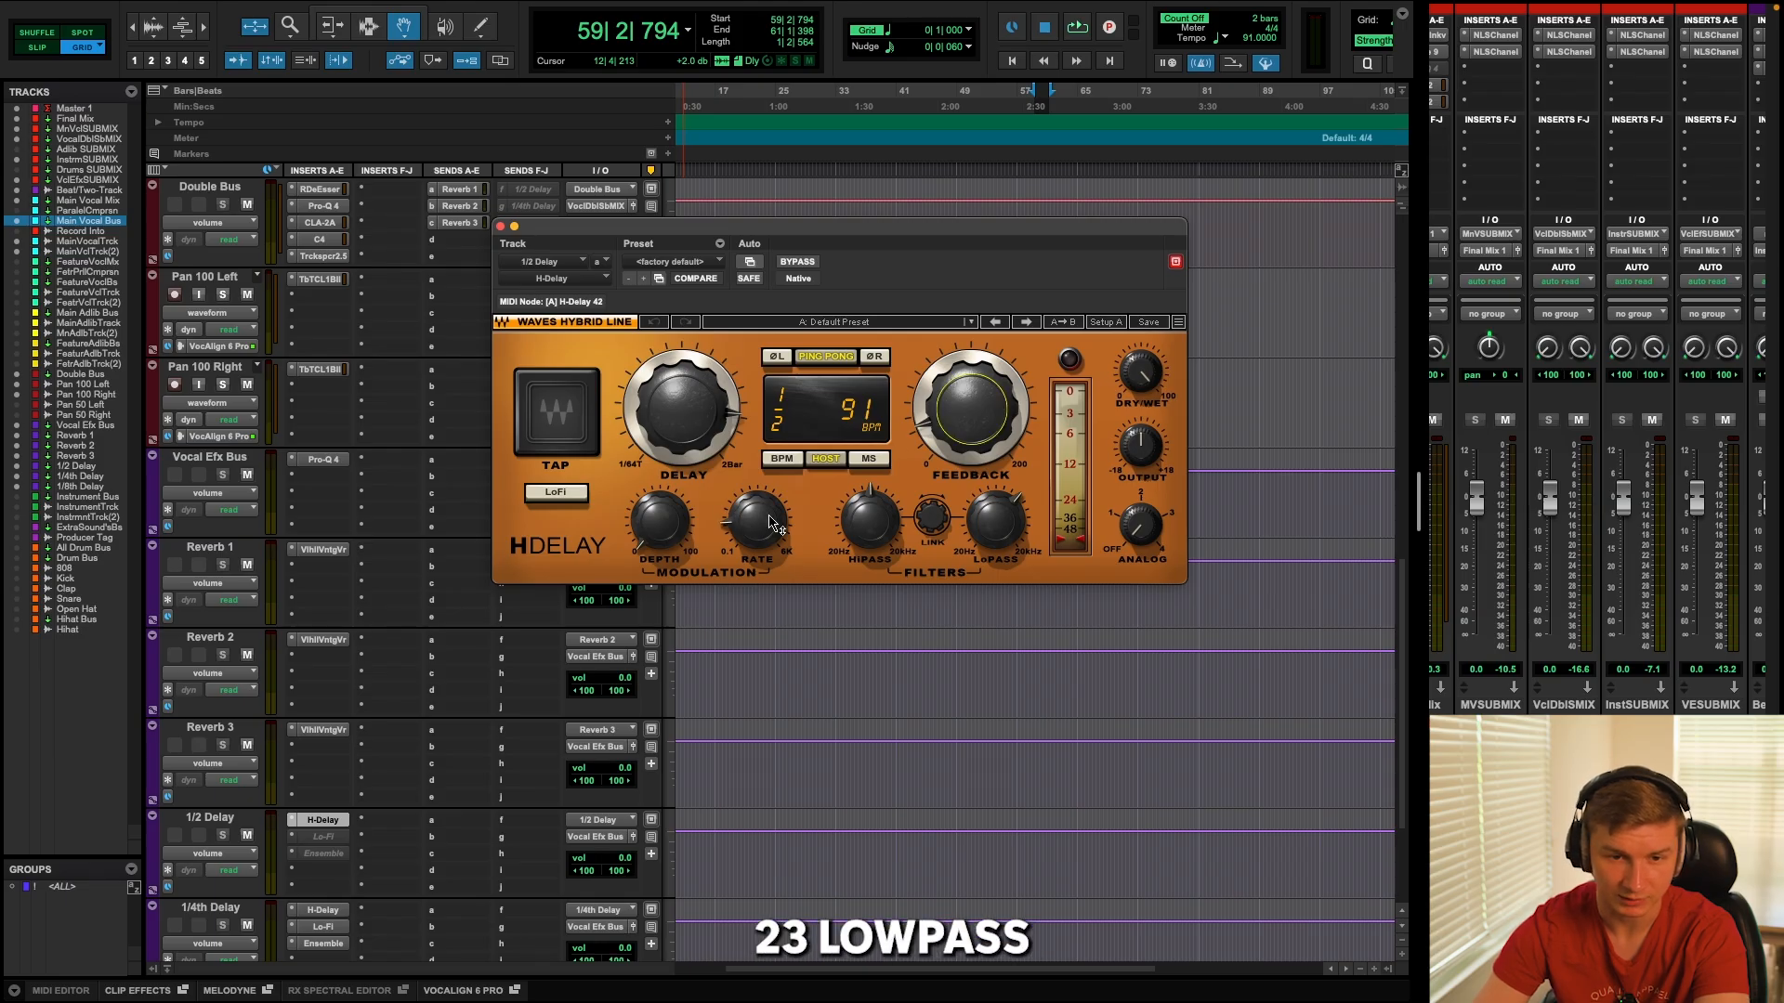
left_click(874, 529)
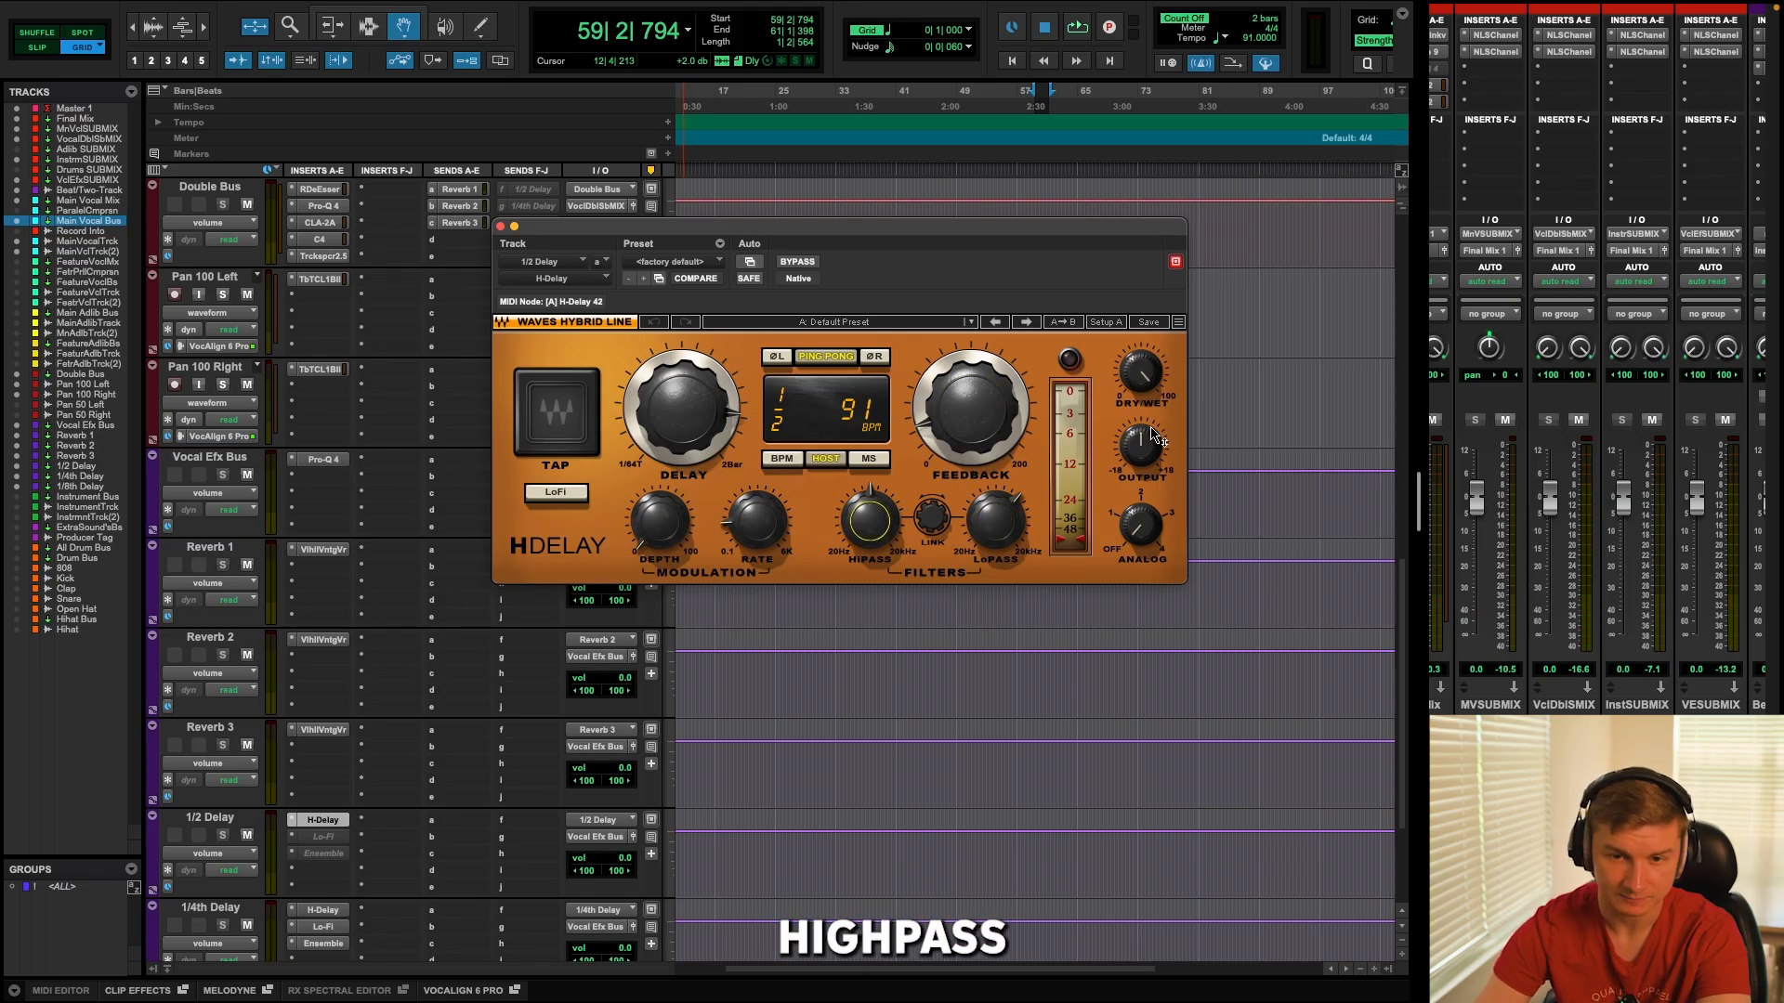
scroll(395, 723, "down", 1)
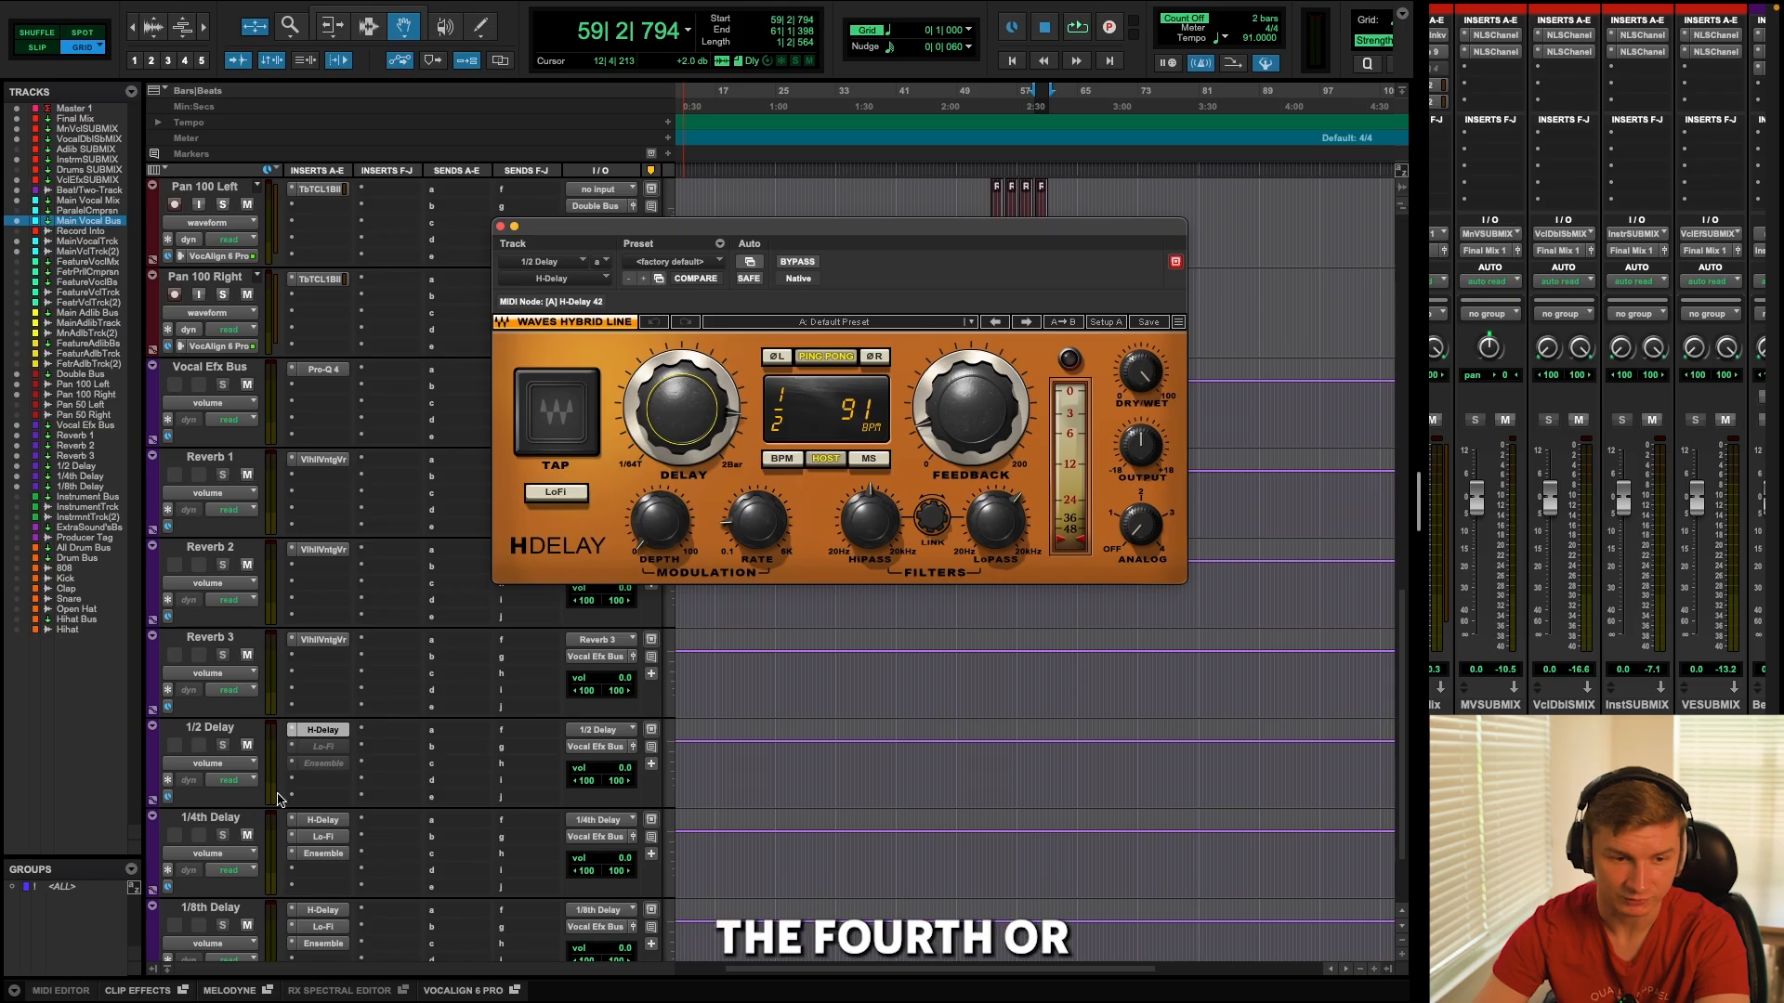
scroll(281, 800, "up", 2)
left_click(500, 227)
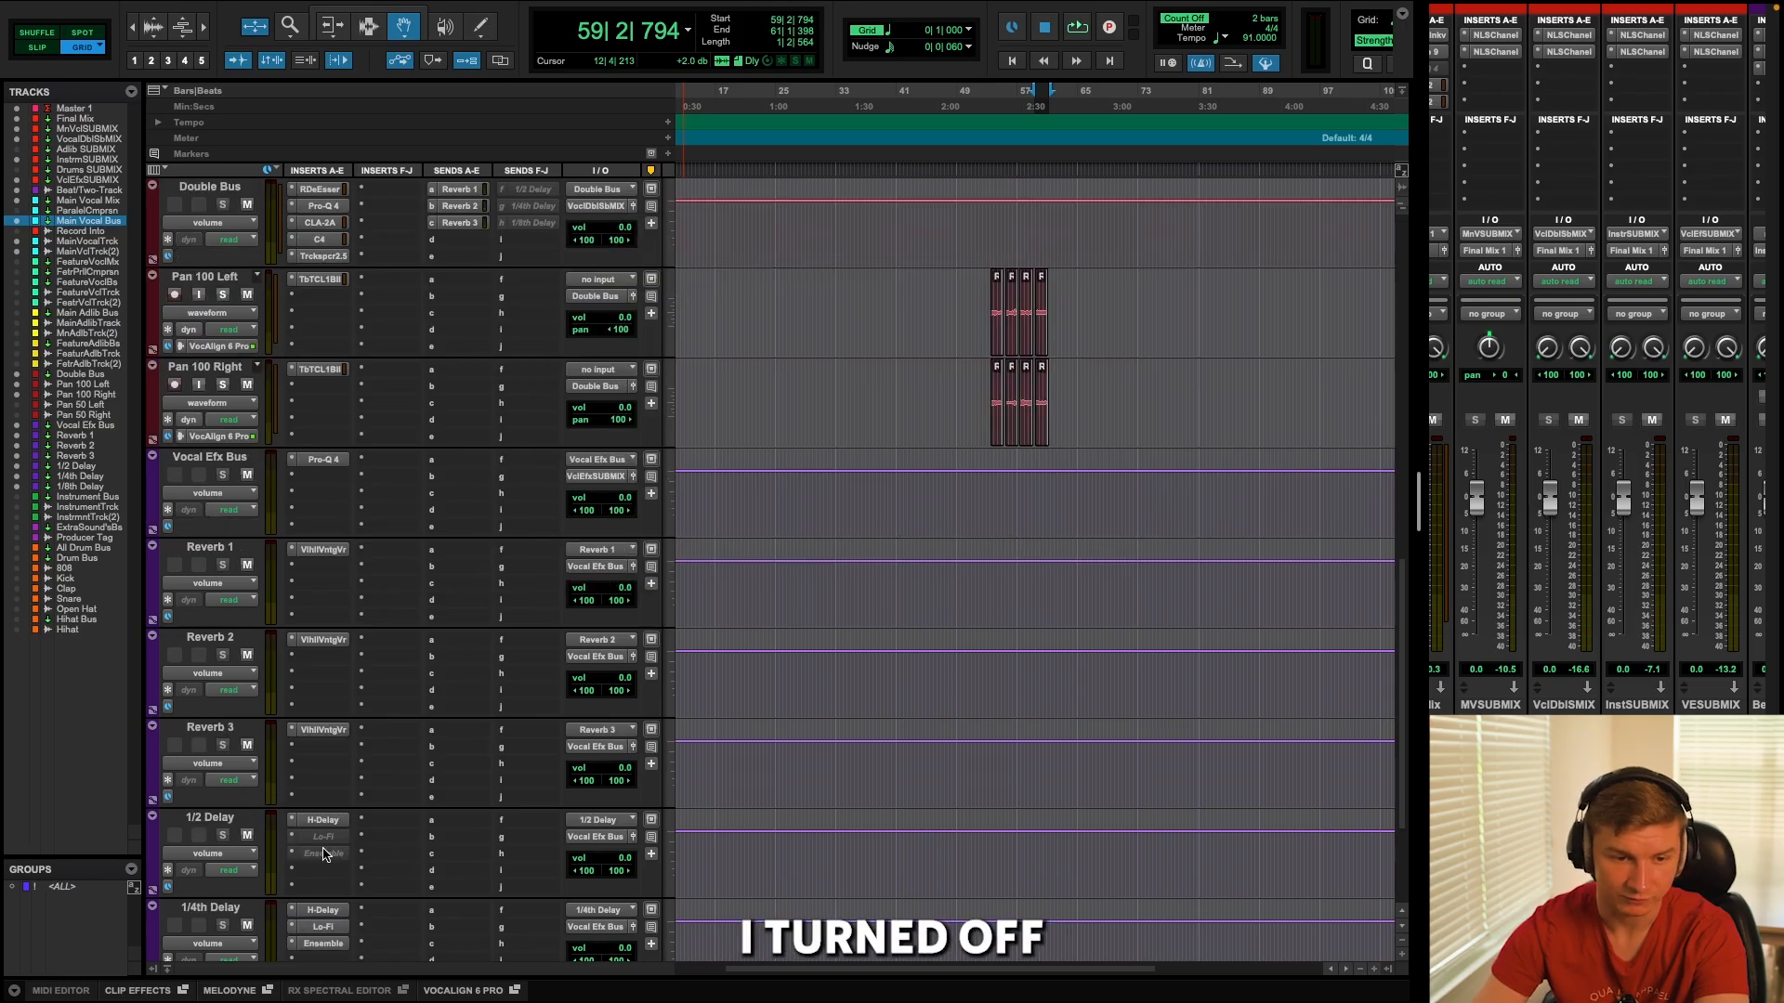
Turn off all the Final Mix inserts, including Ozone, Pro-Q 4 and both Pro-L 2 limiters.
scroll(409, 756, "up", 7)
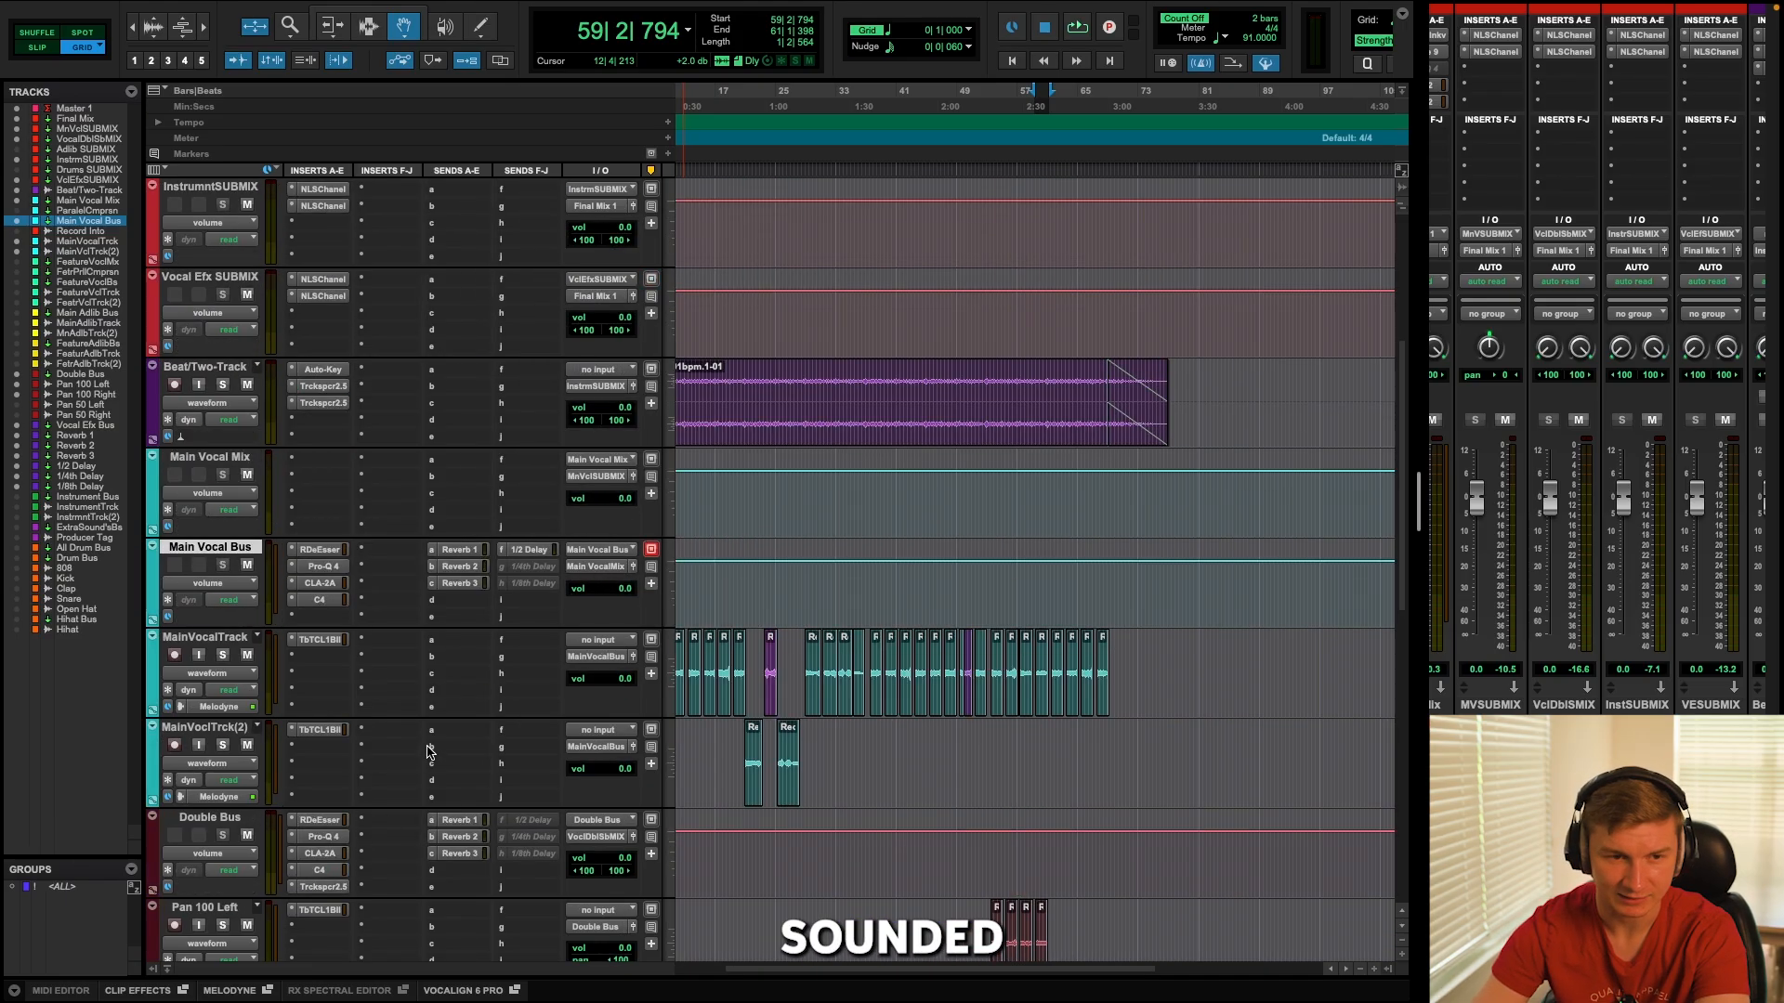
scroll(430, 750, "up", 2)
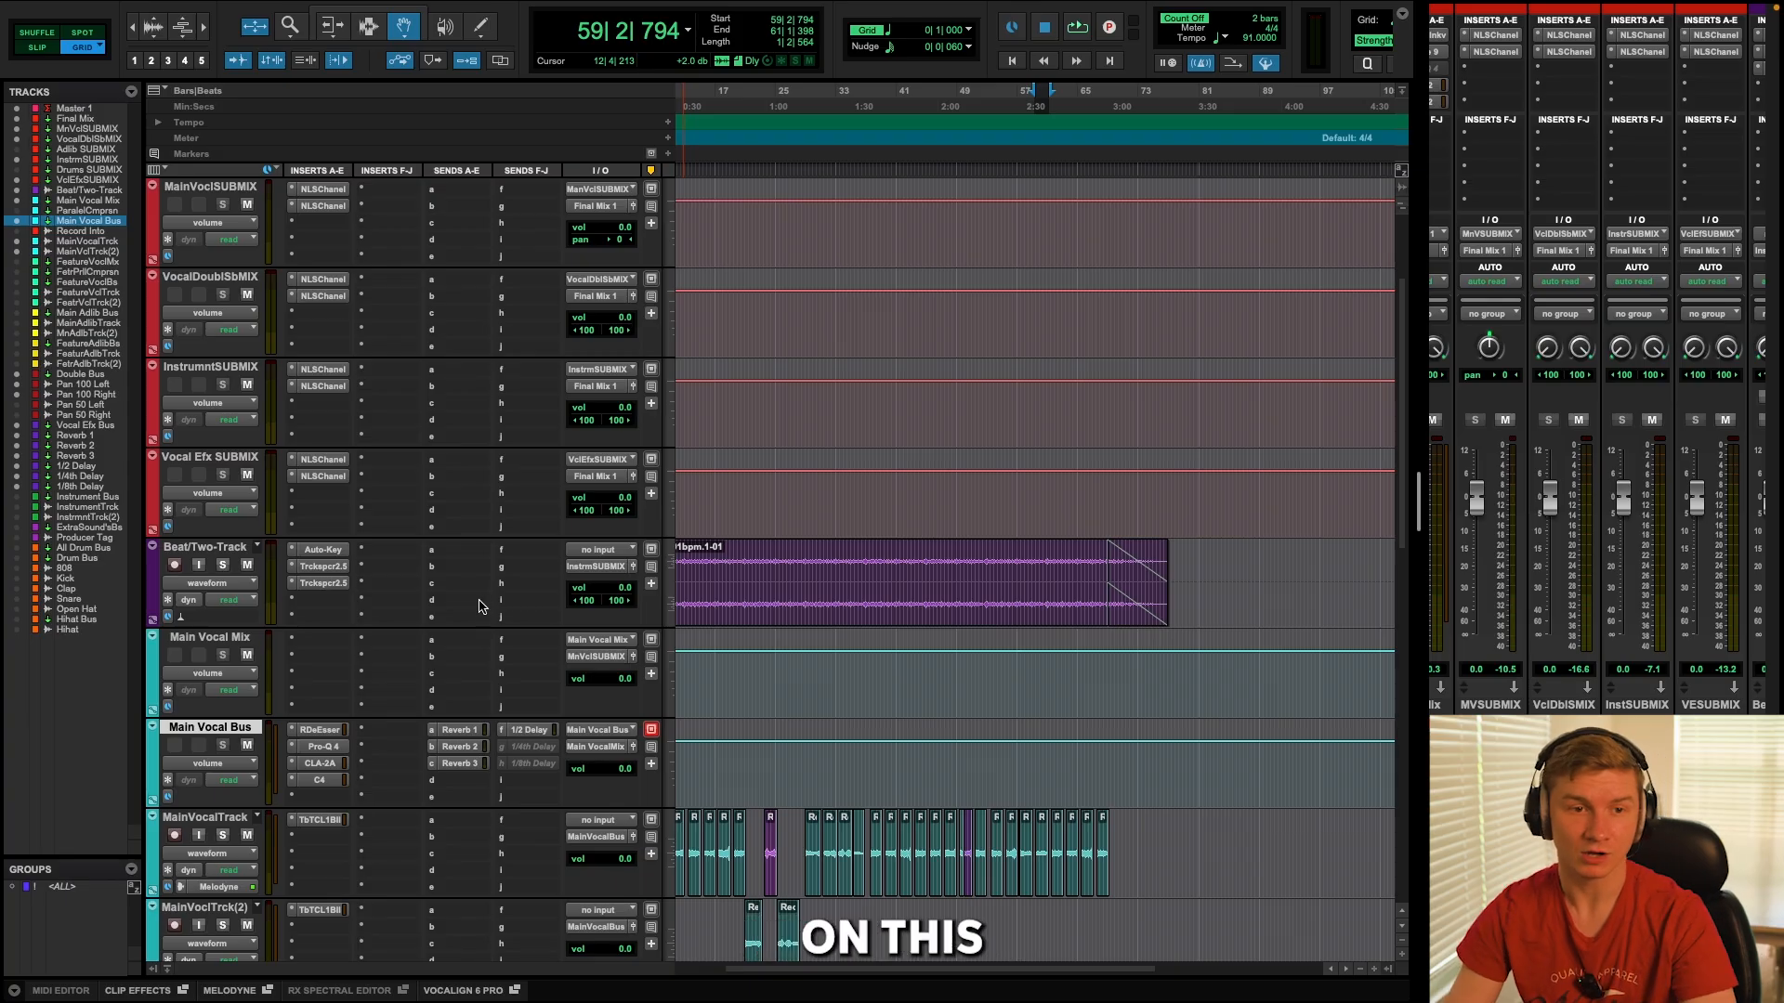
scroll(488, 614, "up", 2)
left_click(326, 296, "super")
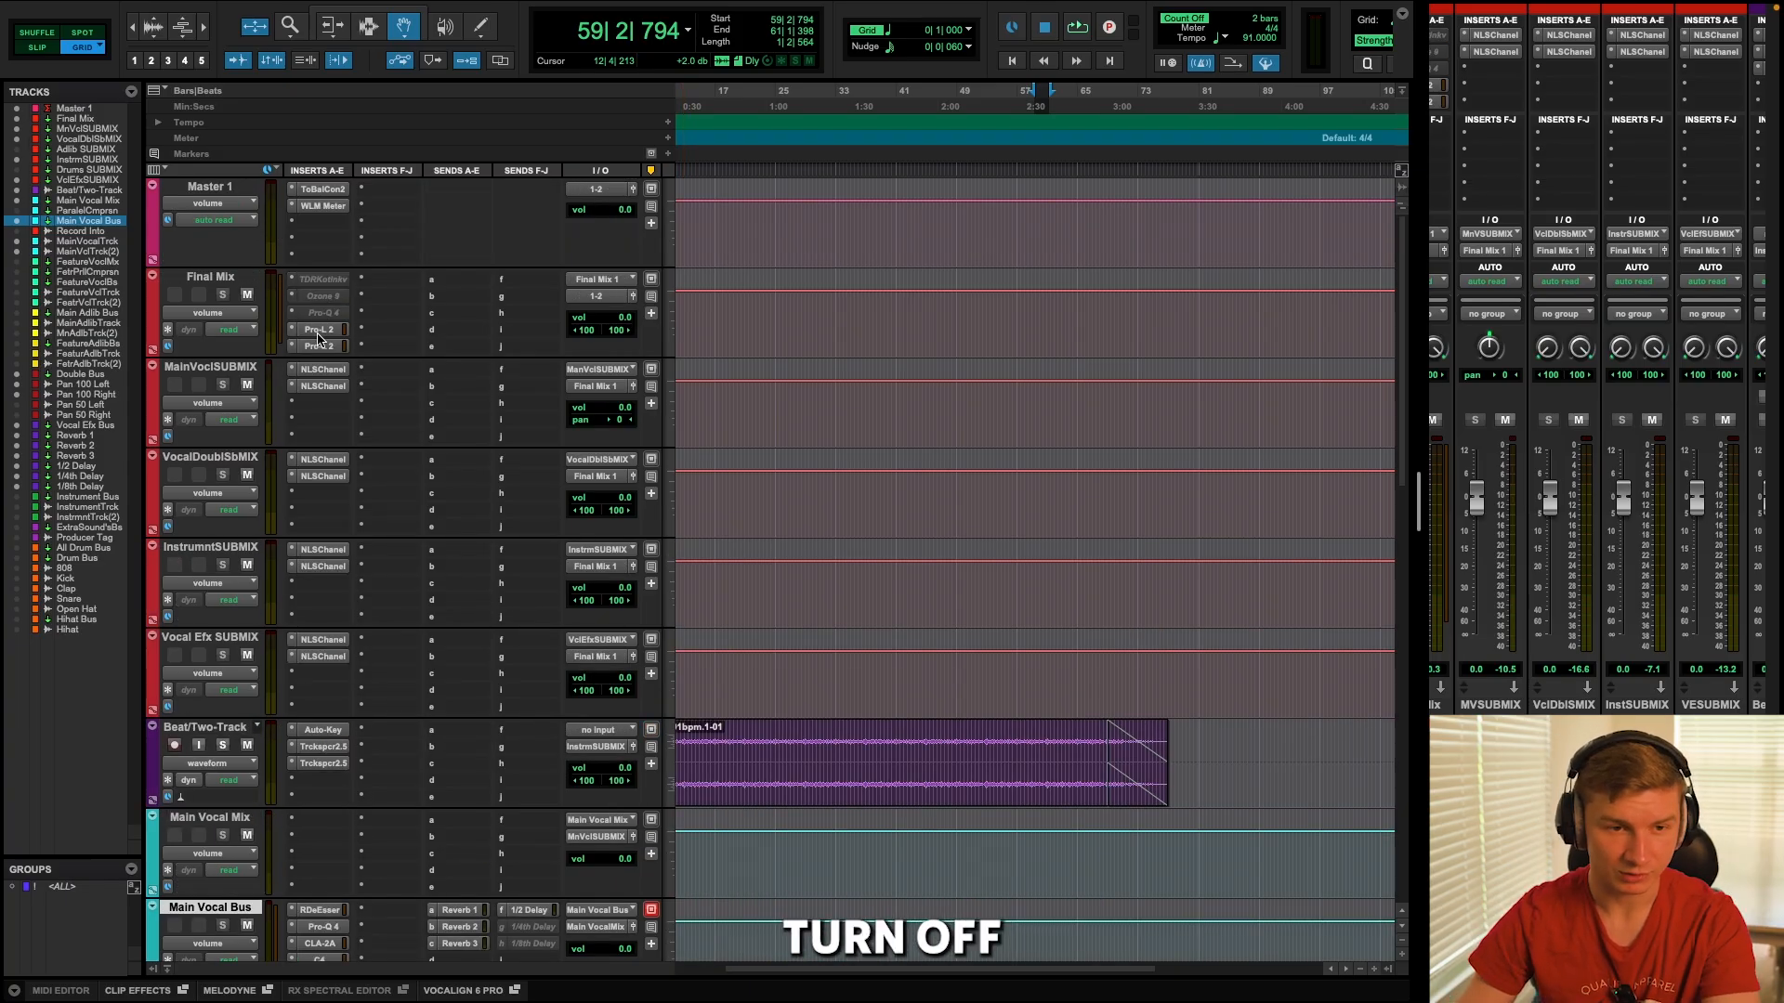
left_click(318, 332, "super")
left_click(320, 346, "super")
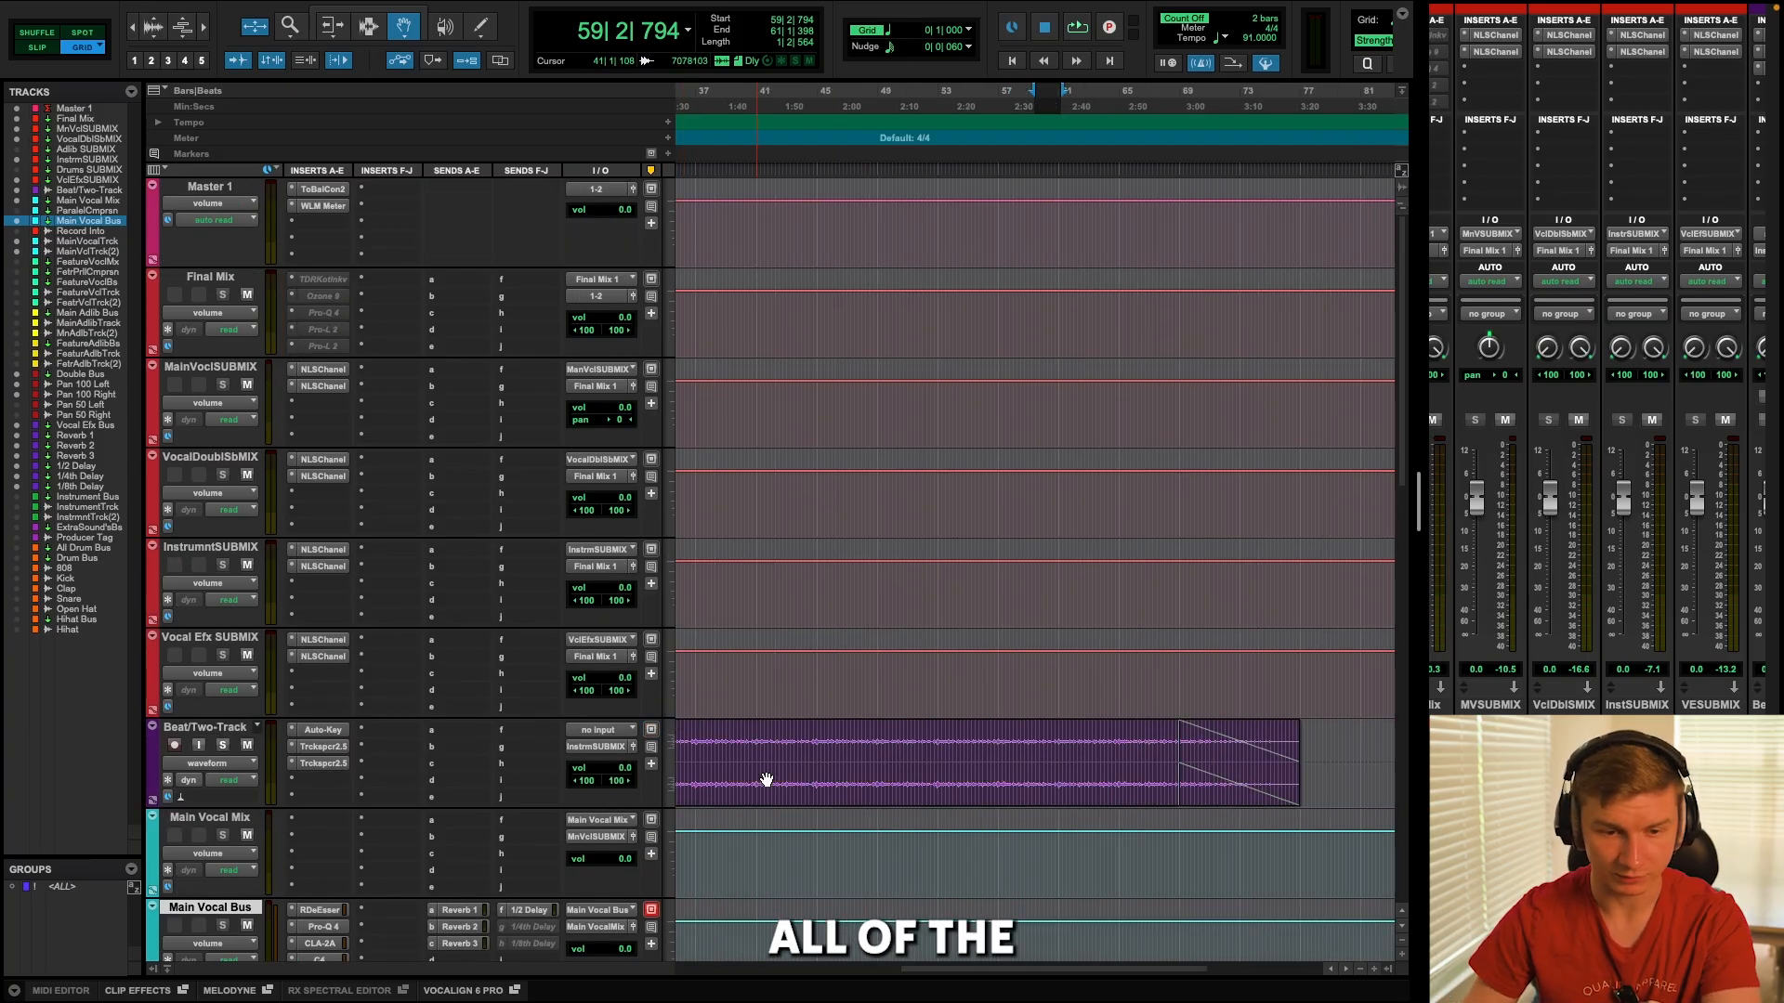
Play the song from 5|2|000, check the main vocal submix level against the instrument submix, and stop playback.
scroll(766, 780, "left", 10)
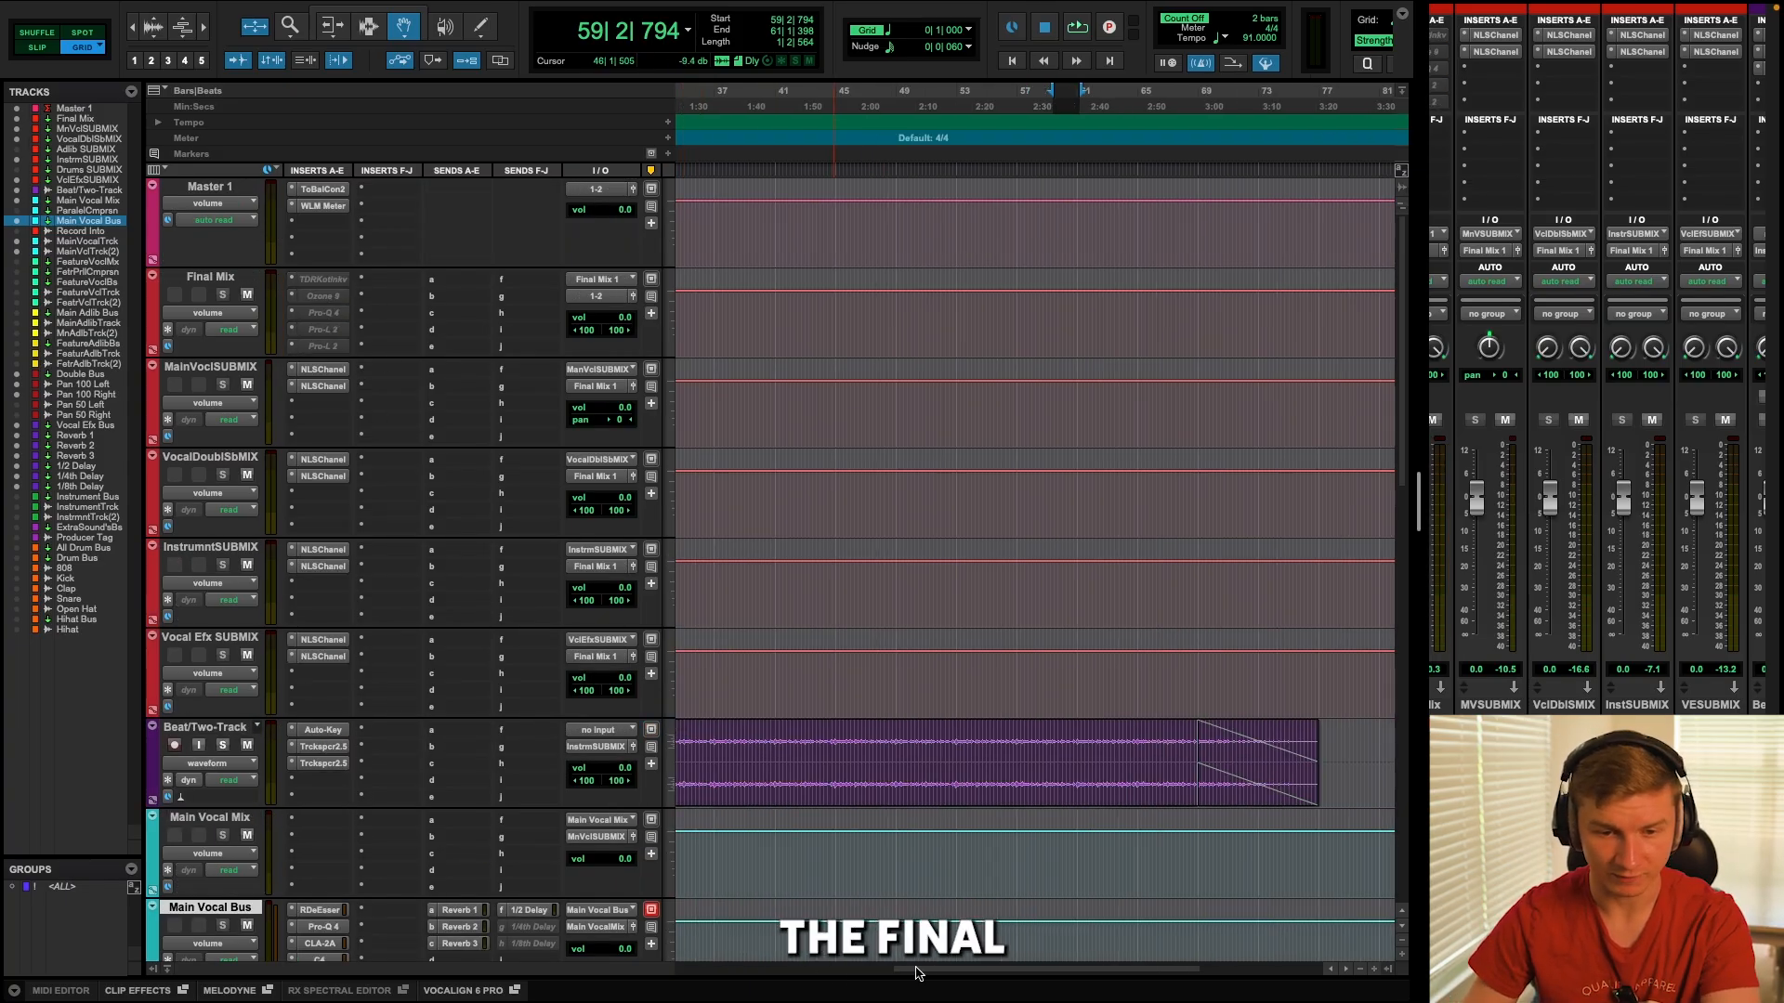
scroll(771, 557, "down", 6)
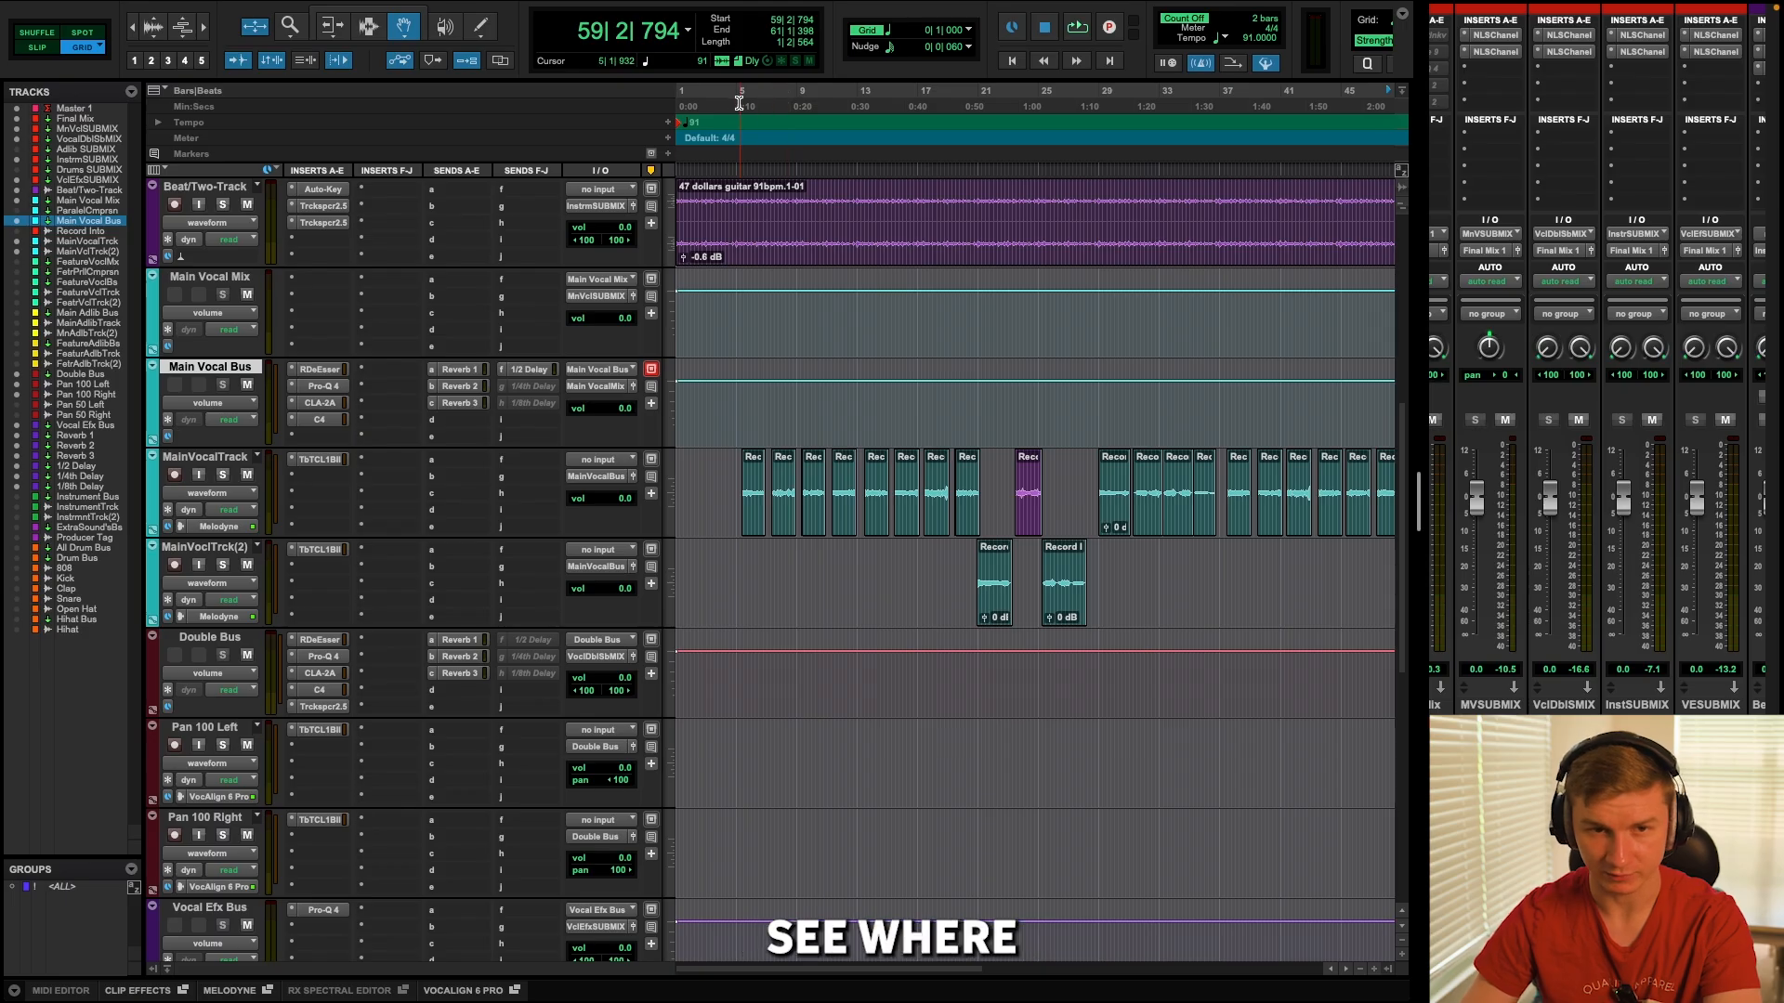
left_click(741, 106)
key("space")
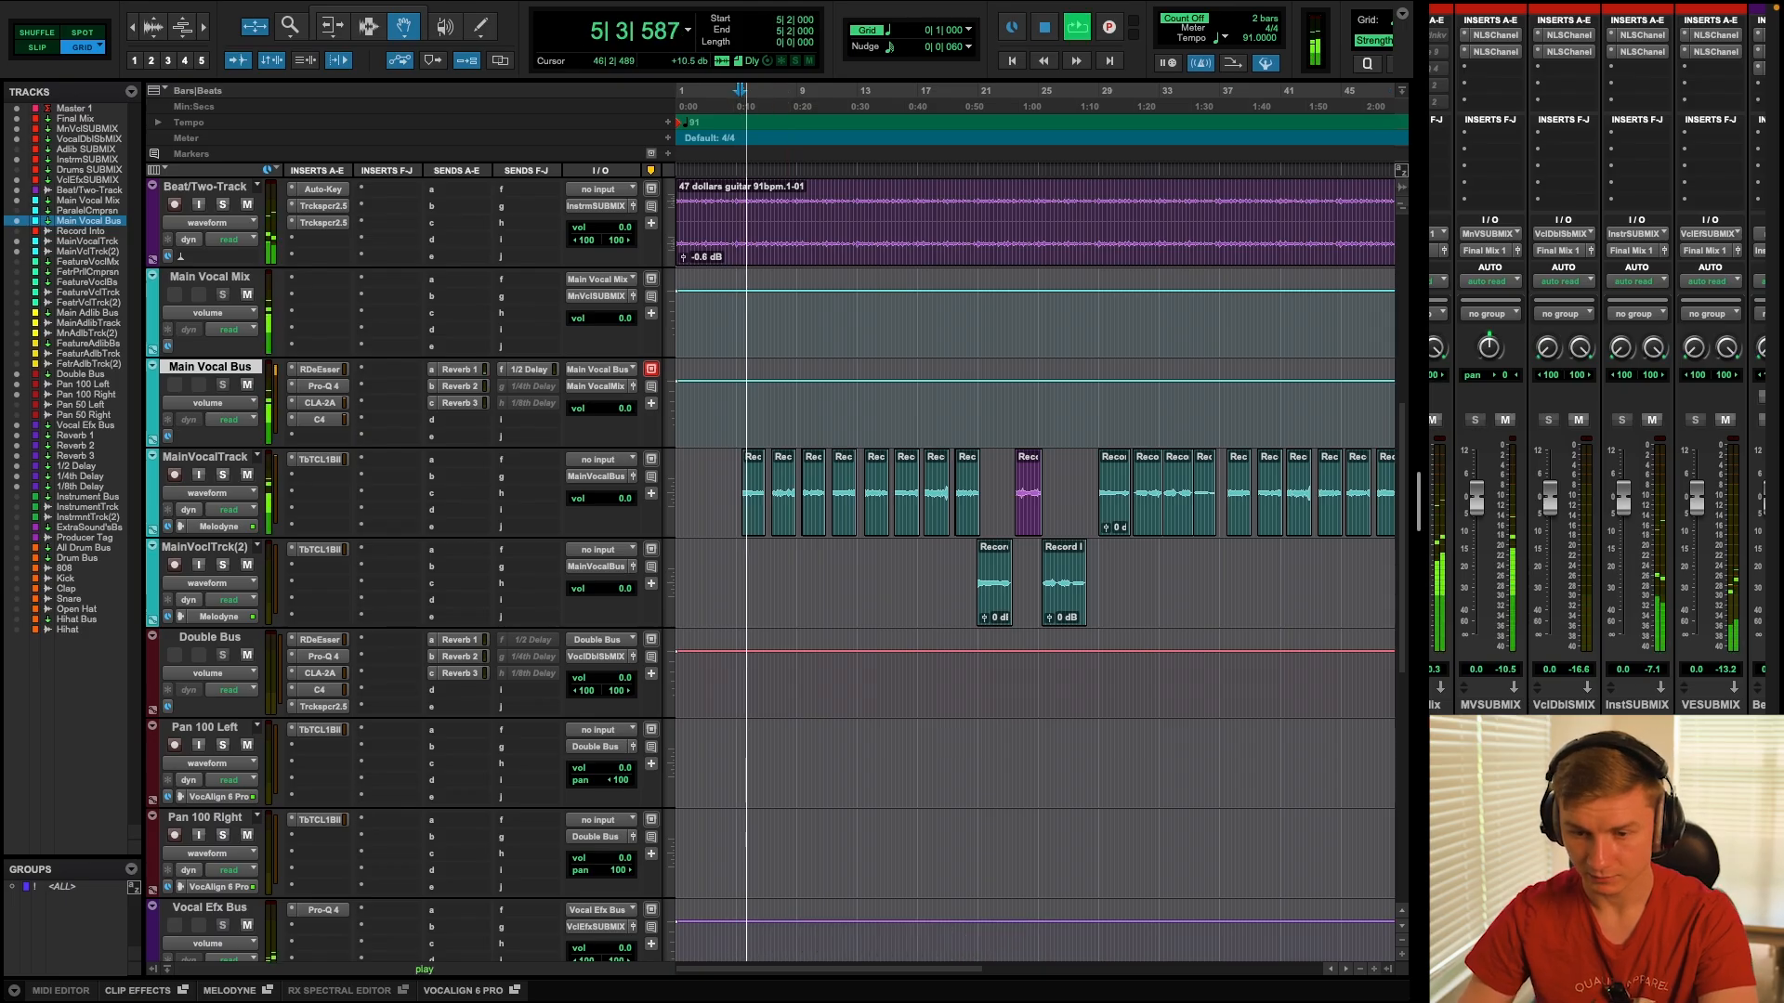
scroll(1598, 372, "left", 2)
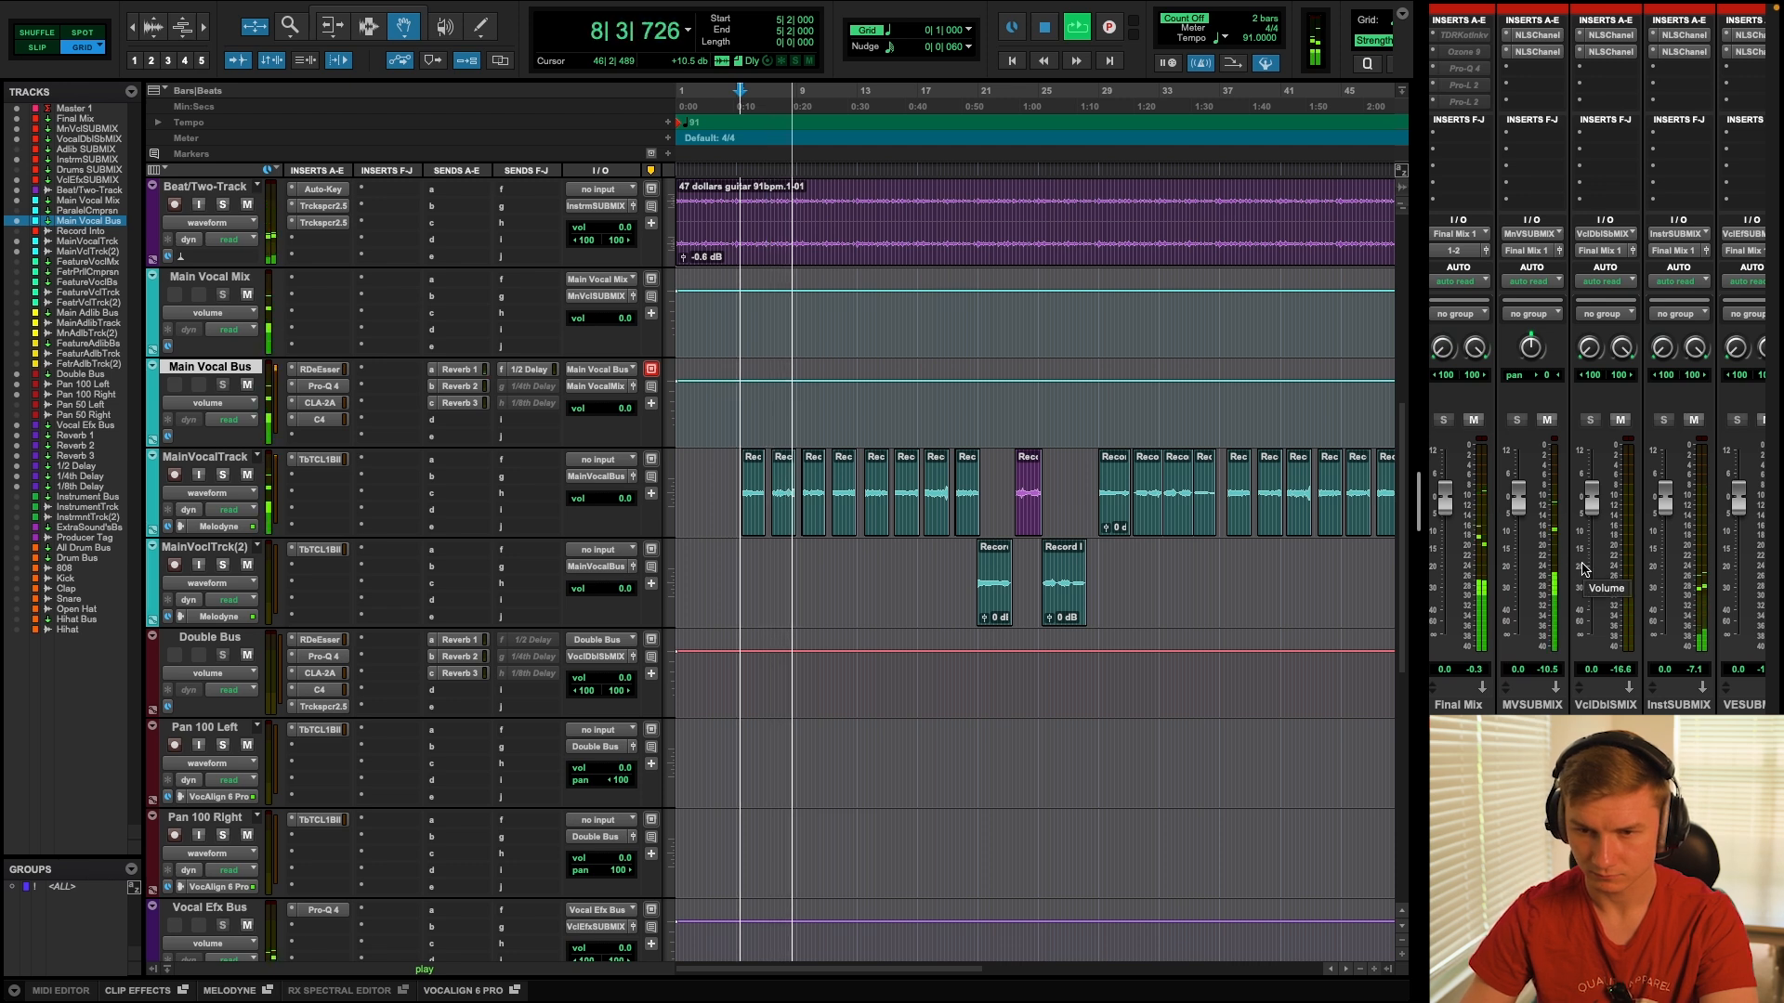
key("space")
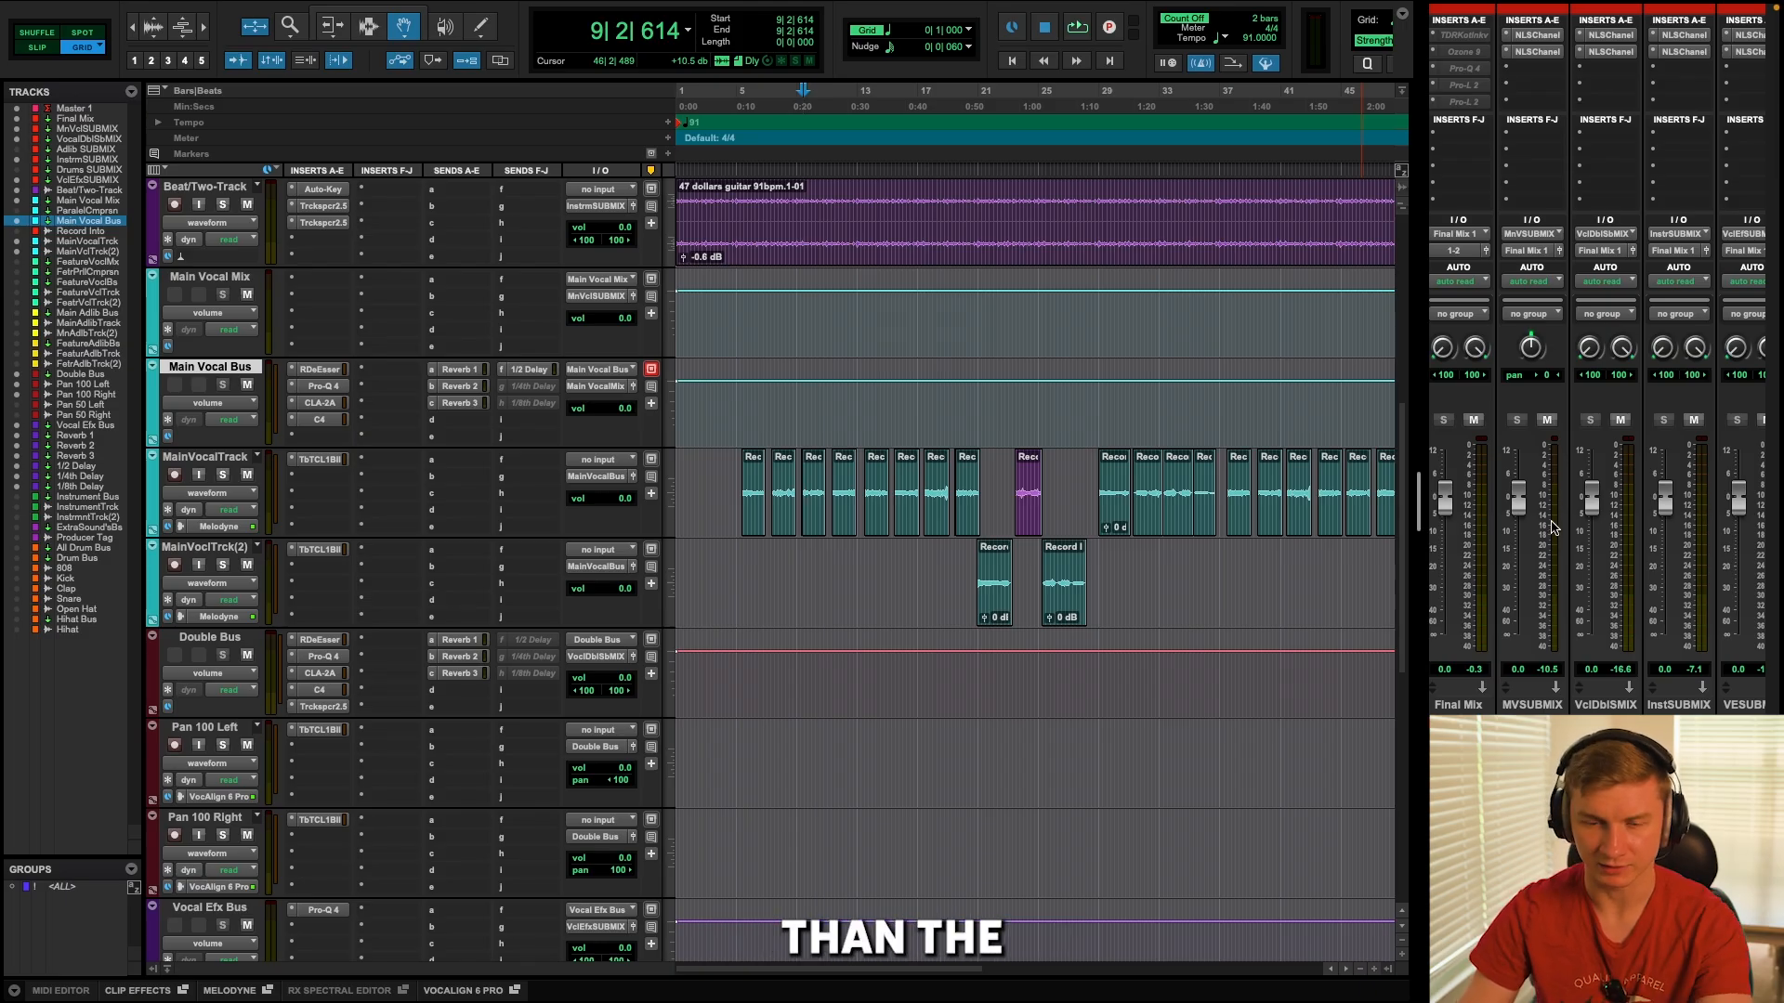
Play the doubles section from 53|3|000 and check the vocal doubles submix level against the other submixes.
key("r")
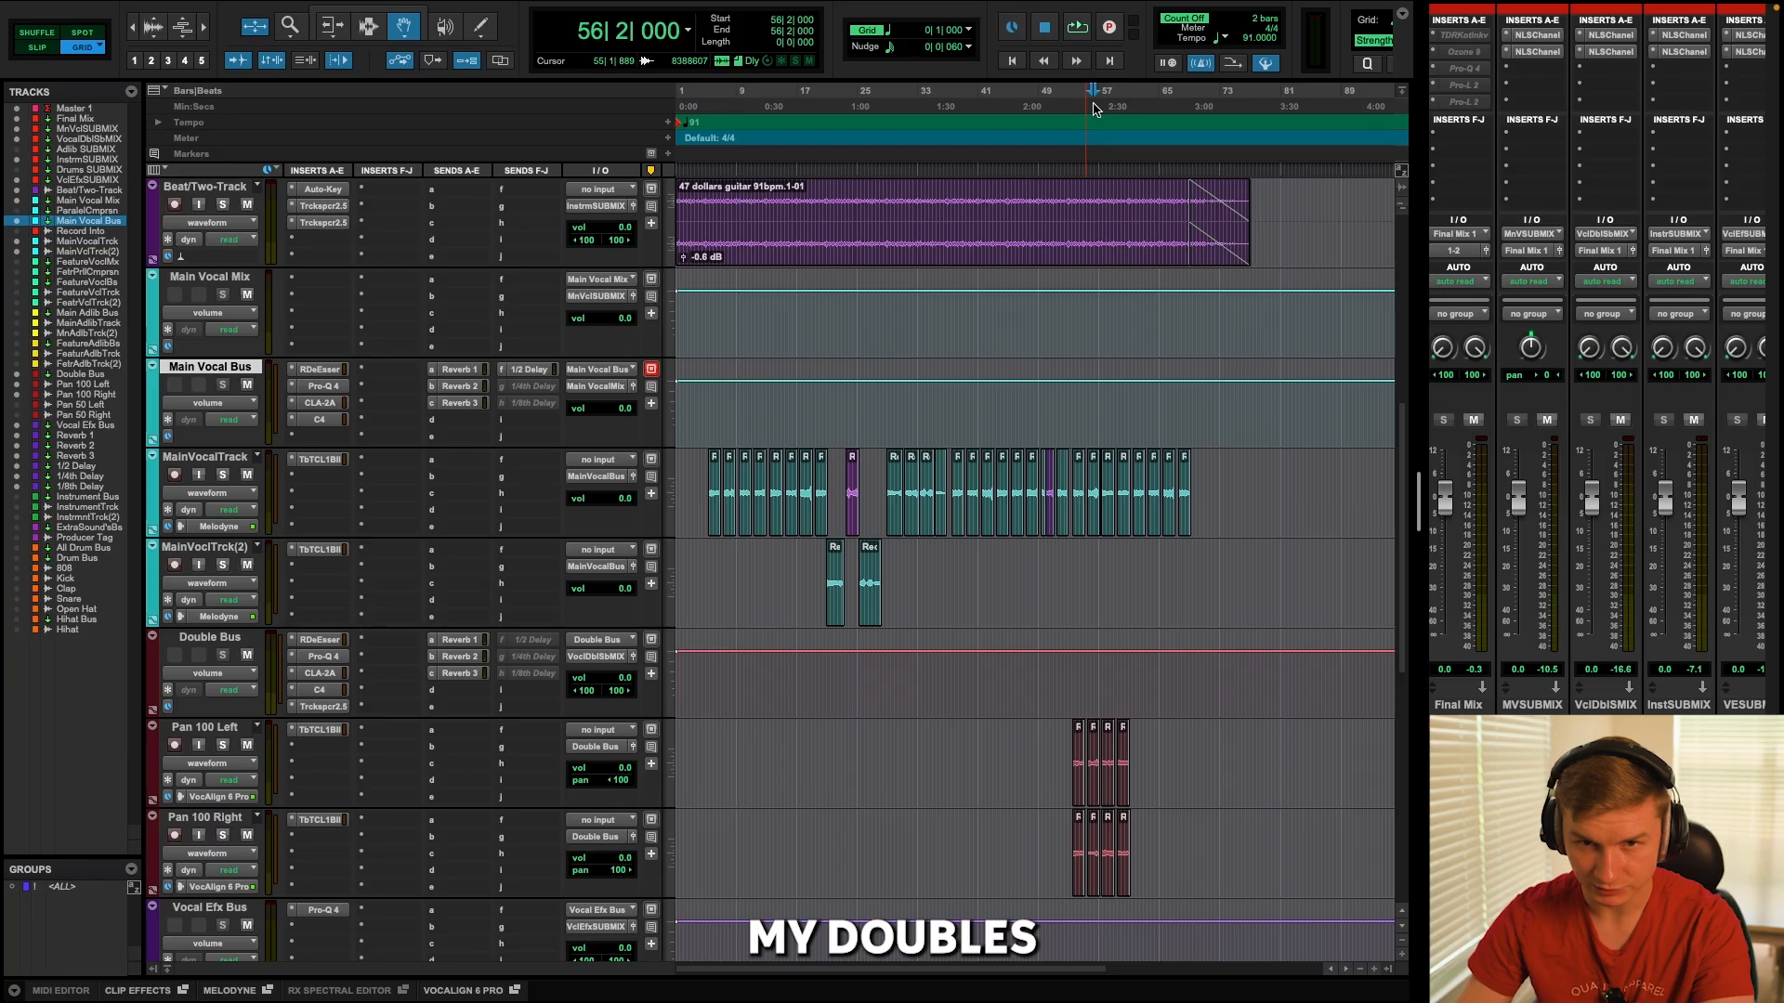
key("t")
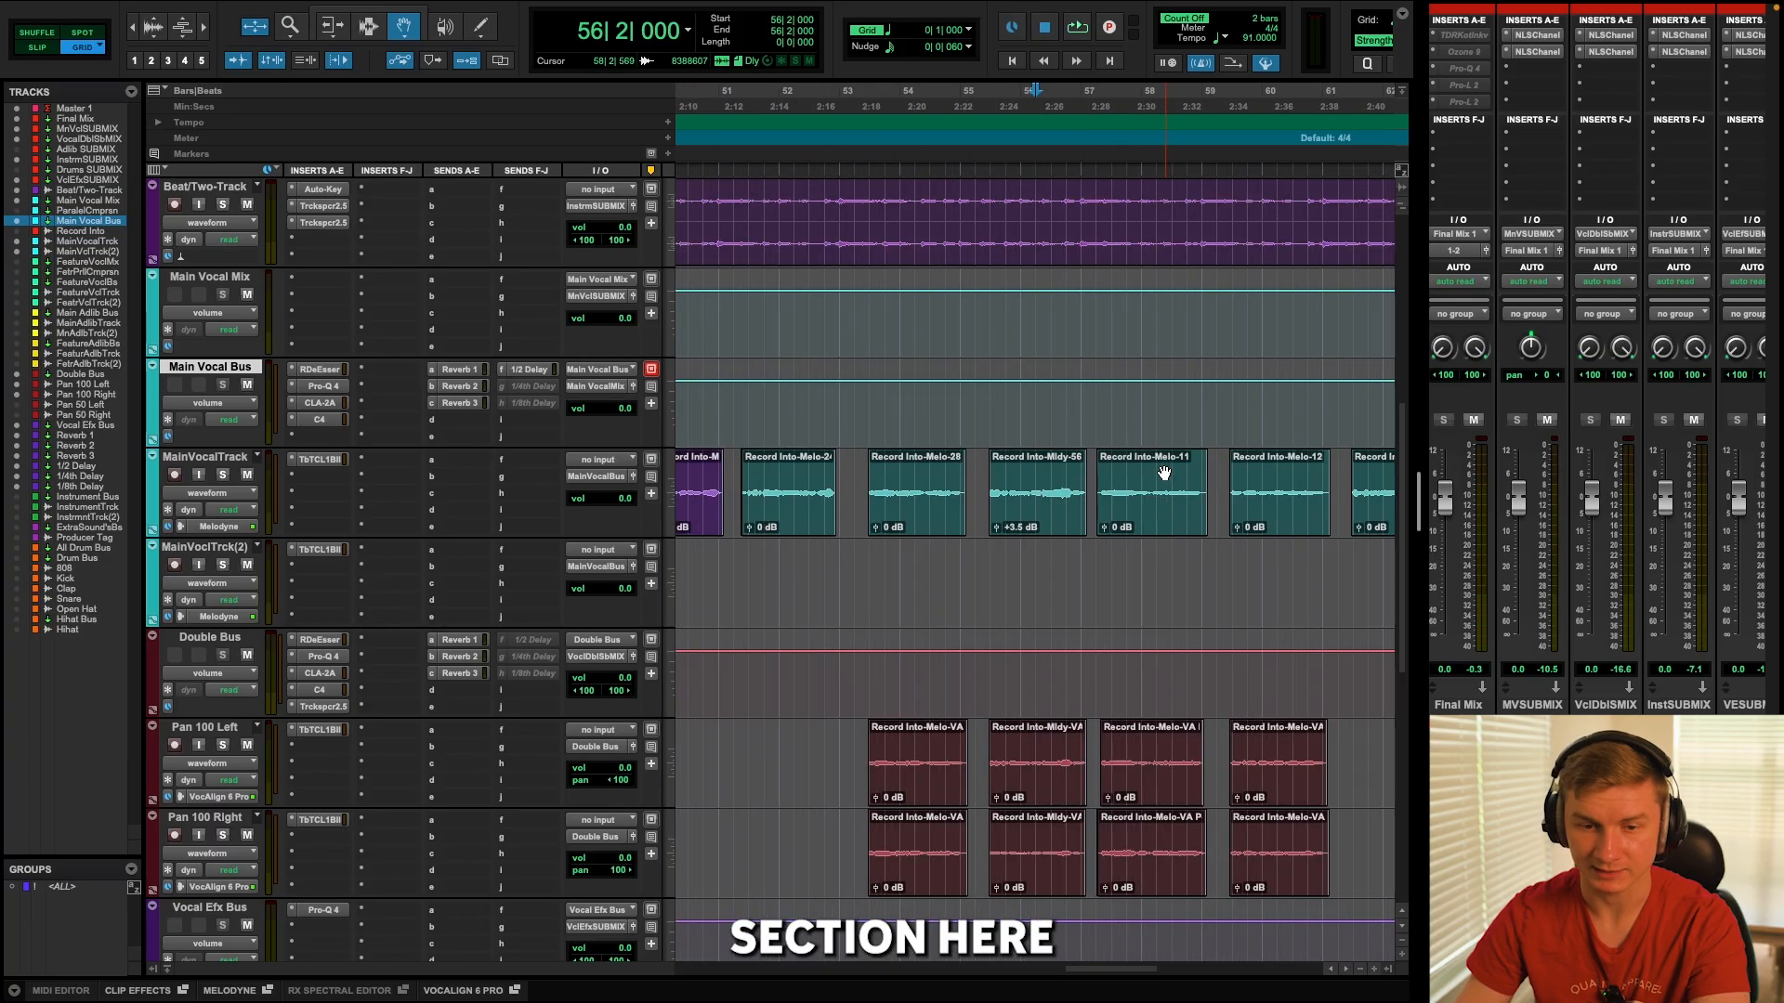
left_click(879, 123)
key("space")
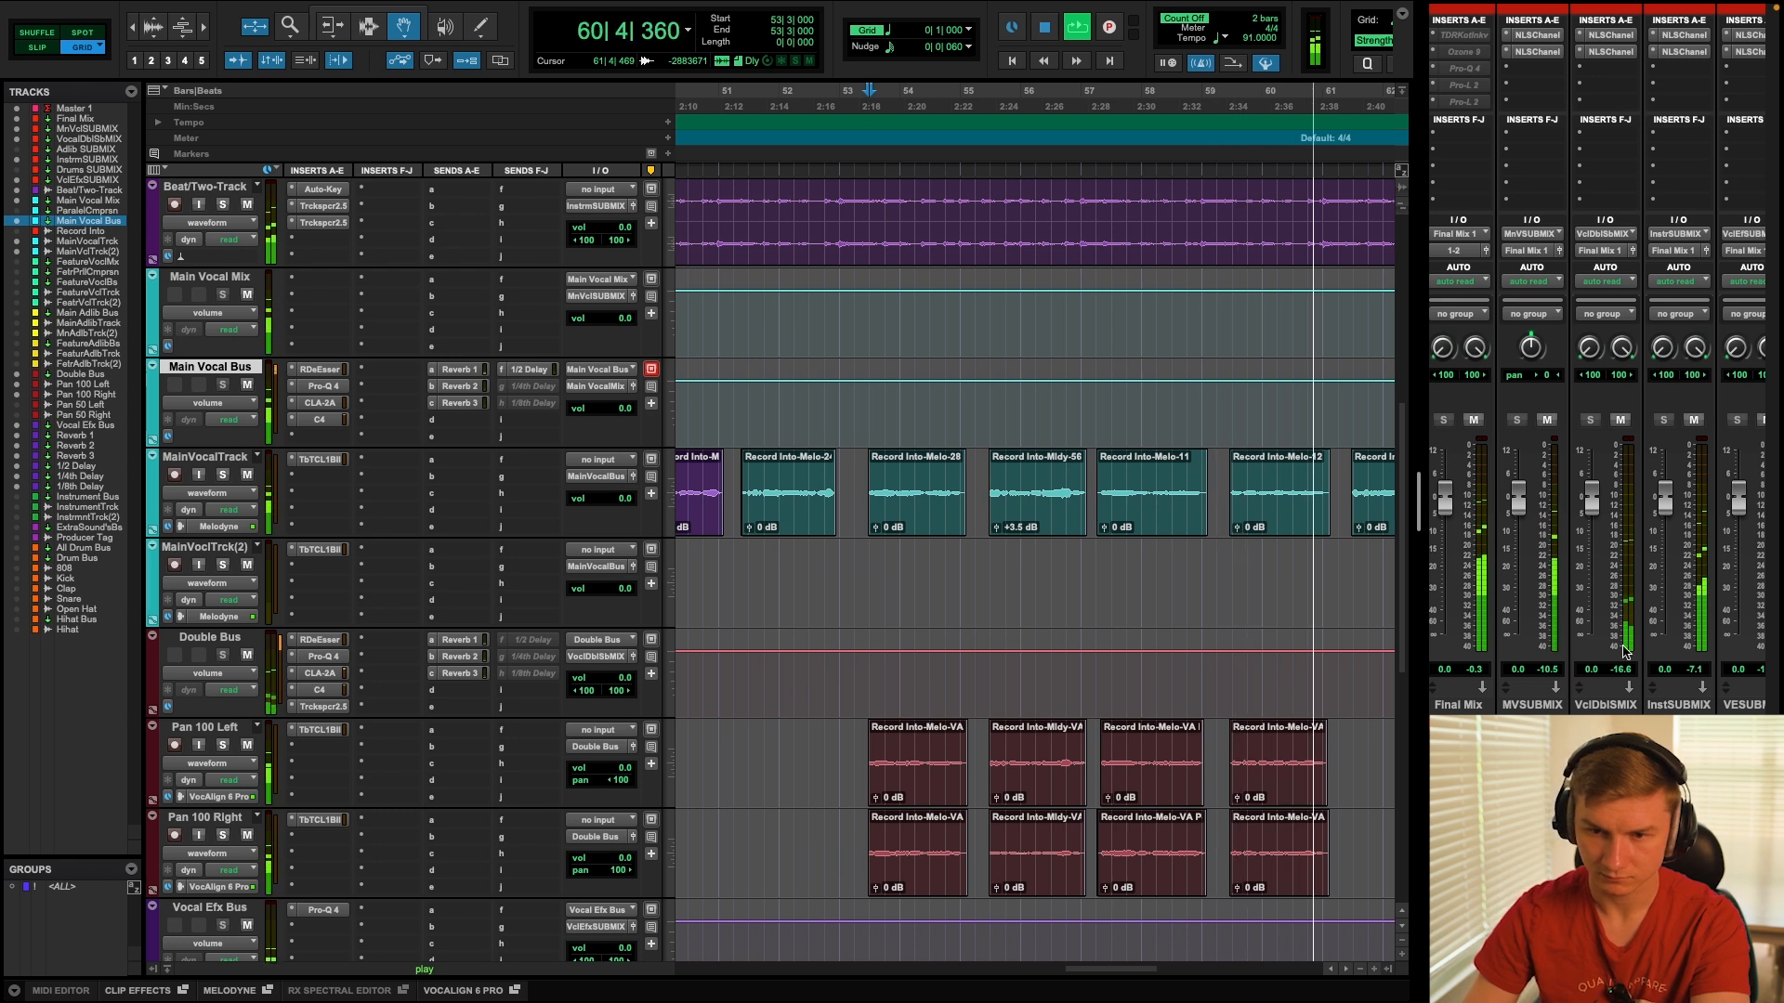
Stop playback, move the playback start to 11|2|000, and bring the Final Mix track into view.
key("space")
key("r")
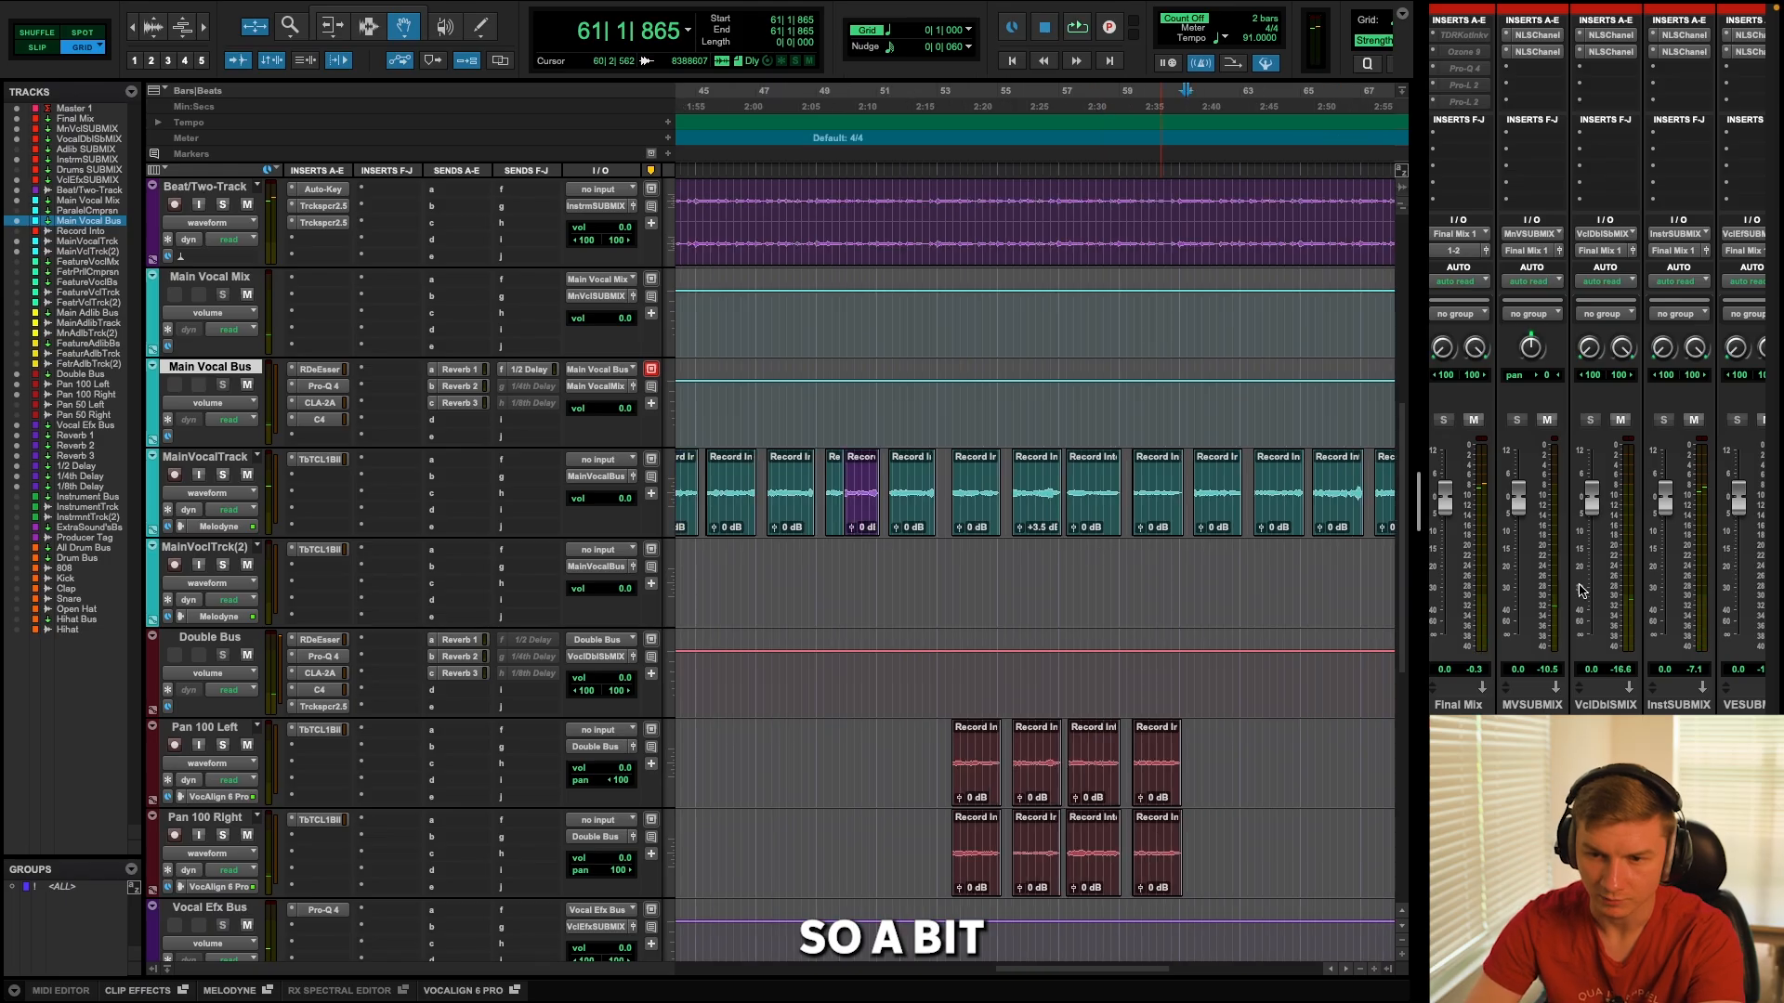
key("r")
key("r")
scroll(836, 418, "up", 3)
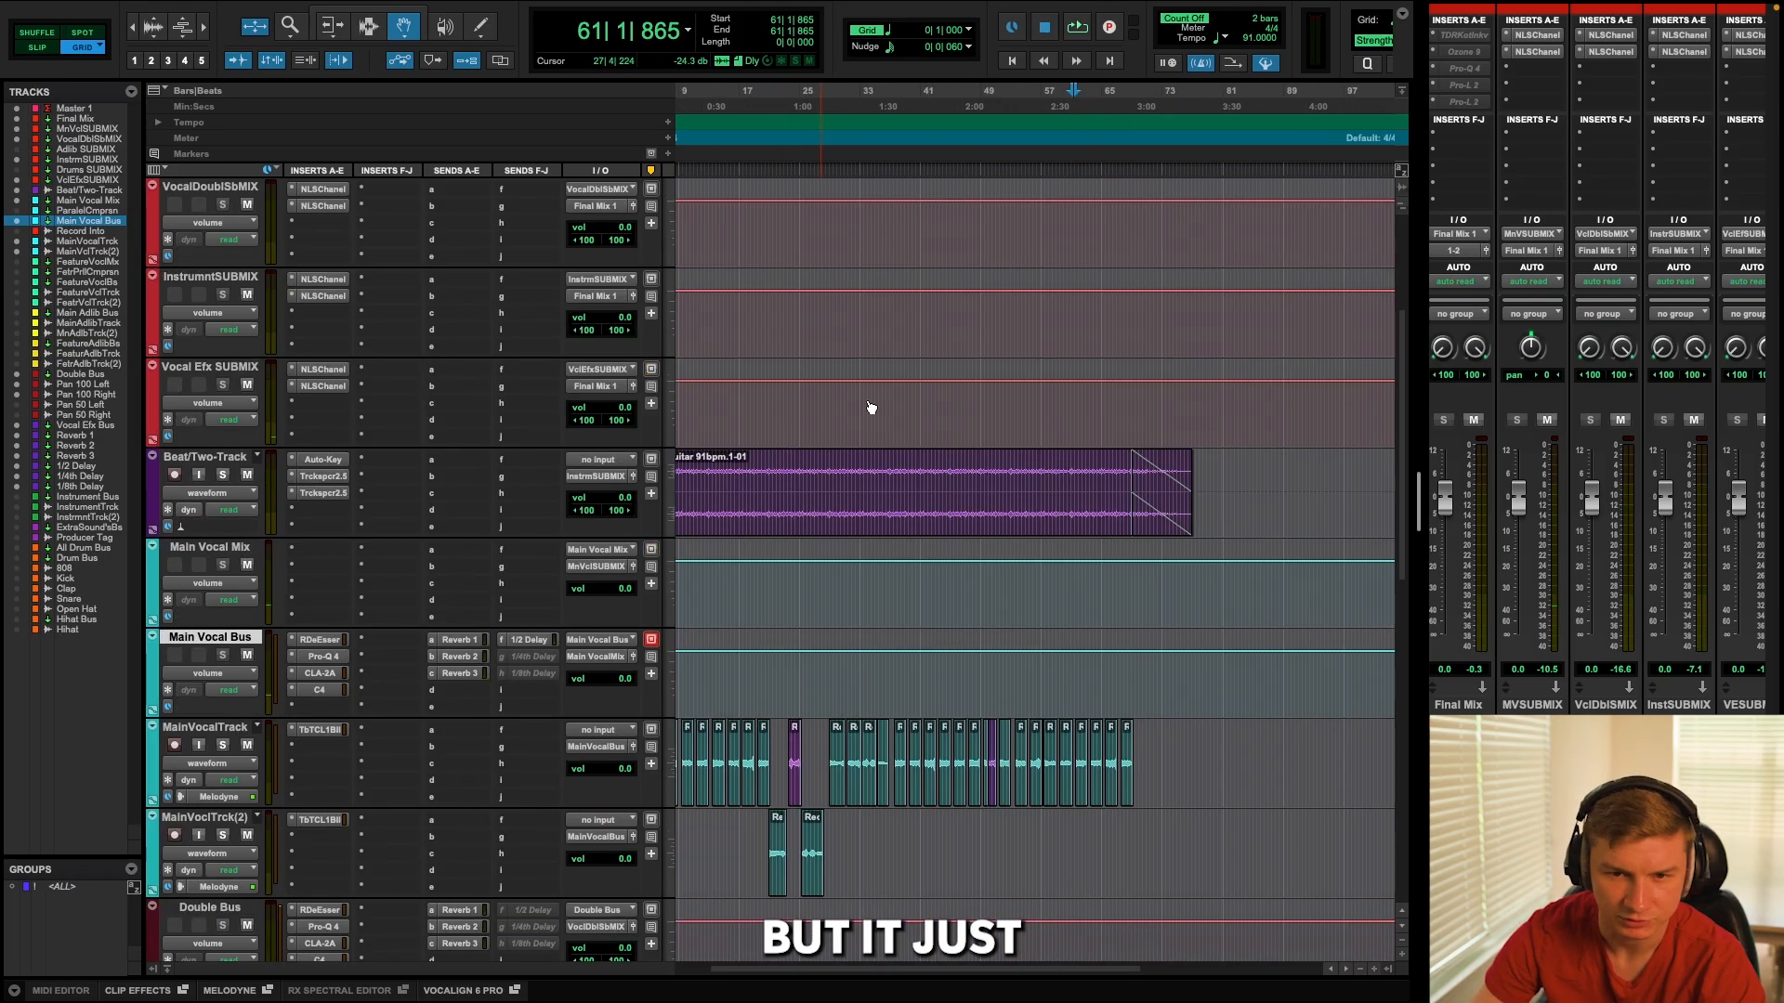
scroll(892, 418, "up", 4)
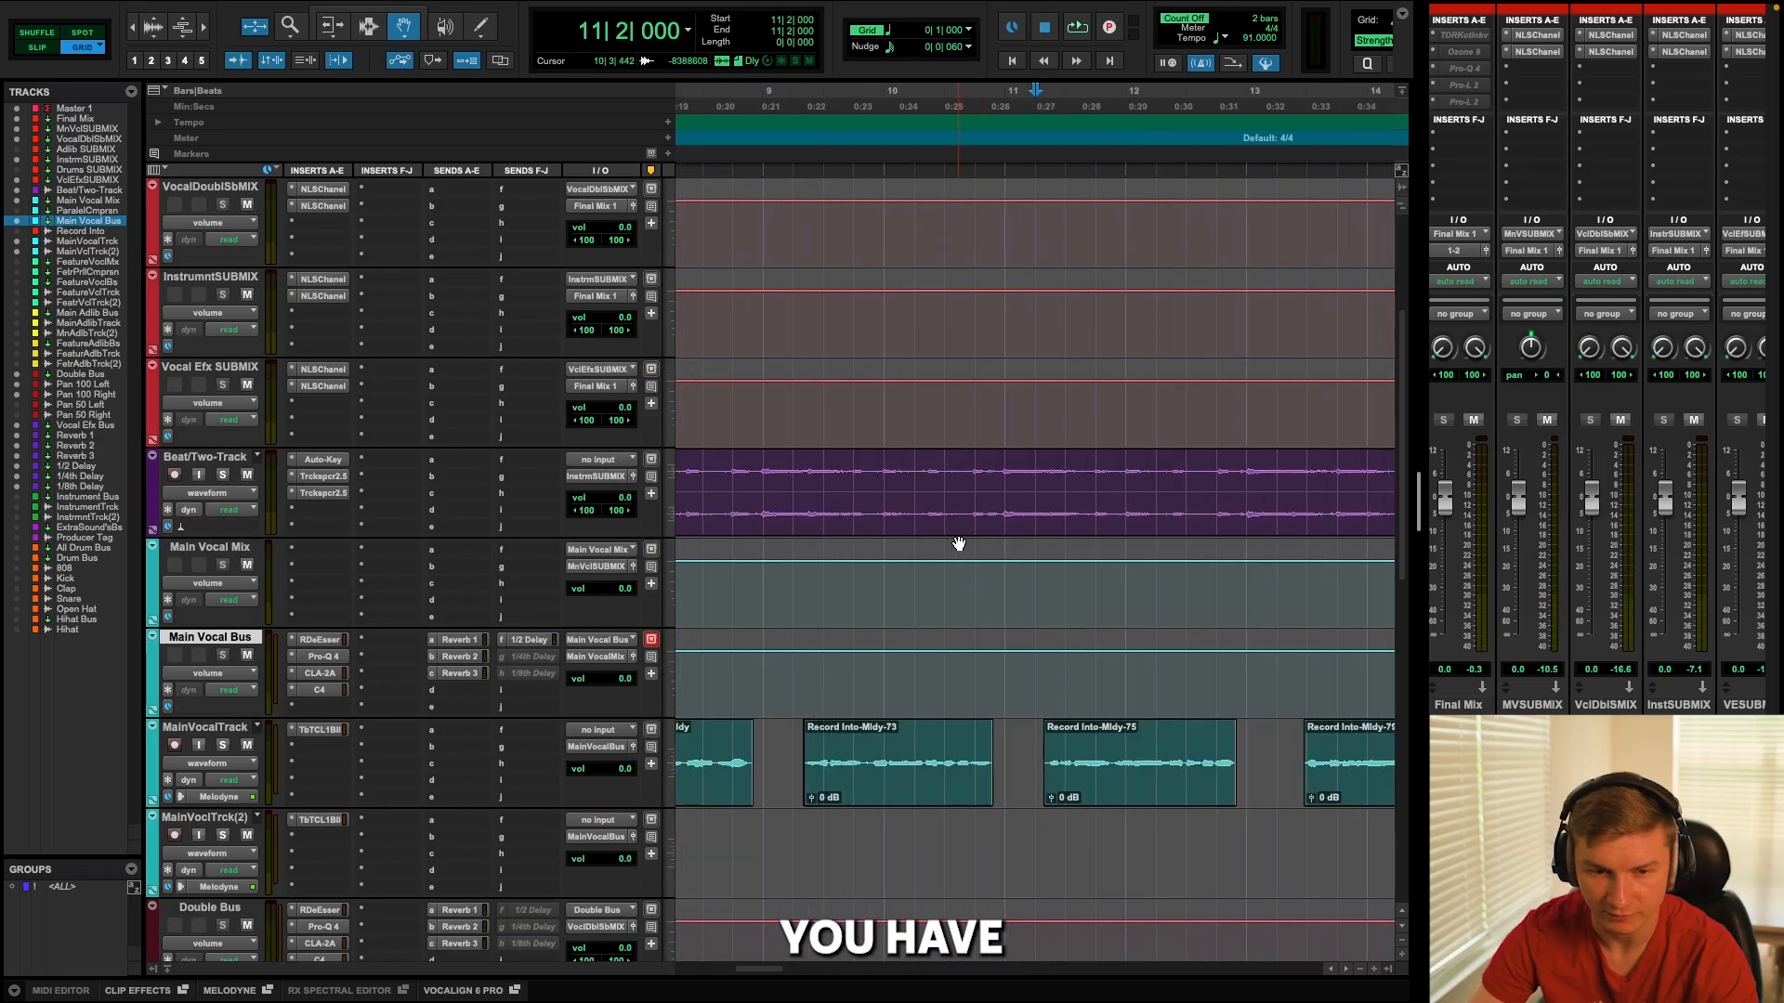
scroll(939, 550, "down", 5)
scroll(901, 594, "up", 4)
scroll(883, 729, "down", 2)
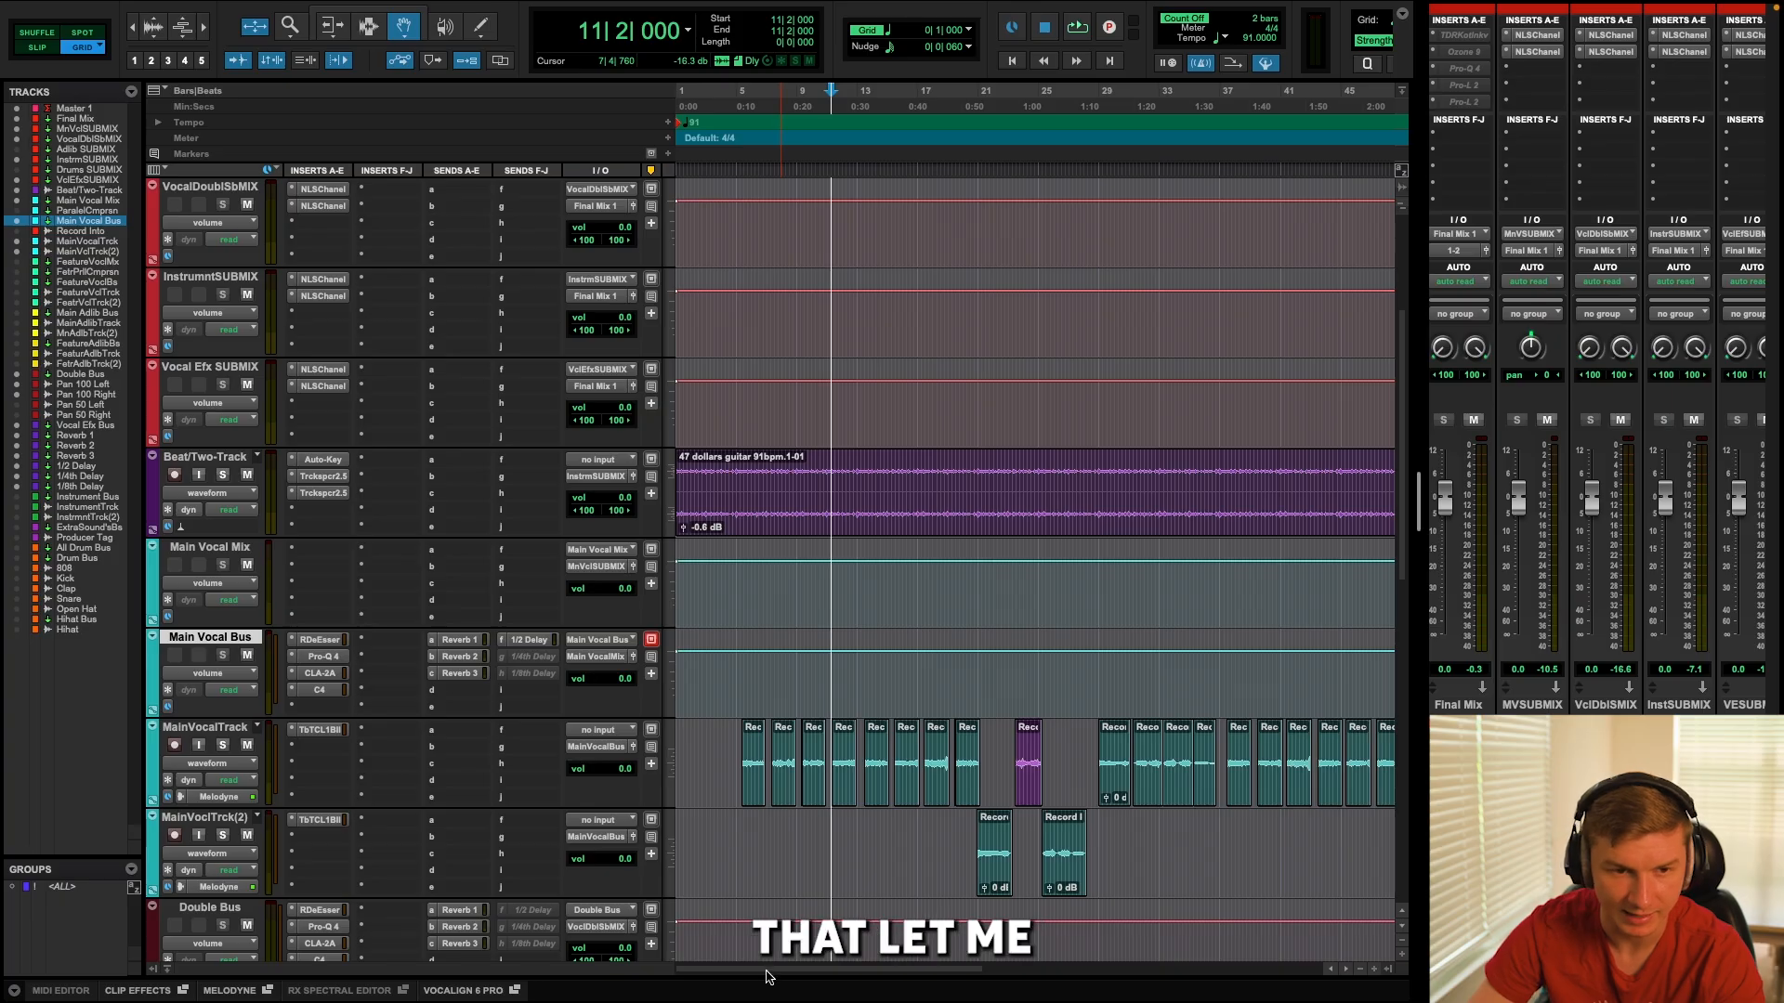
scroll(418, 502, "up", 3)
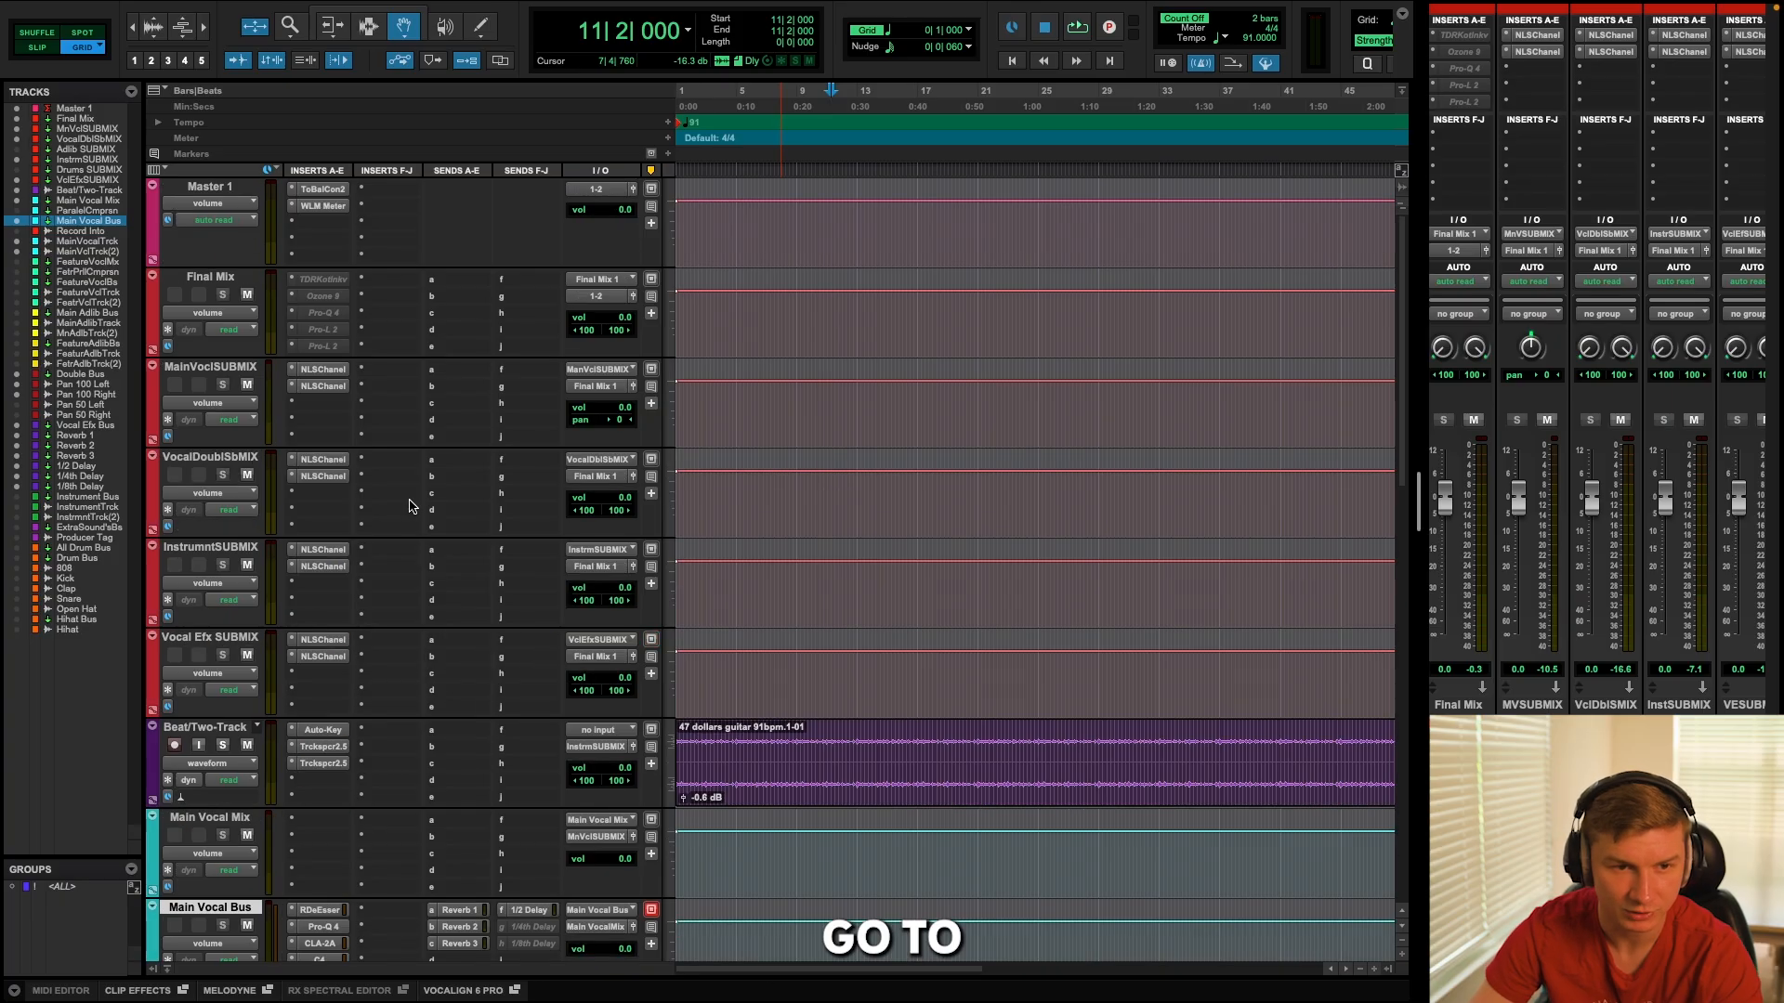
Turn the Final Mix Kotelnikov, Ozone 9 and both Pro-L 2 inserts back on, and play the song to check Kotelnikov's gain reduction.
left_click(325, 280)
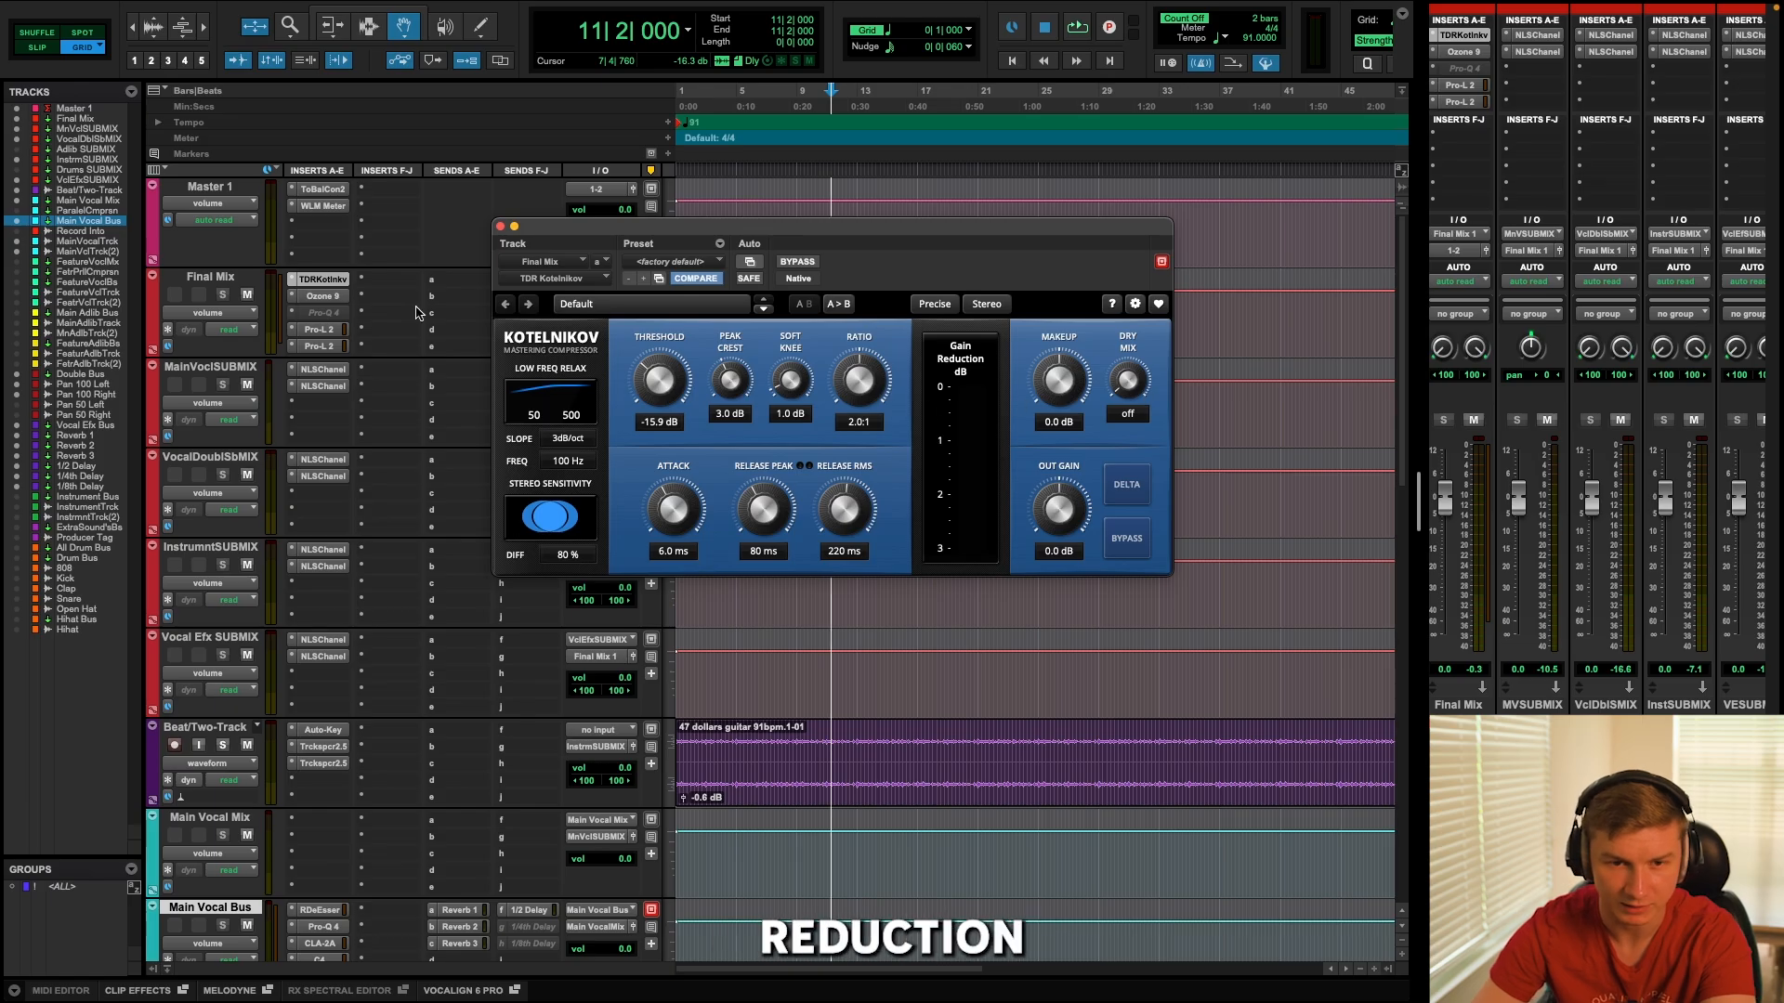
key("space")
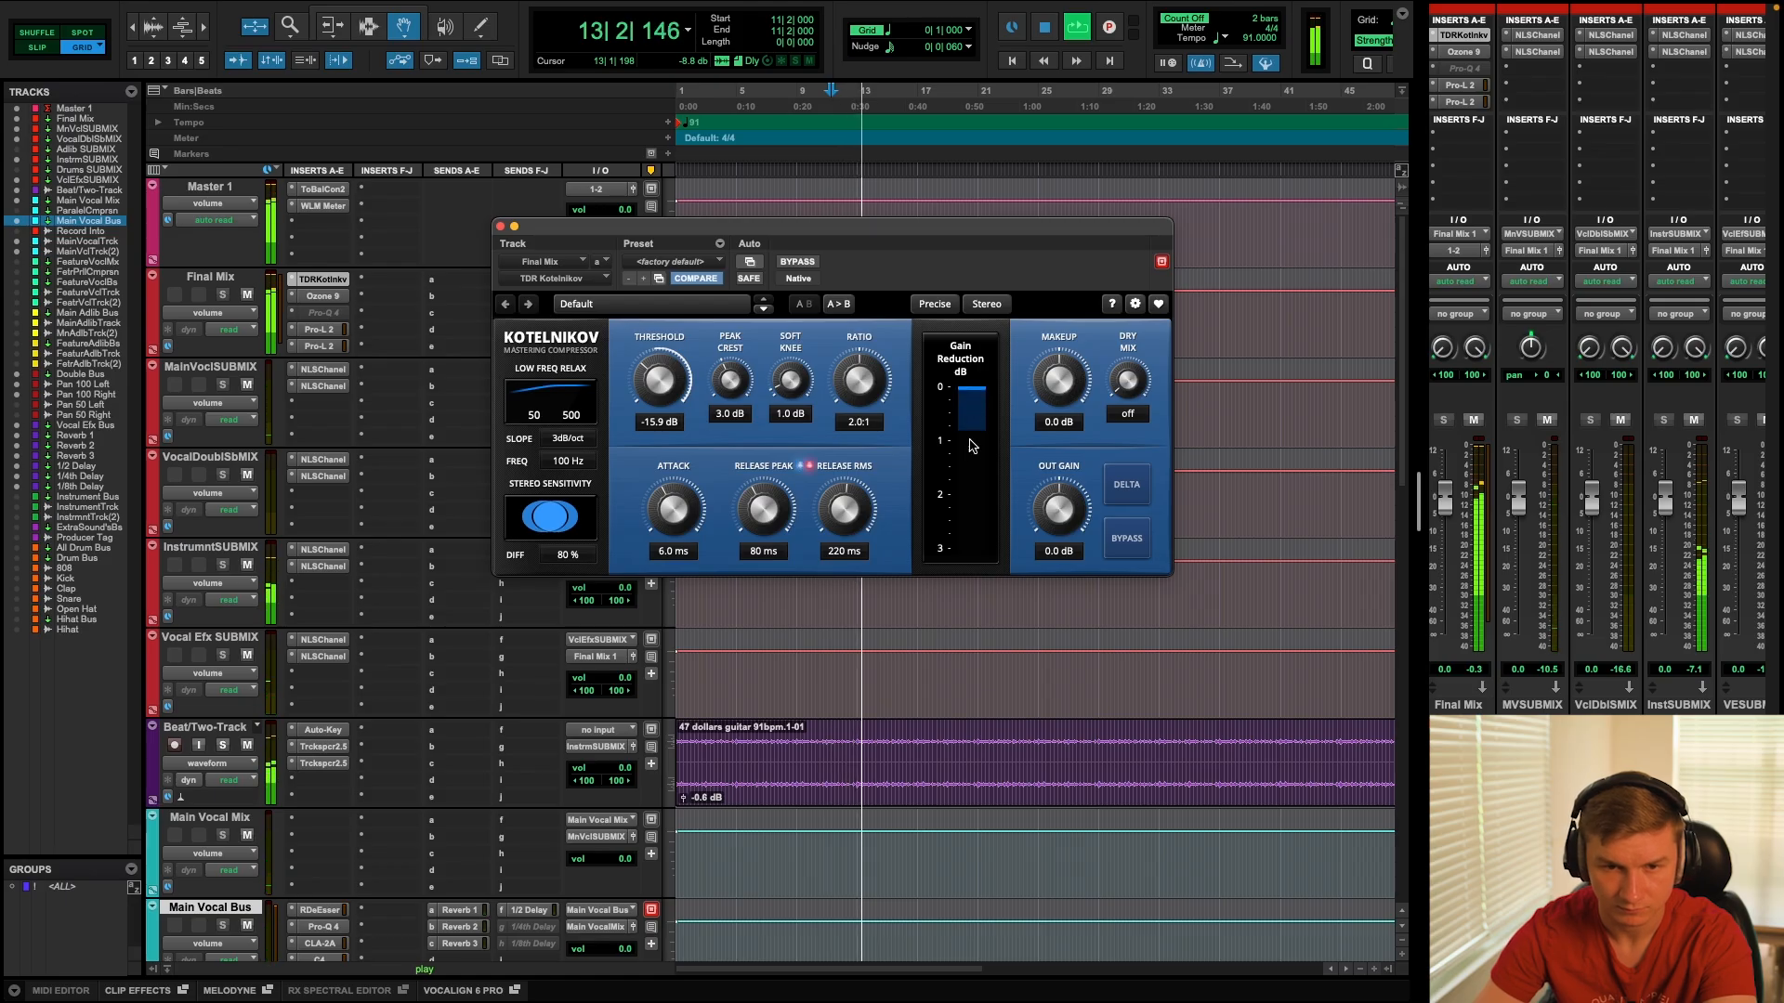
key("space")
View Ozone 9's Equalizer, the Tonal Balance Control on Master 1, and the first Pro-L 2 on Final Mix.
left_click(323, 296)
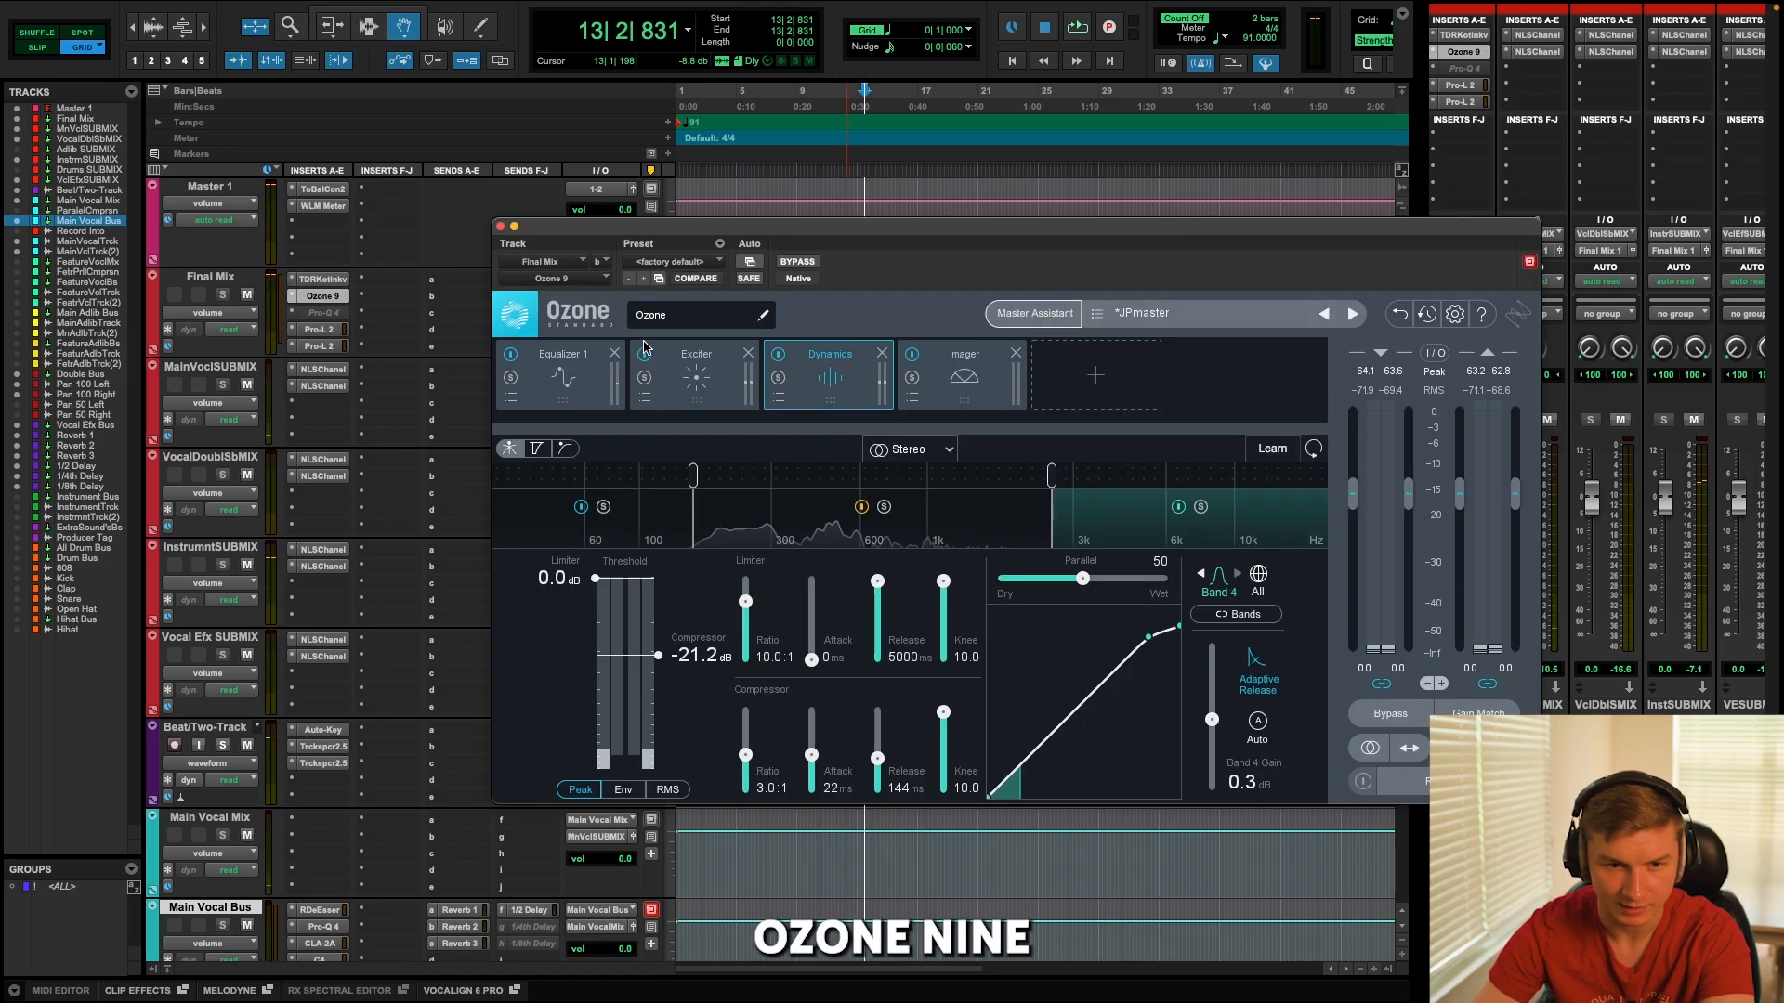
left_click(576, 367)
left_click(324, 190)
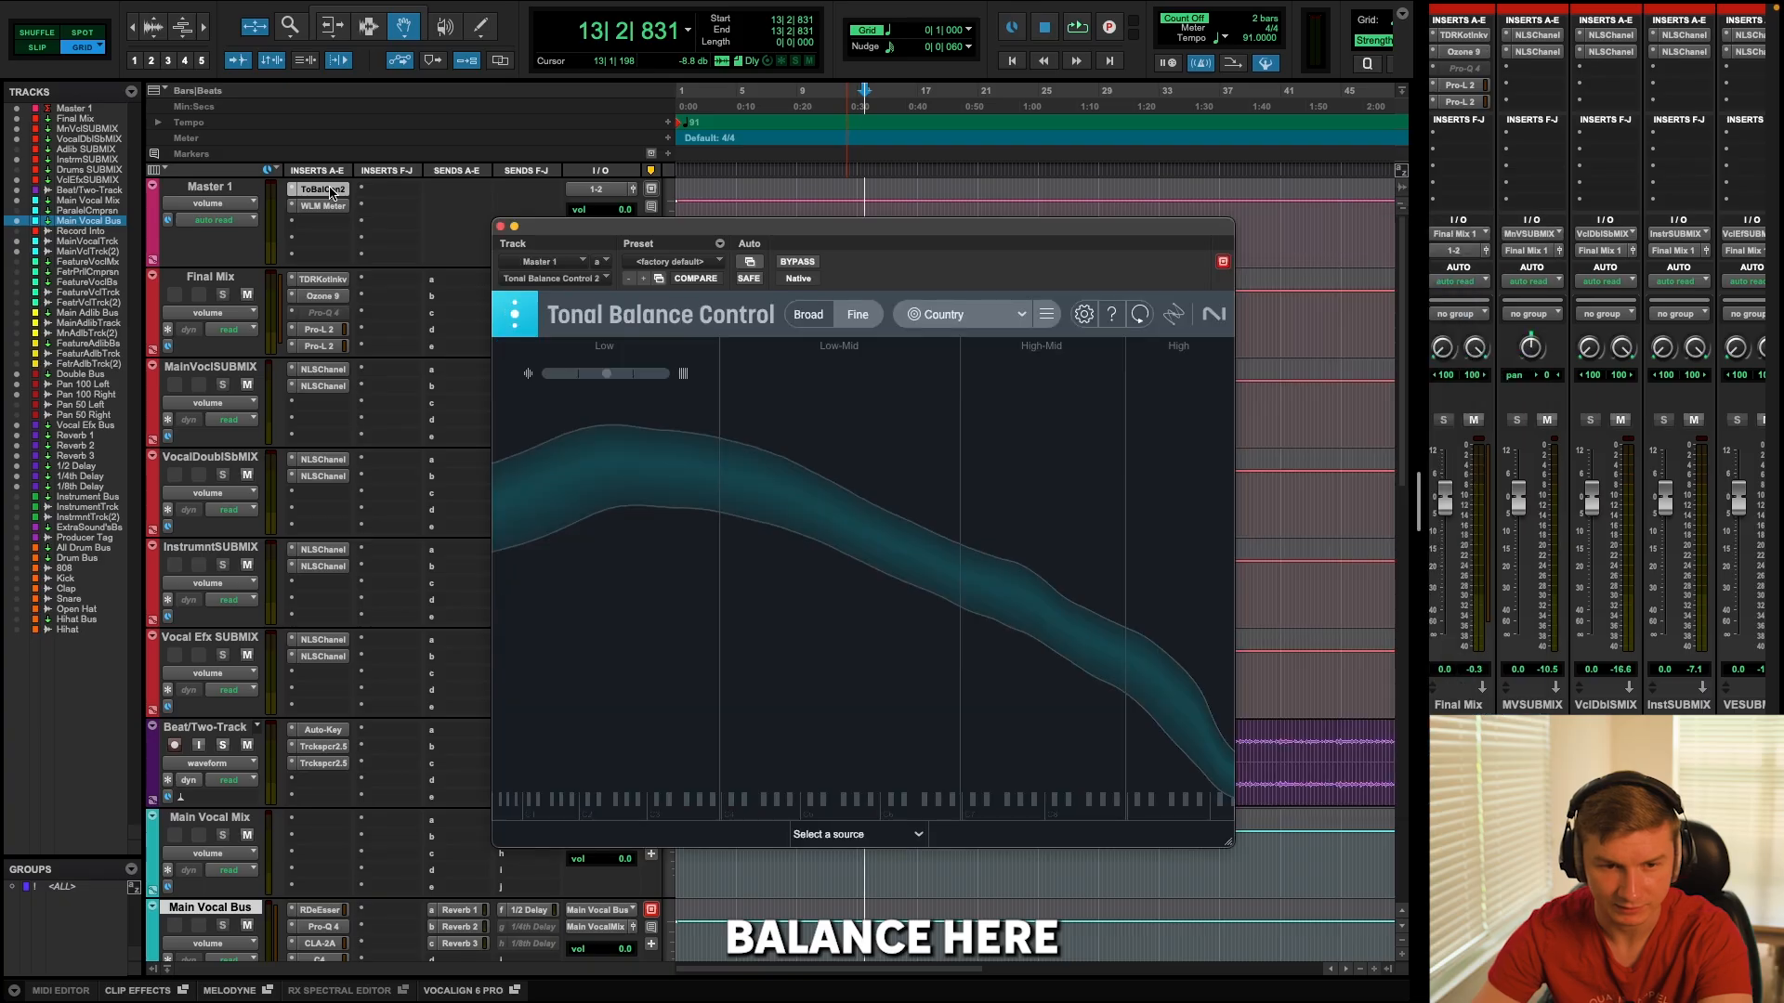
left_click(318, 331)
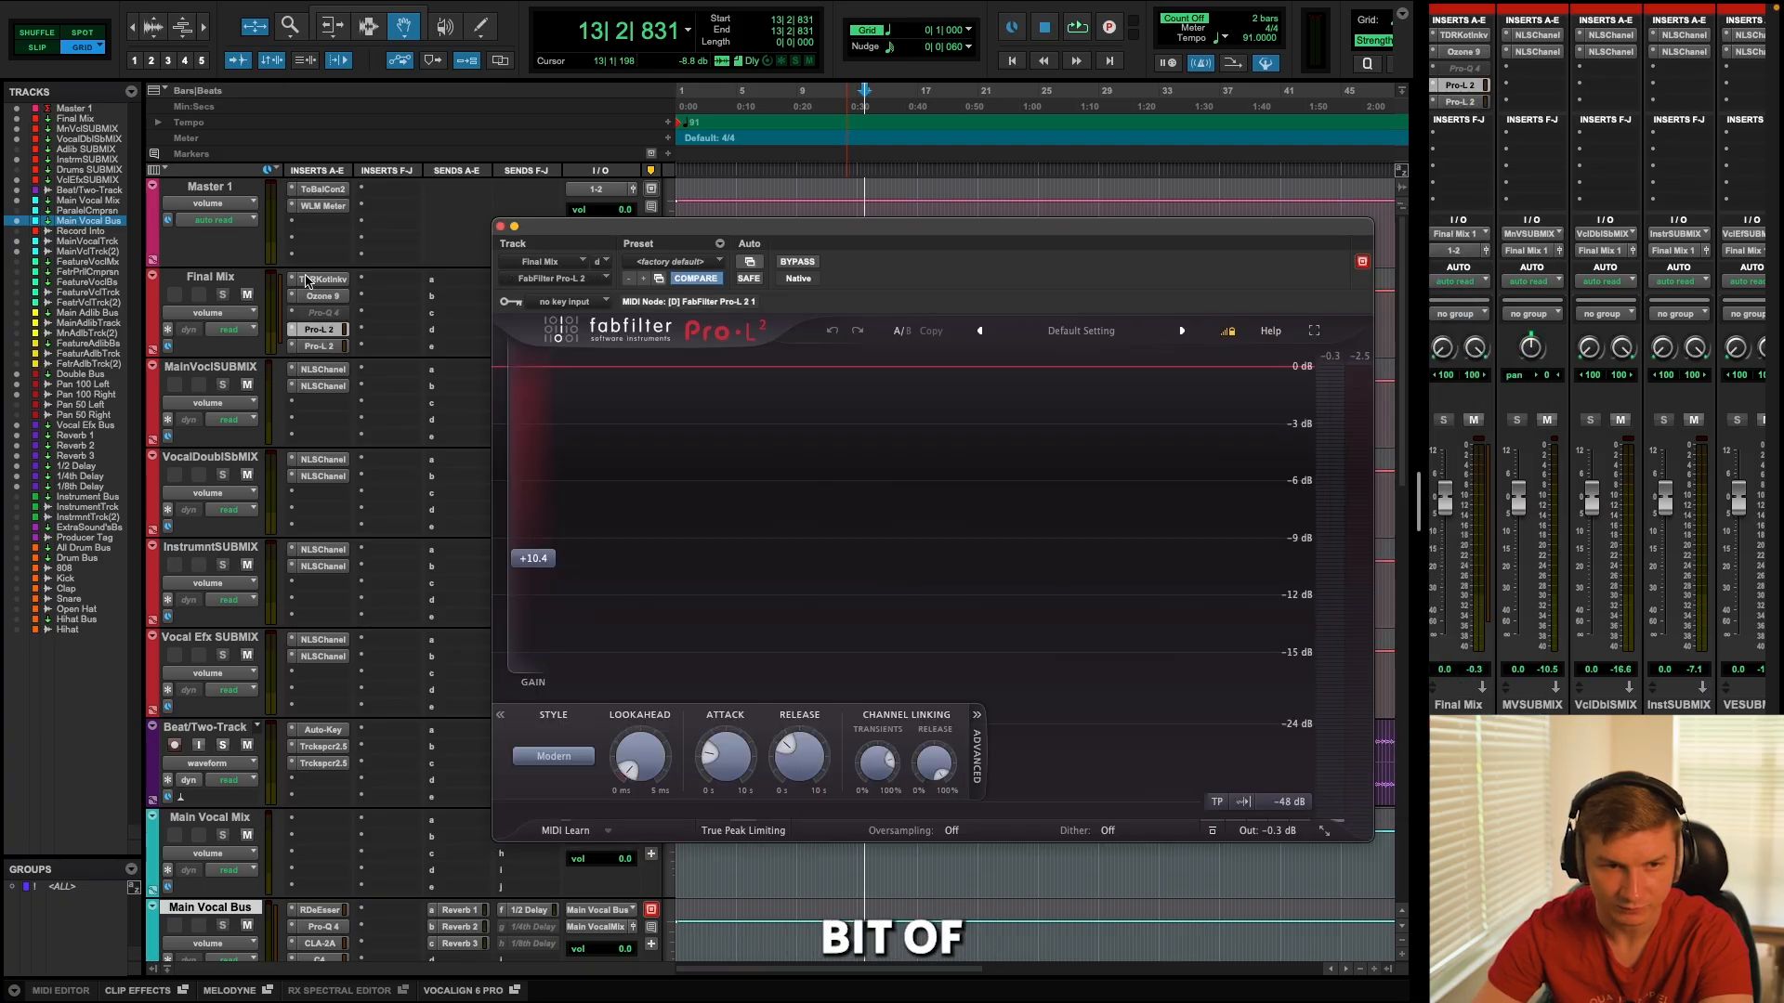
Examine Ozone 9's Equalizer, Exciter, Dynamics bands and Imager on the Final Mix track, and close the plugin window.
left_click(312, 296)
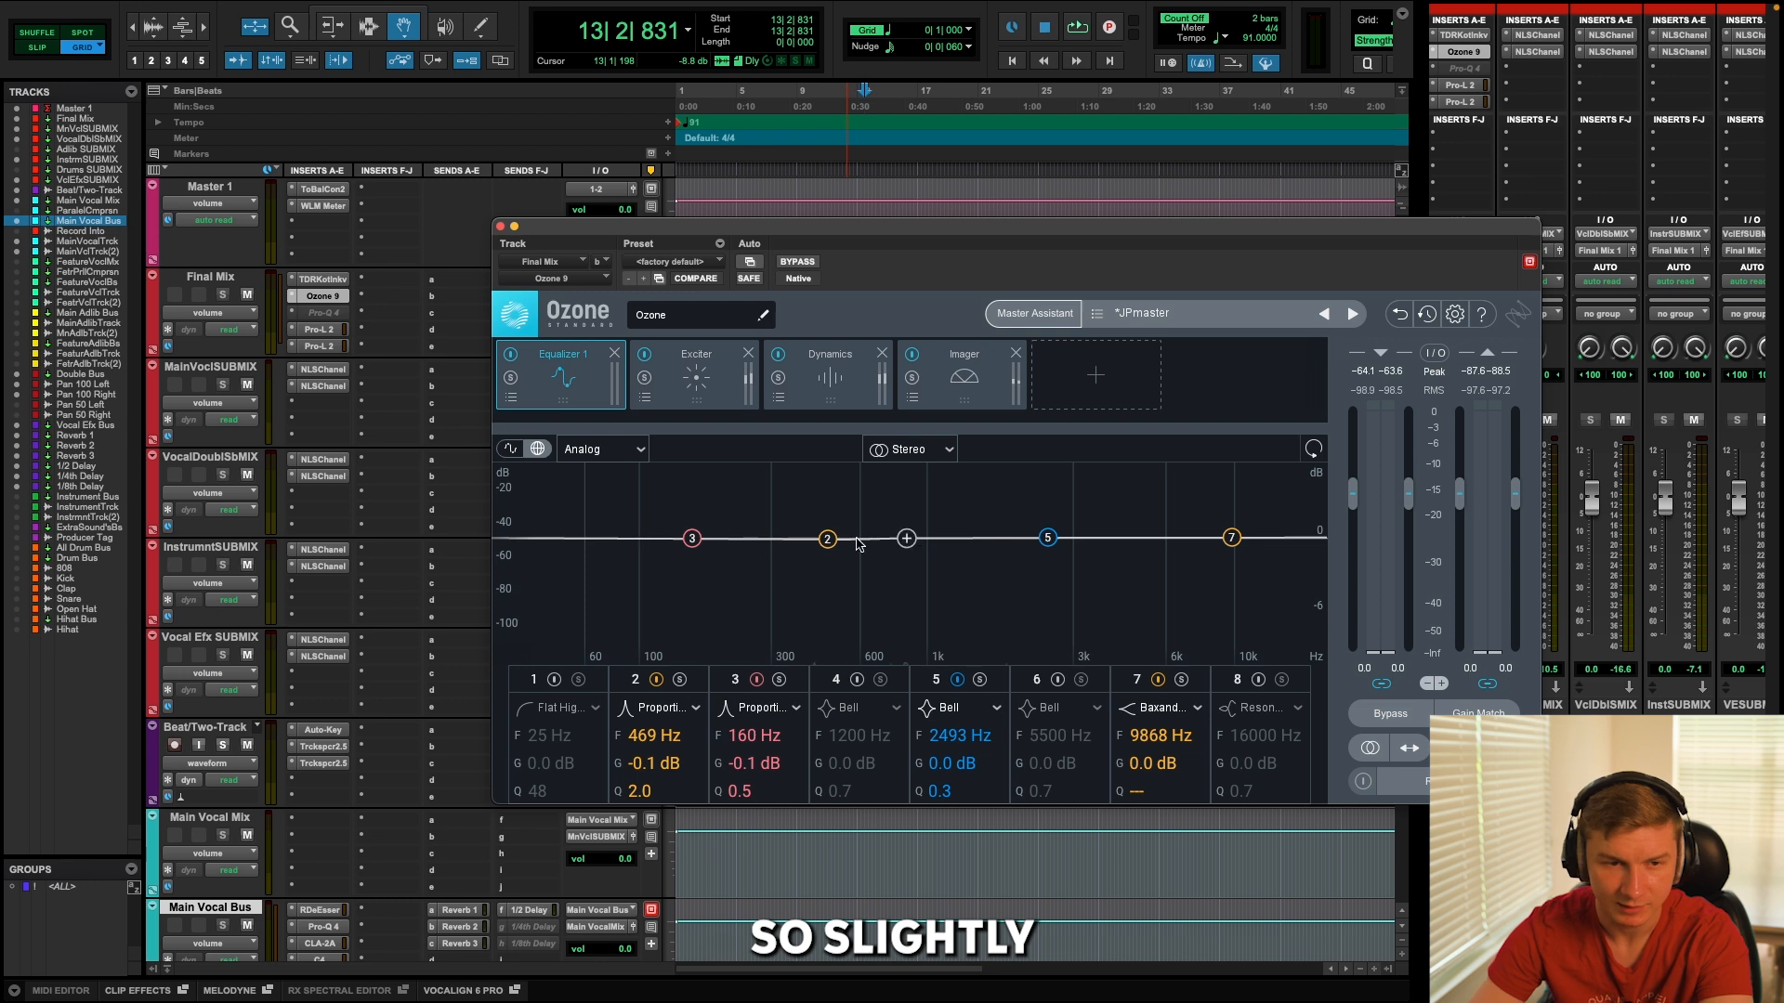
left_click(687, 378)
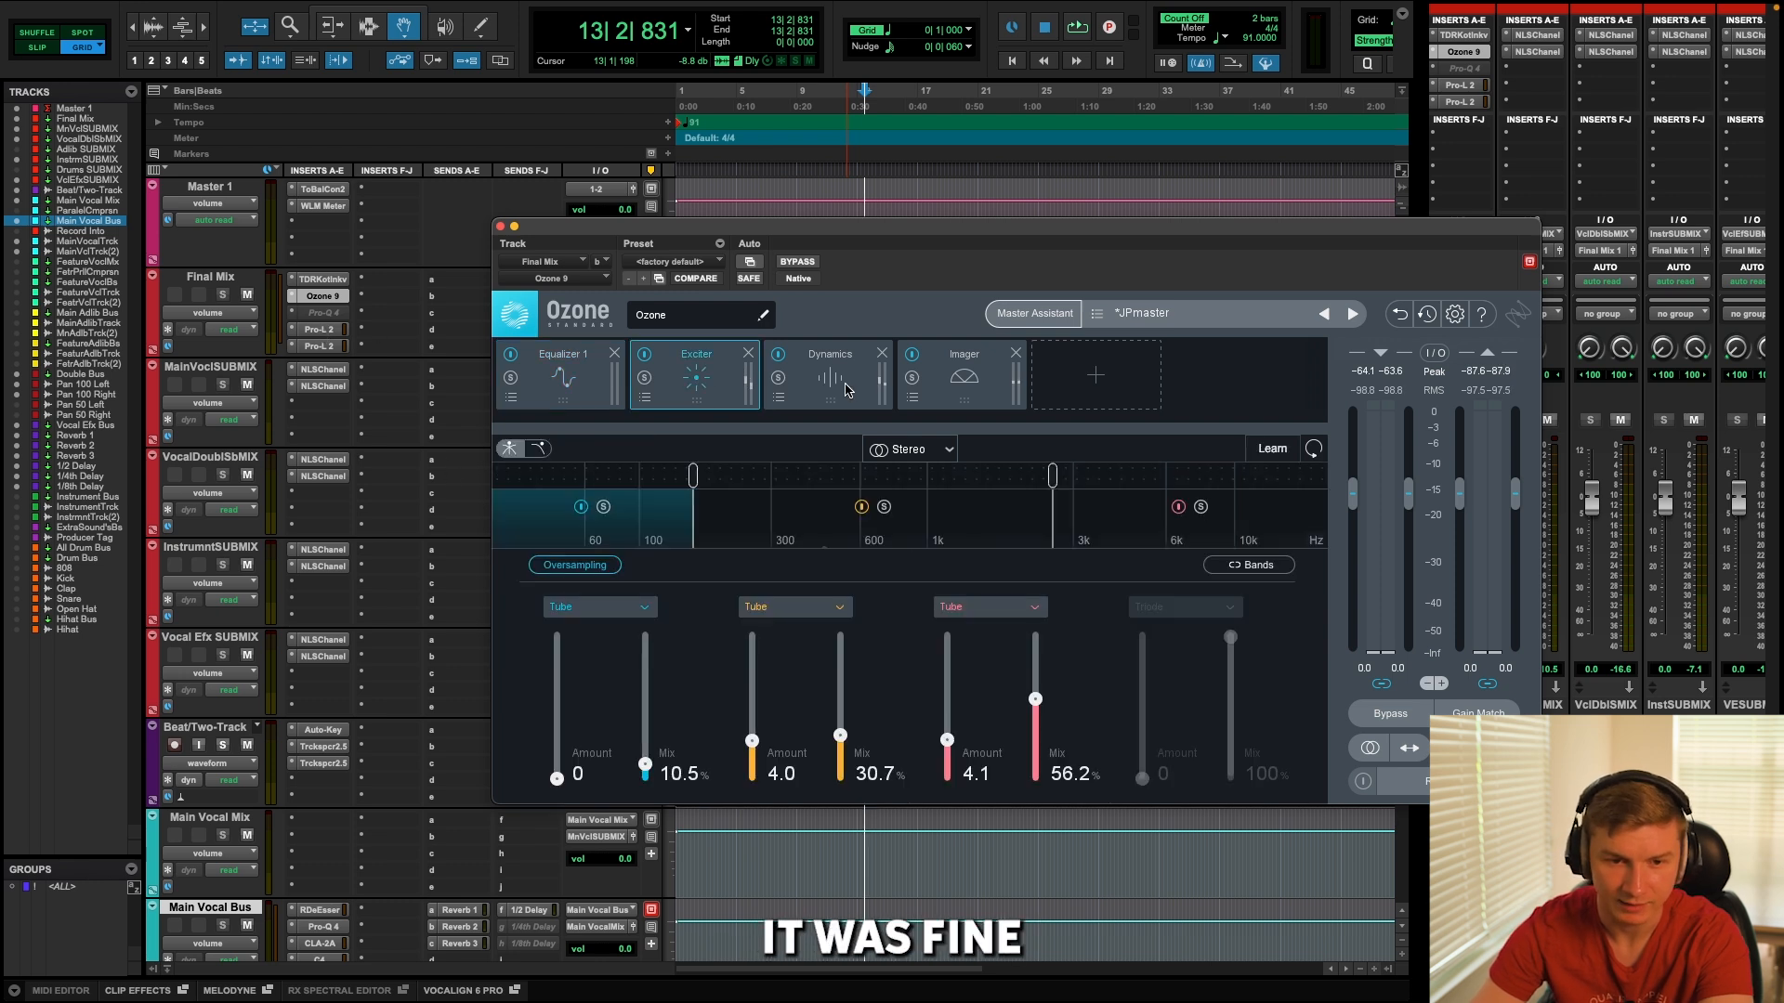
left_click(830, 376)
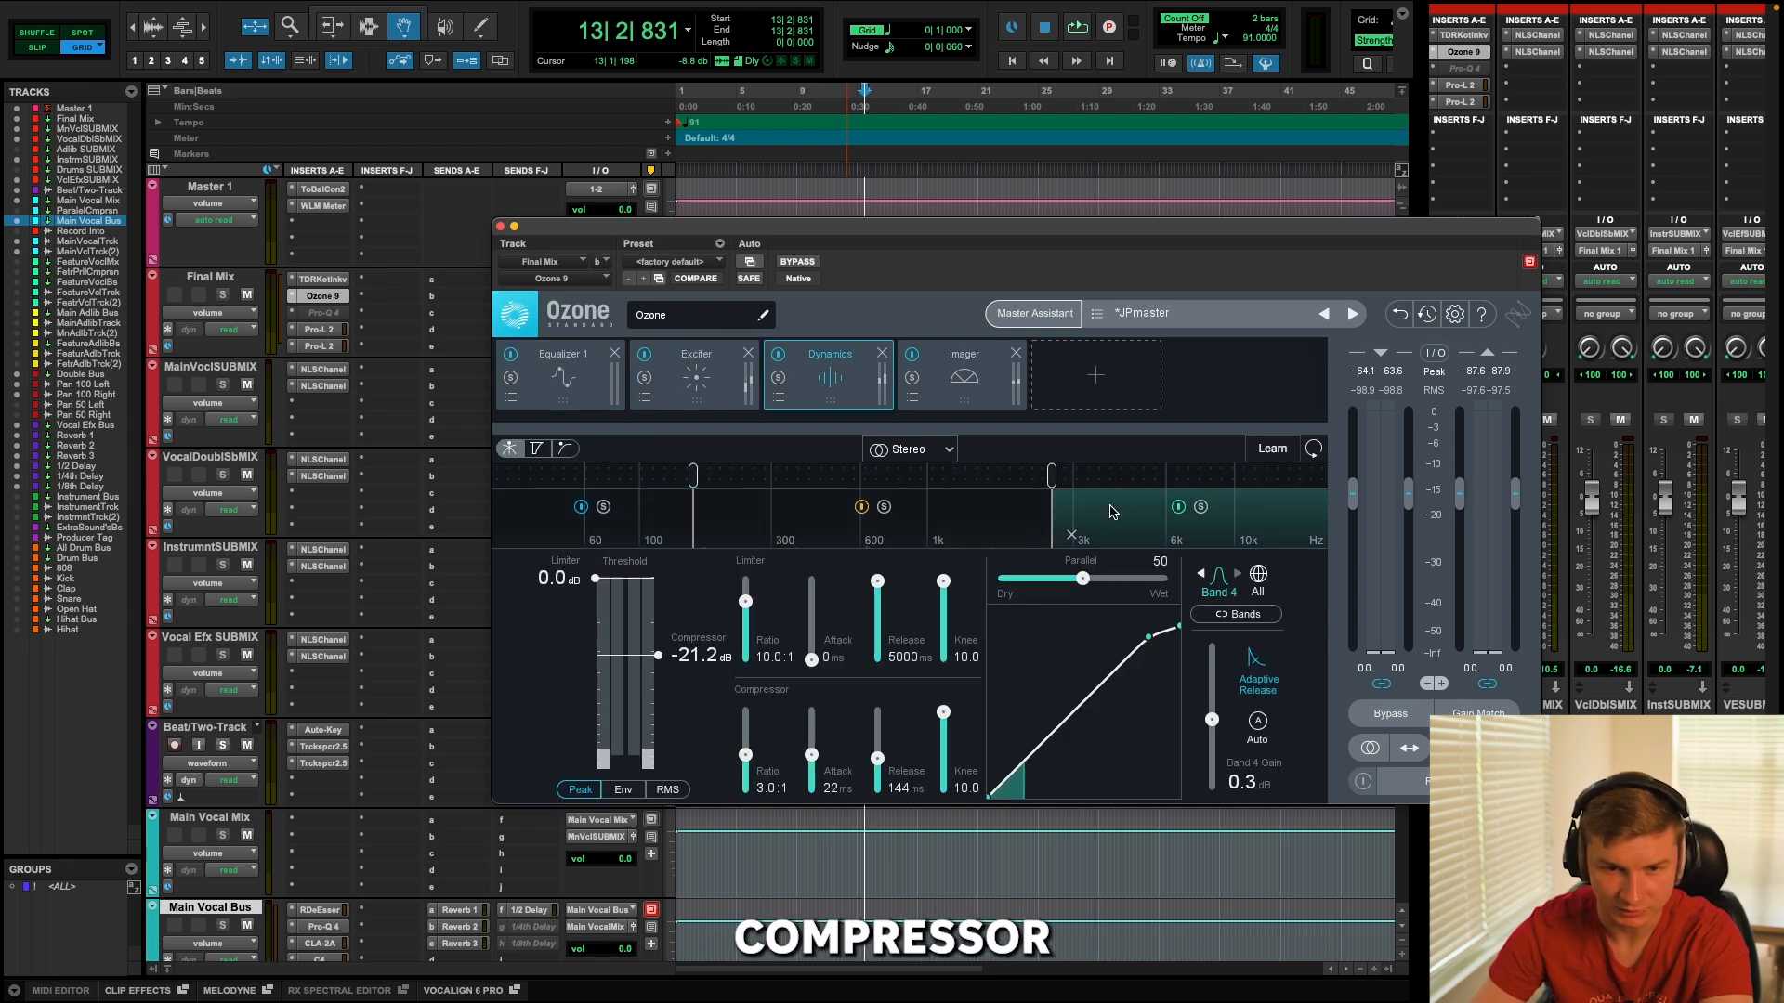
left_click(777, 518)
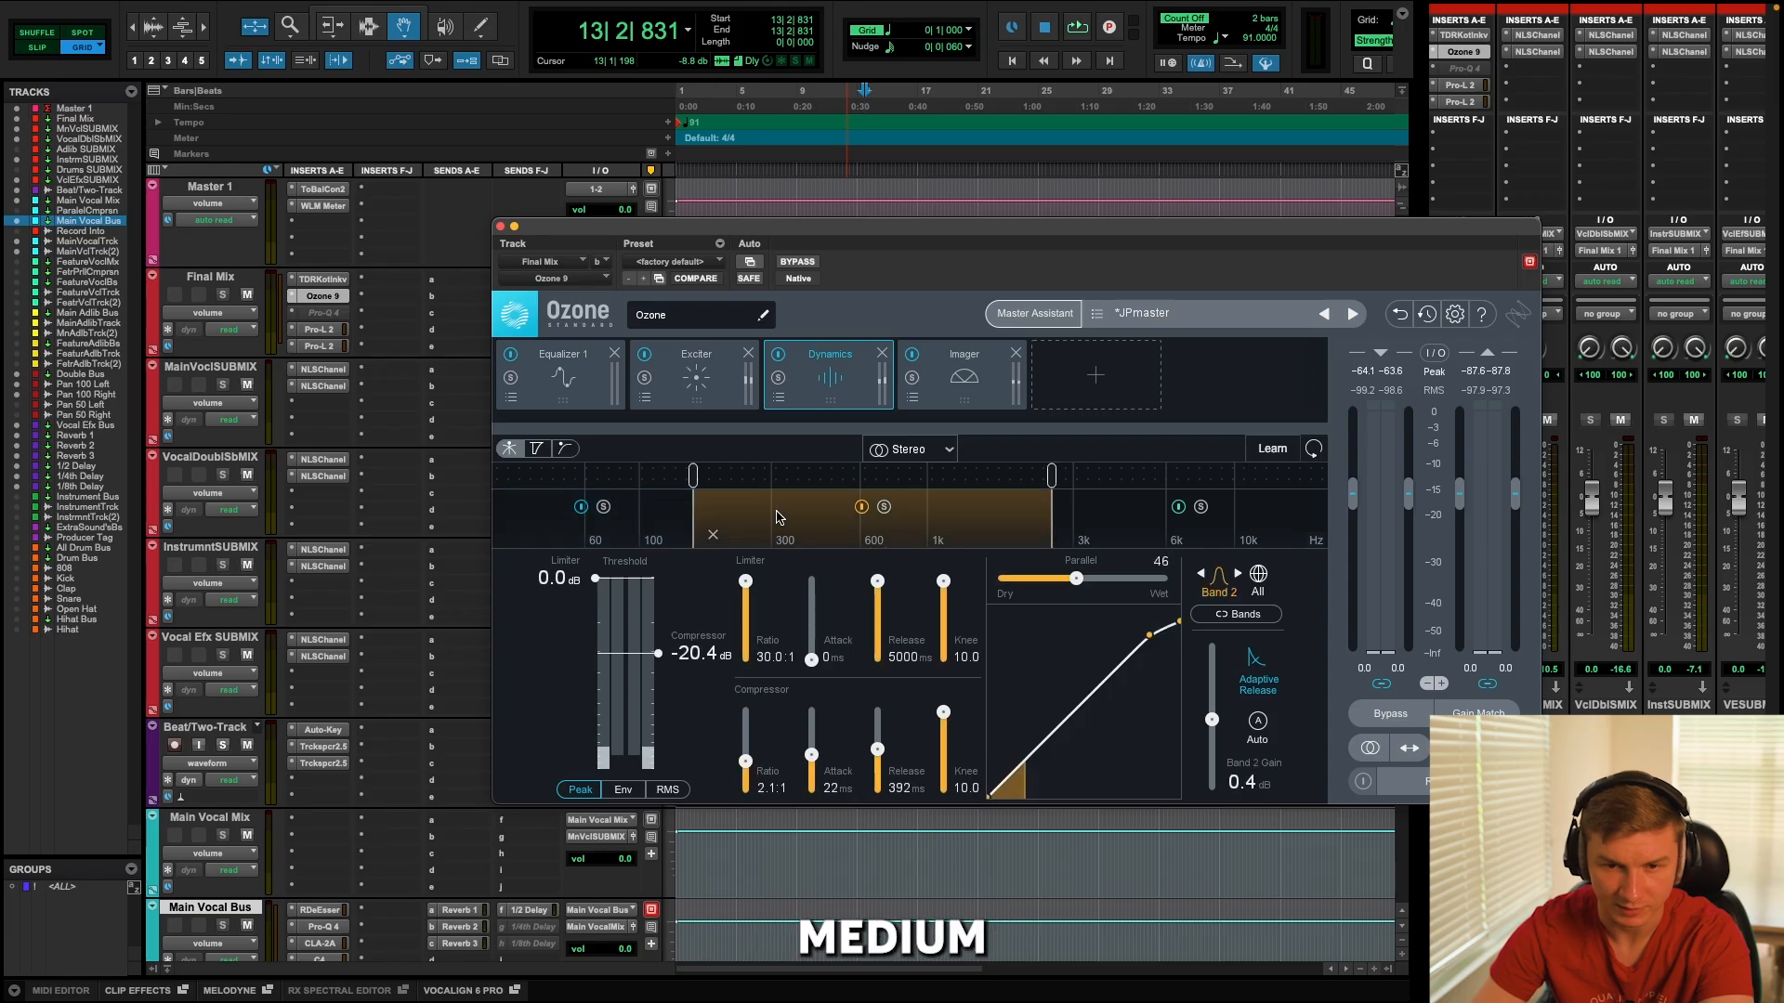
left_click(1132, 512)
left_click(965, 374)
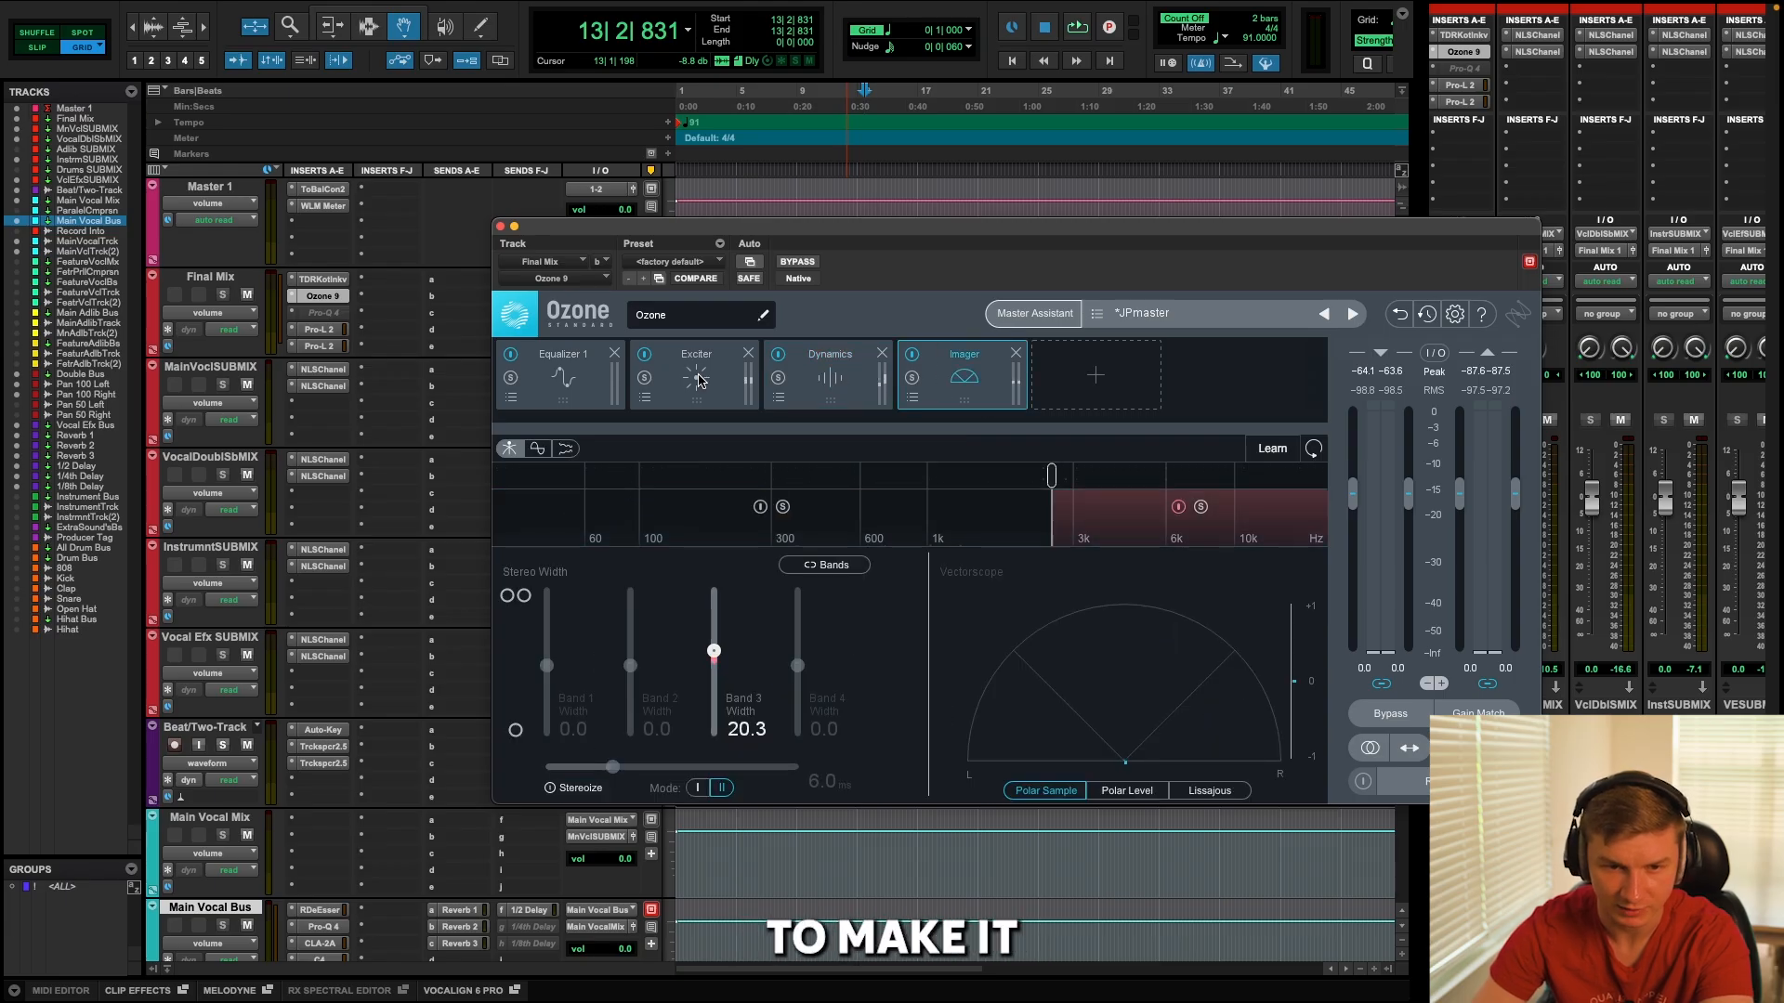
left_click(695, 390)
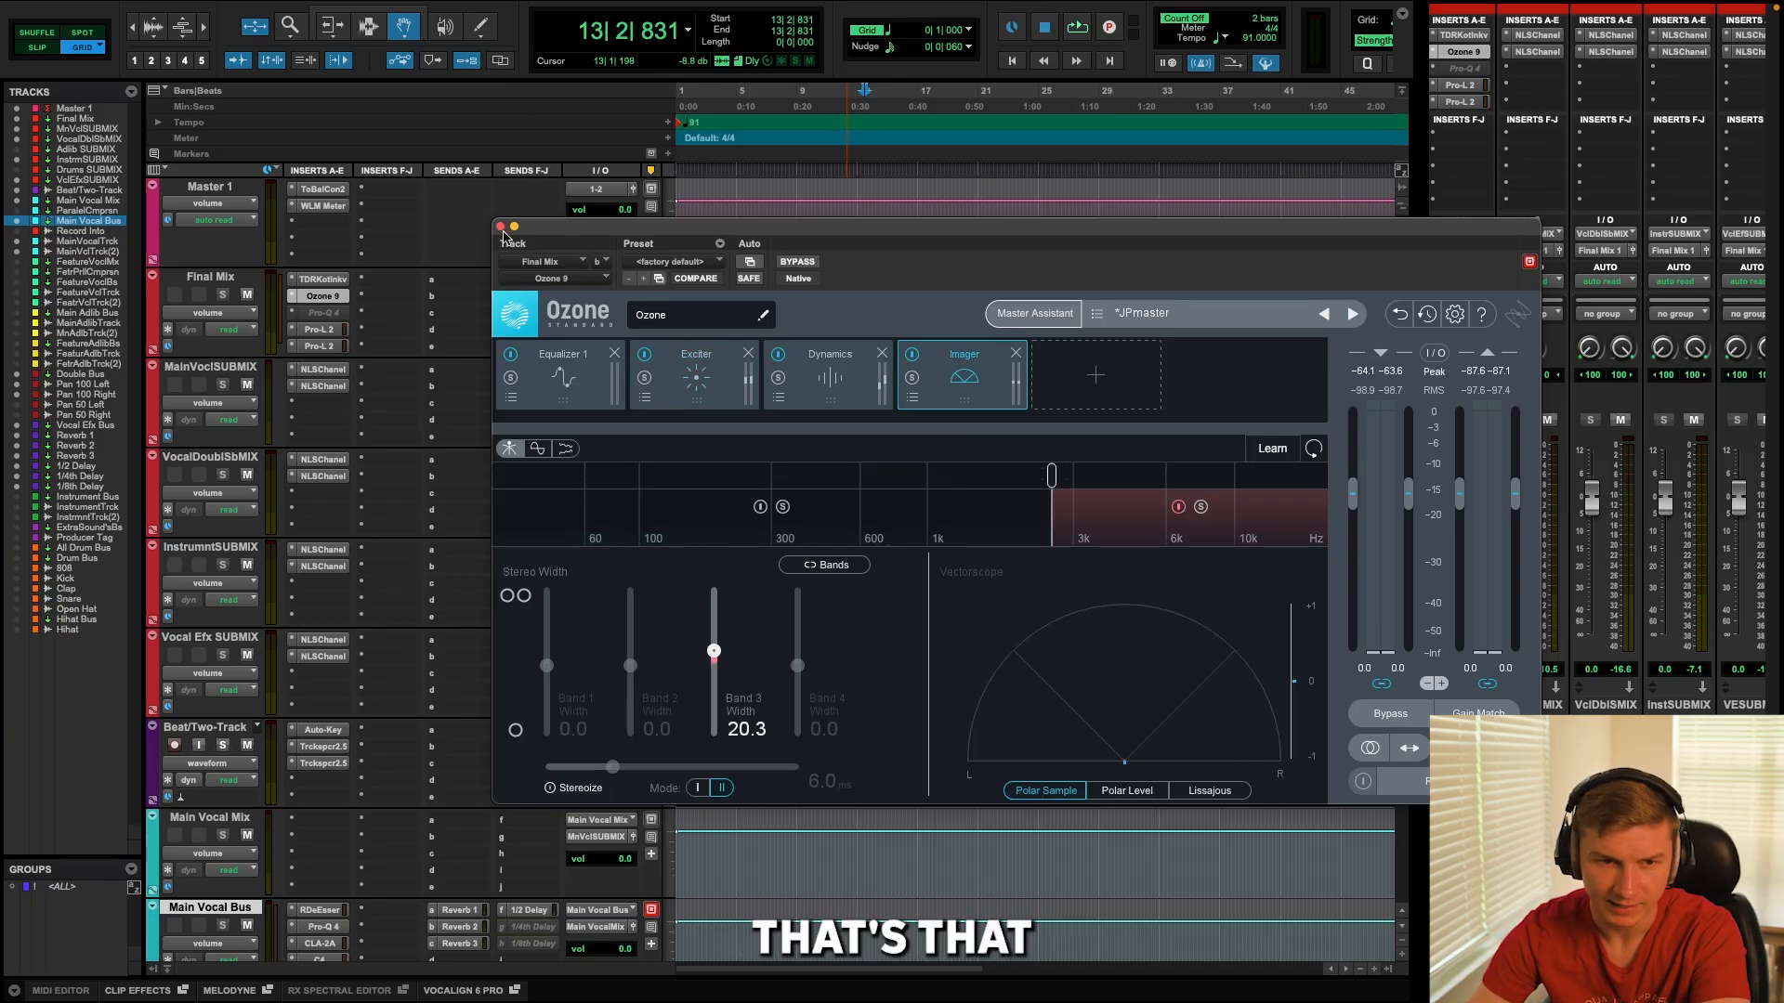
left_click(500, 227)
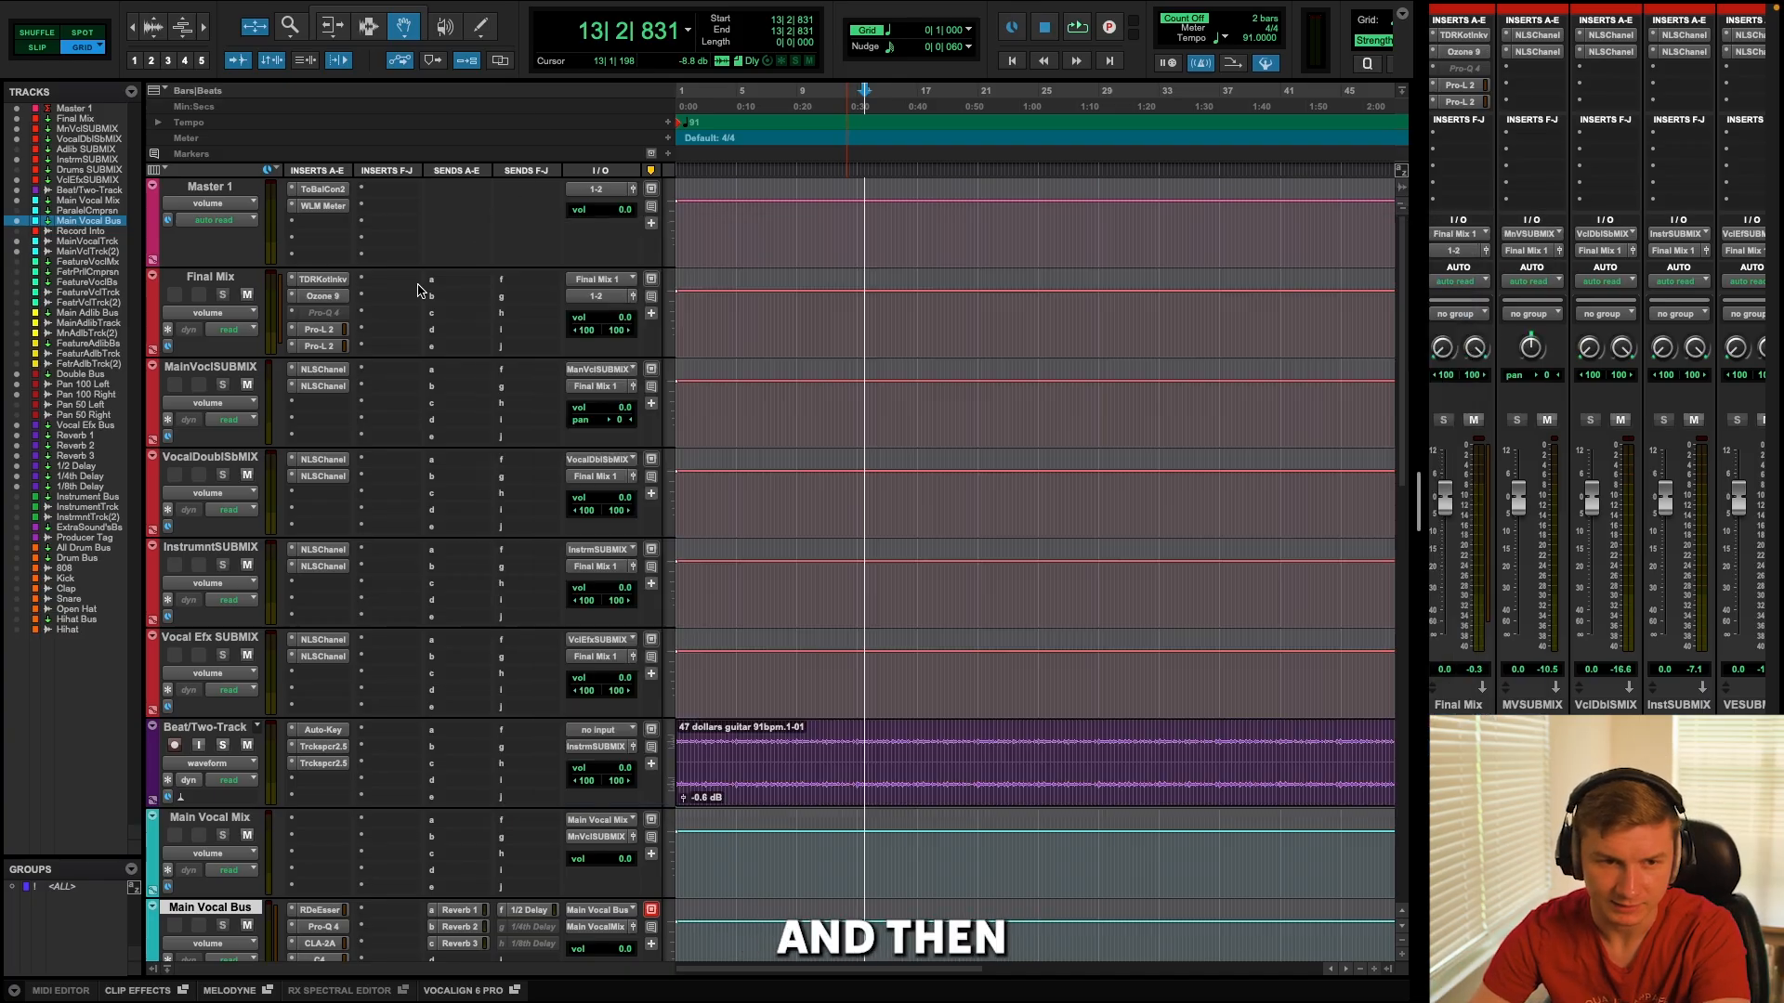
Examine the first Final Mix Pro-L 2's output and release settings, and play the song to check its gain reduction.
left_click(329, 332)
mouse_move(1286, 837)
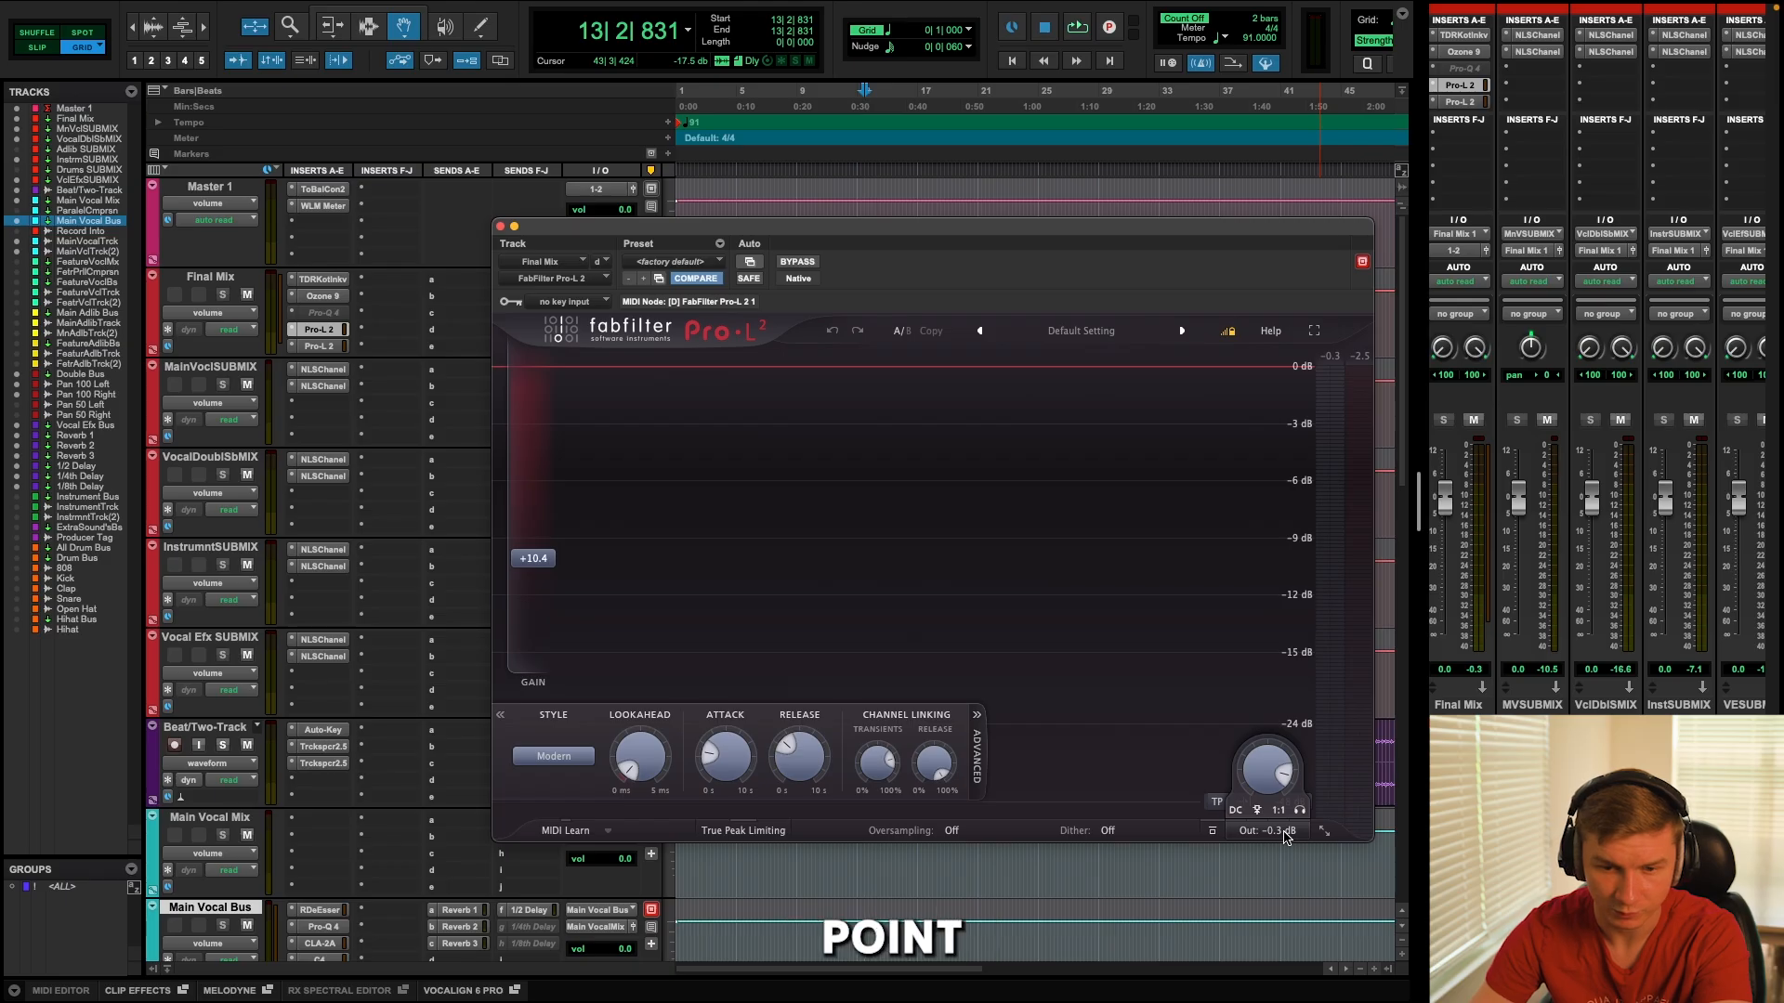
mouse_move(815, 770)
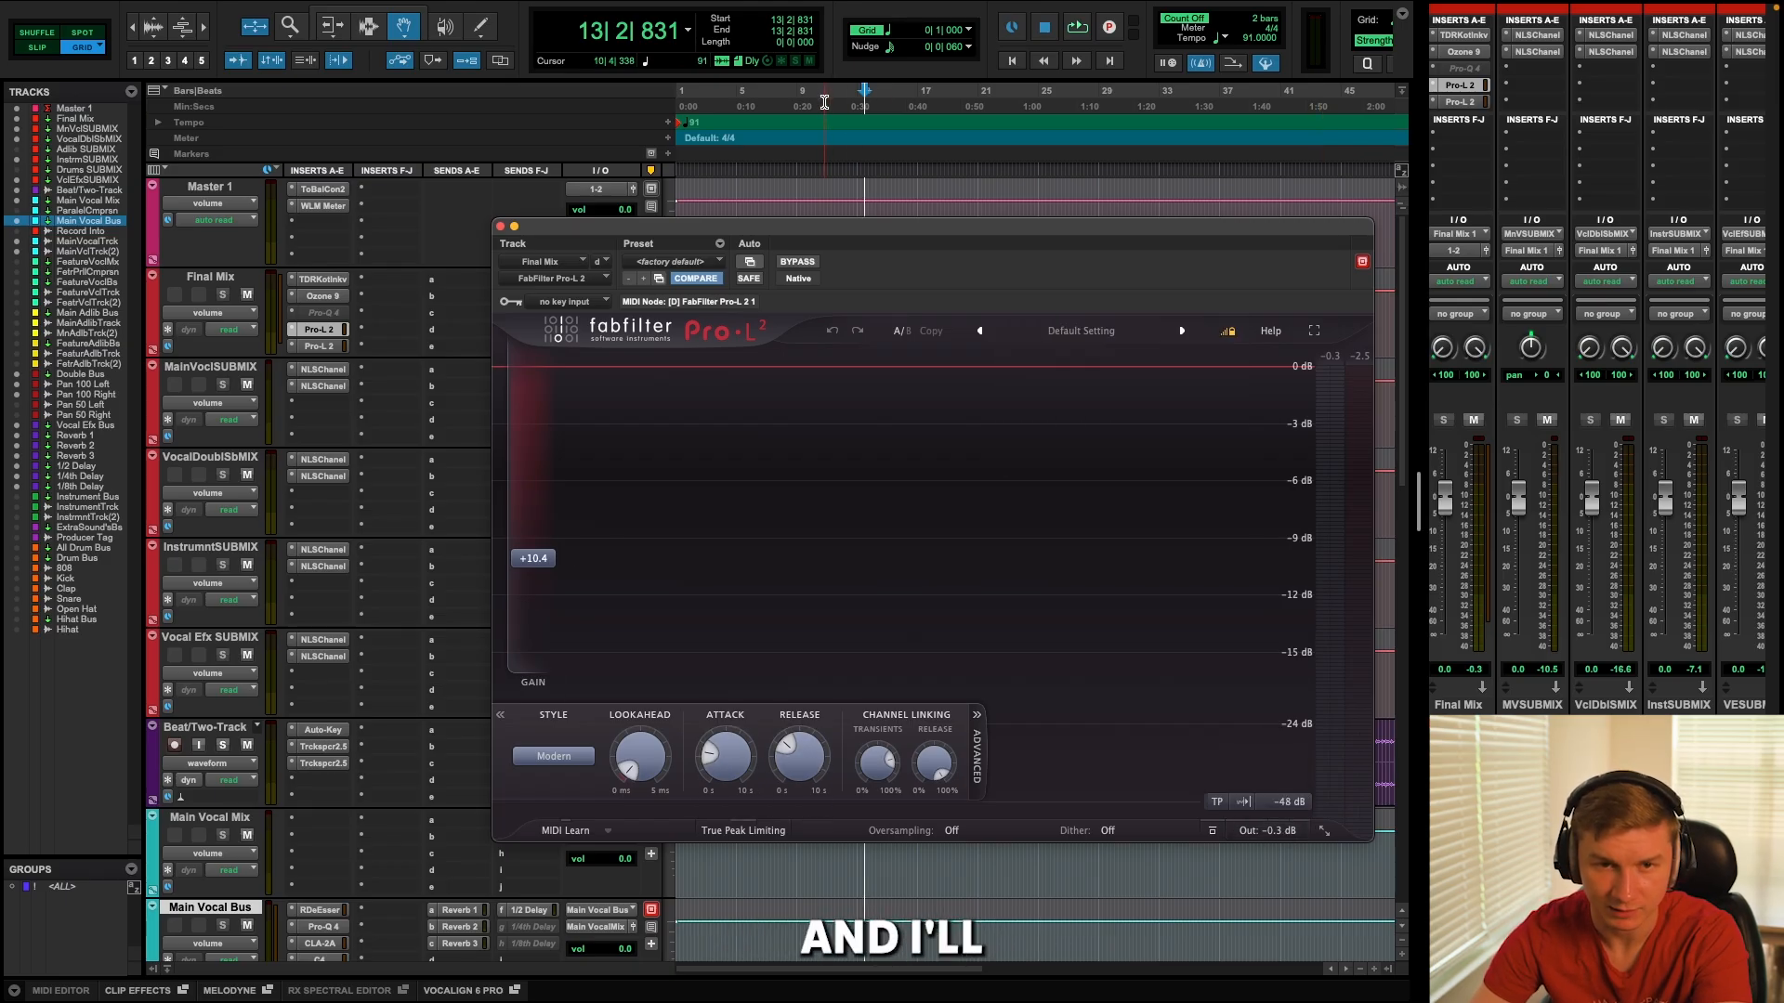
key("space")
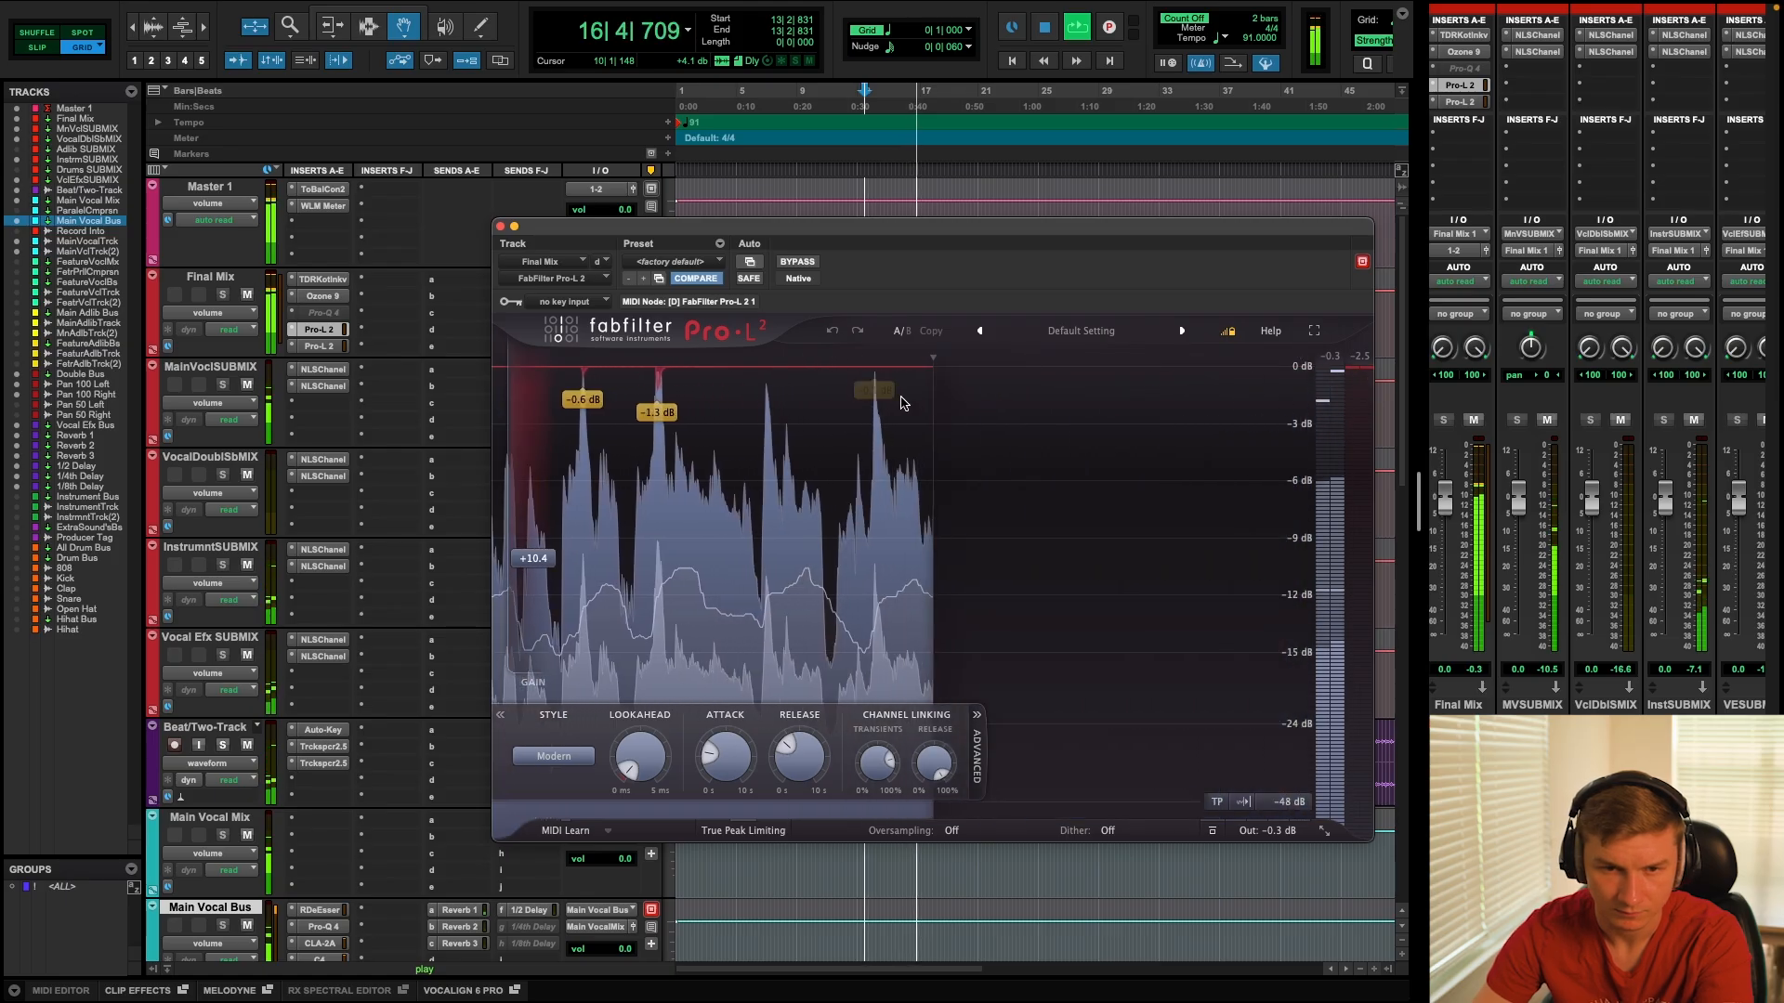
key("space")
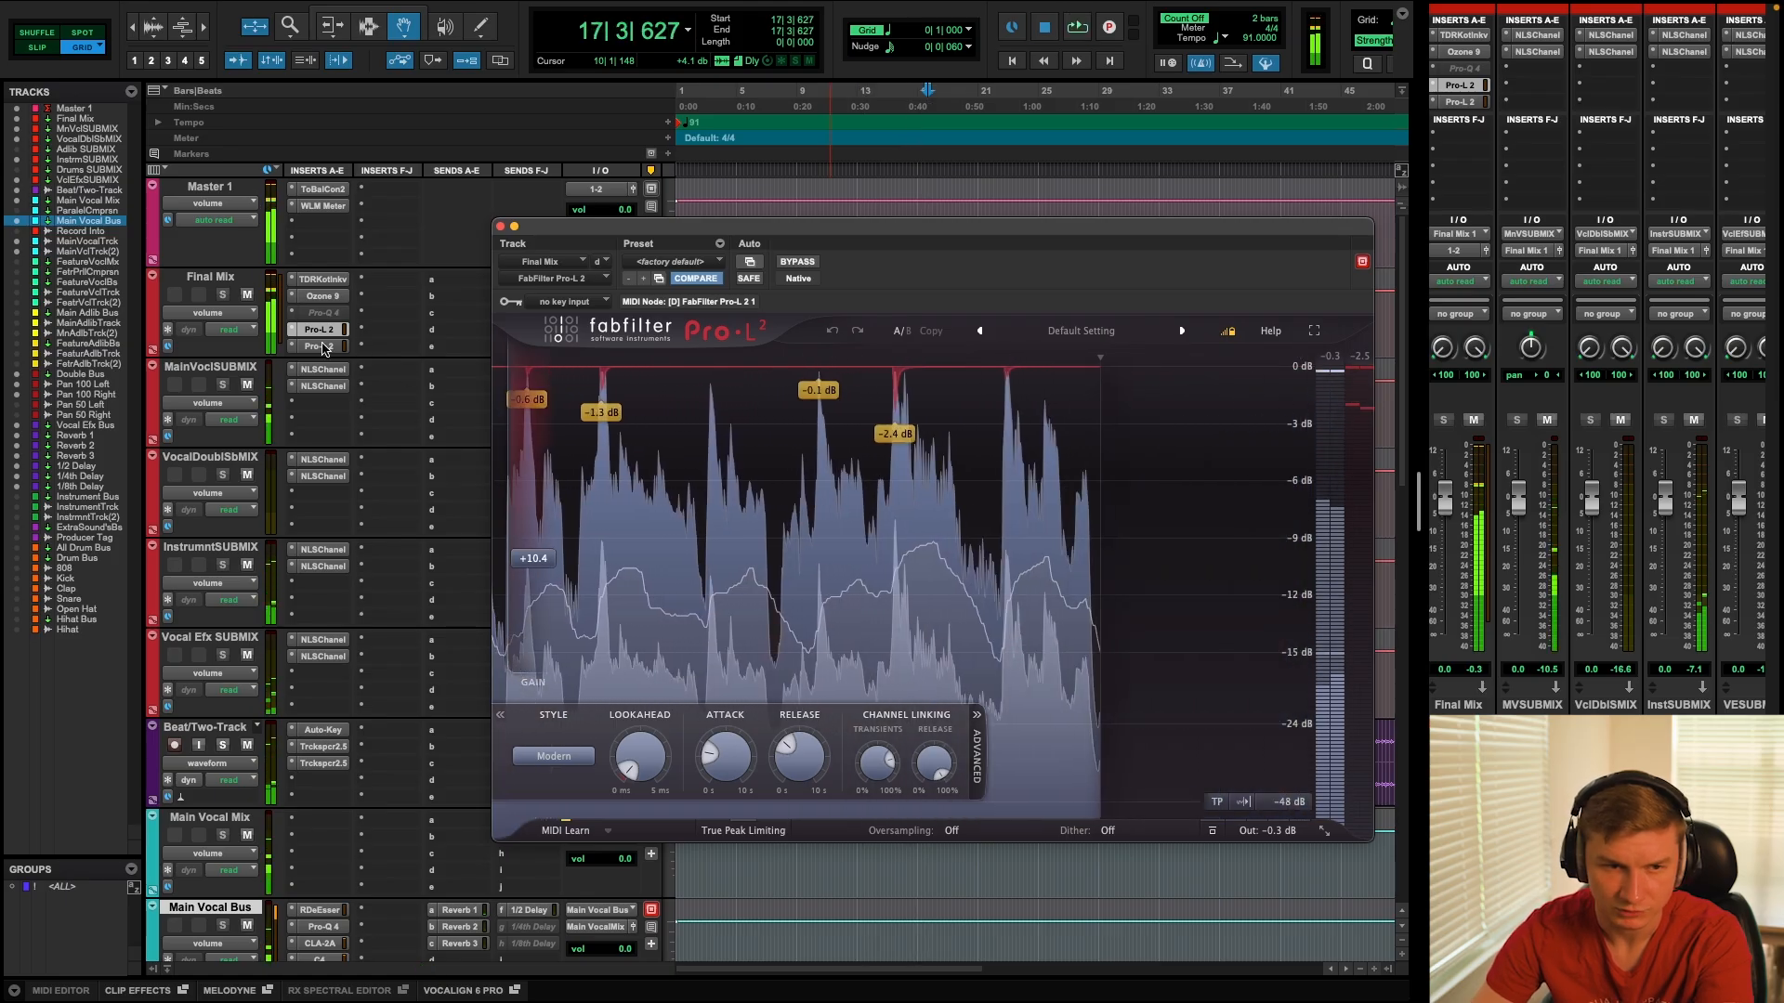
Open the second Final Mix Pro-L 2 and play from 15|2|000 to check how much it limits.
left_click(318, 346)
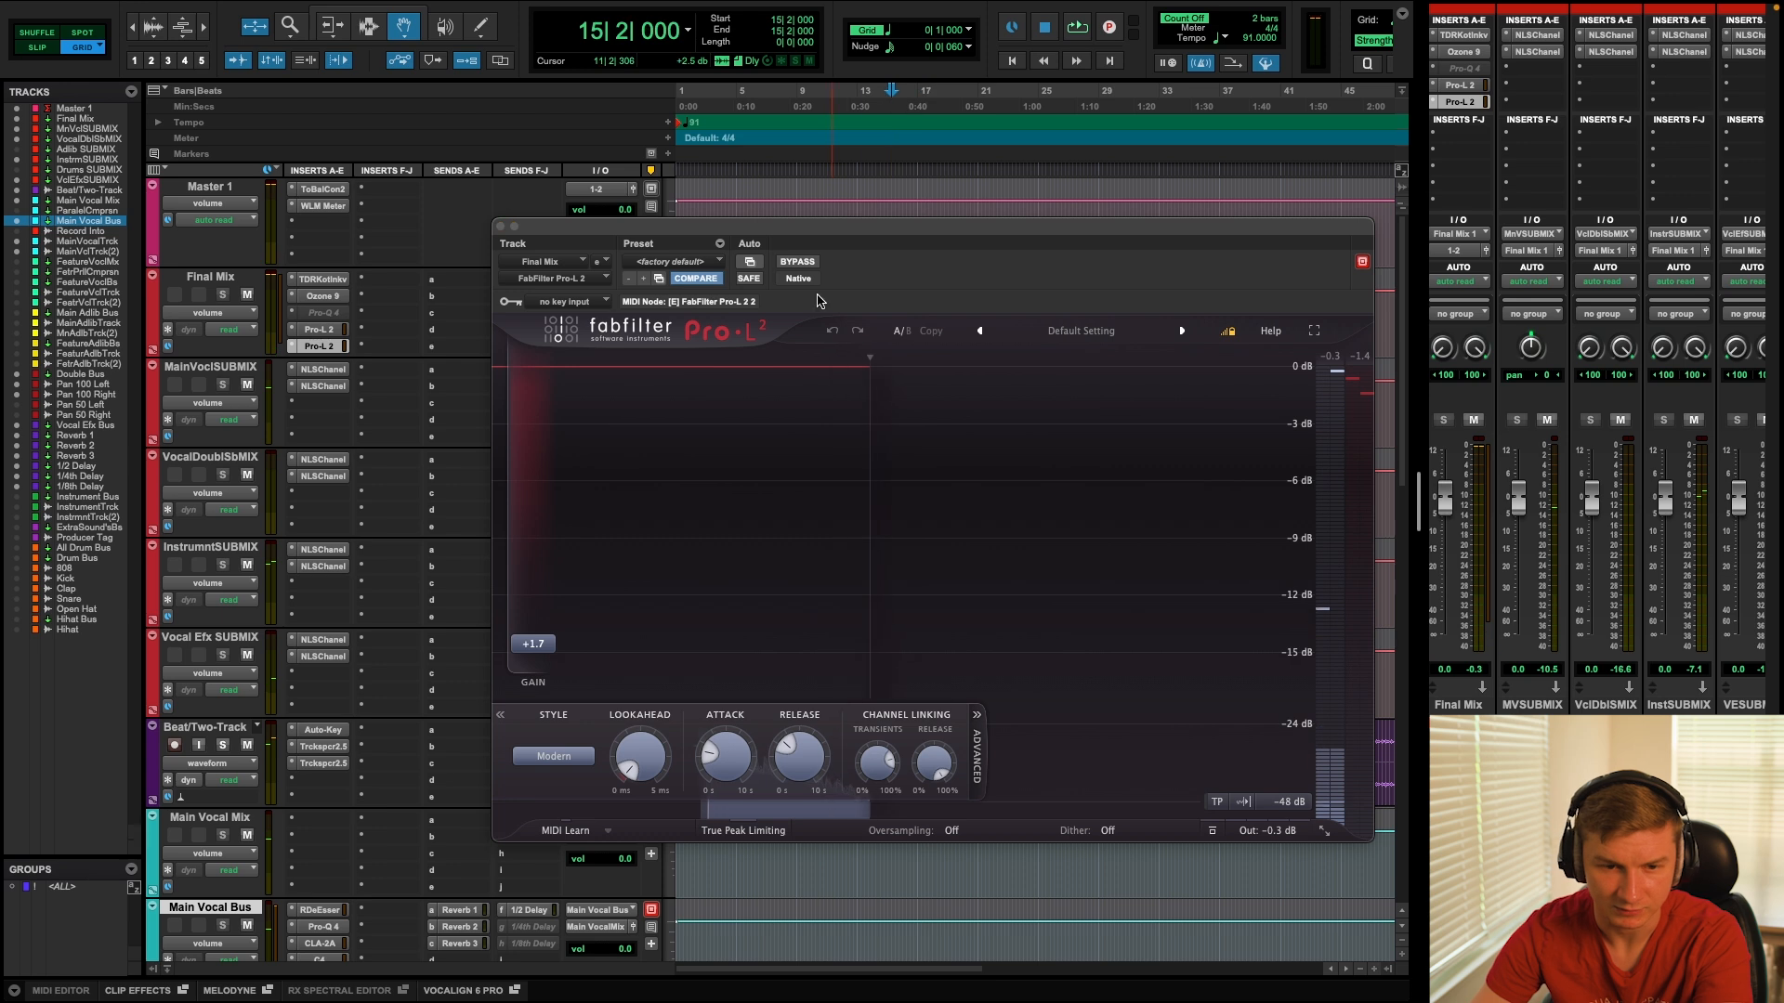
key("space")
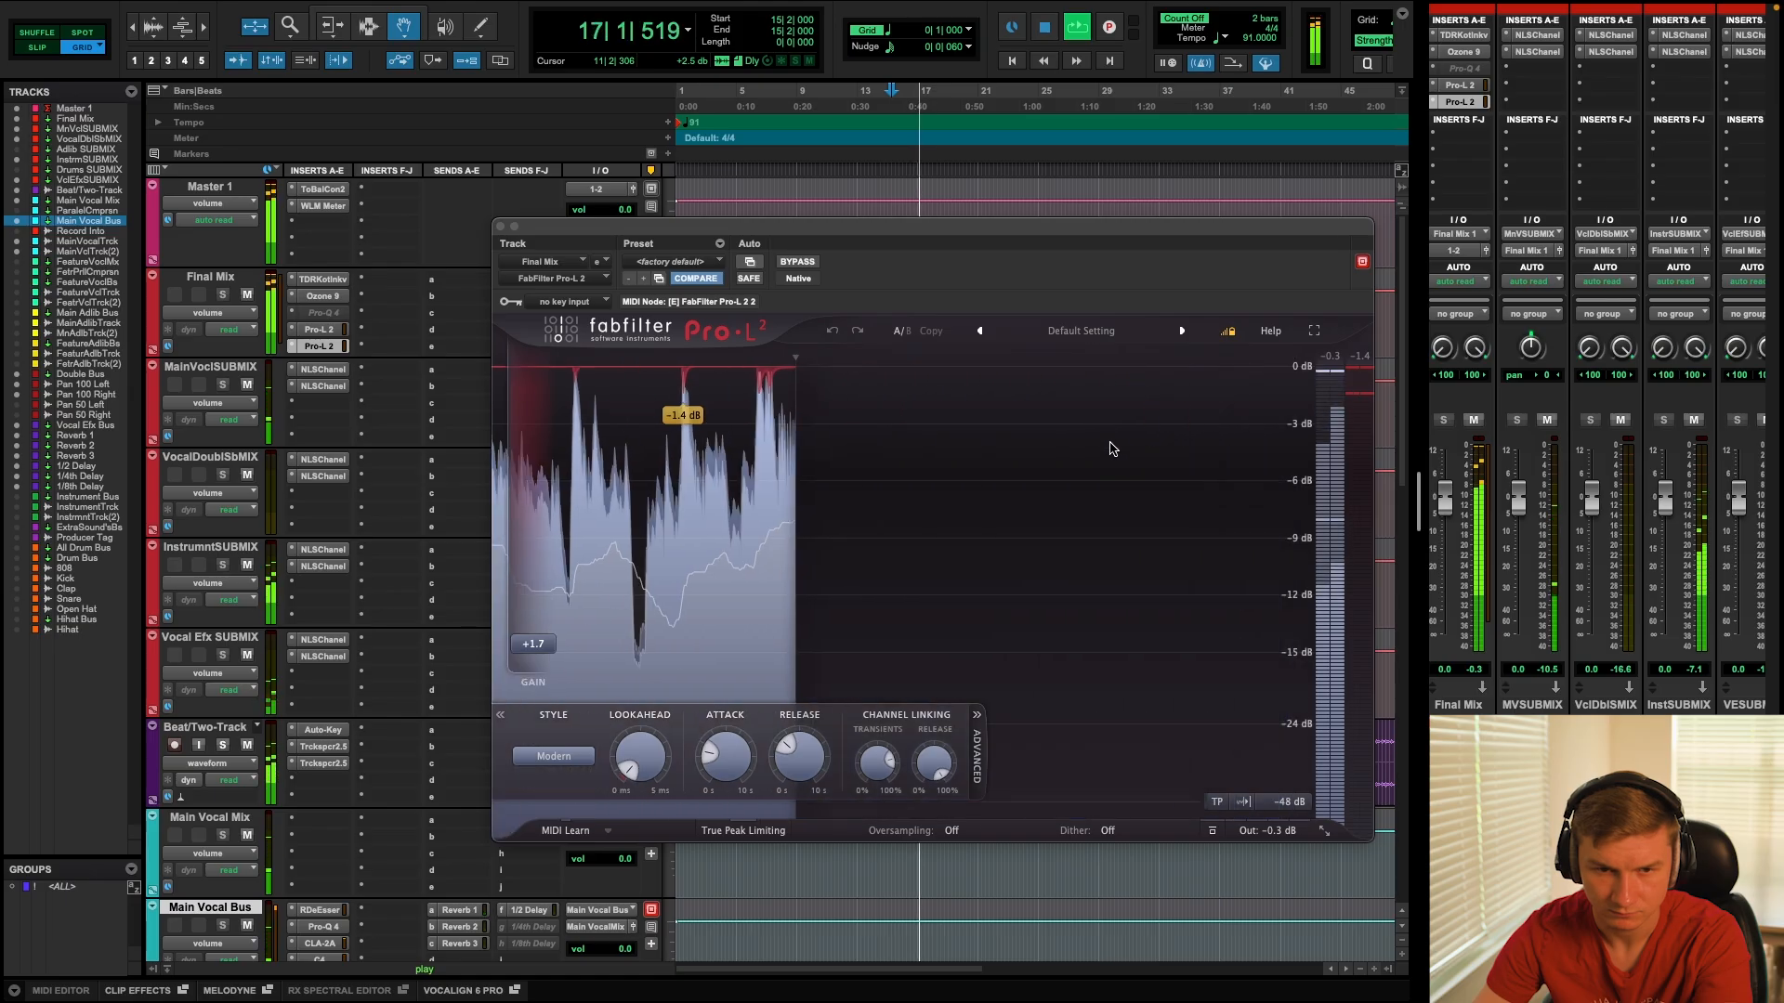
key("space")
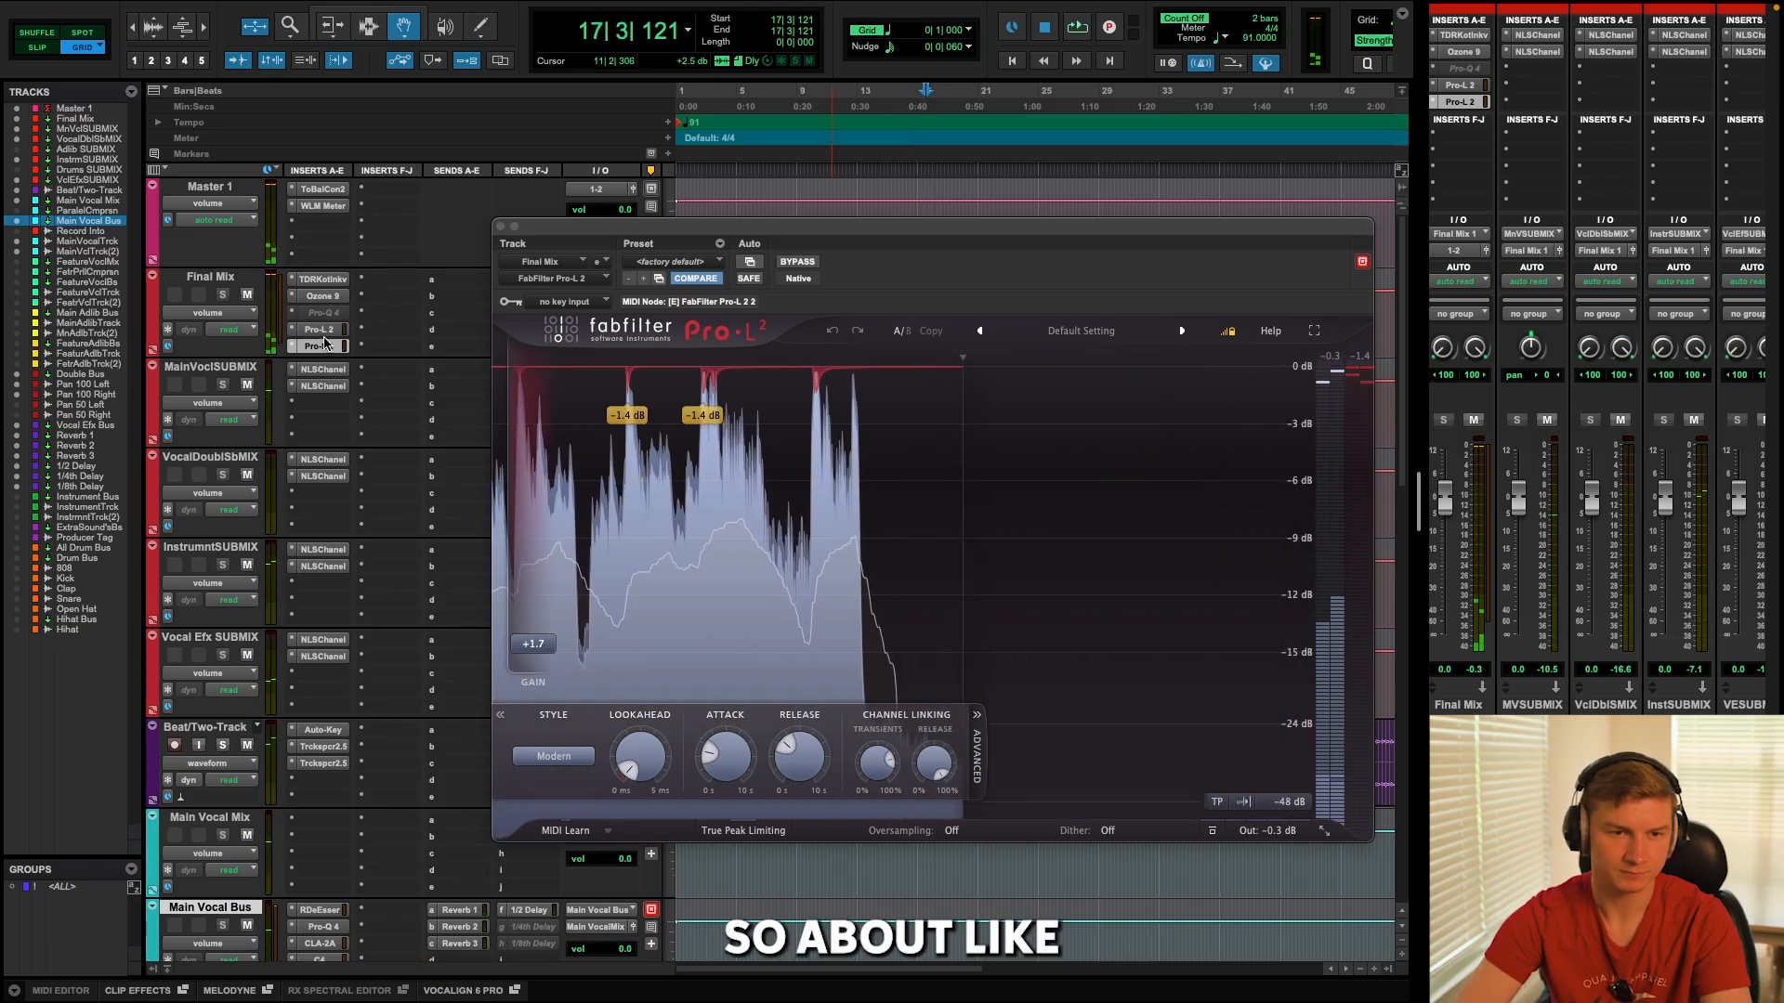
Compare the gain settings of the first and second Pro-L 2 limiters, and close the plugin window.
left_click(322, 332)
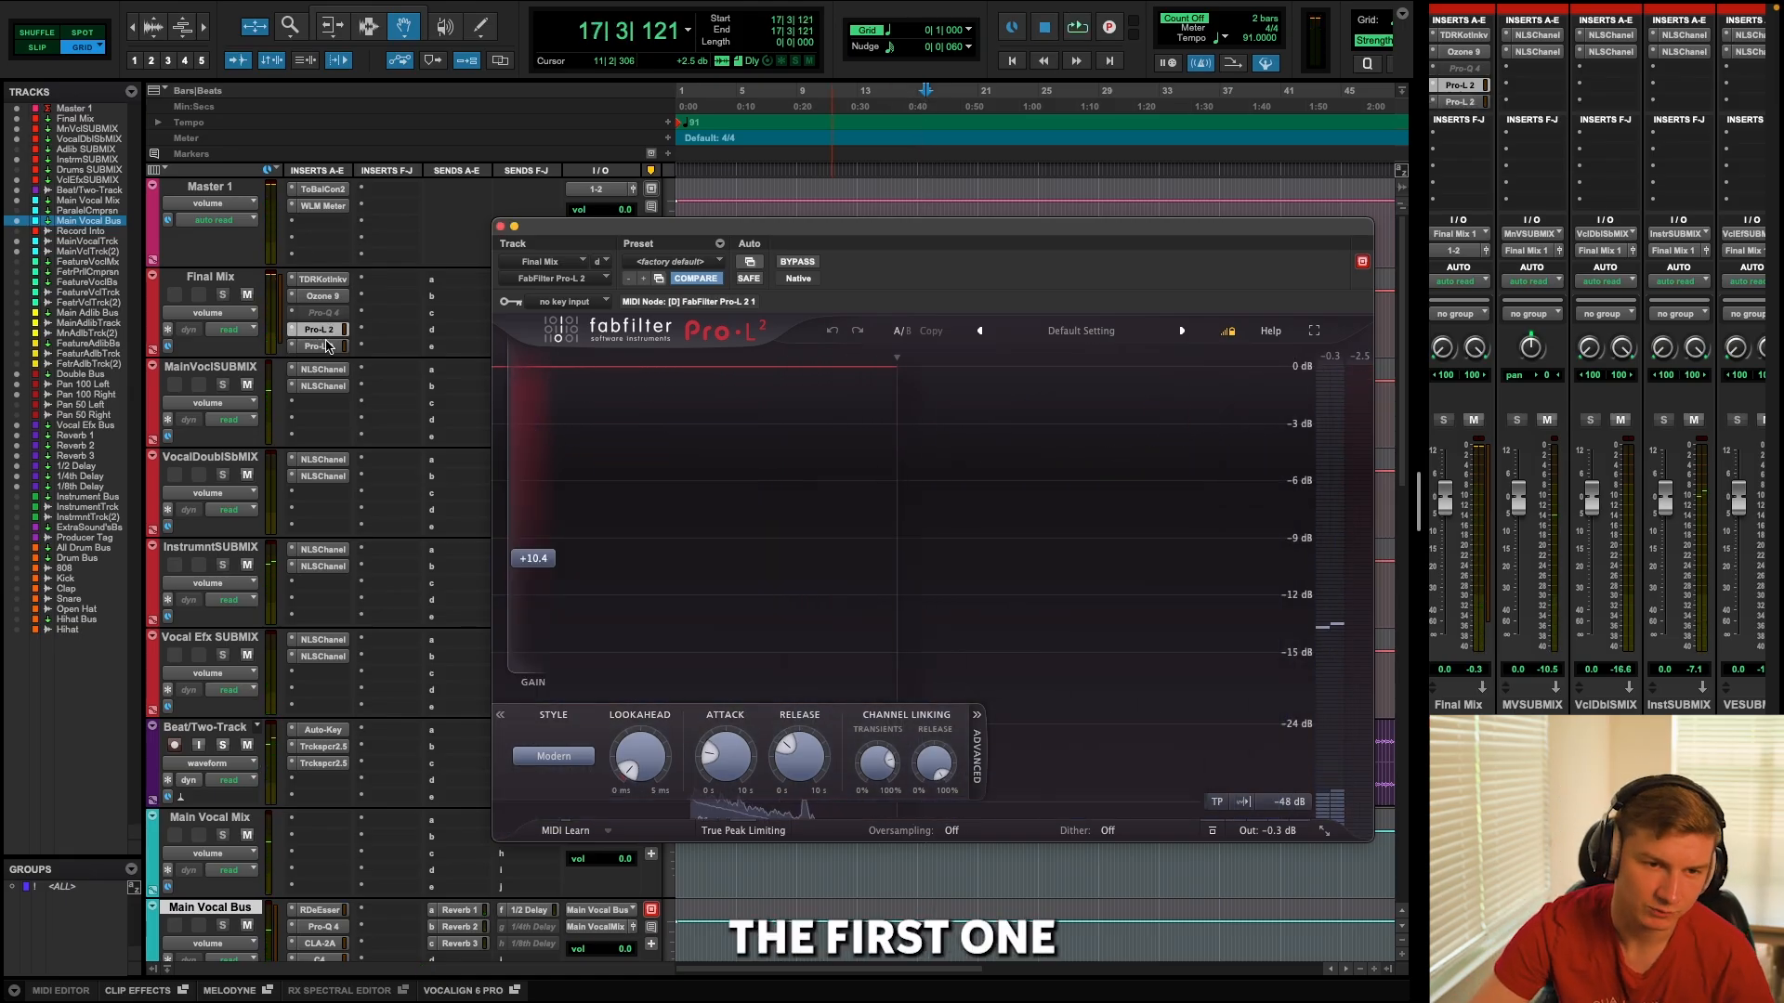
left_click(319, 345)
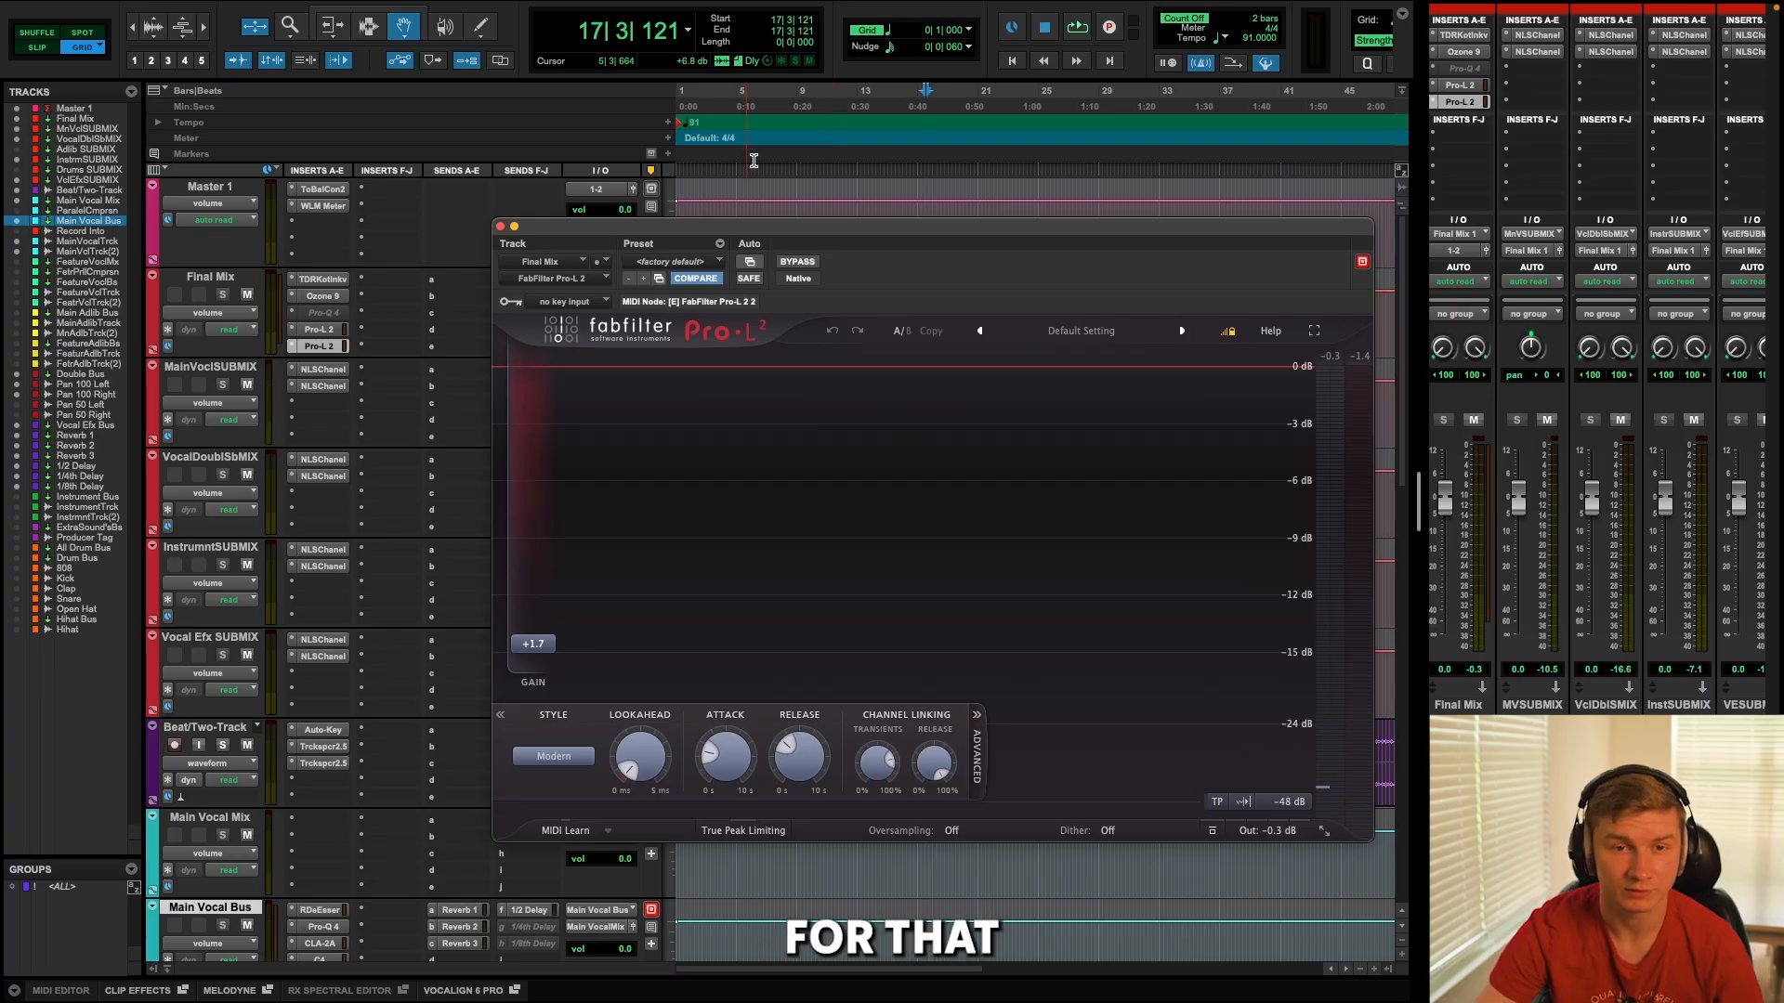
left_click(500, 225)
scroll(1001, 599, "down", 4)
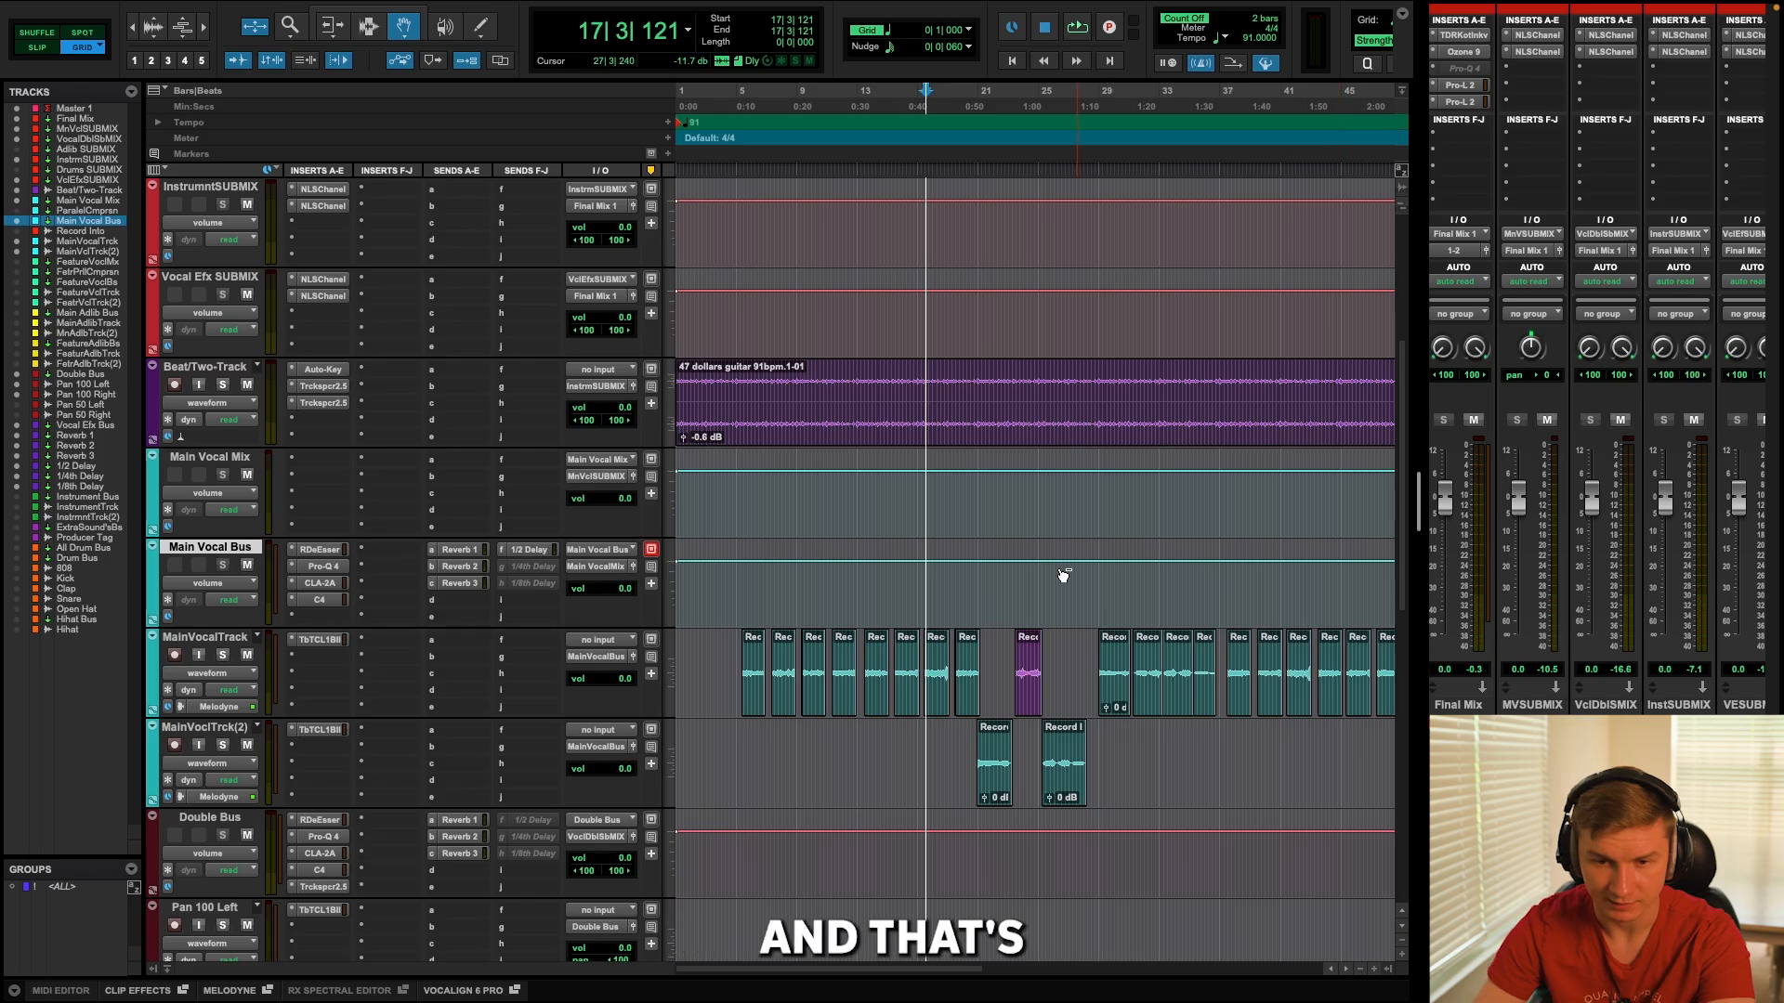
key("r")
scroll(876, 570, "down", 1)
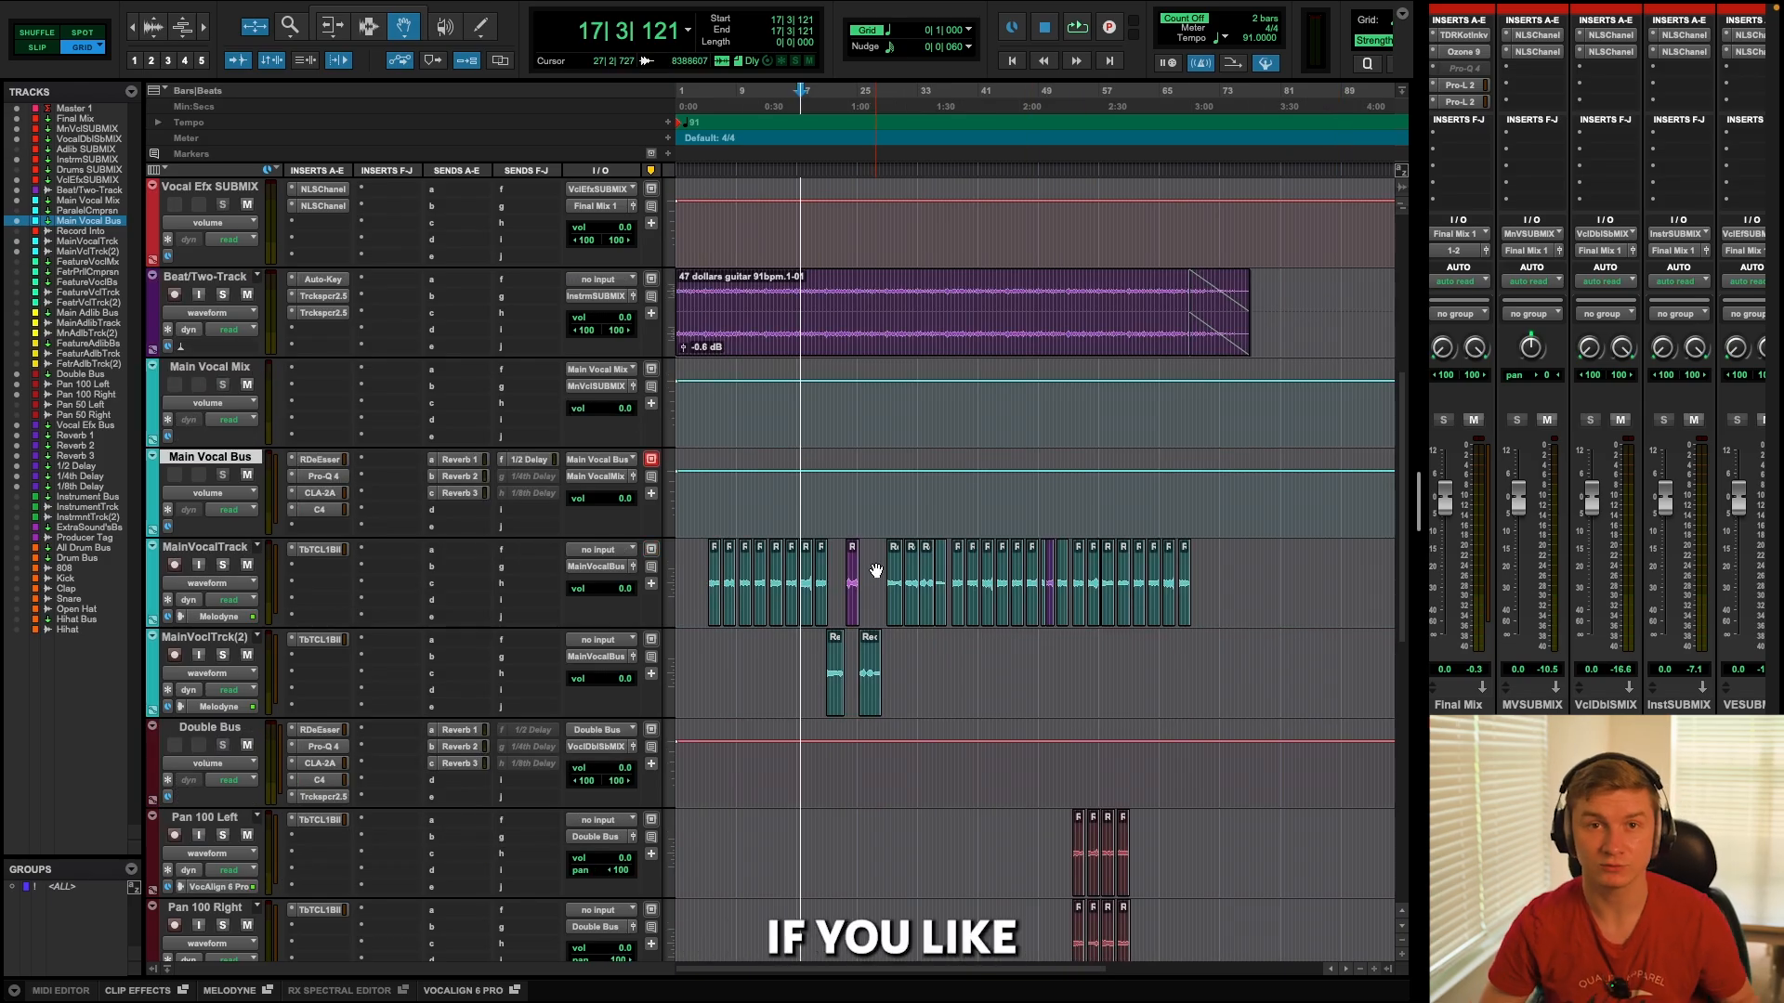